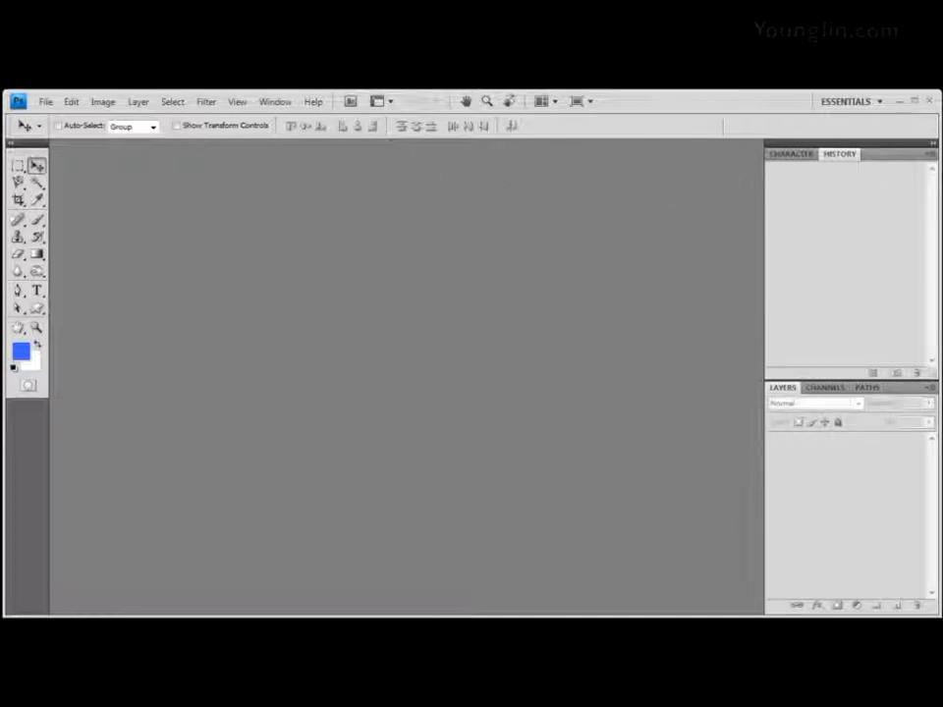
Close the Channels panel, keeping Layers and Paths in its panel group
left_click(834, 151)
left_click(838, 389)
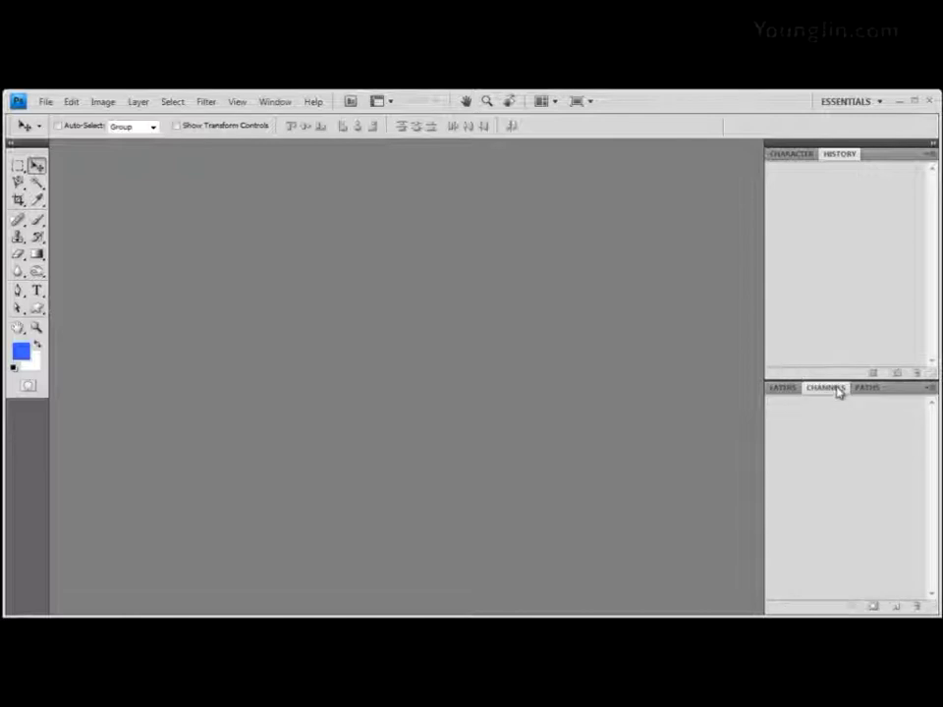
right_click(846, 393)
left_click(840, 397)
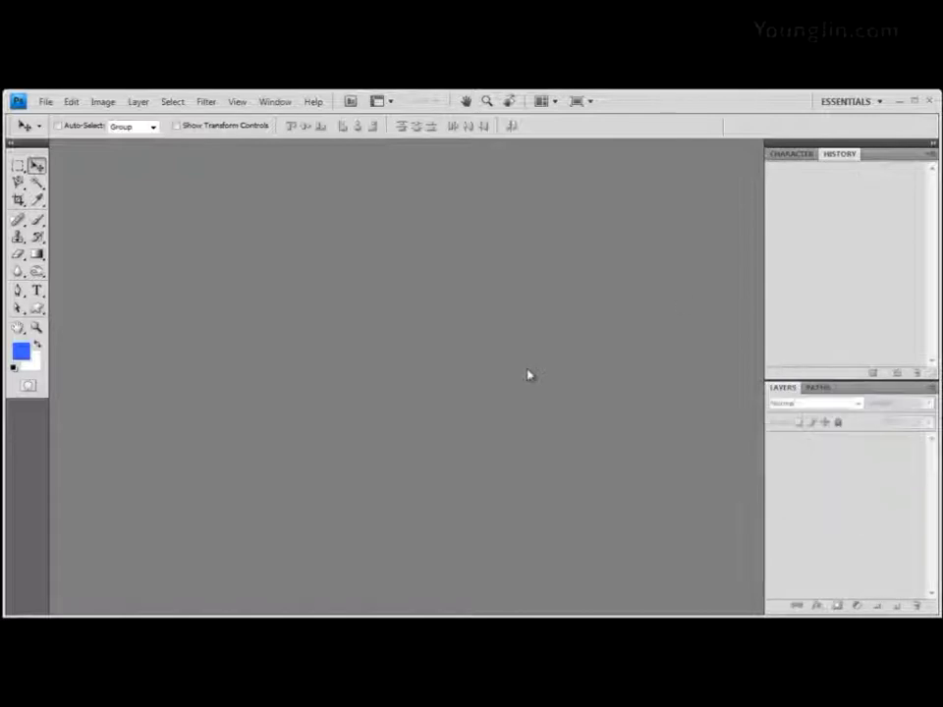
Examine the Paths panel, the Character settings and the list of panels that can be shown
left_click(823, 392)
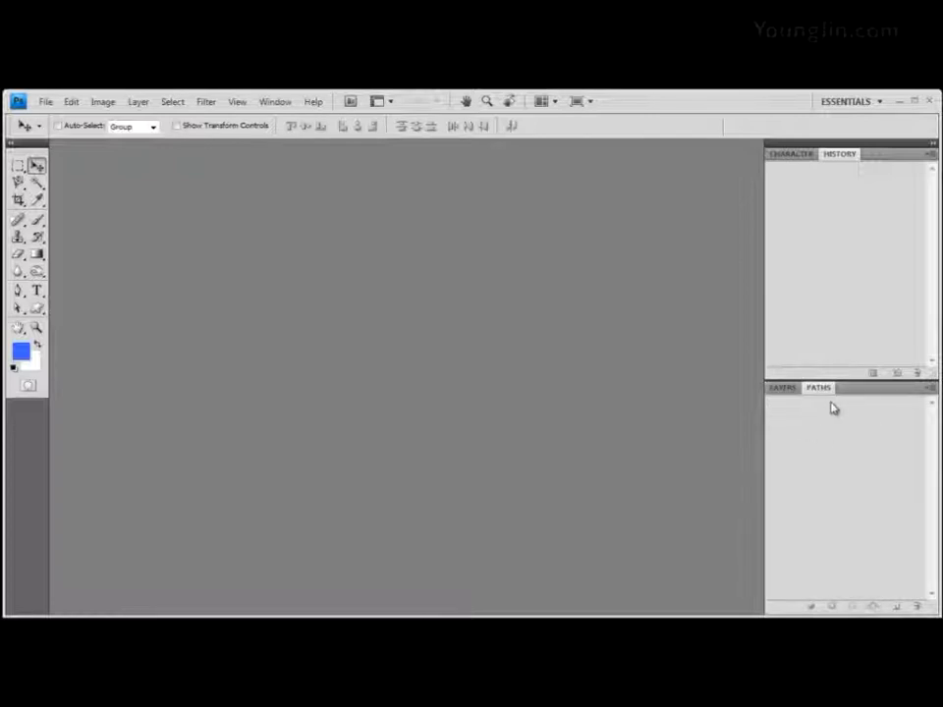
left_click(782, 389)
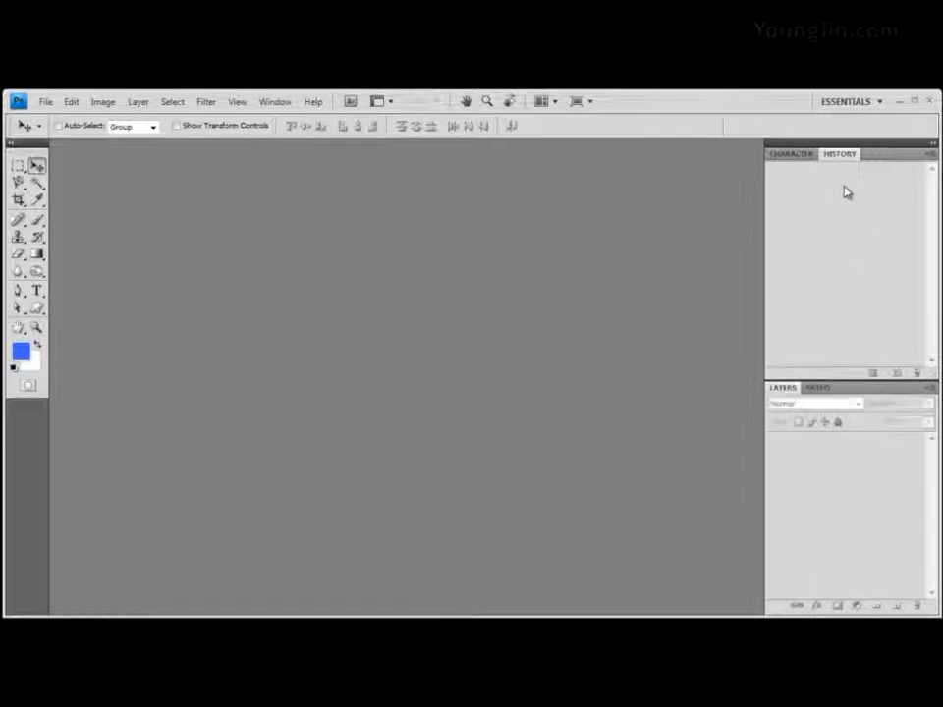
left_click(801, 155)
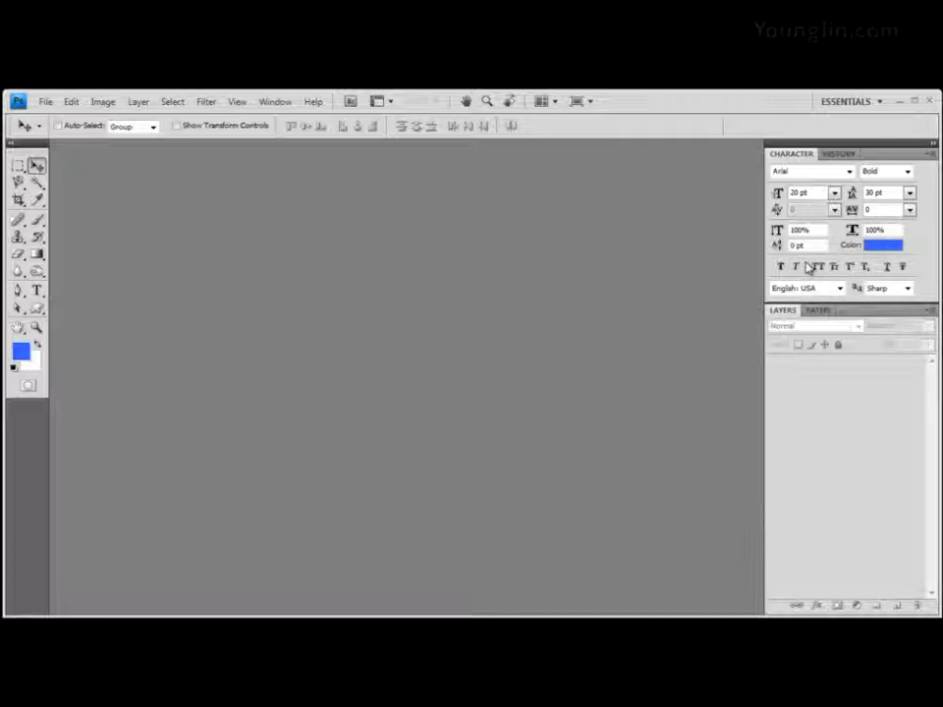
left_click(840, 156)
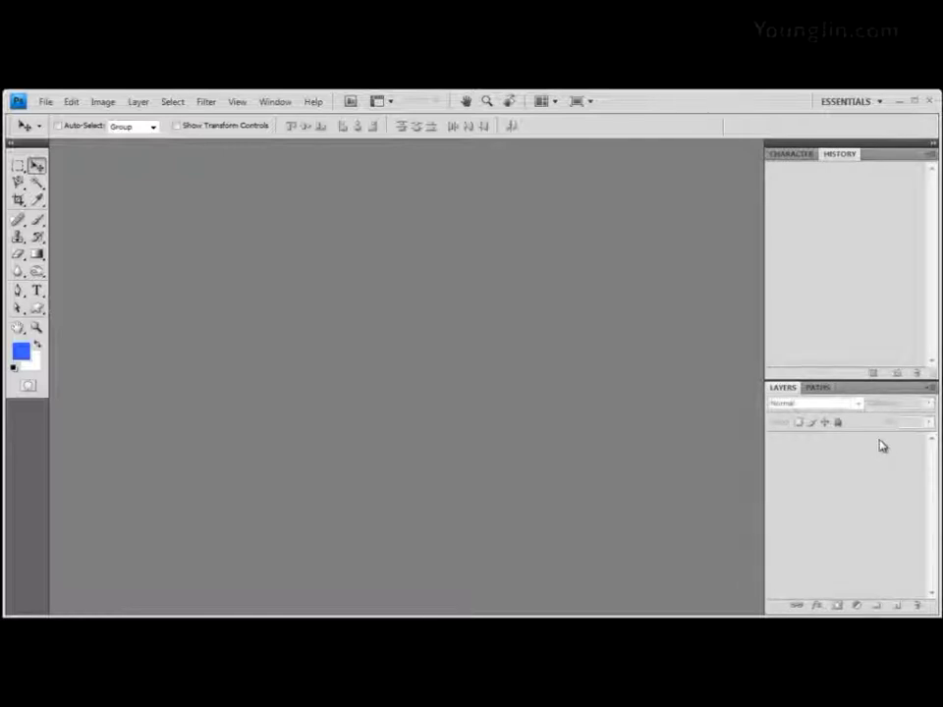
left_click(280, 101)
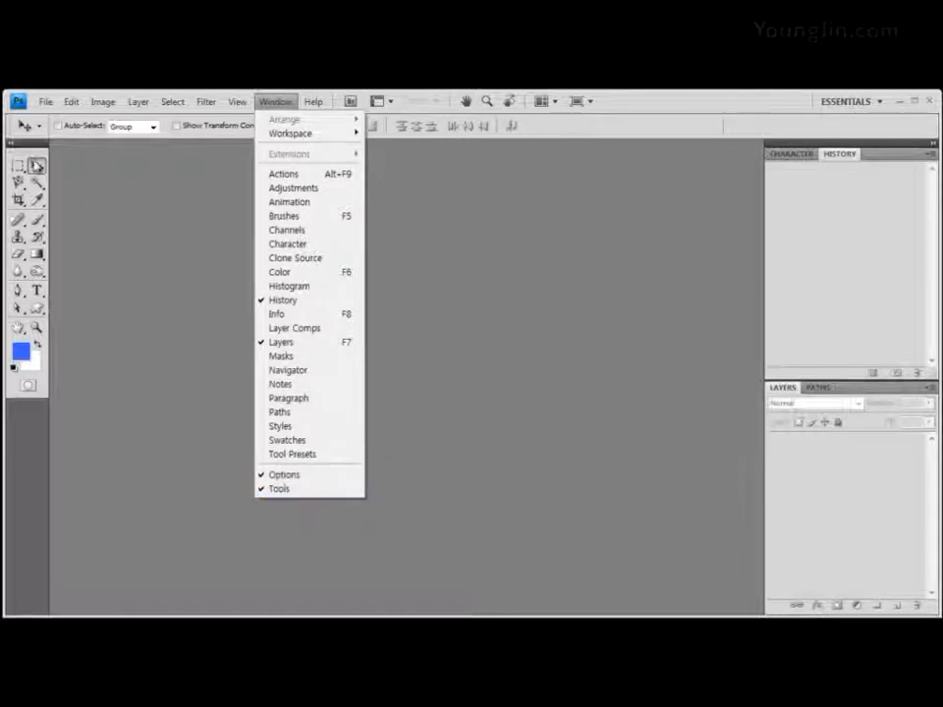
left_click(135, 221)
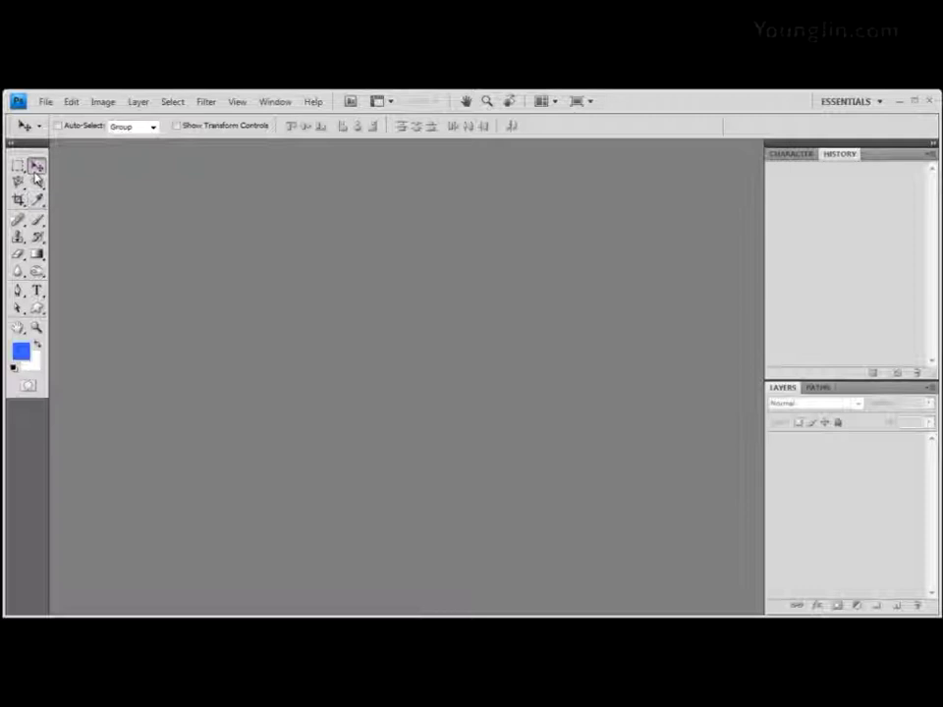
Reset the foreground and background colours to black and white, and try the toolbox's single-column layout before restoring two columns
left_click(14, 368)
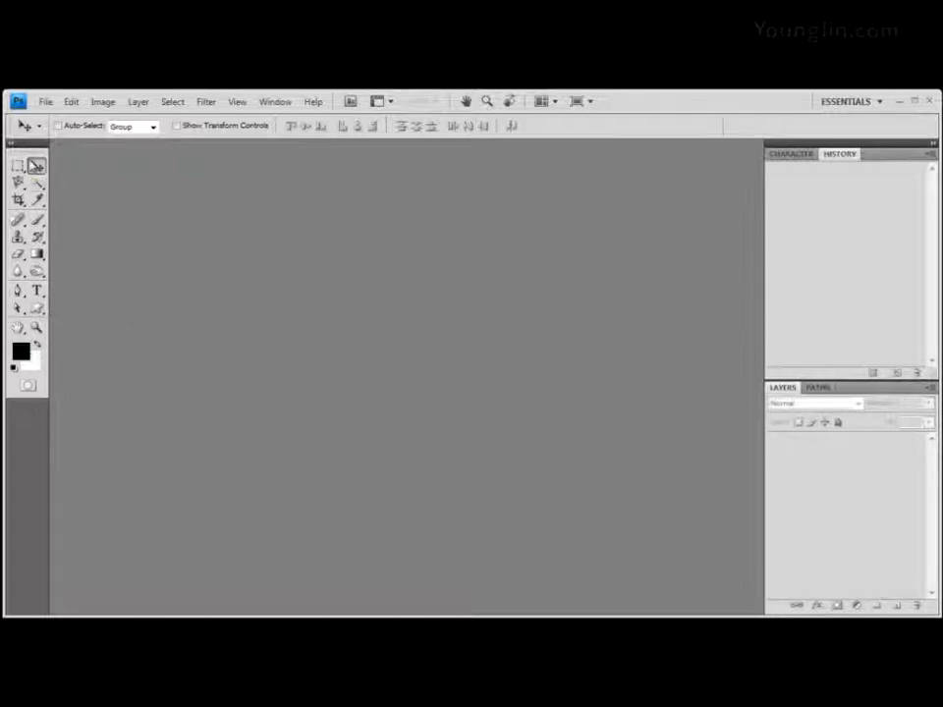
left_click(12, 145)
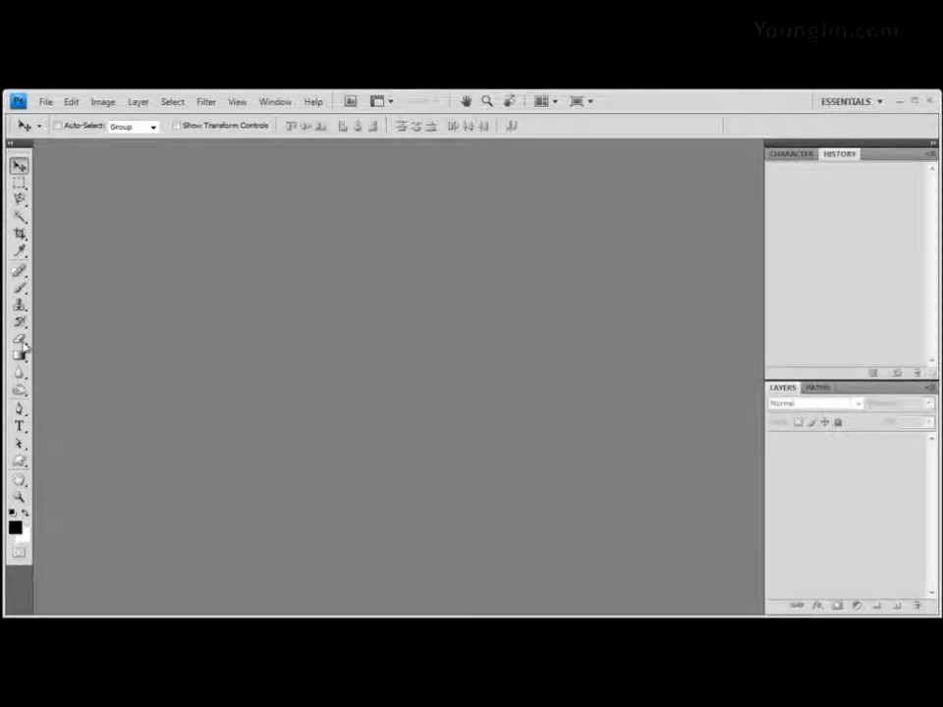
left_click(12, 145)
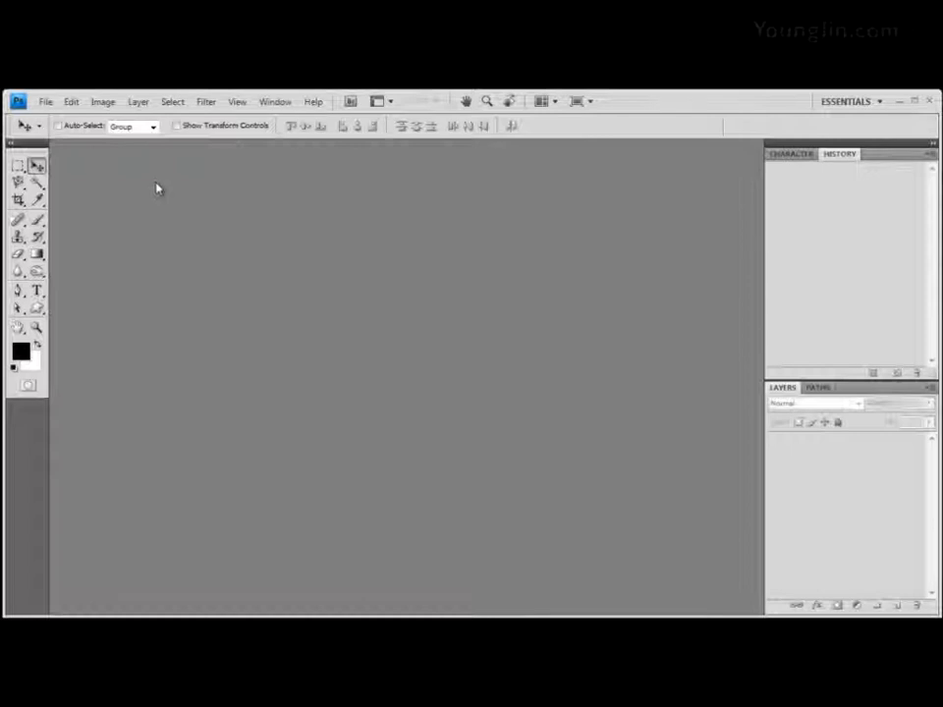
Activate the Type tool and choose the Korean font HY강B
left_click(36, 290)
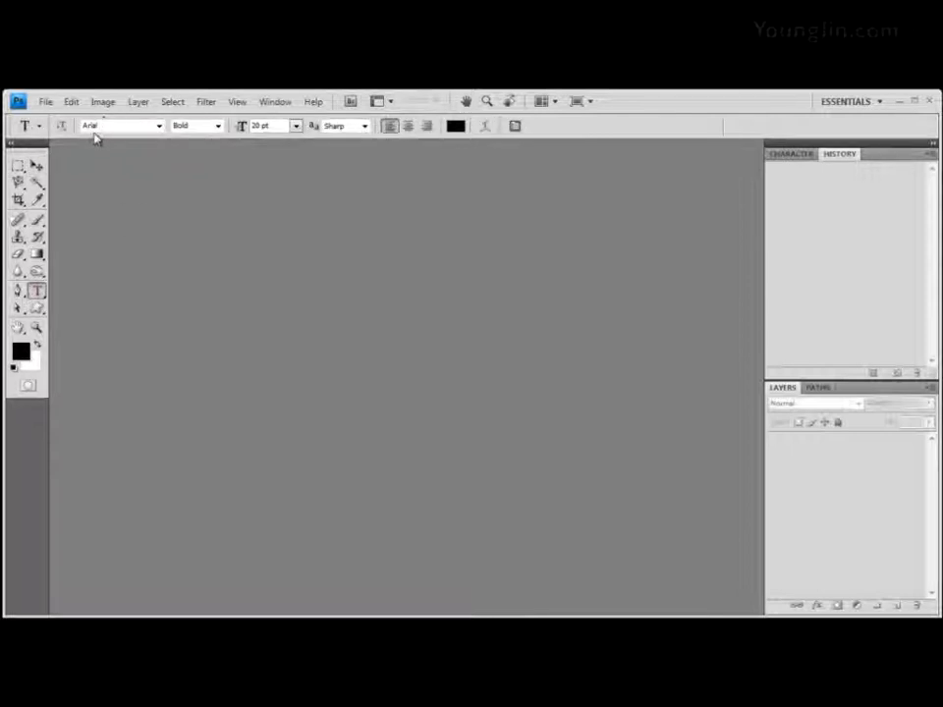
left_click(158, 125)
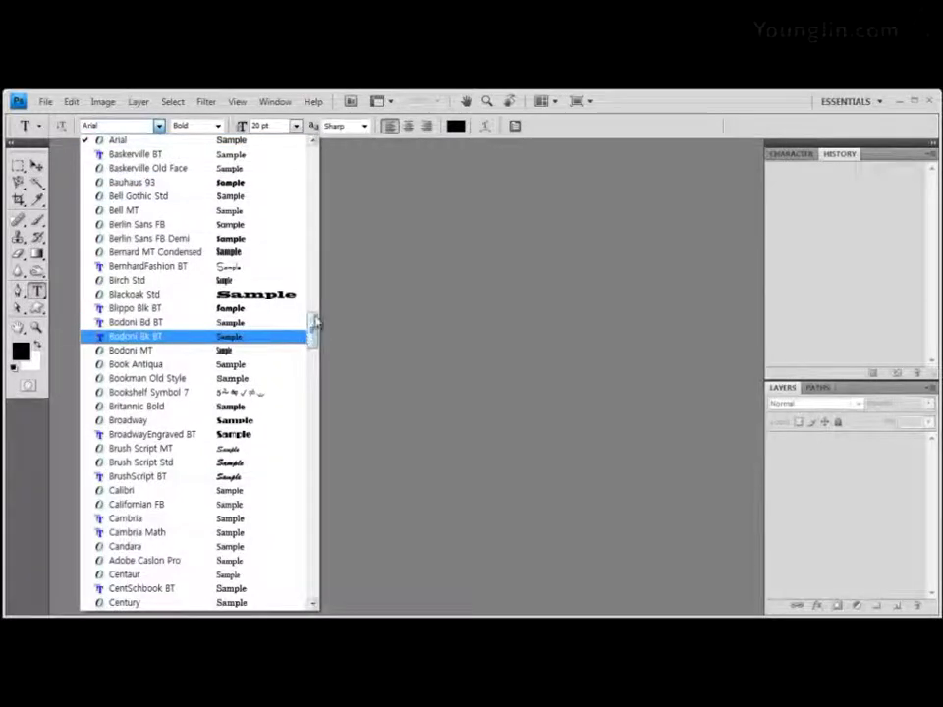
left_click_drag(313, 318, 318, 133)
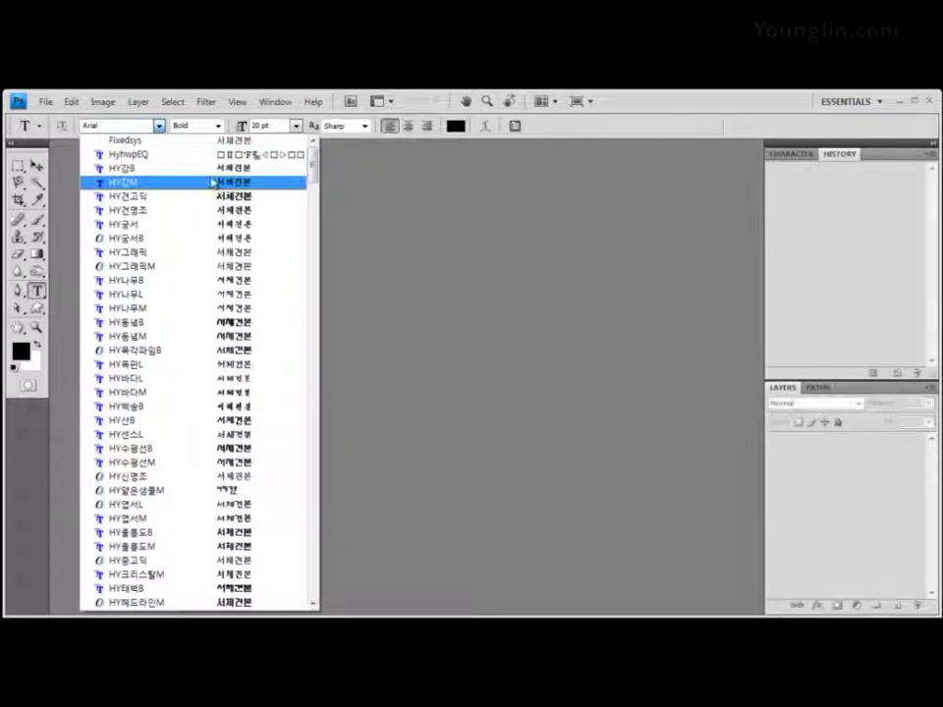
left_click(211, 168)
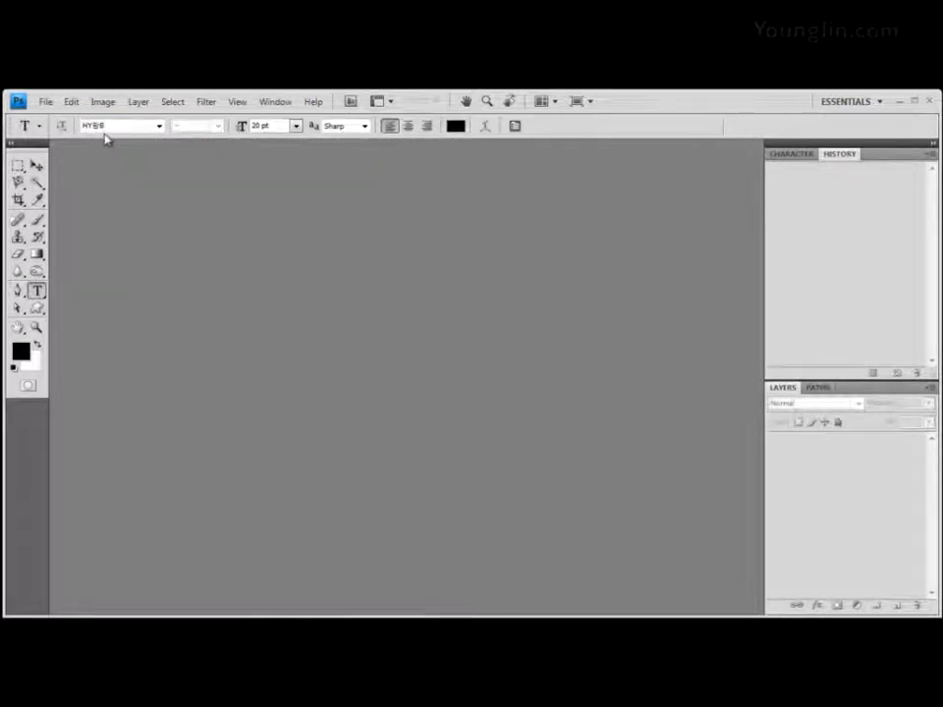
Try the Show Font Names in English option in the Type preferences and leave it switched off
left_click(71, 103)
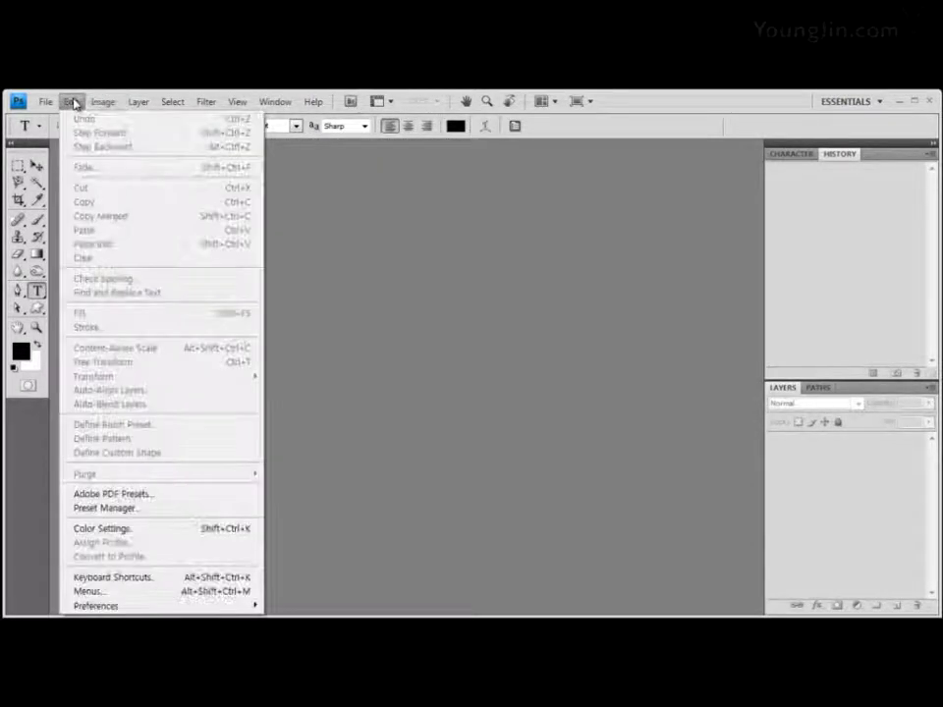
left_click(72, 102)
left_click(71, 102)
mouse_move(168, 606)
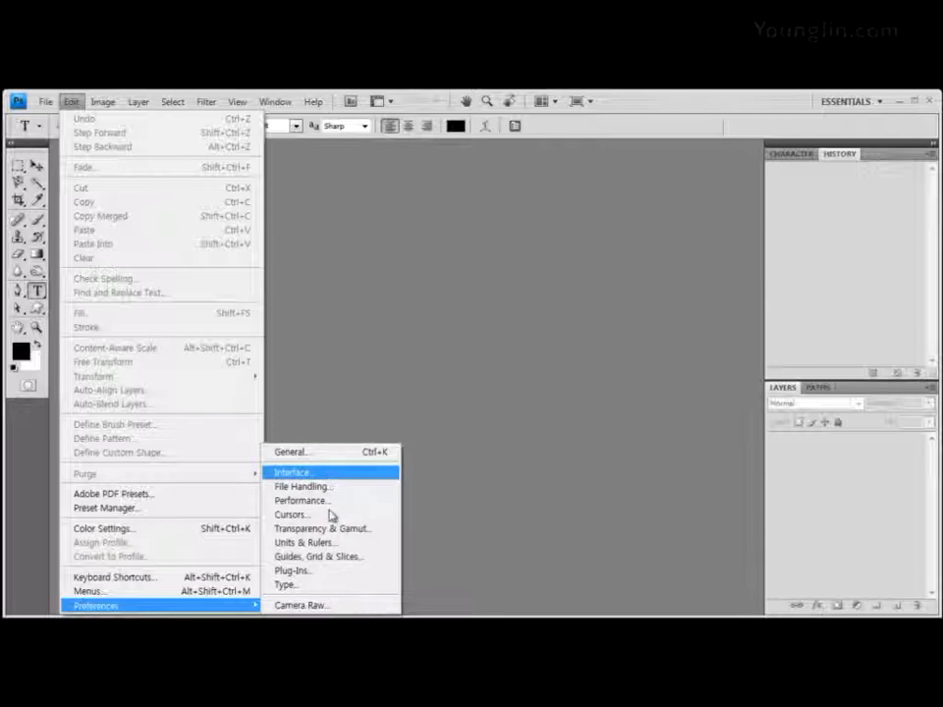
left_click(290, 588)
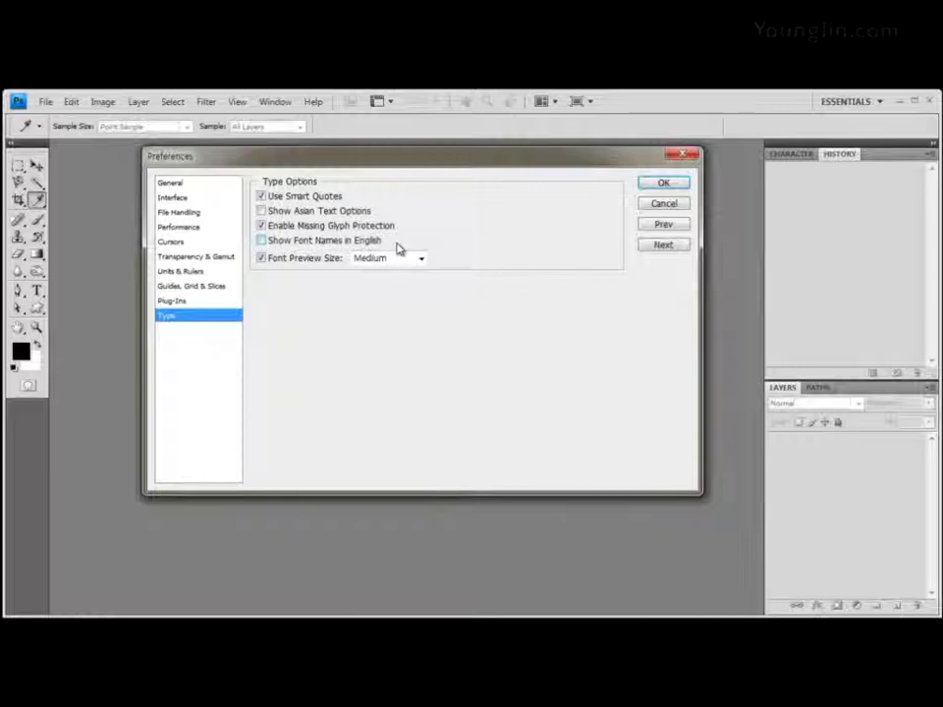
left_click(261, 241)
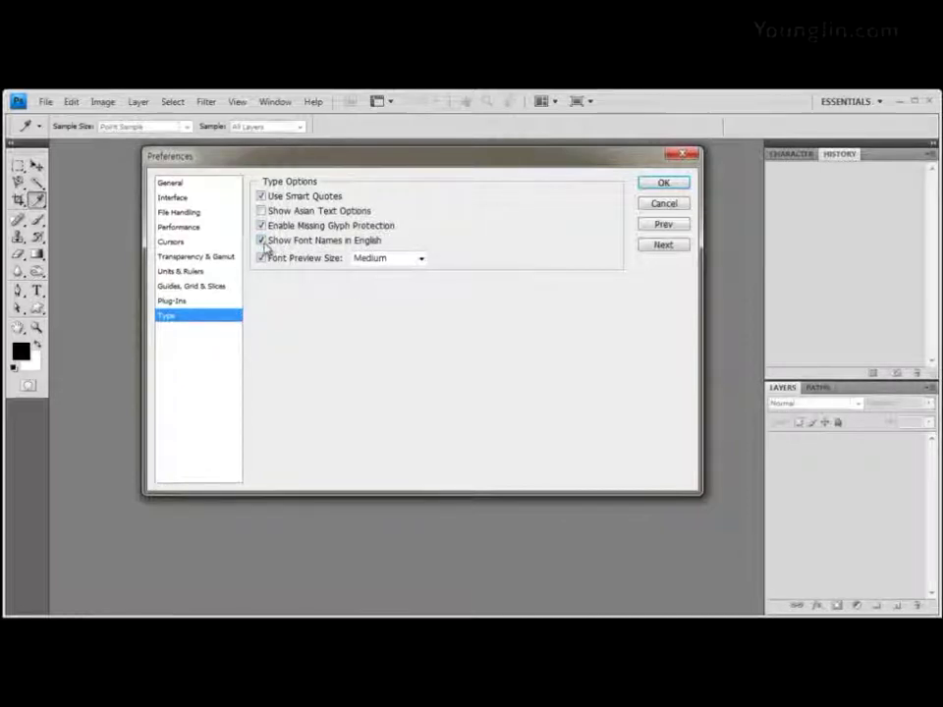
left_click(261, 241)
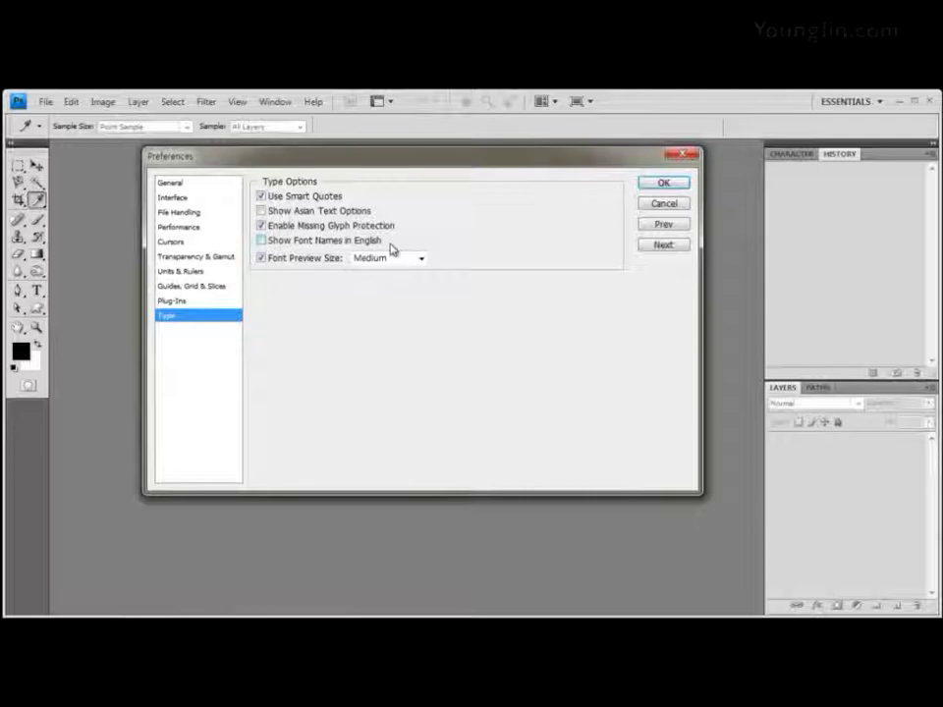
left_click(664, 184)
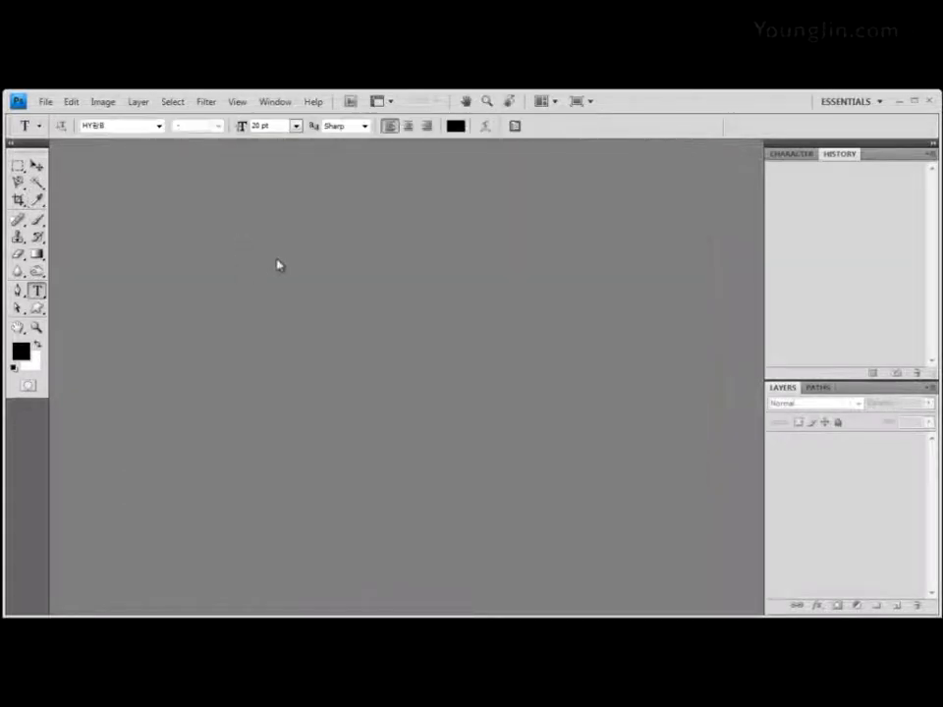
Examine how the Korean fonts are named in the list of available fonts
left_click(124, 126)
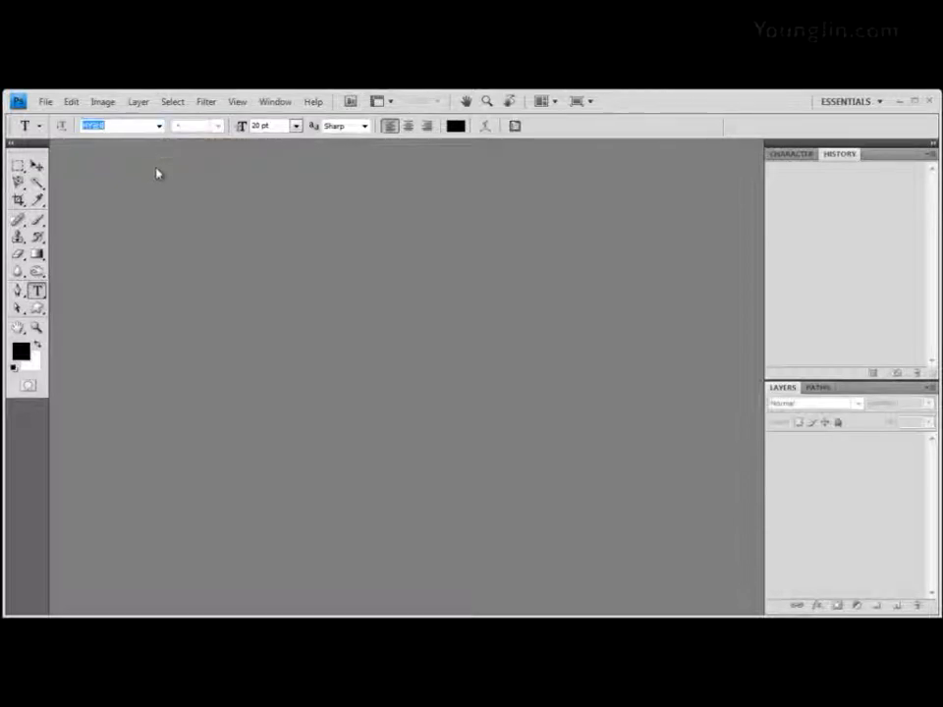
left_click(159, 125)
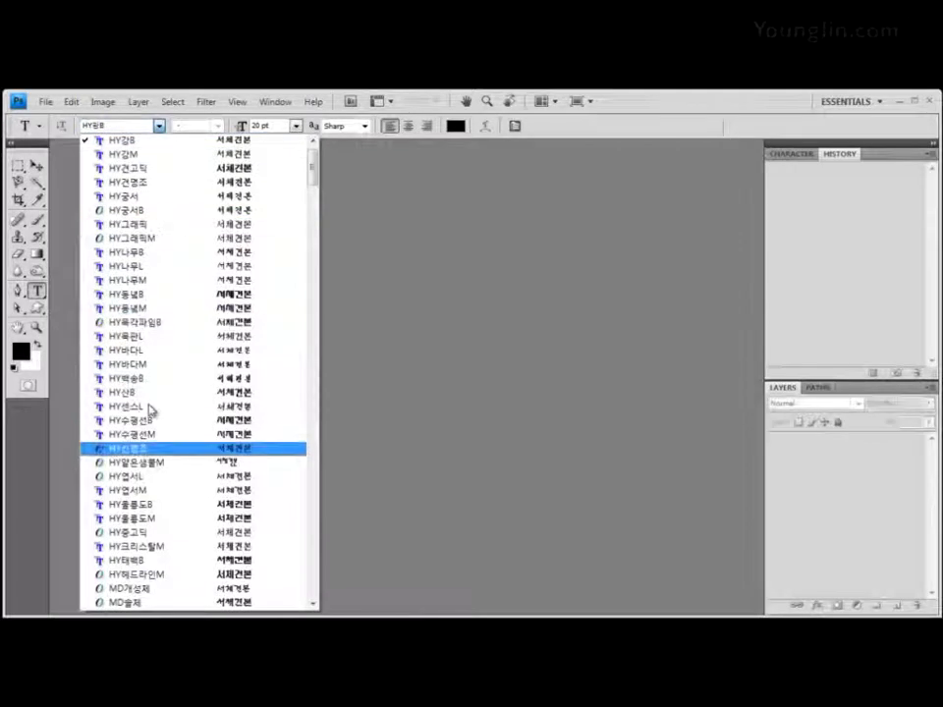
left_click(158, 126)
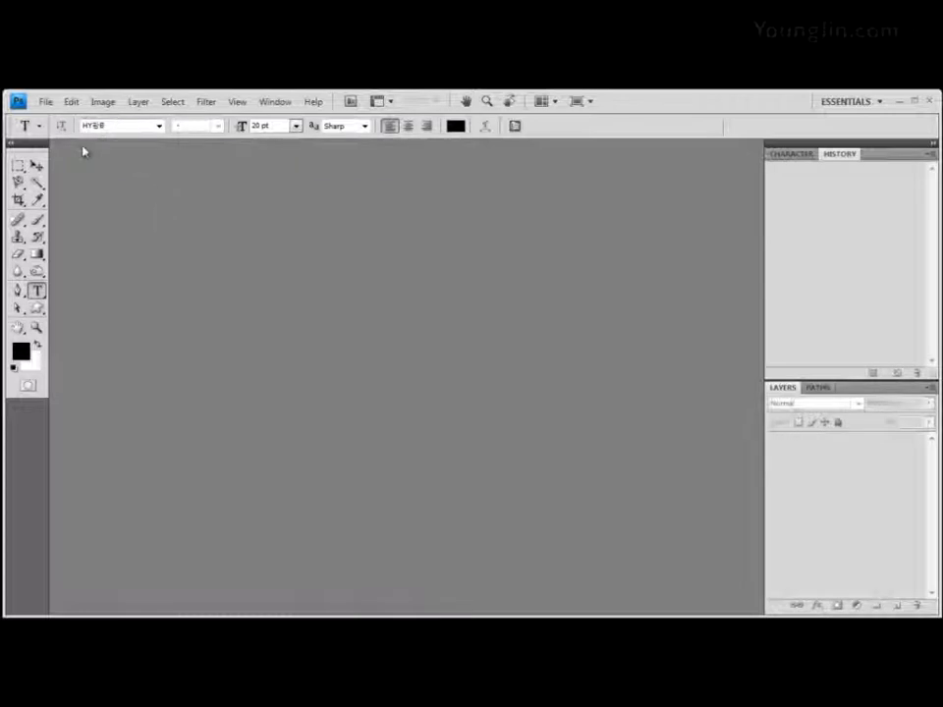
Create a new blank document with a transparent background
left_click(46, 103)
left_click(56, 119)
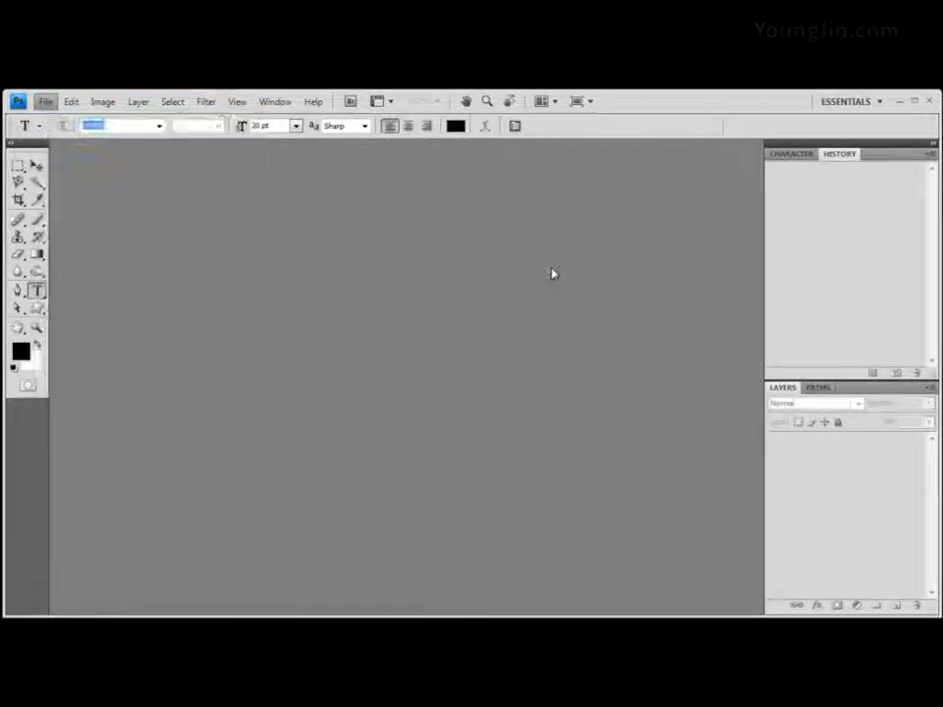
left_click(561, 279)
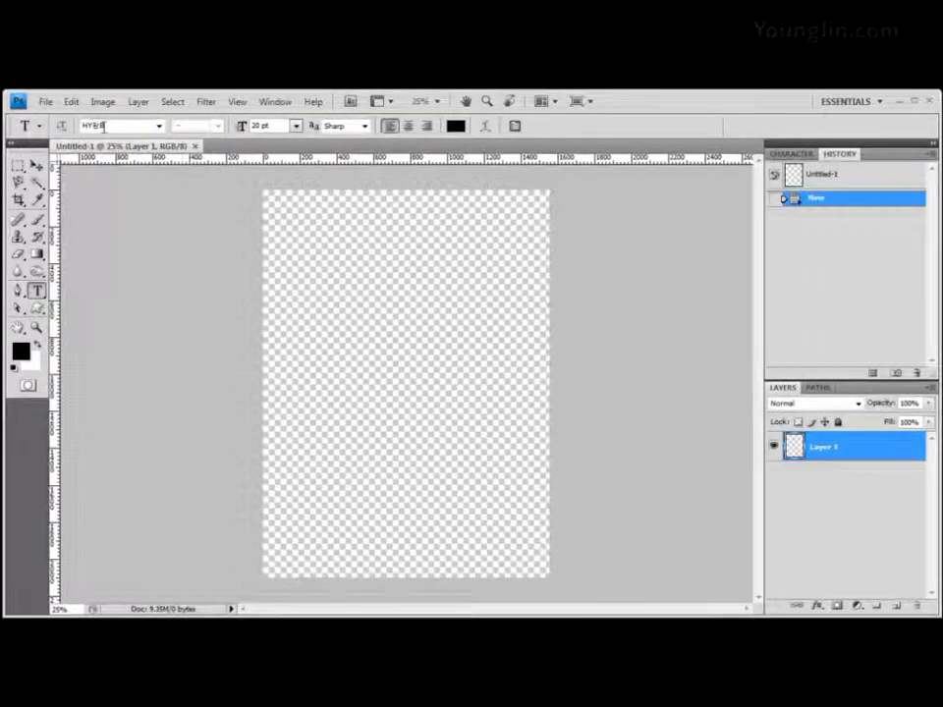
Set the Type tool's font to 굴림
left_click(98, 126)
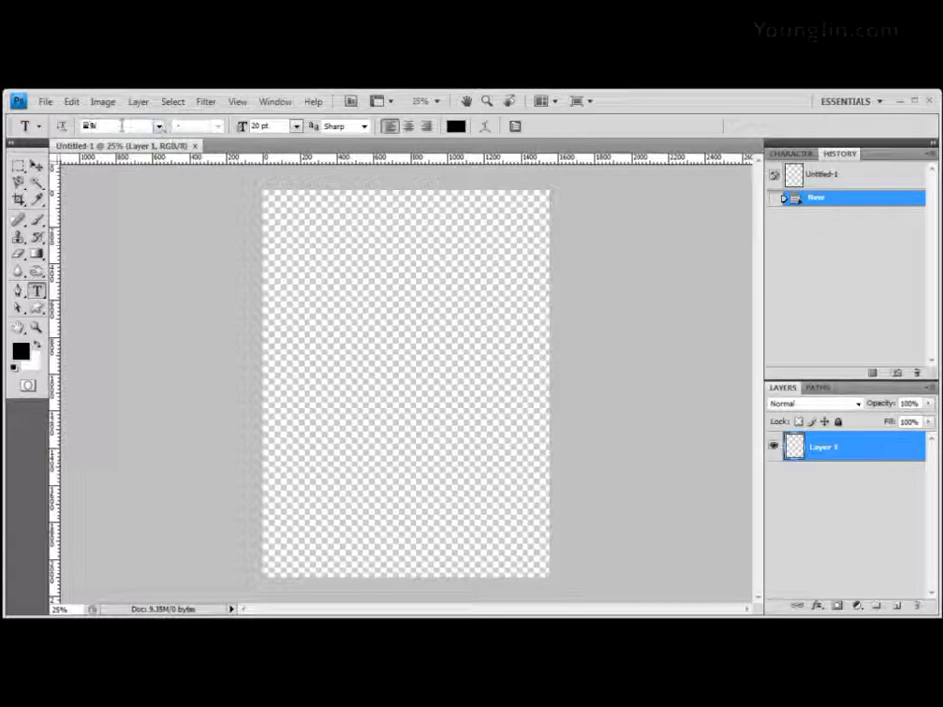
left_click(159, 127)
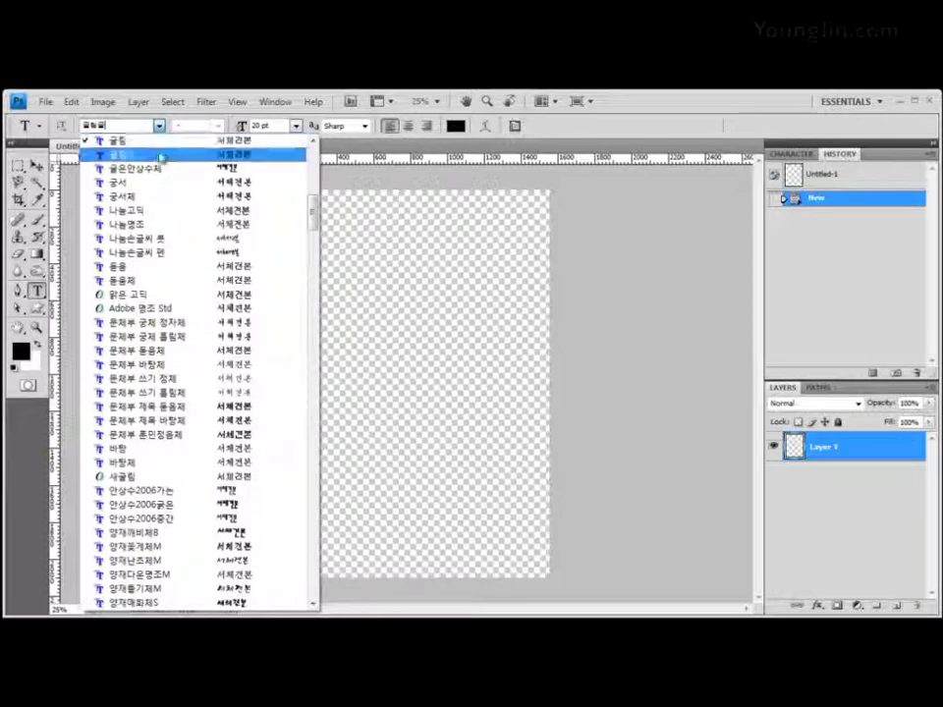
left_click(129, 140)
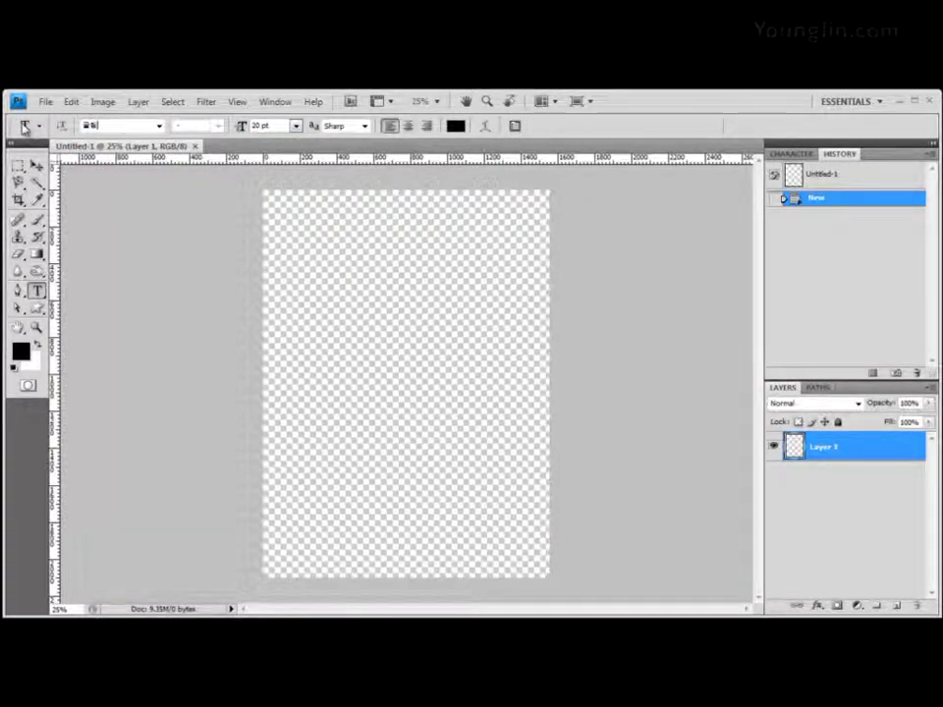
left_click(174, 316)
key("Escape")
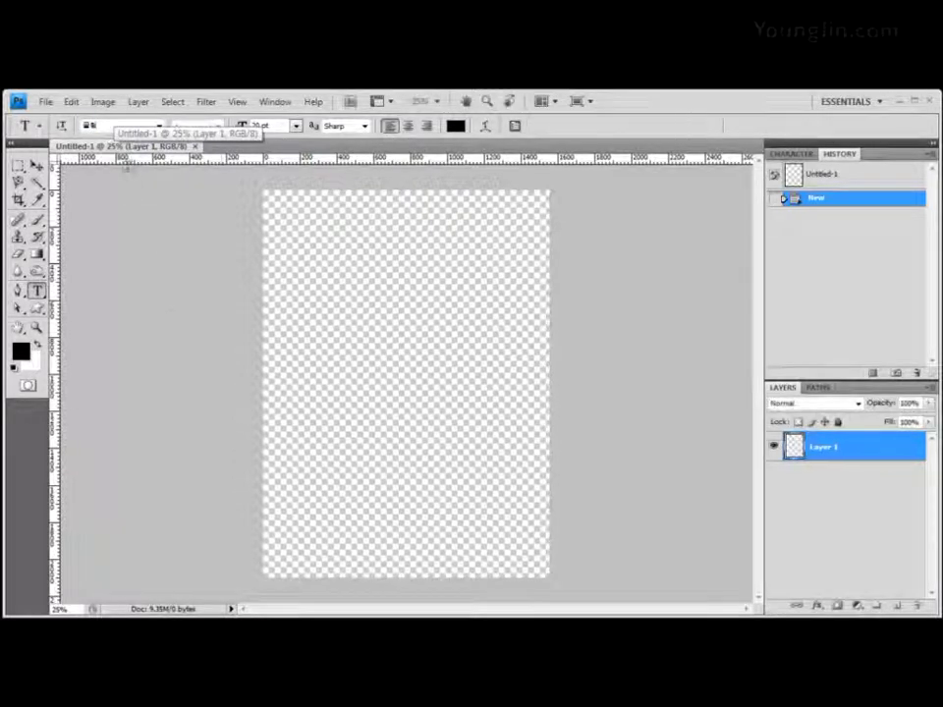
Replace the Type tool's font by entering another font's Korean name
left_click(102, 124)
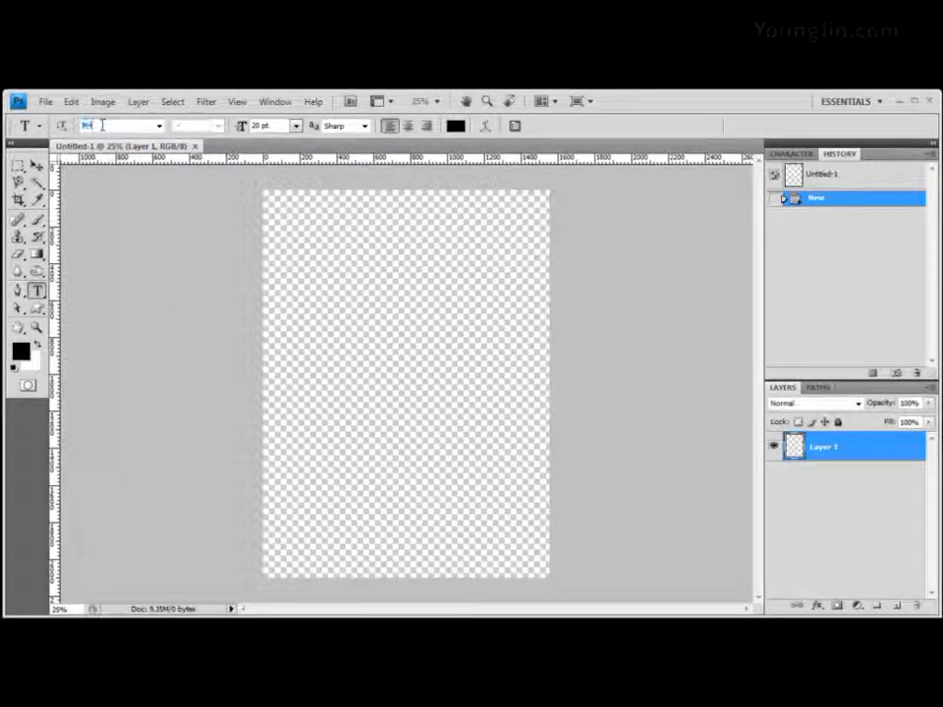
key("BackSpace")
type("굴림")
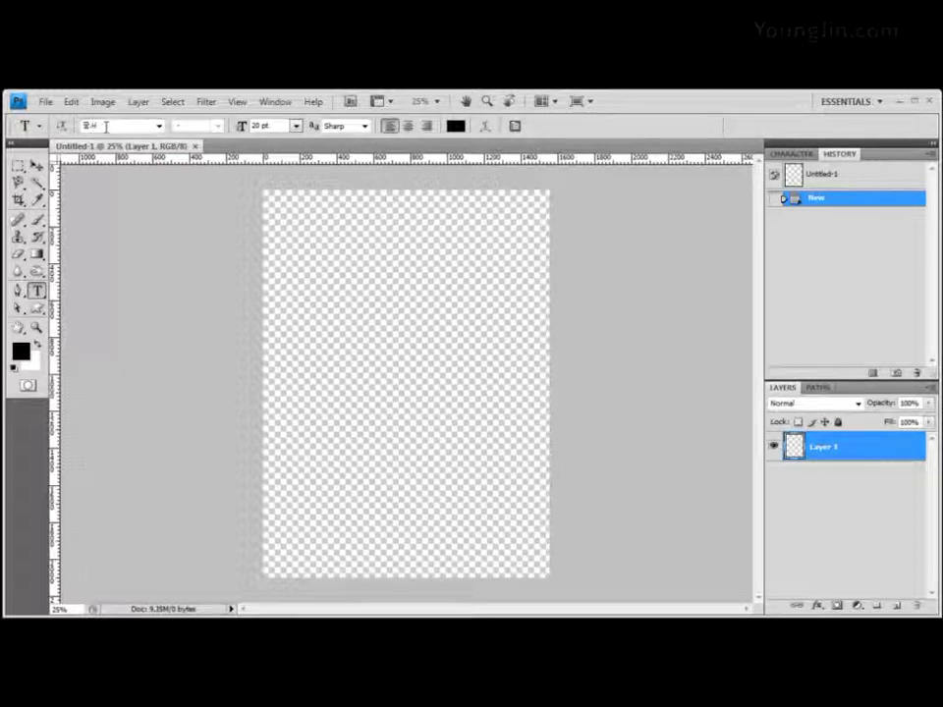
type("체")
Switch to the Gradient tool and return to the Move tool
left_click(36, 167)
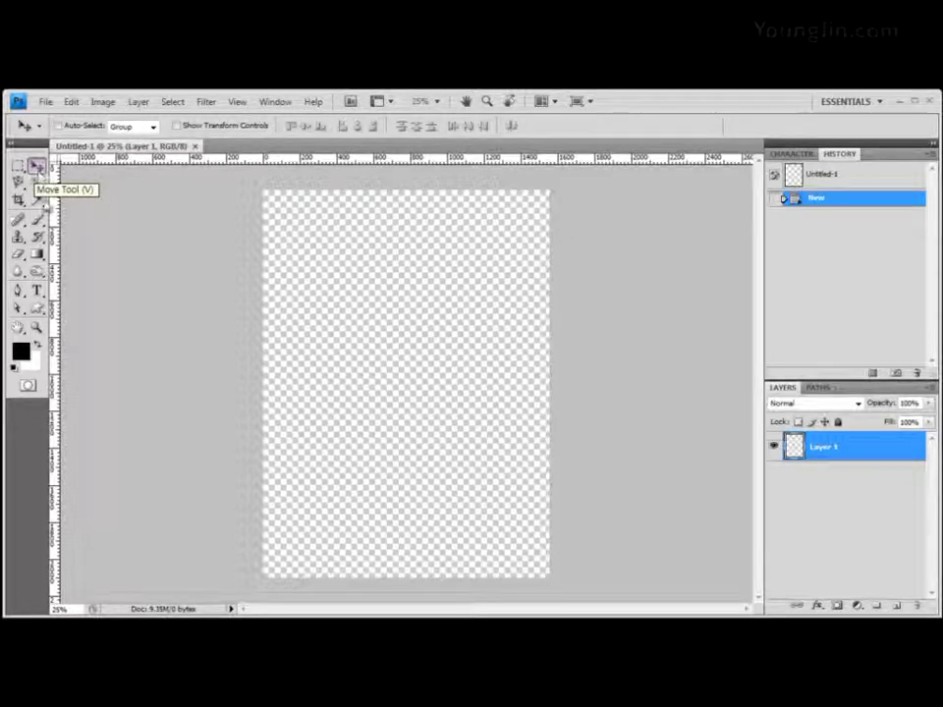
left_click(37, 254)
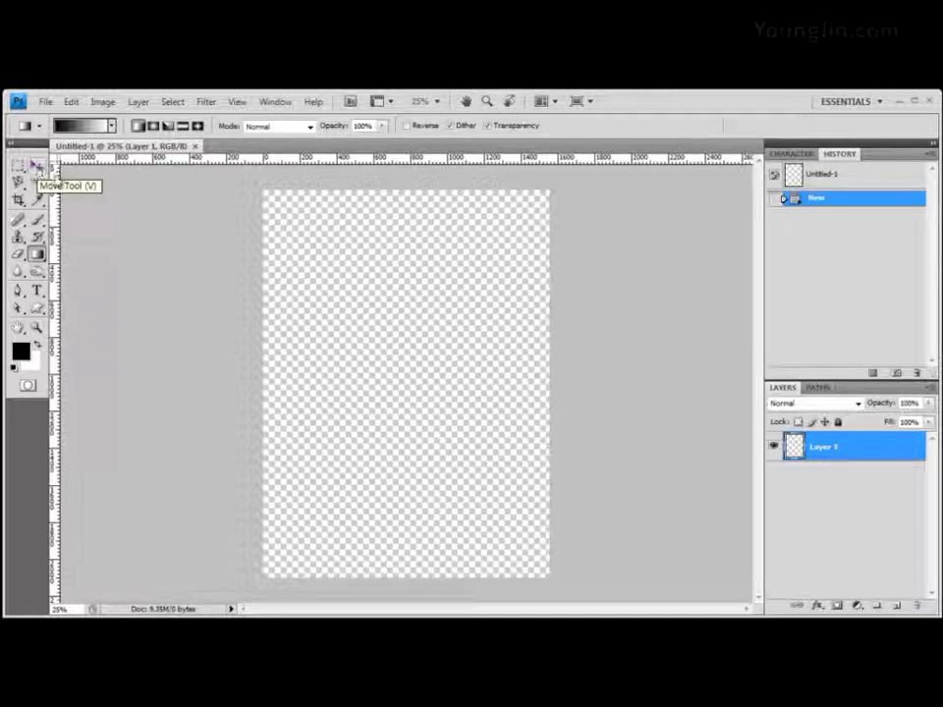
key("v")
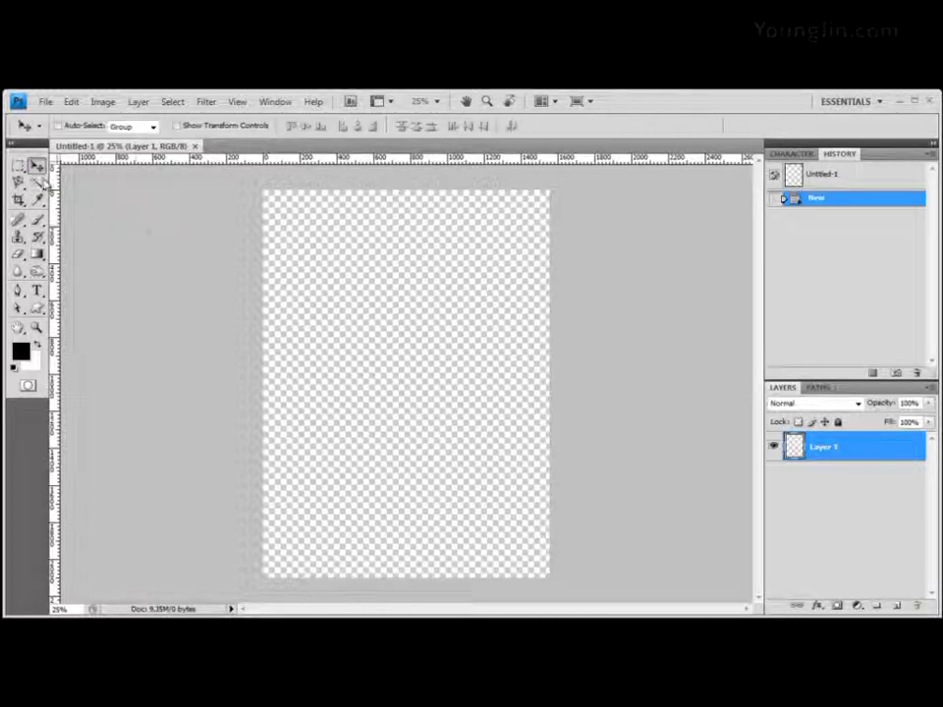
Switch between the Gradient, Move and Rectangular Marquee tools, ending with the Move tool active
left_click(39, 254)
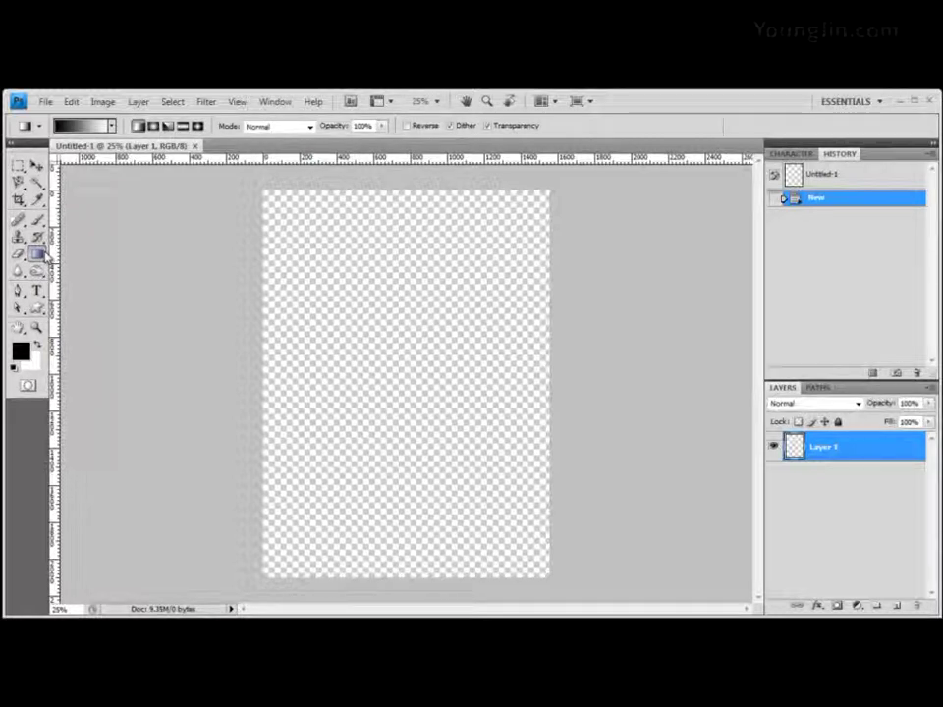
key("v")
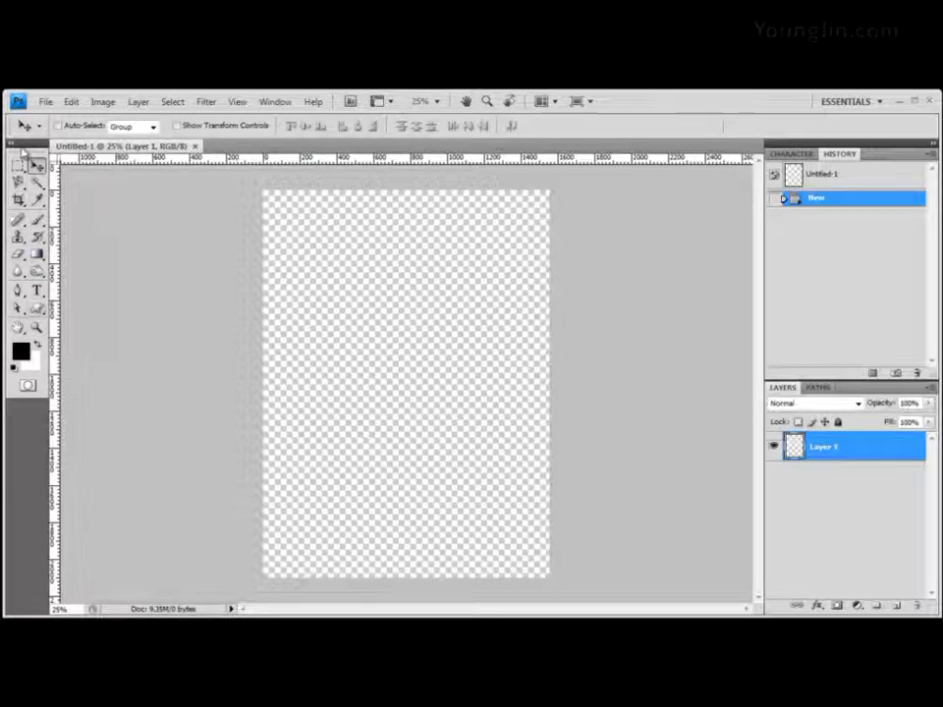
key("m")
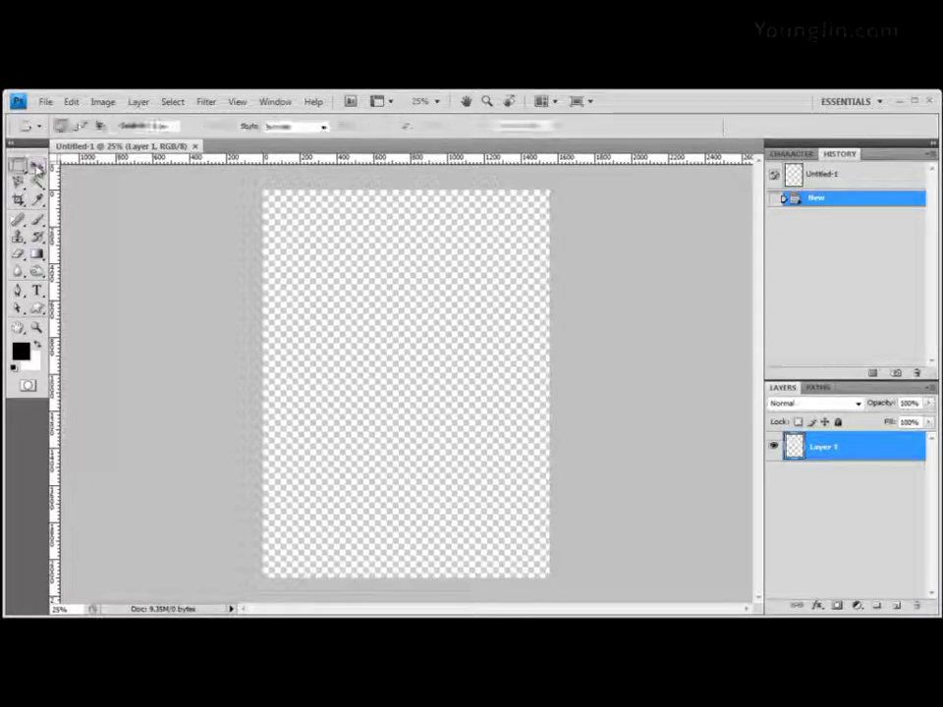
key("v")
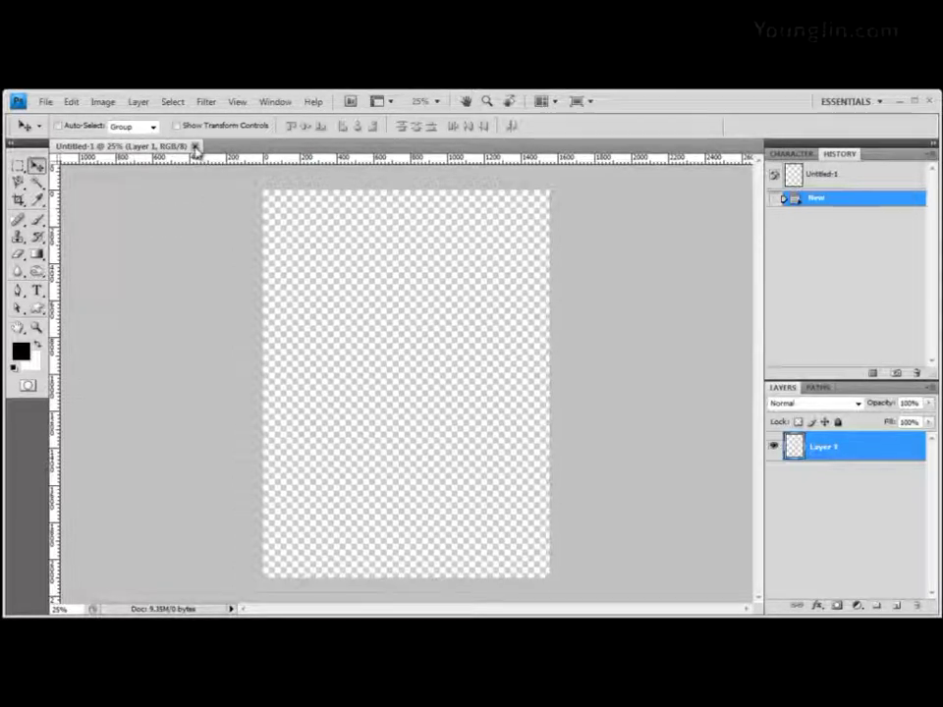
Close the current document and set up a new one with a width of 500 pixels and a height of 330 pixels
left_click(195, 147)
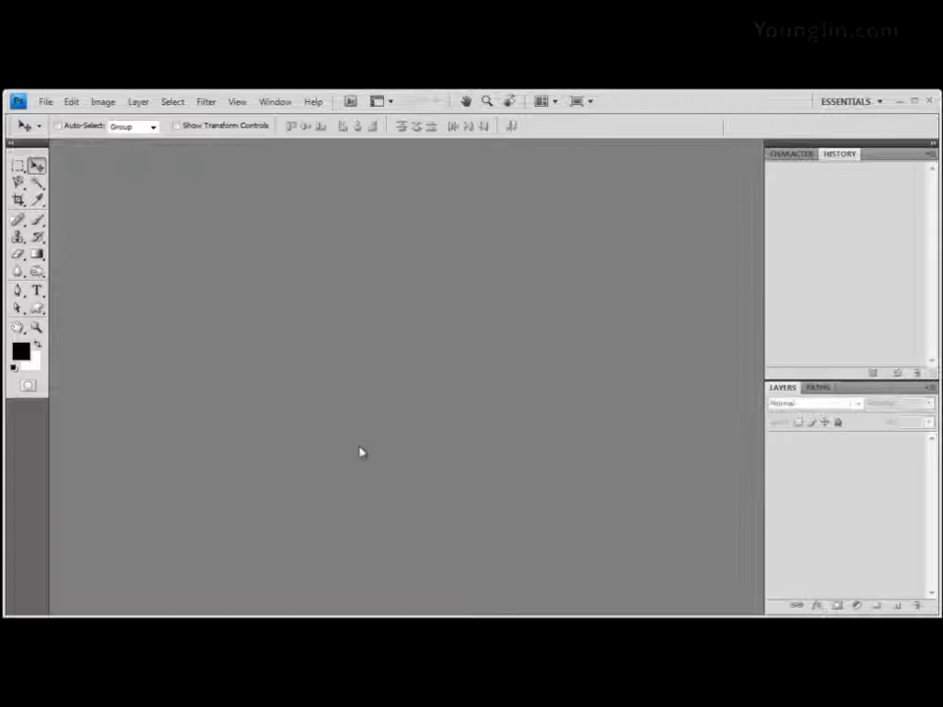
left_click(45, 101)
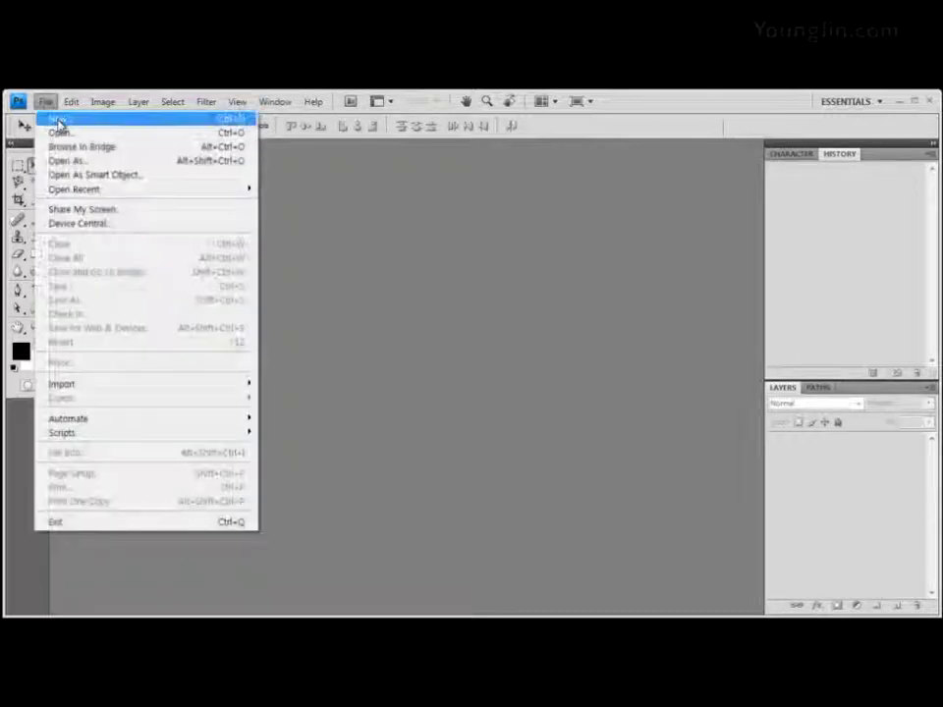
left_click(59, 120)
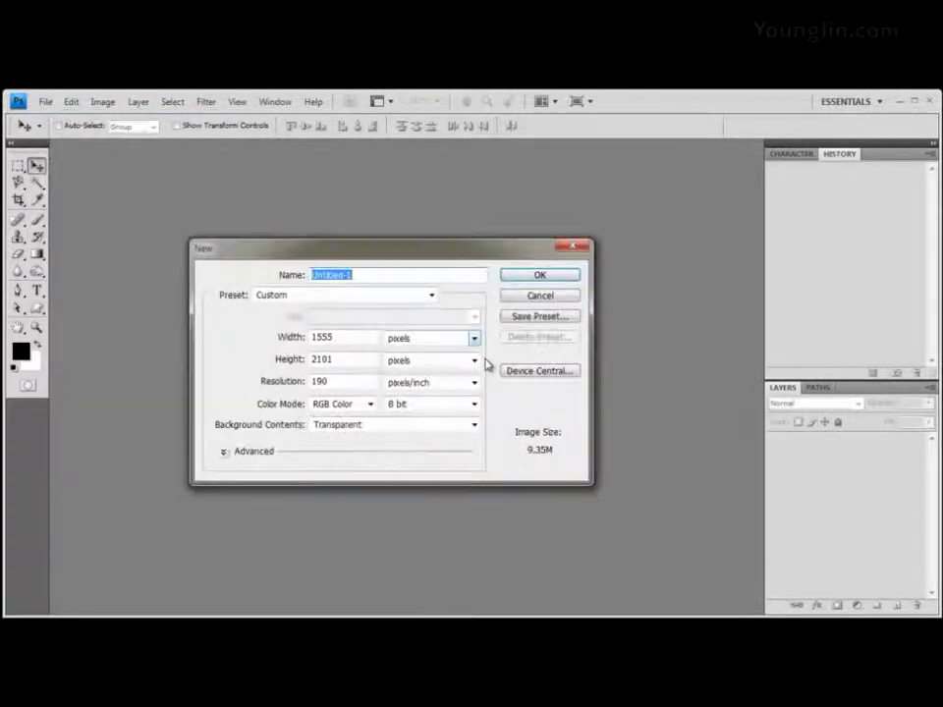
double_click(349, 338)
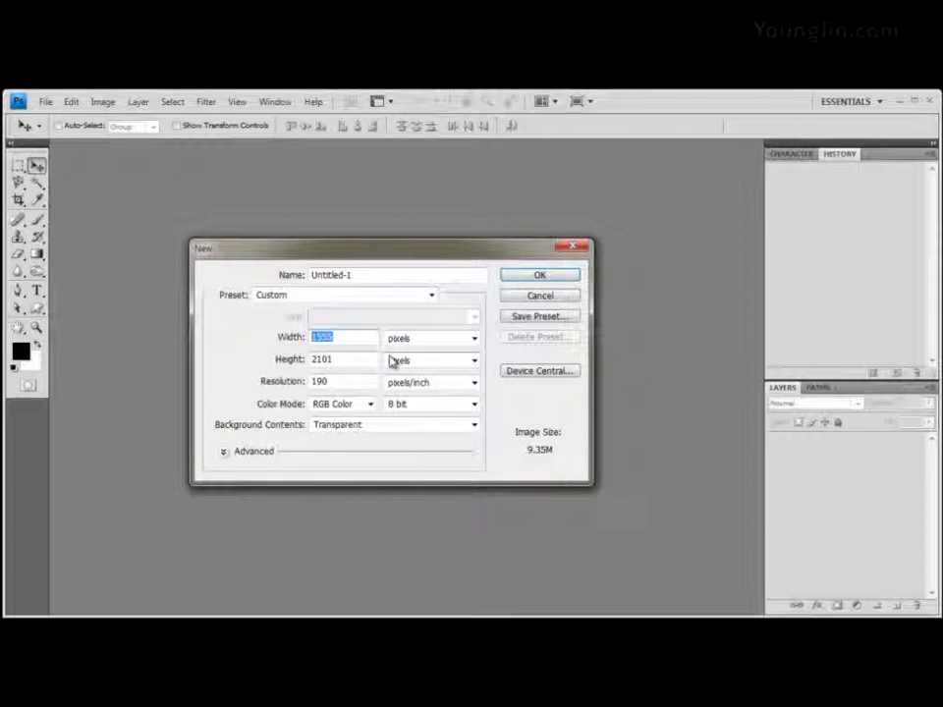
type("500")
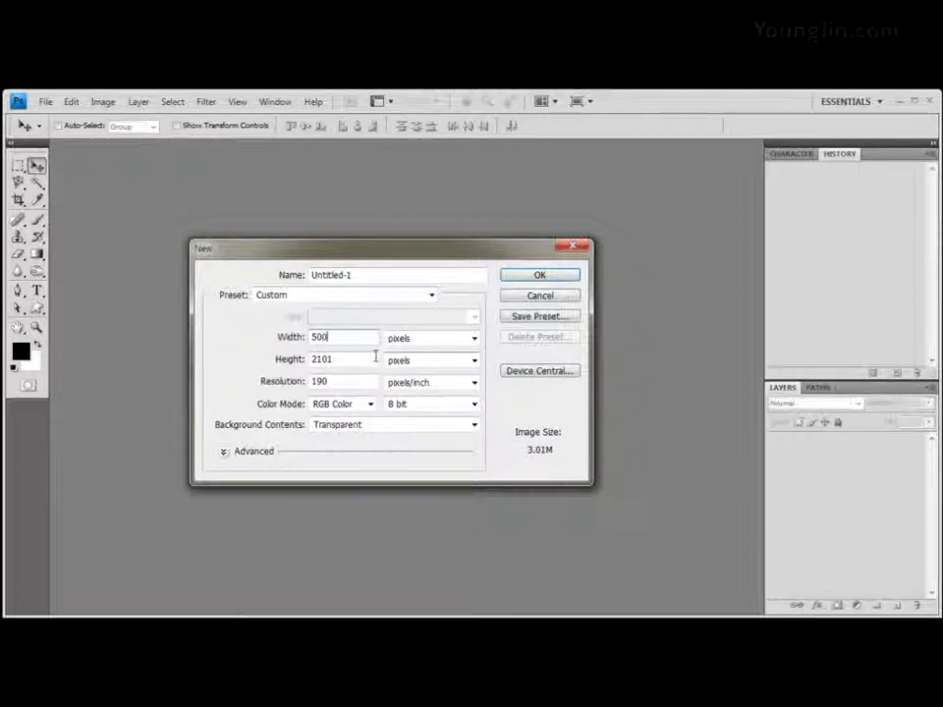
key("Tab")
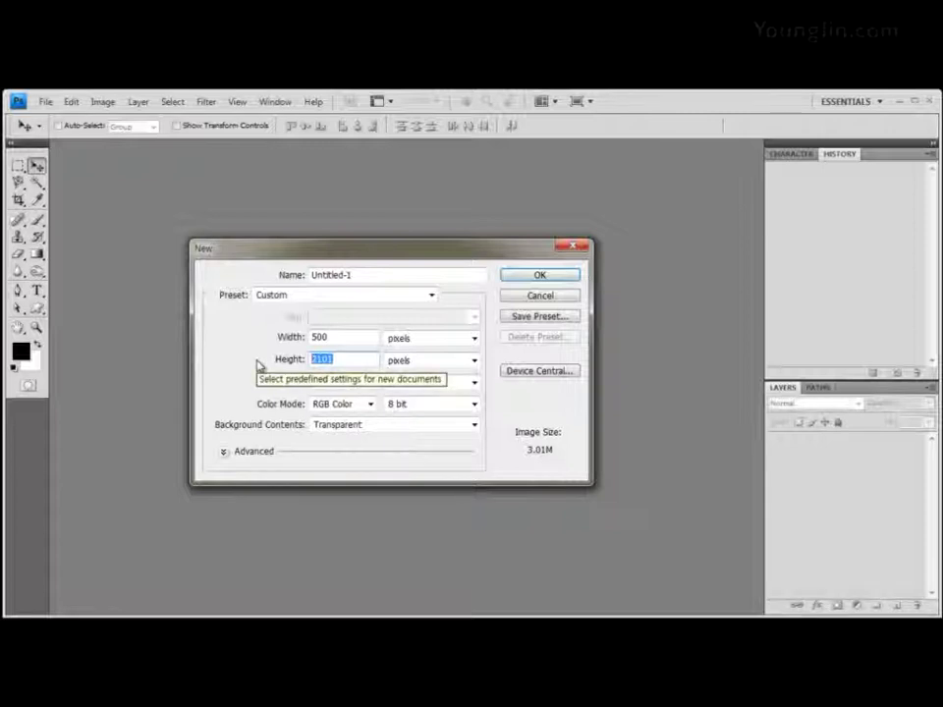
type("330")
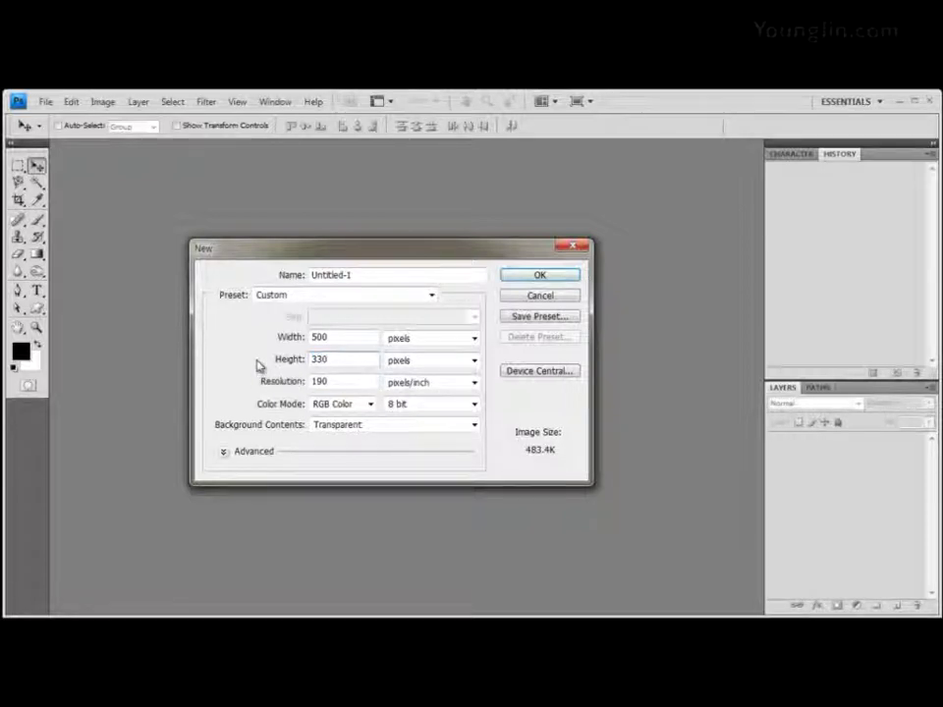
Set the new document's resolution to 72 pixels/inch
key("Tab")
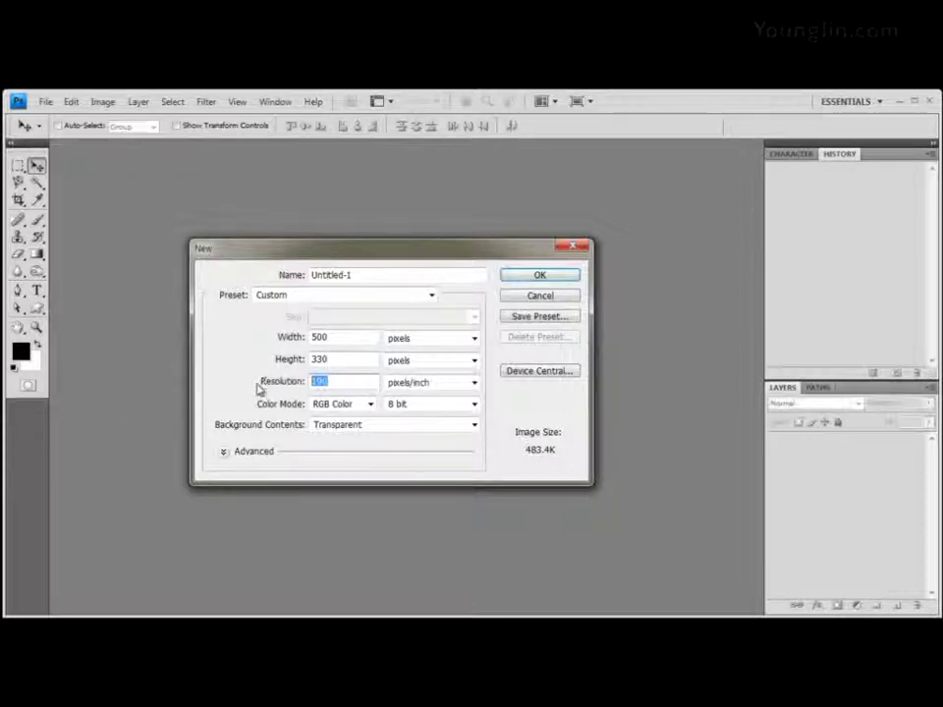
type("72")
left_click(475, 383)
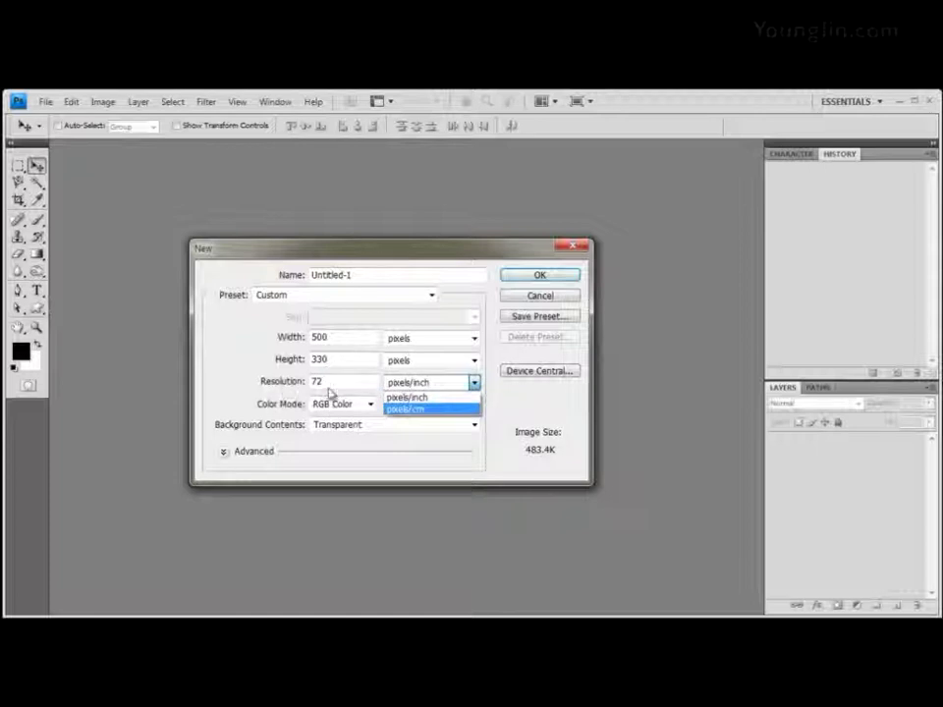
left_click(408, 397)
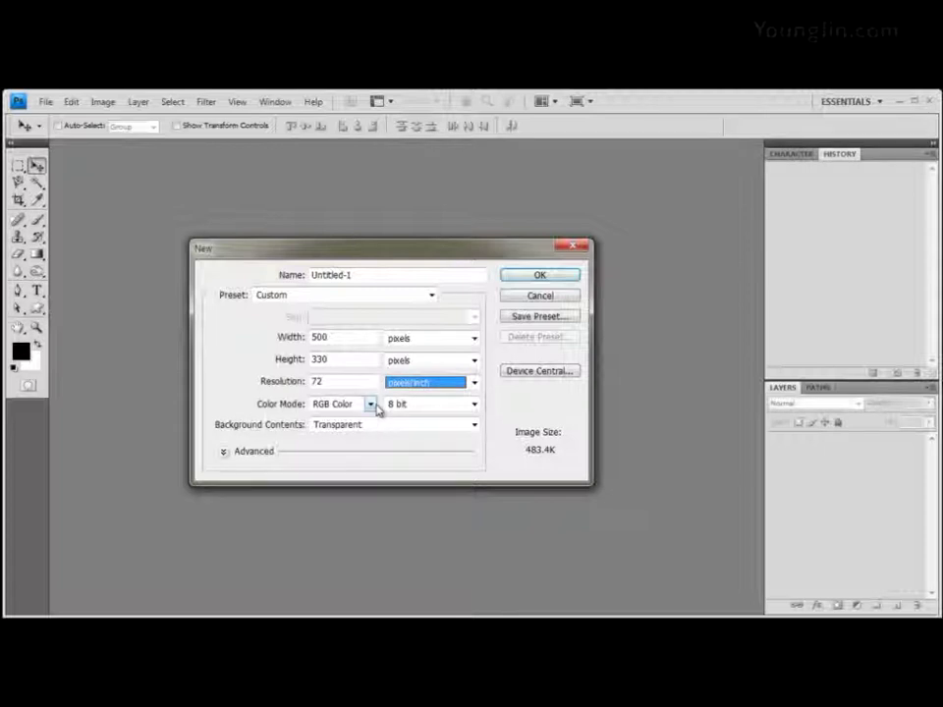
Choose RGB Color at 8 bit as the new document's color mode
left_click(372, 405)
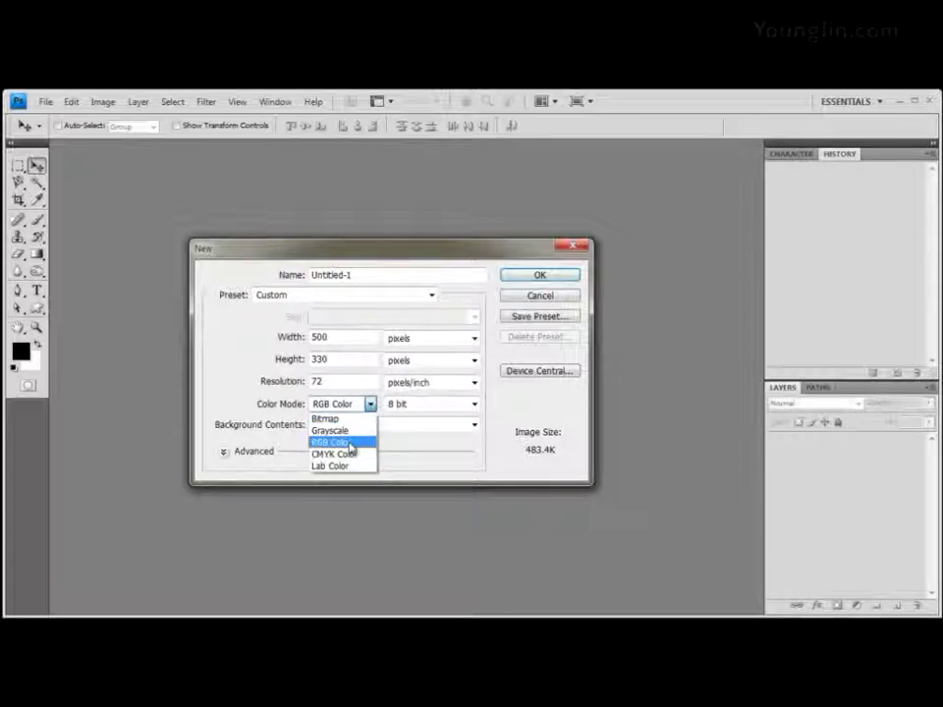
left_click(350, 446)
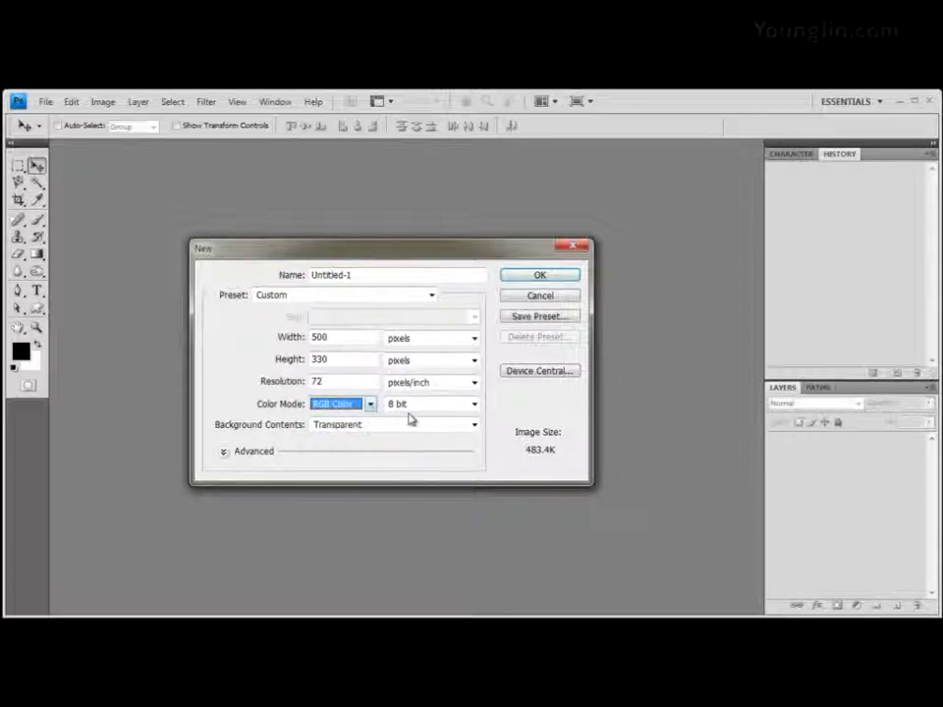
left_click(473, 404)
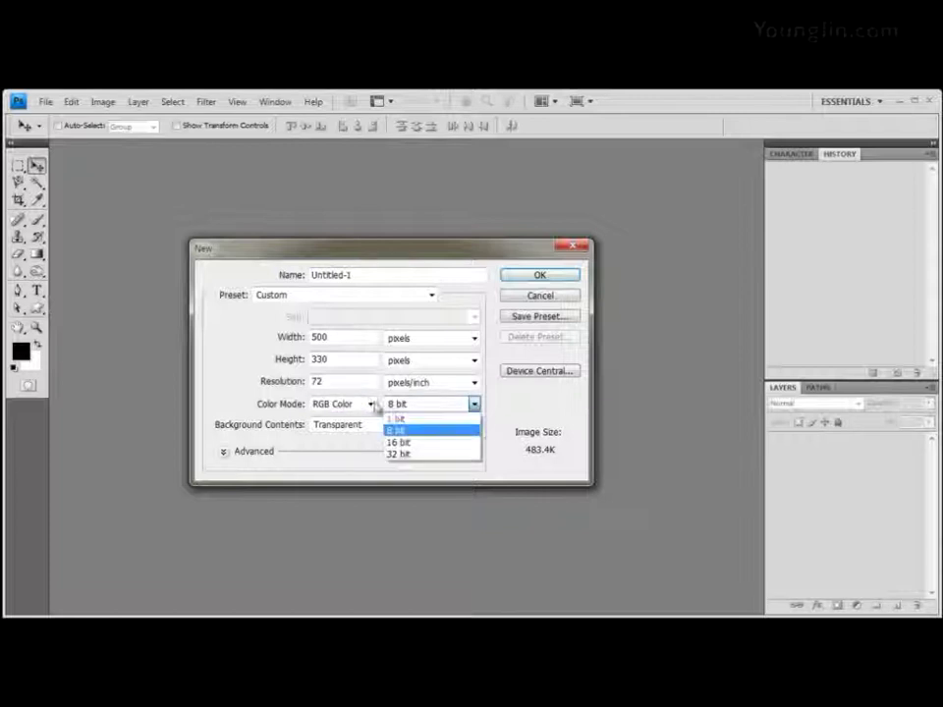
left_click(416, 431)
left_click(457, 404)
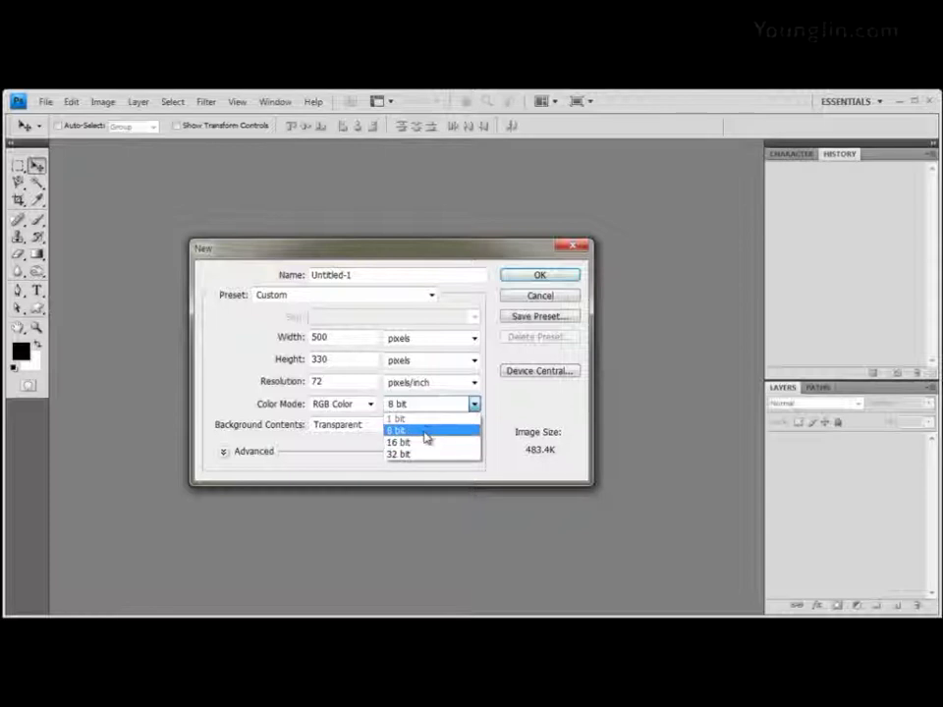
left_click(427, 434)
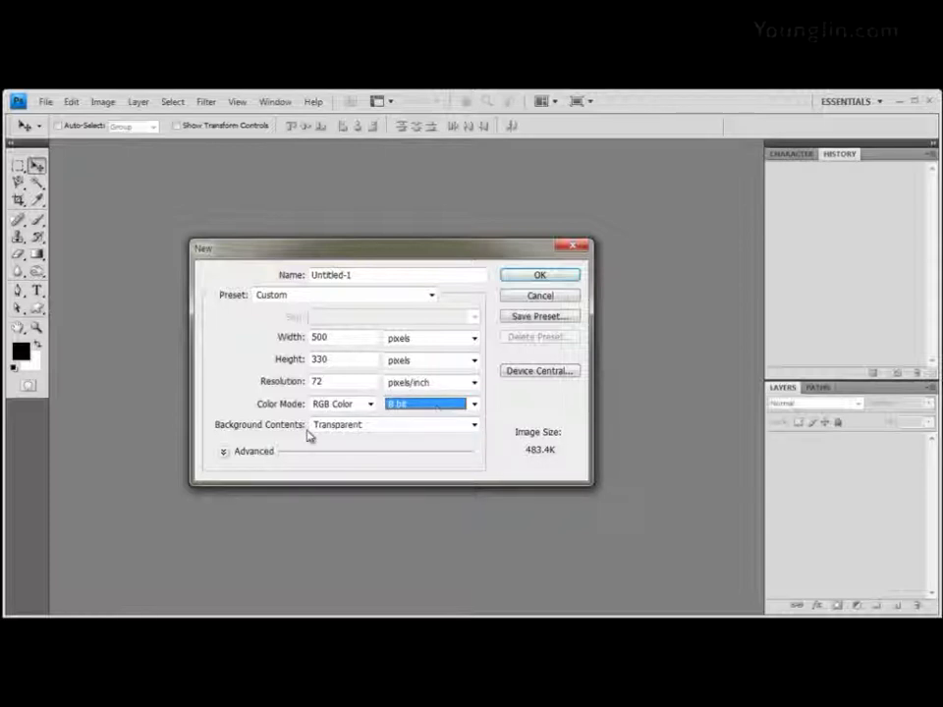
key("shift+Tab")
key("shift+Tab")
key("shift+Tab")
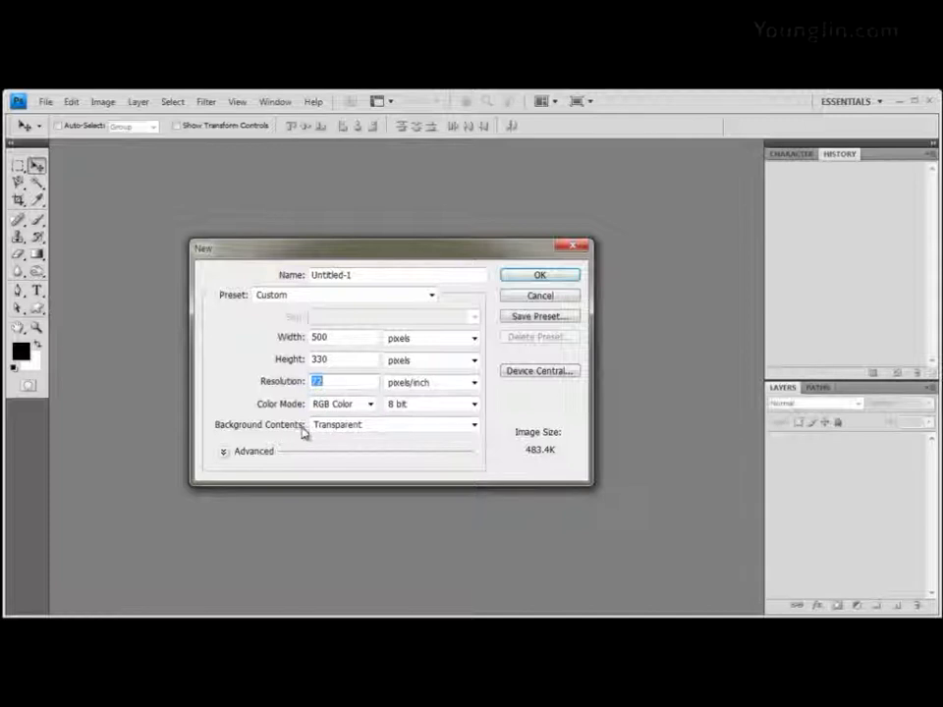
Set the background contents to White and create the document
left_click(379, 427)
left_click(374, 441)
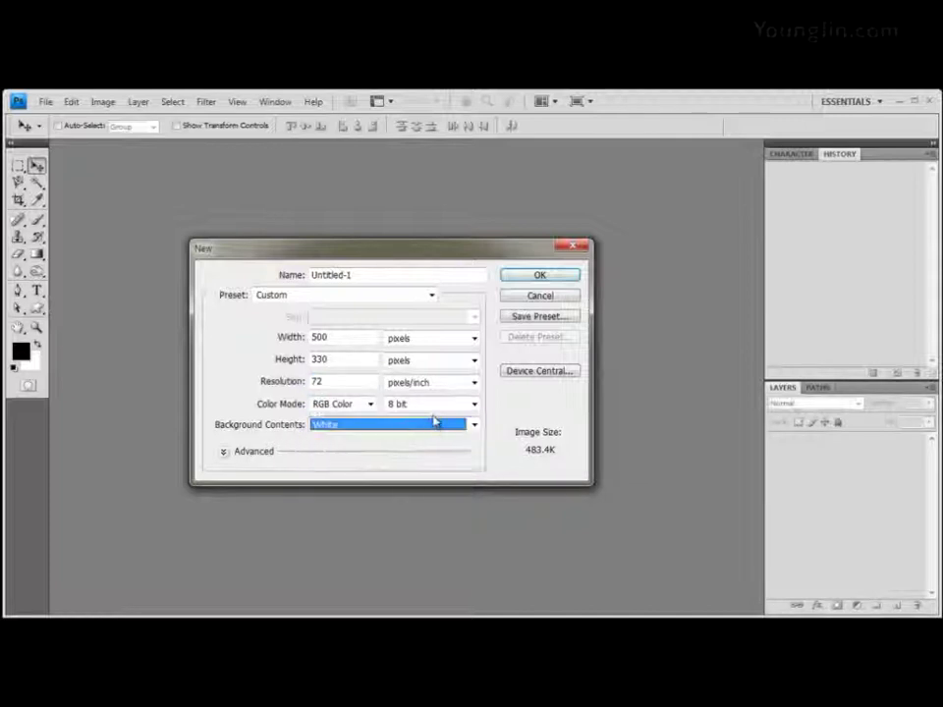
left_click(407, 428)
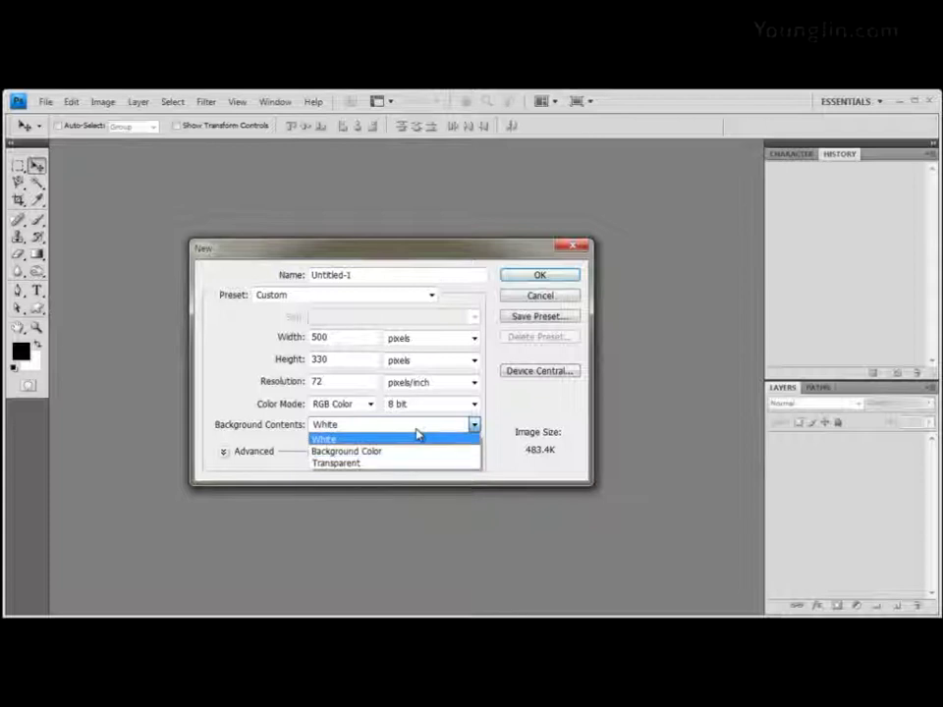
left_click(331, 435)
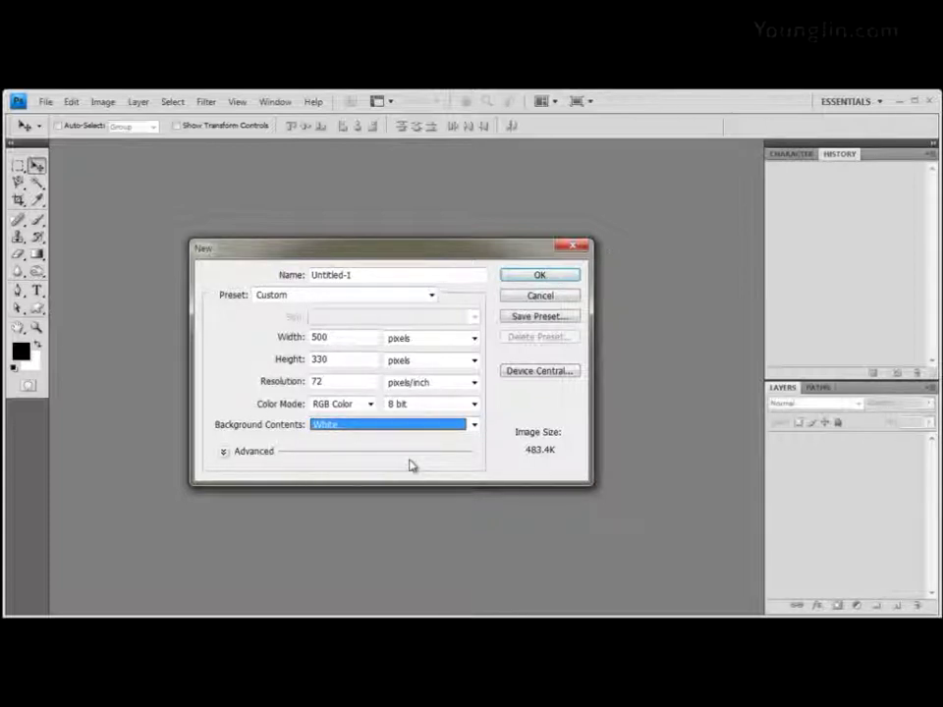
left_click(552, 284)
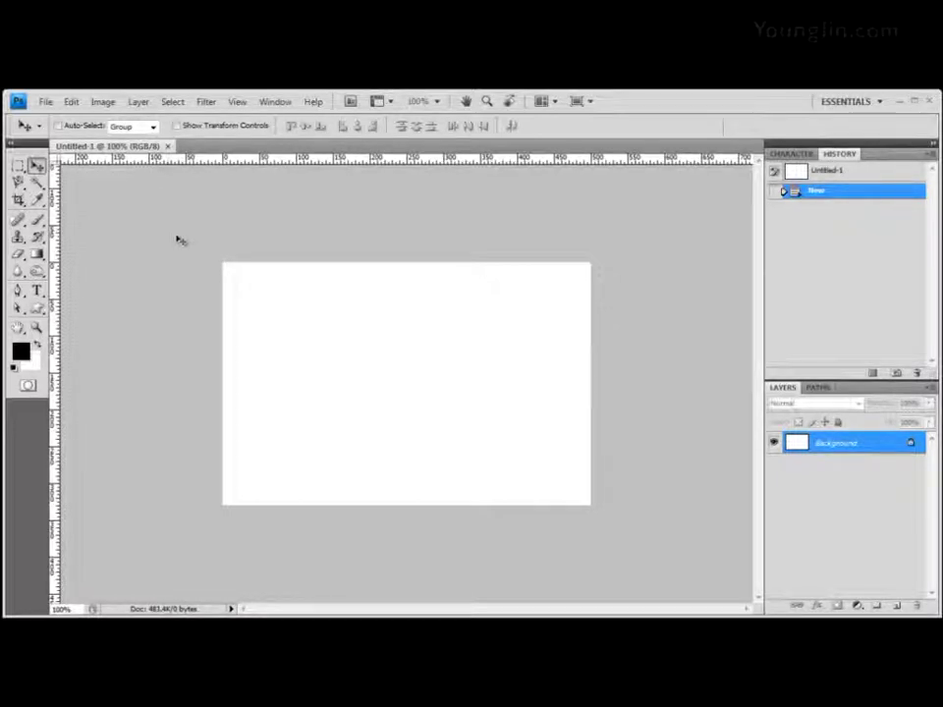
Start saving the document under a new file name made of the candidate's registration number, full name and the suffix -1
left_click(53, 104)
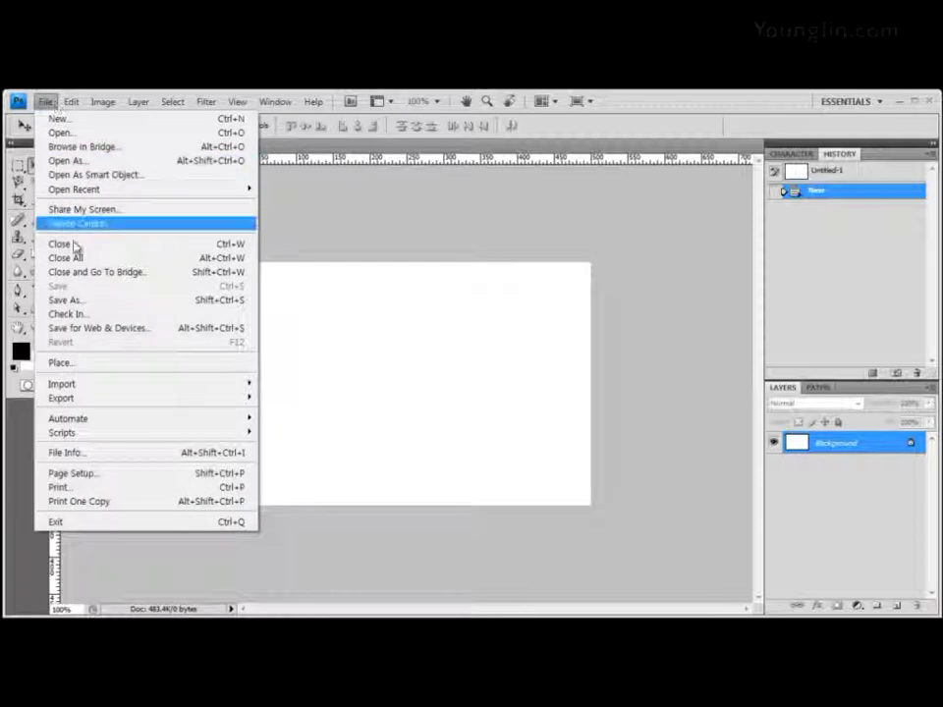
left_click(71, 301)
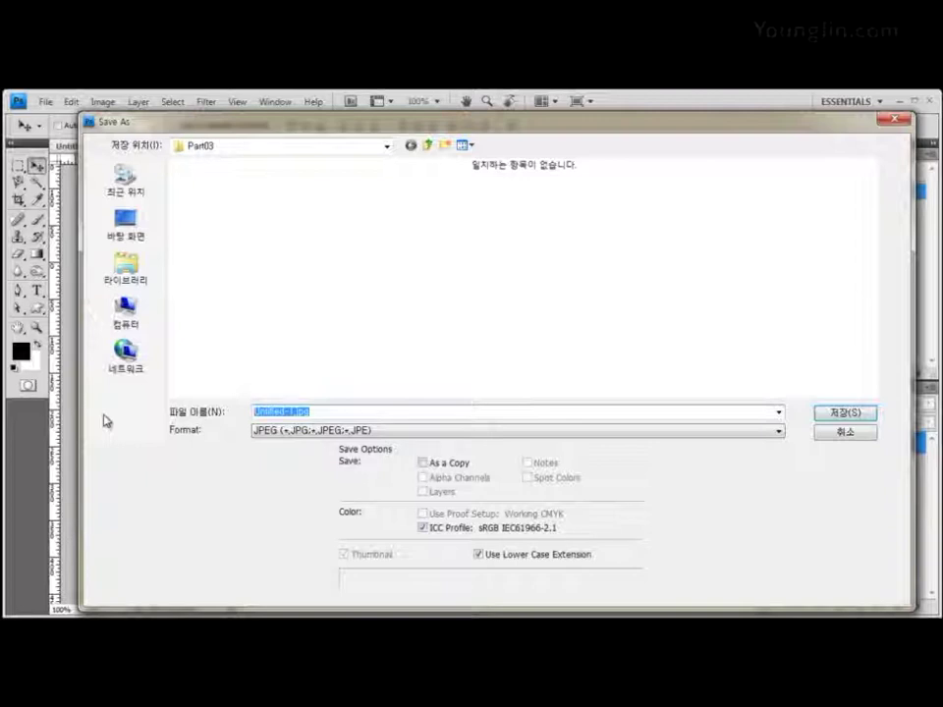
type("G")
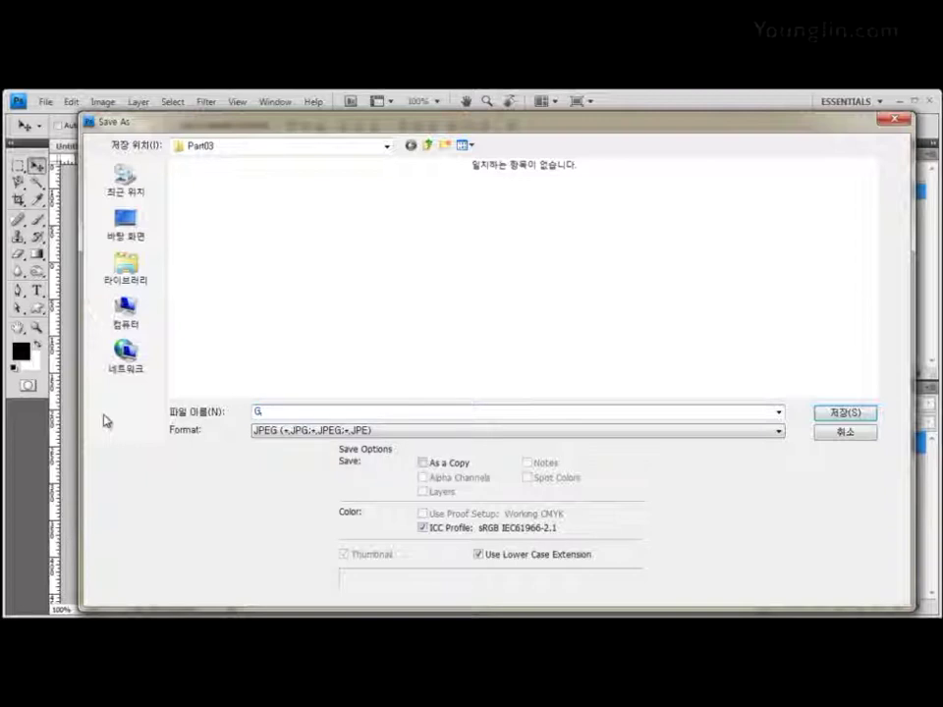
type("123456789-")
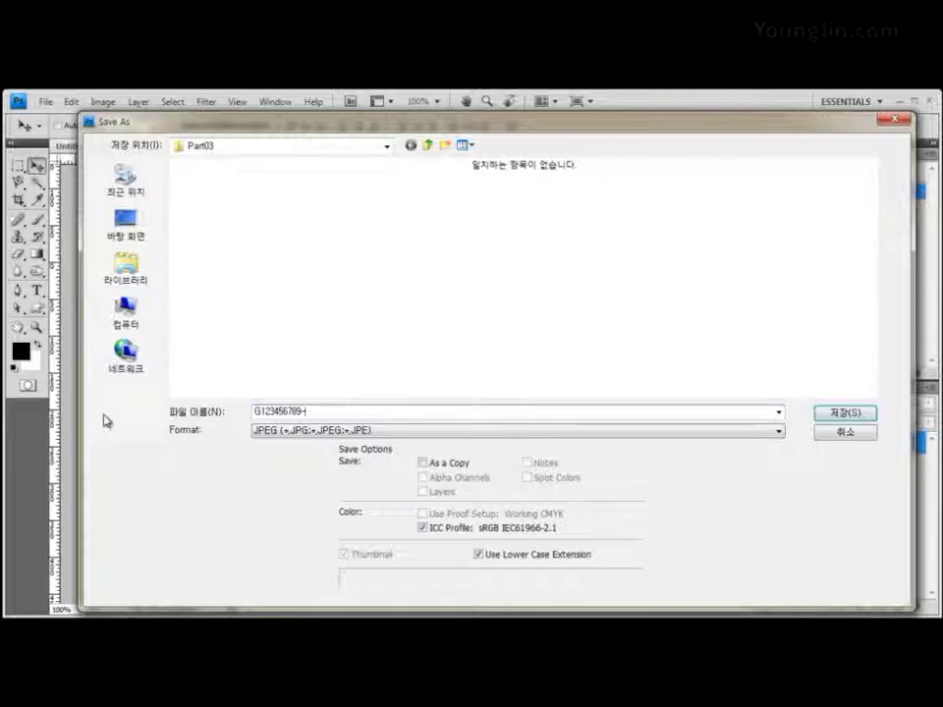
type("홍길동-1")
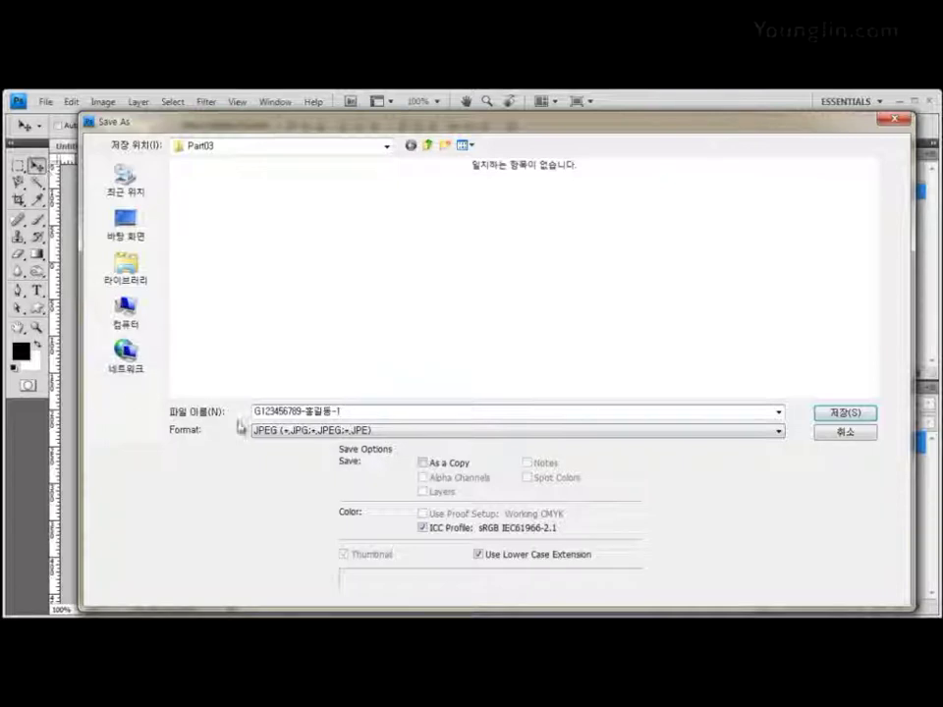
Switch the save format between Photoshop and JPEG, ending with Photoshop (*.PSD;*.PDD)
left_click(325, 430)
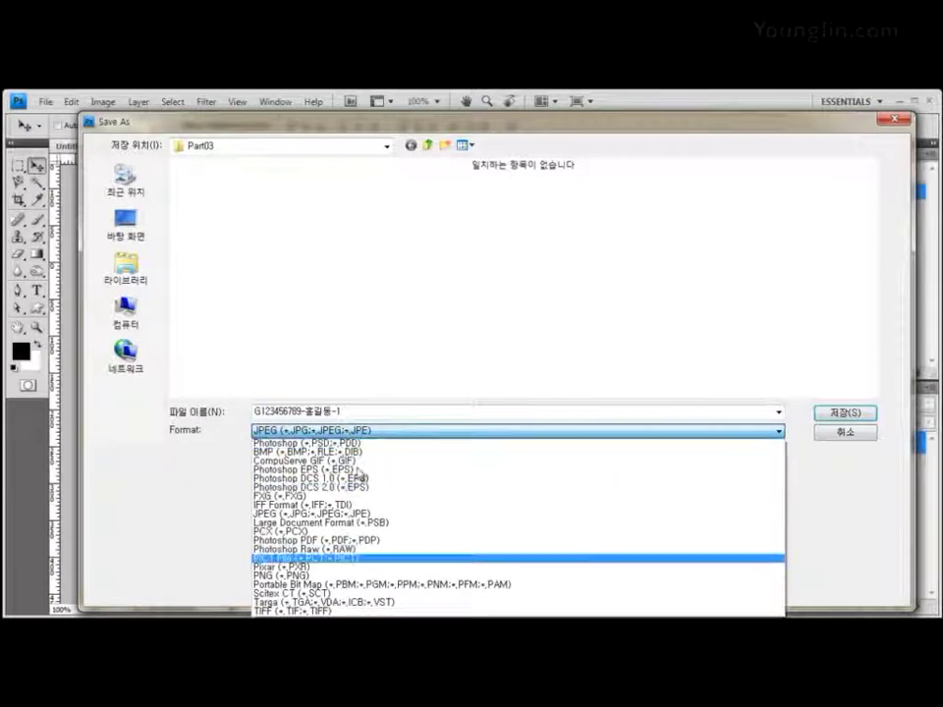
left_click(324, 443)
left_click(381, 430)
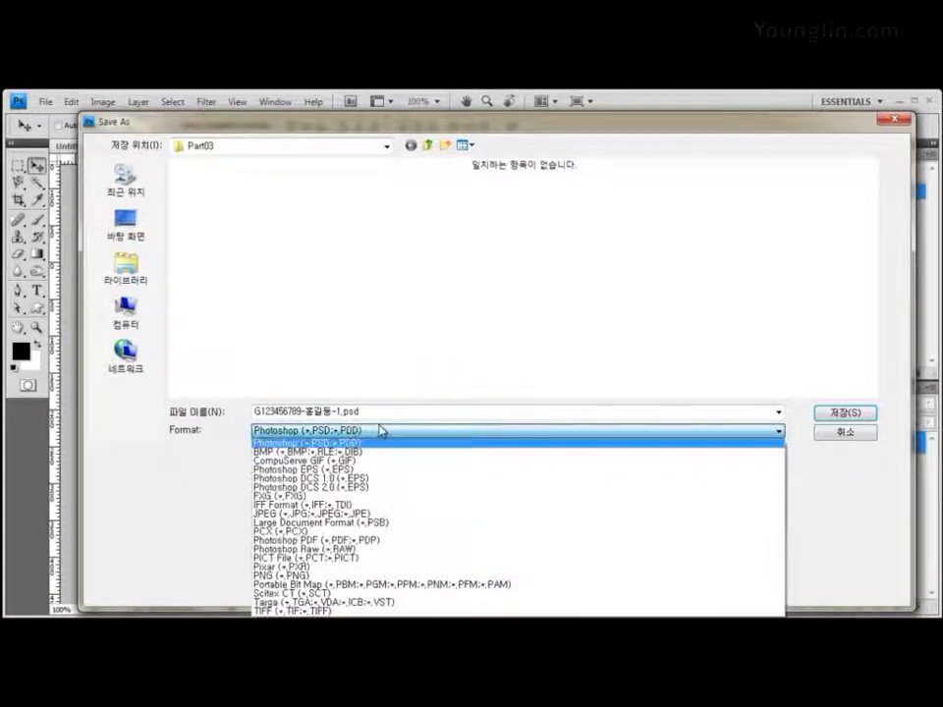
left_click(371, 514)
left_click(379, 434)
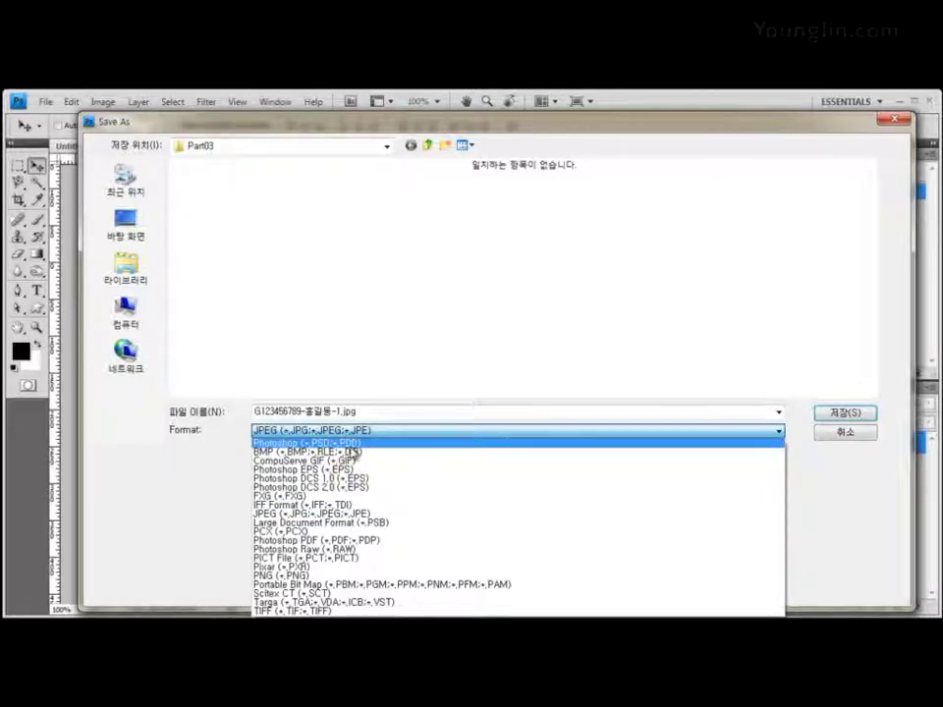
left_click(353, 445)
Retype the file name's extension as .psd
double_click(387, 414)
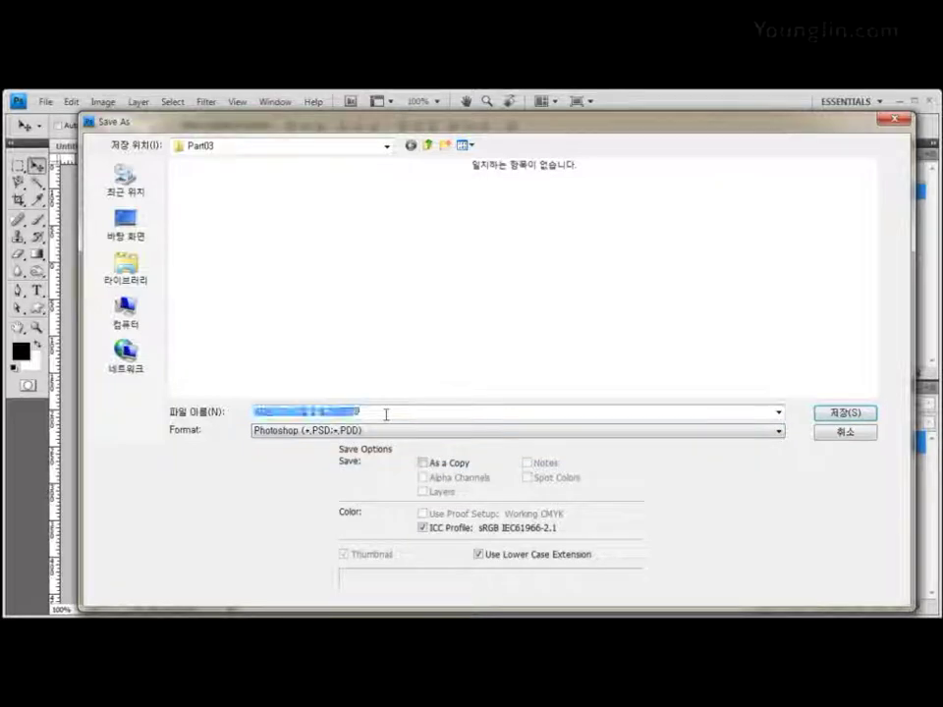
left_click(383, 412)
key("shift+Left")
key("shift+Left")
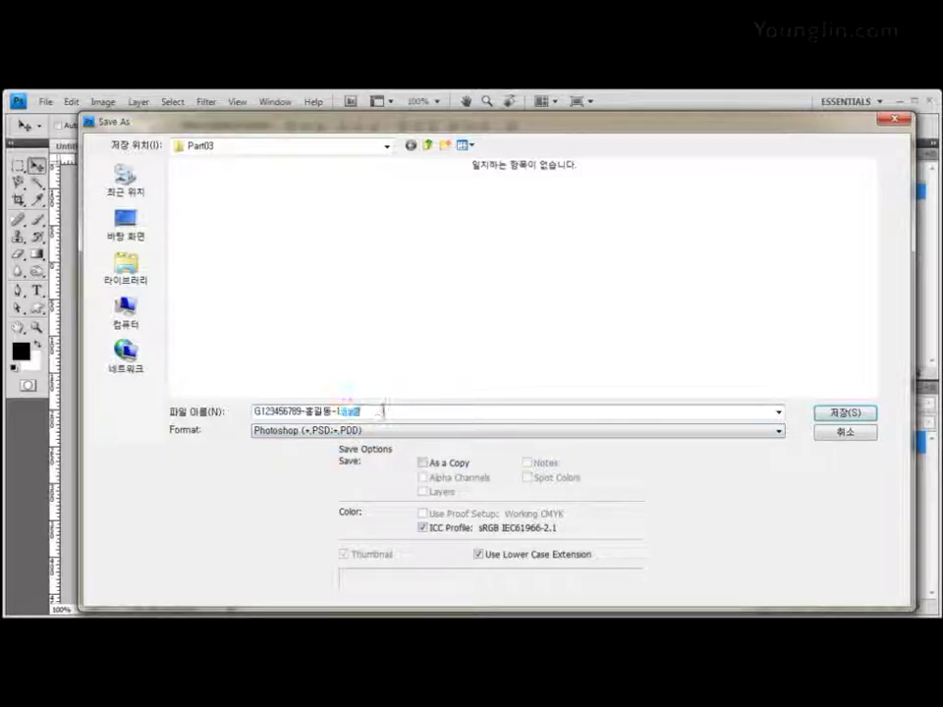
type(".psd")
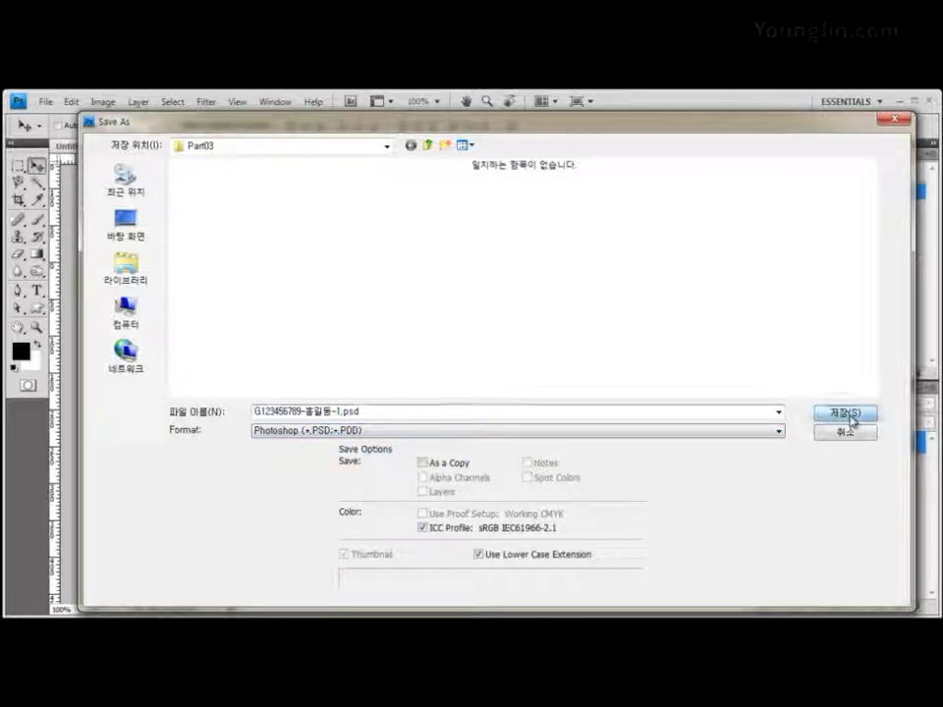
double_click(358, 414)
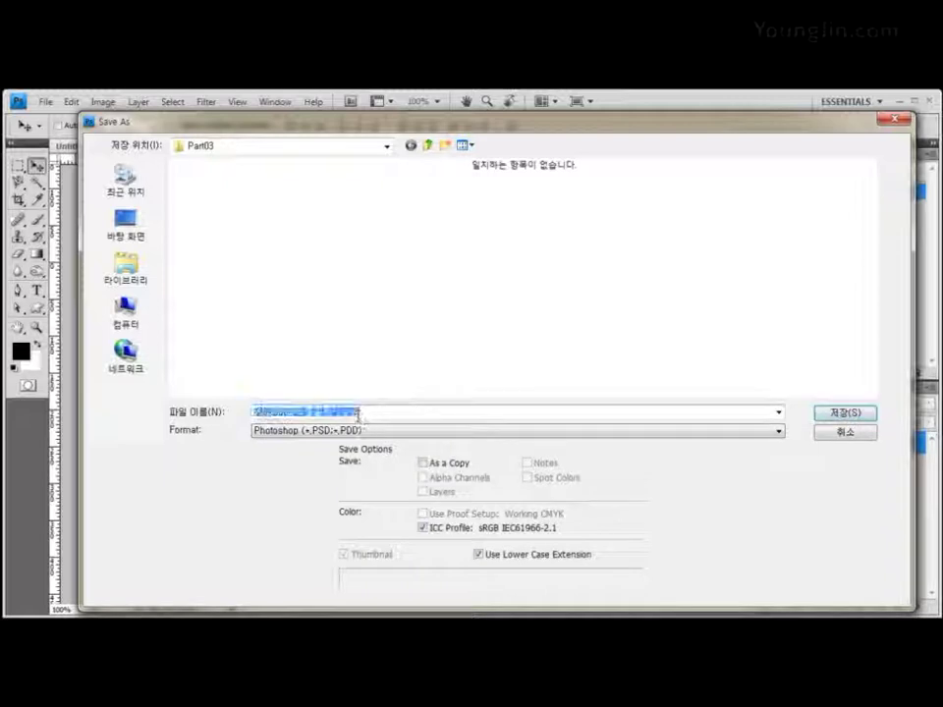
left_click(373, 413)
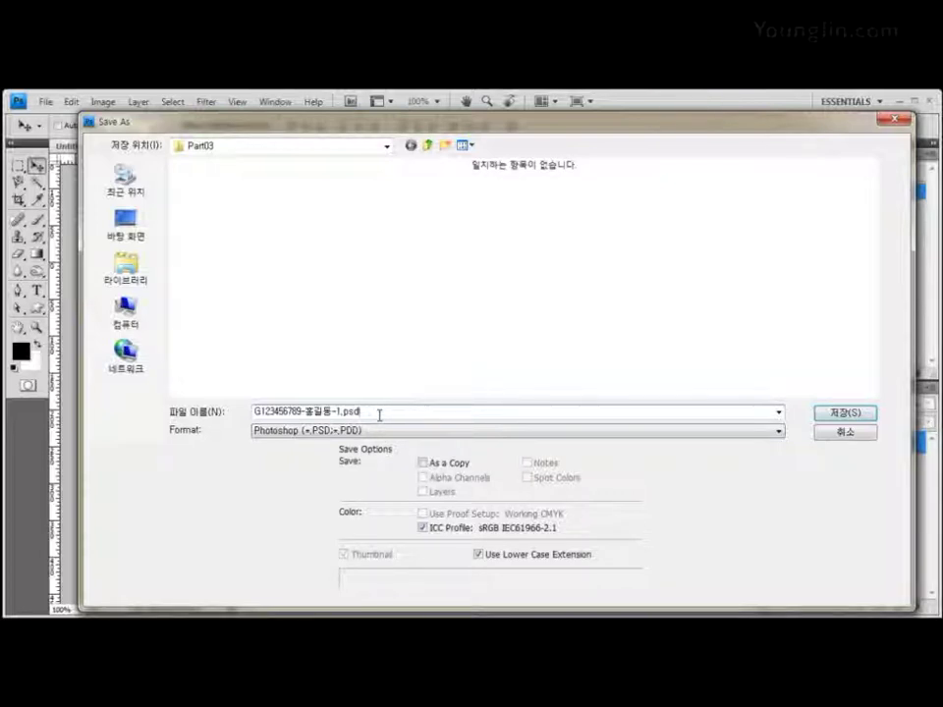
left_click_drag(378, 413, 193, 422)
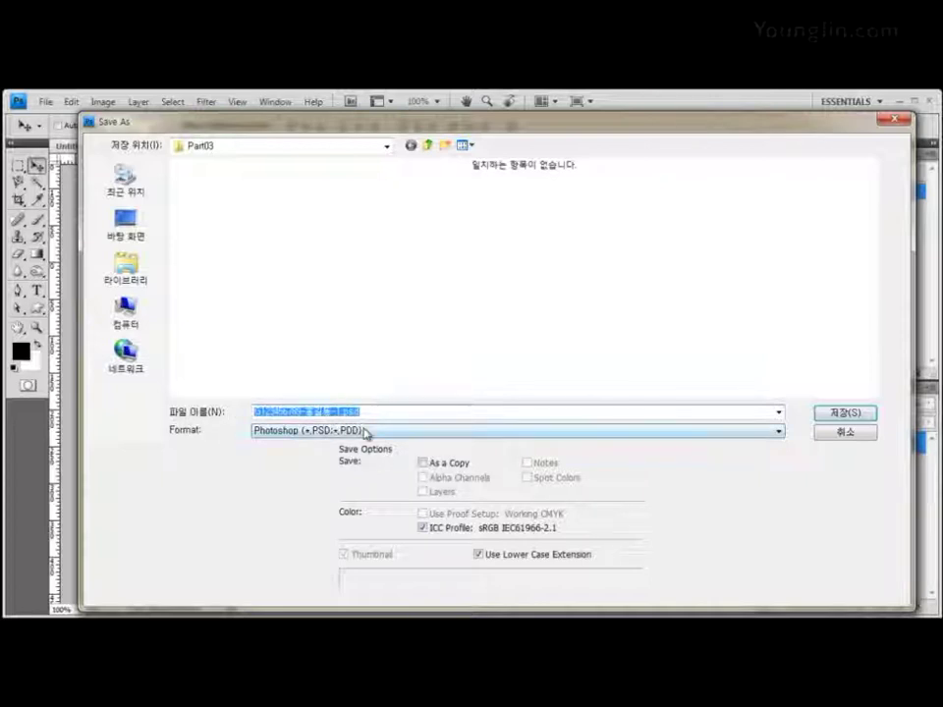
left_click_drag(361, 413, 220, 419)
left_click(376, 412)
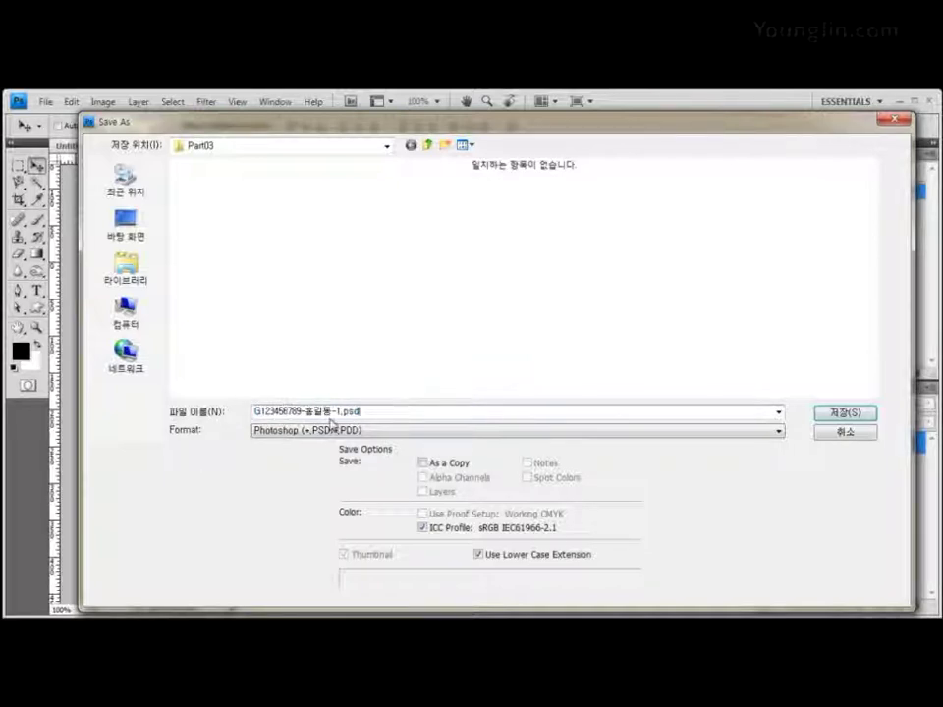
Replace the number at the end of the file name with 001 and save the document in the Part03 folder
key("Left")
key("Left")
key("Left")
key("Left")
key("BackSpace")
type("1")
type("001")
left_click(411, 412)
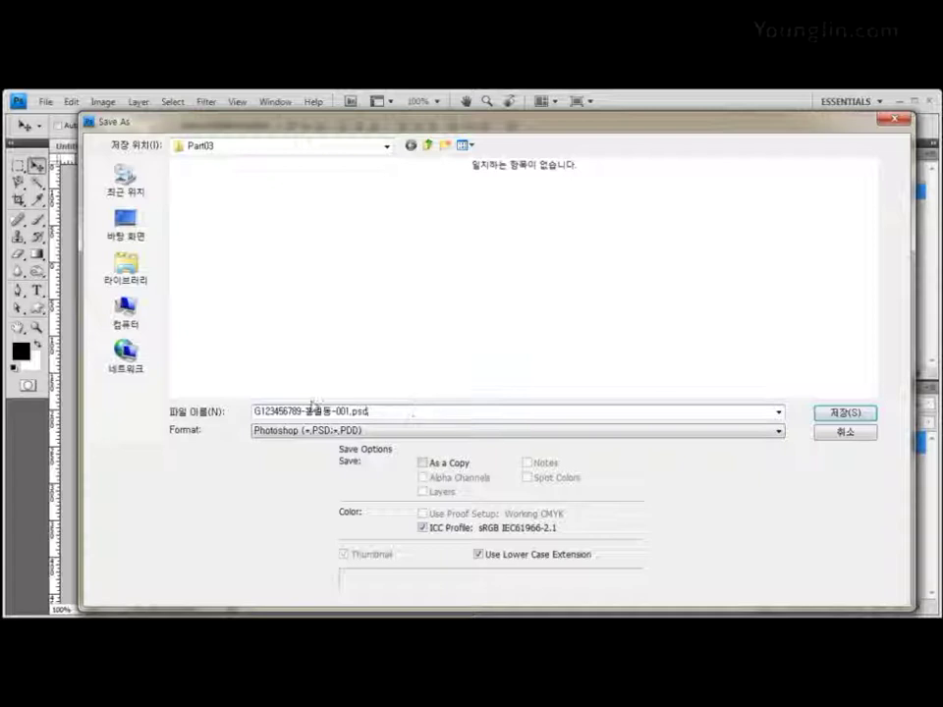
left_click(843, 412)
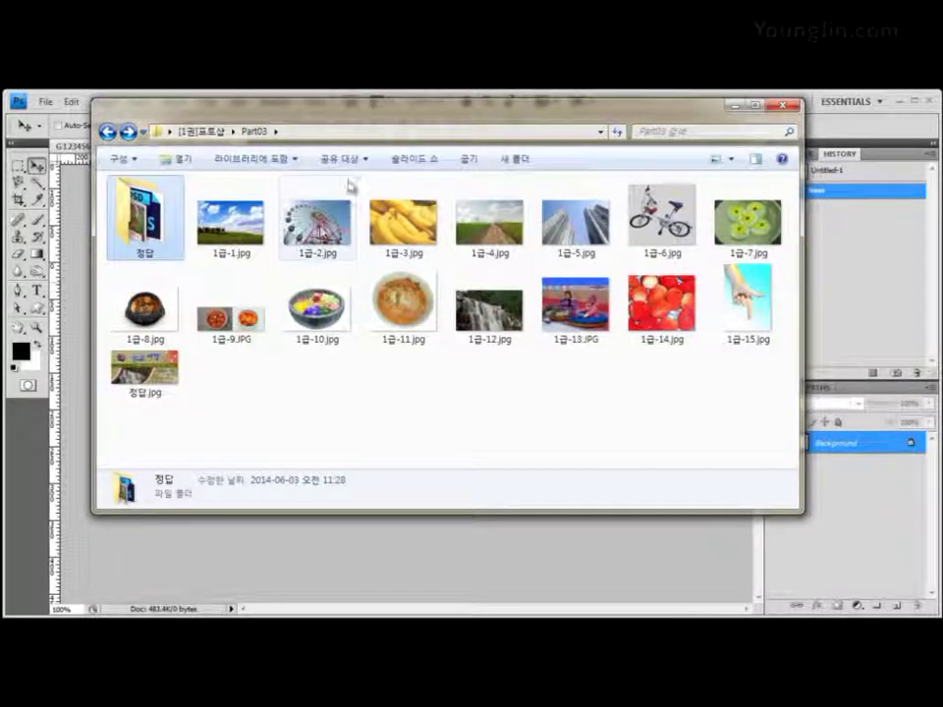
Open the images 1급-1.jpg, 1급-2.jpg and 1급-3.jpg together from the Part03 folder
left_click_drag(369, 128, 375, 165)
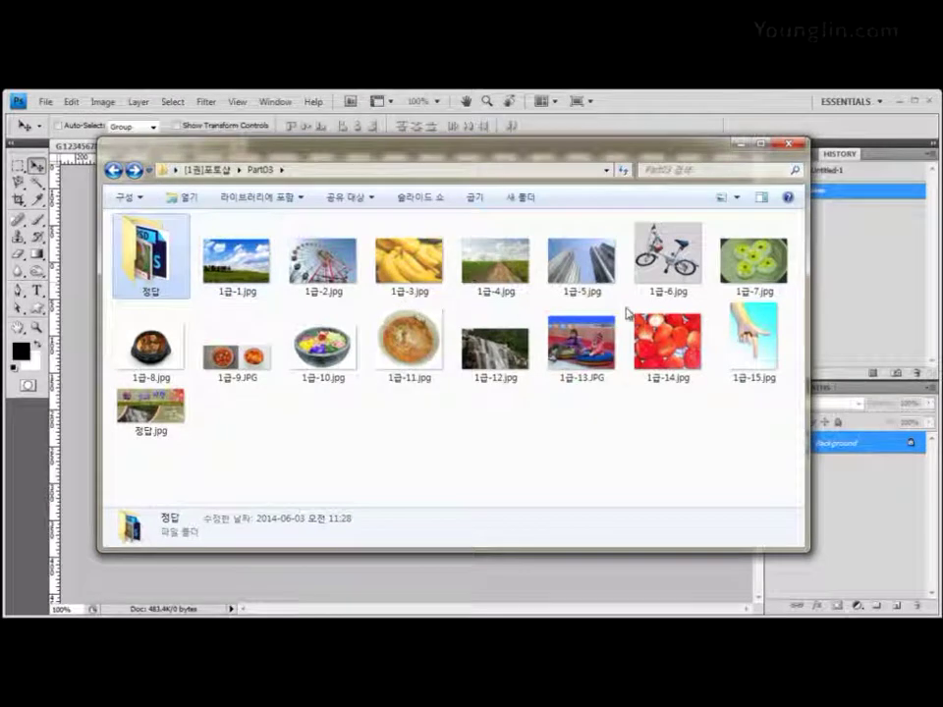
left_click(300, 172)
key("Escape")
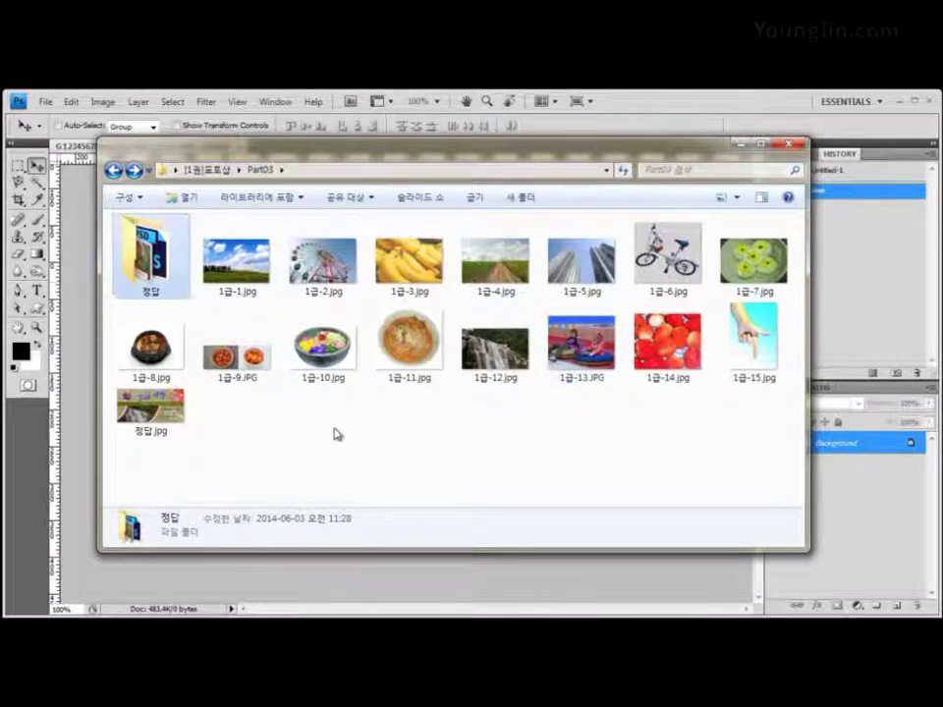
left_click(337, 434)
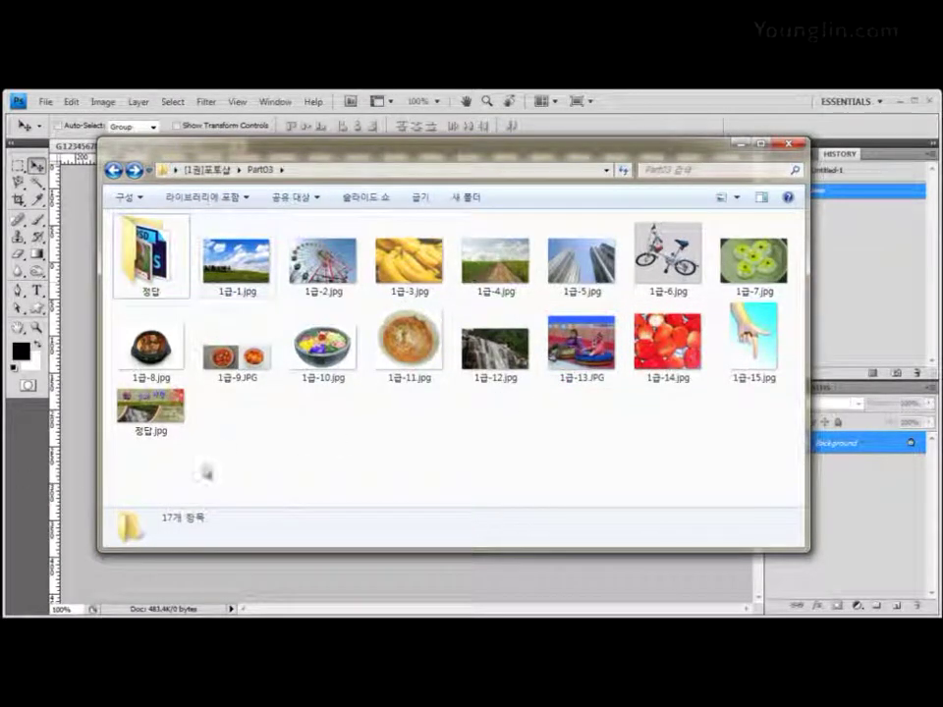
left_click(39, 442)
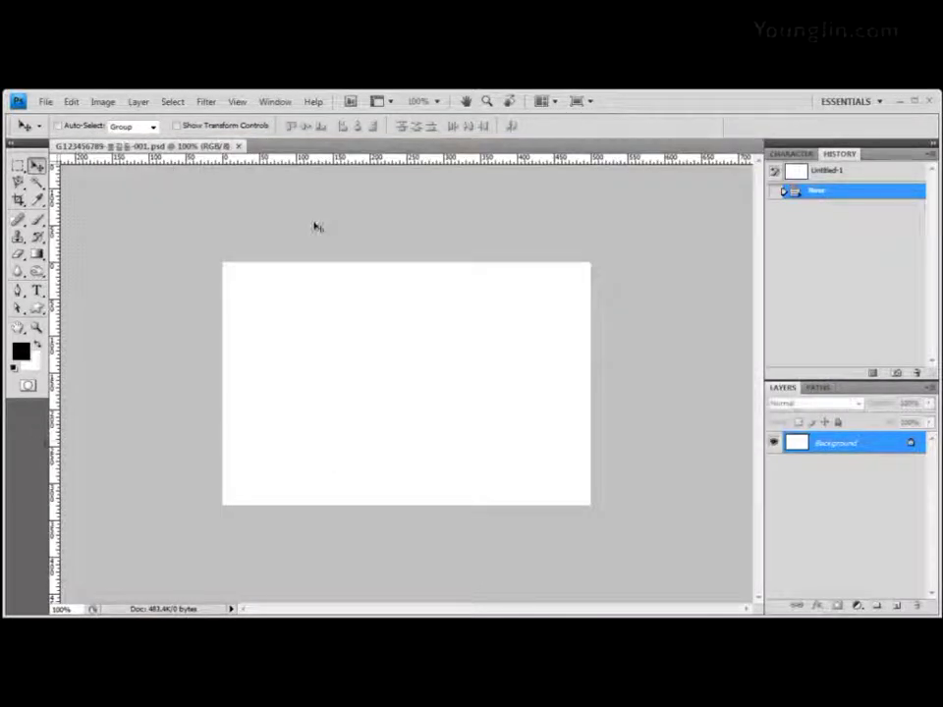
left_click(45, 102)
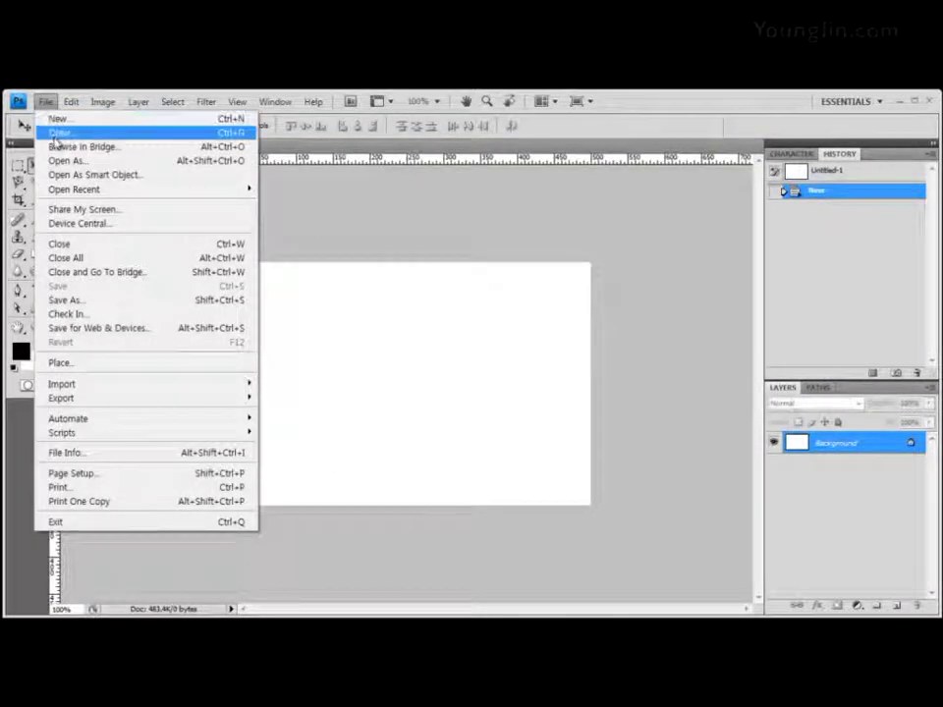
left_click(59, 133)
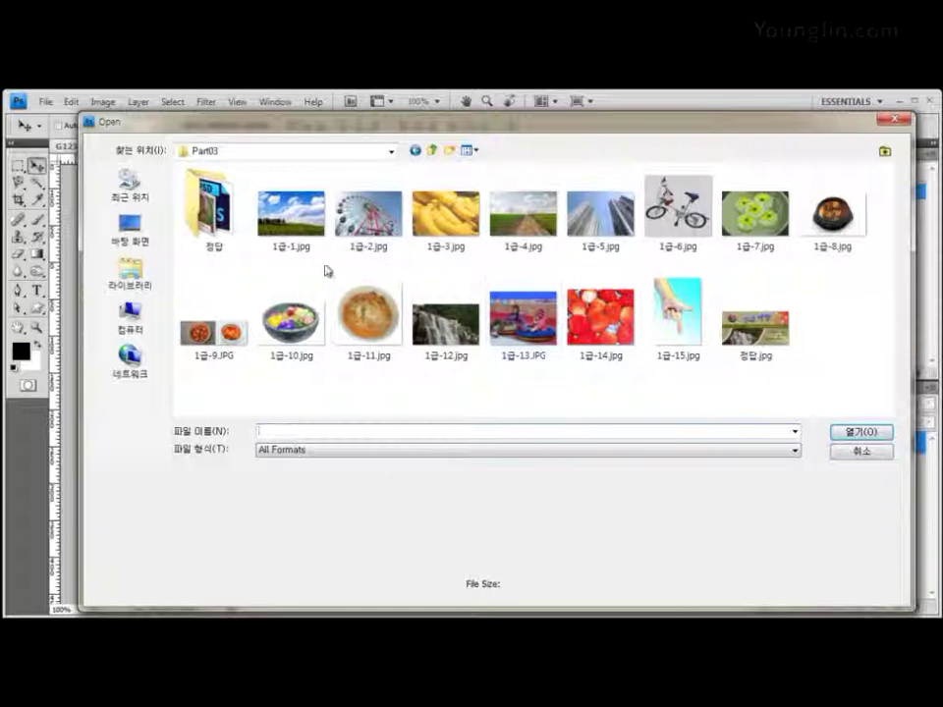
left_click_drag(257, 260, 484, 224)
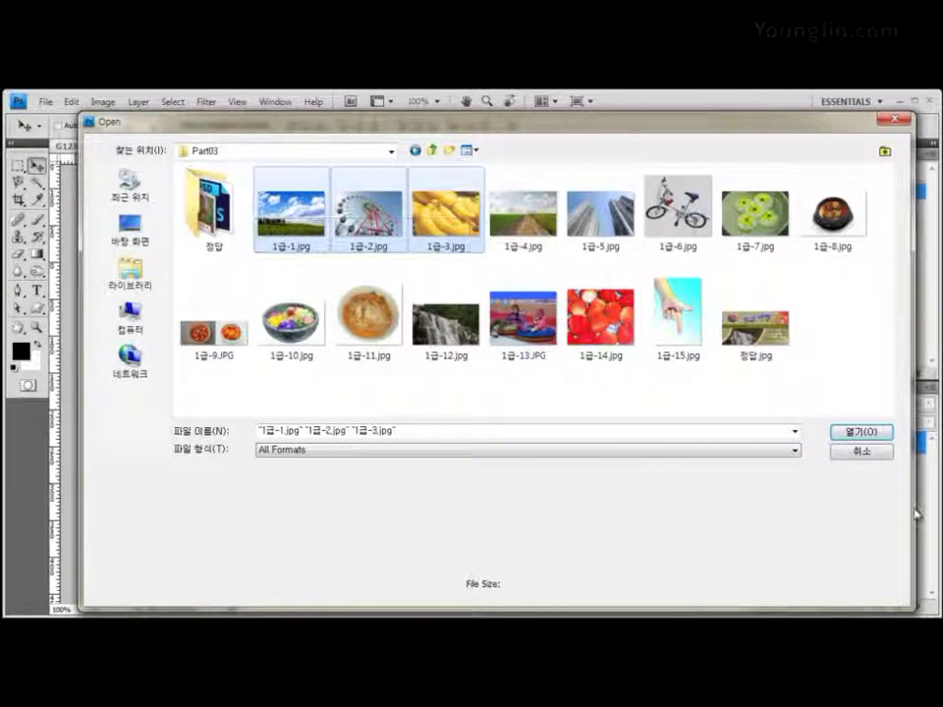
left_click(861, 431)
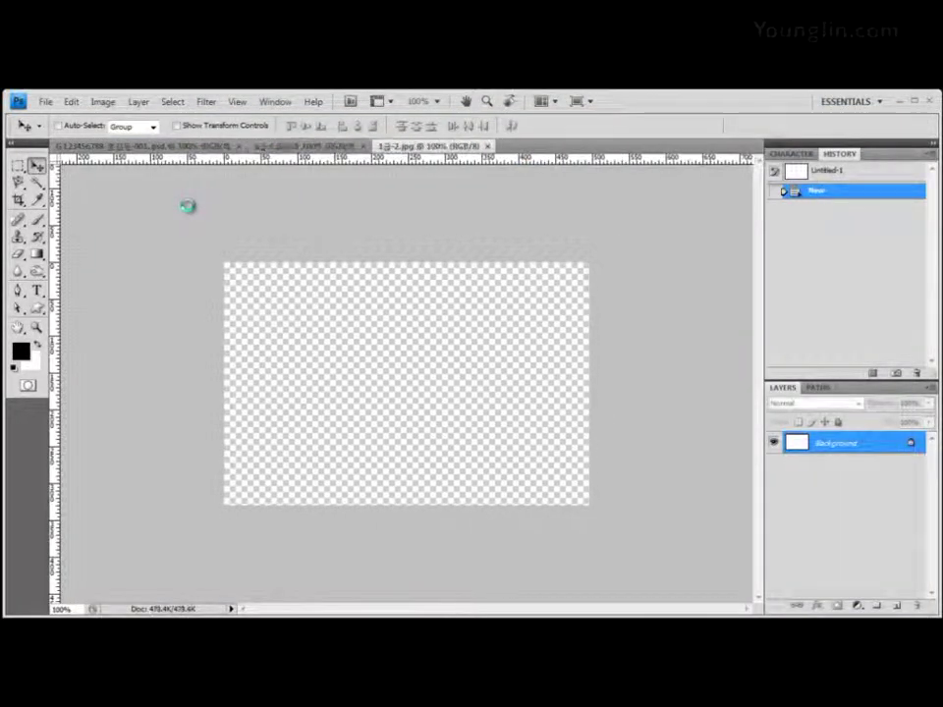
key("alt+Tab")
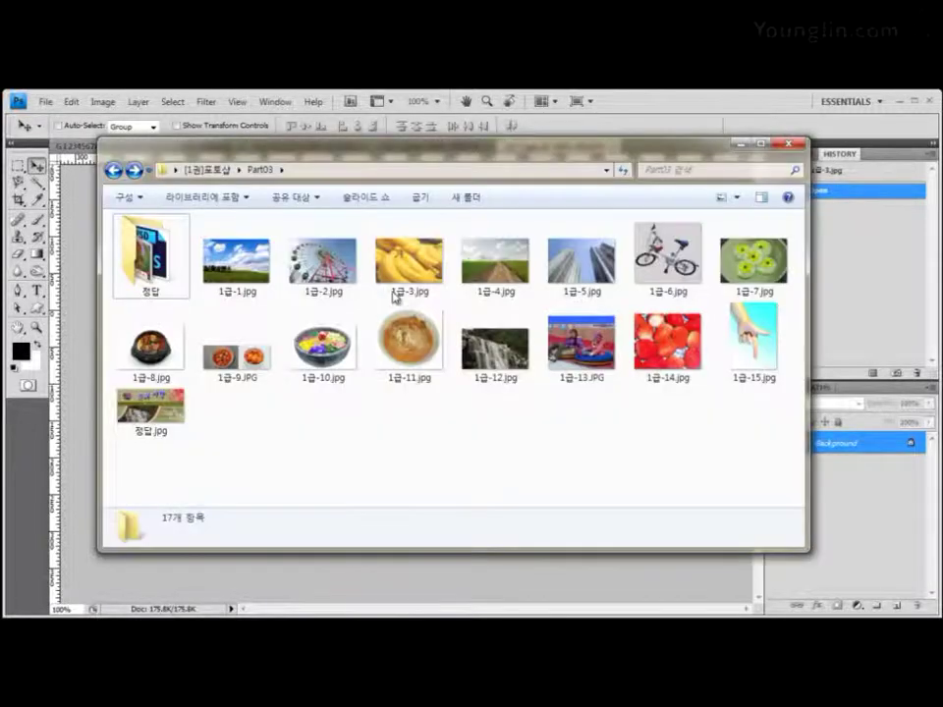
left_click_drag(302, 143, 359, 166)
left_click(325, 295)
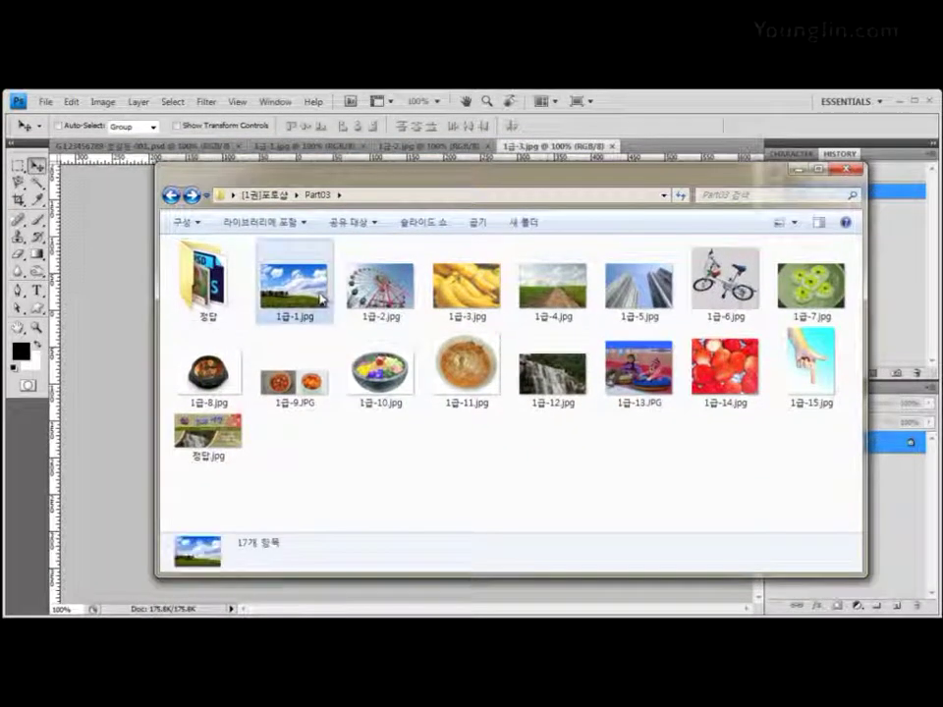
left_click(130, 304)
Float the PSD document and 1급-1.jpg in separate windows and copy the sky-and-field image into the PSD document, covering the canvas
key("ctrl+Tab")
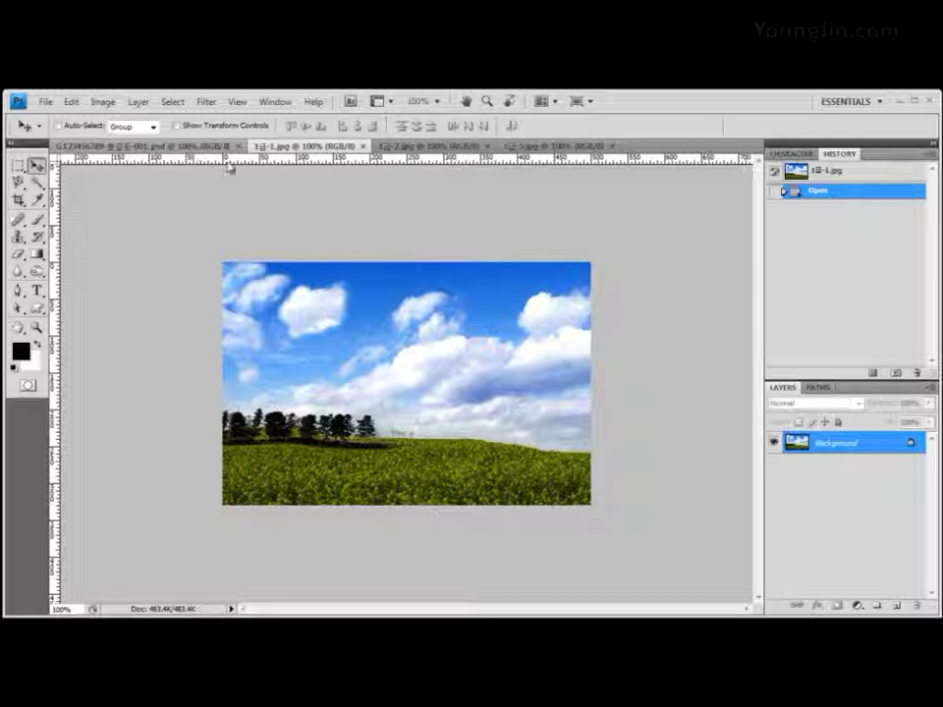
left_click_drag(196, 149, 612, 200)
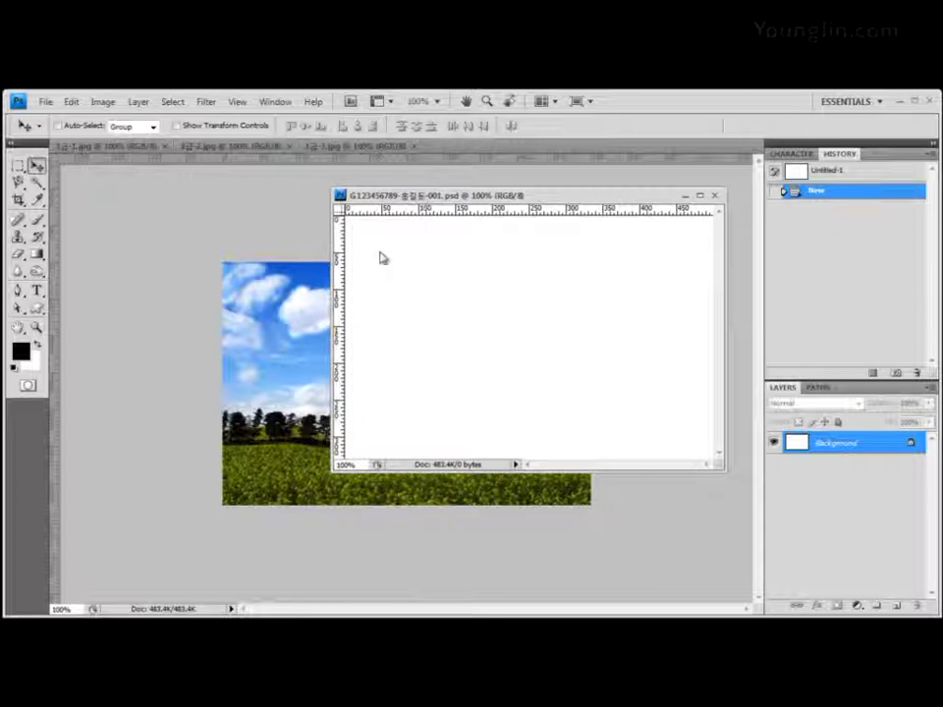
left_click_drag(424, 200, 399, 200)
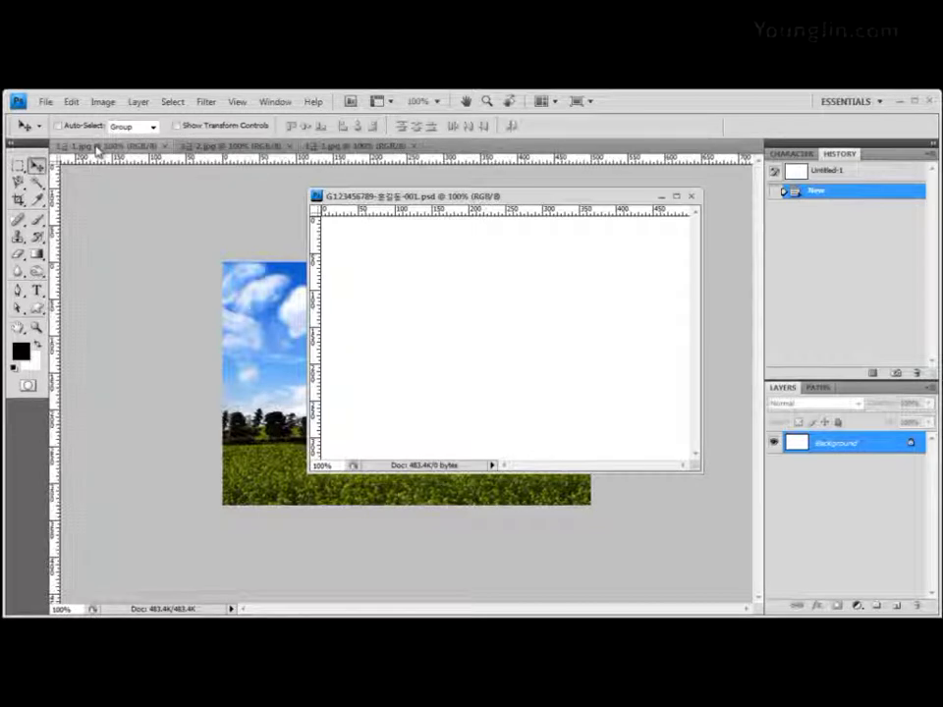
left_click_drag(97, 147, 83, 284)
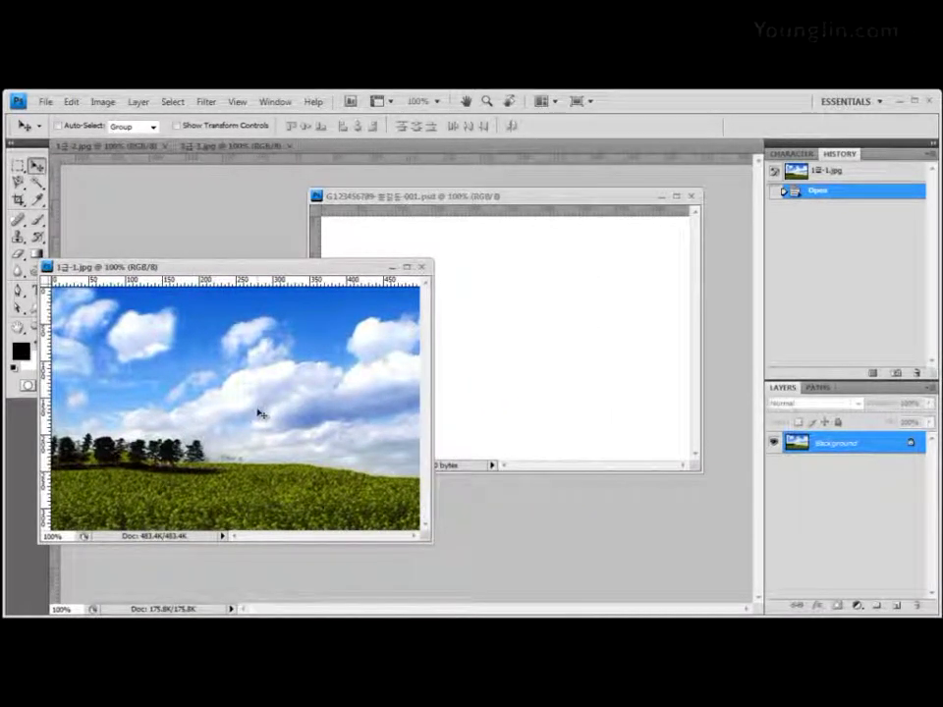
left_click_drag(279, 402, 569, 333)
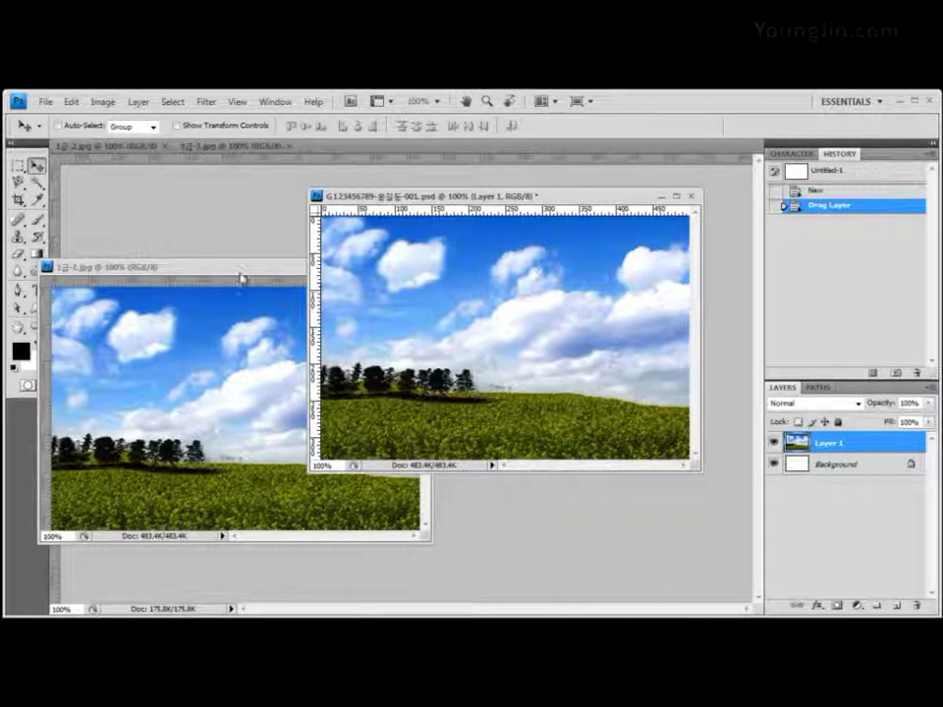
Close 1급-1.jpg and place the PSD window and a detached Layers panel side by side
left_click_drag(242, 270, 306, 213)
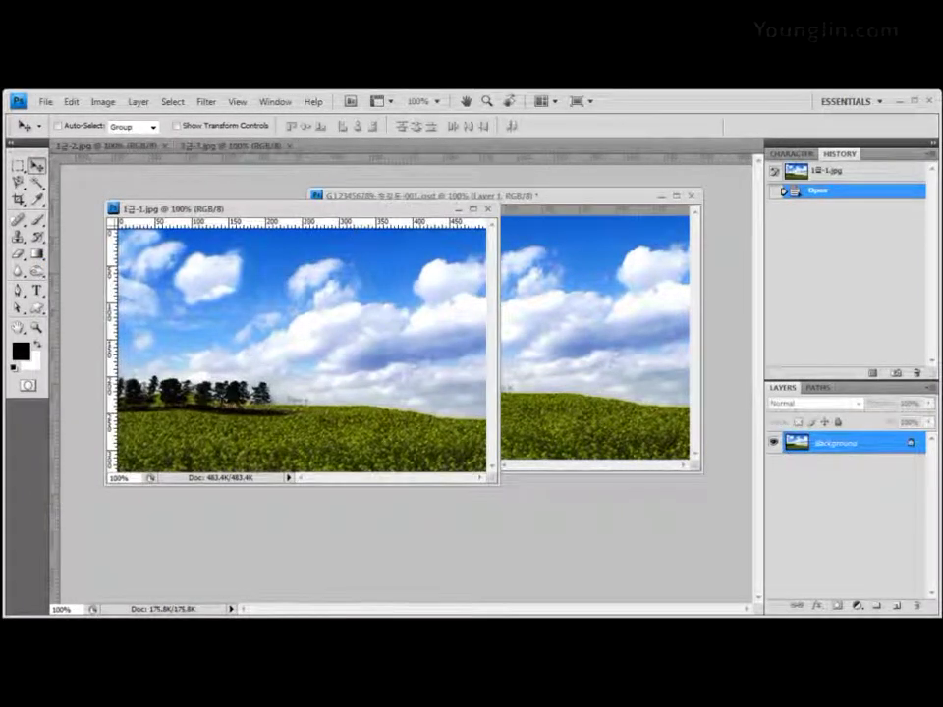
left_click(488, 209)
left_click_drag(508, 189, 401, 194)
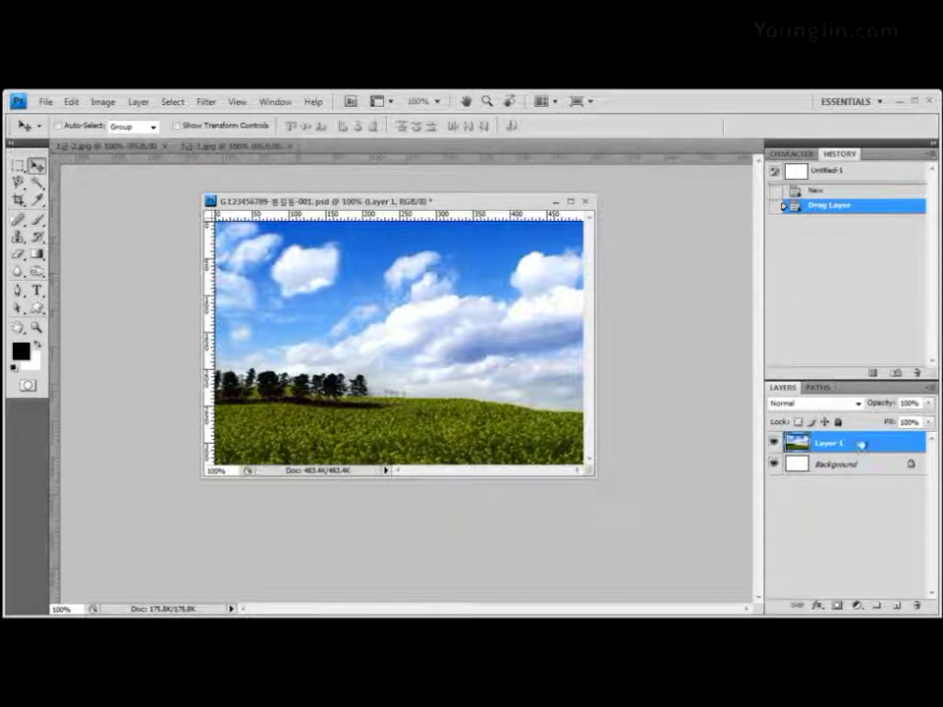
left_click_drag(454, 203, 328, 202)
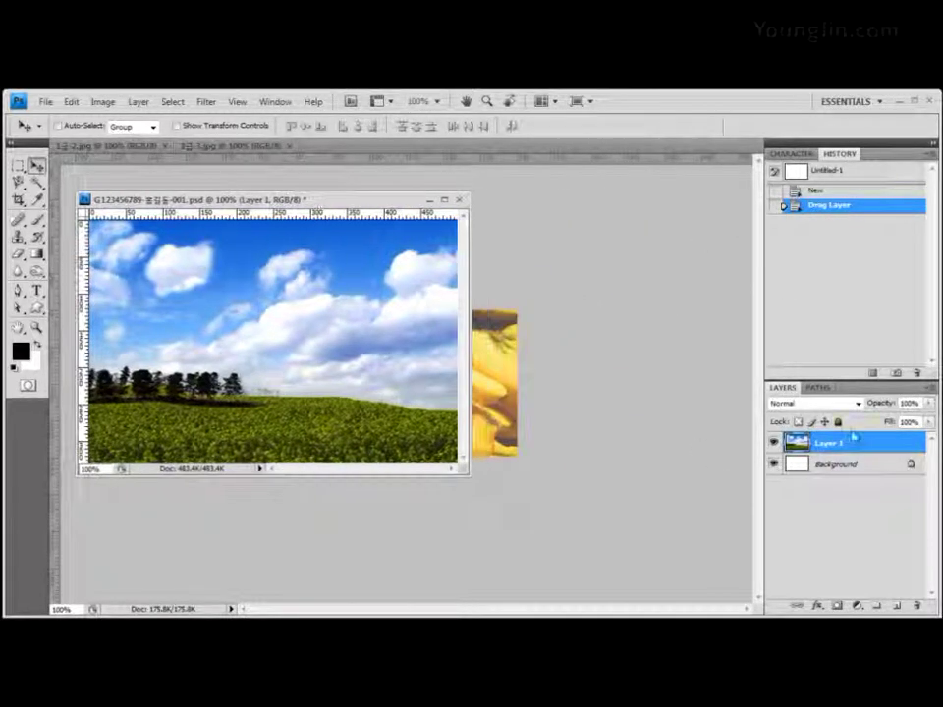
left_click_drag(783, 387, 585, 178)
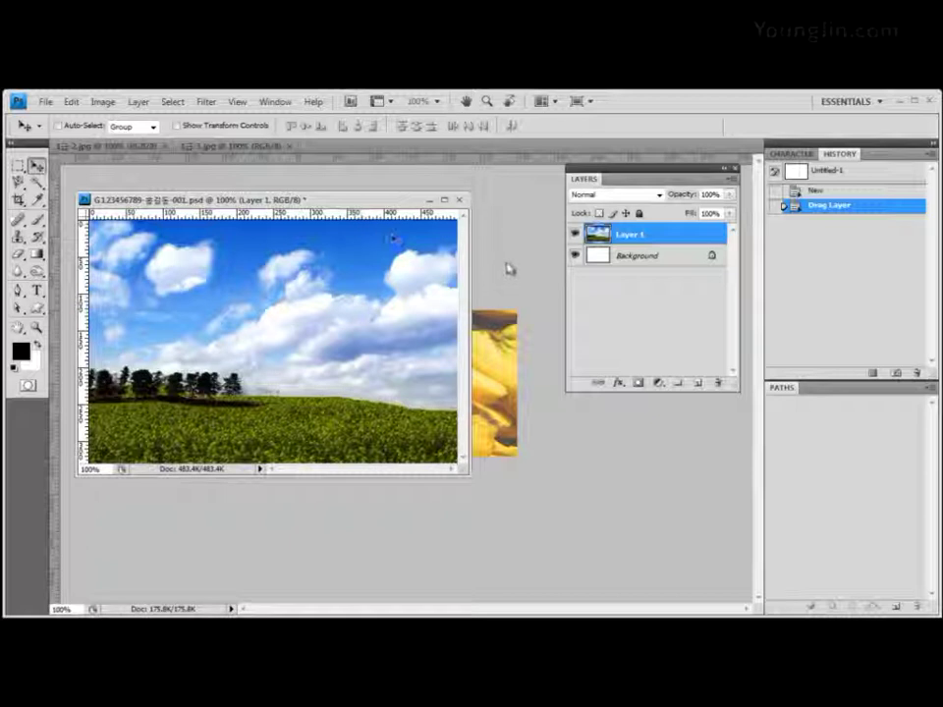
Apply the Texturizer filter to the sky-and-field layer with Canvas texture, 100% scaling, relief 4 and Top light
left_click(206, 103)
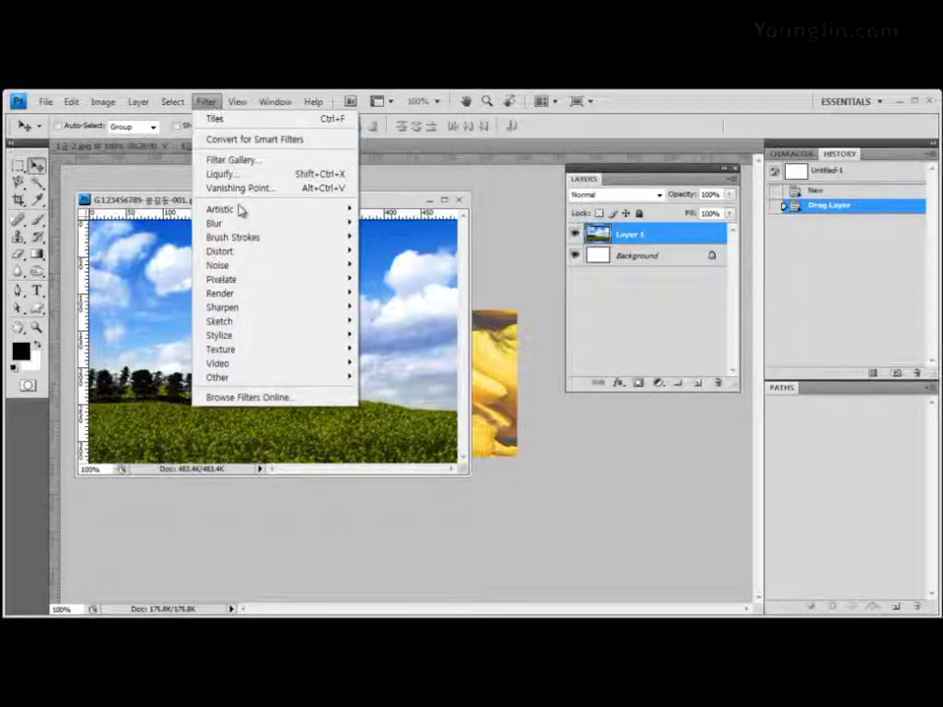
mouse_move(268, 342)
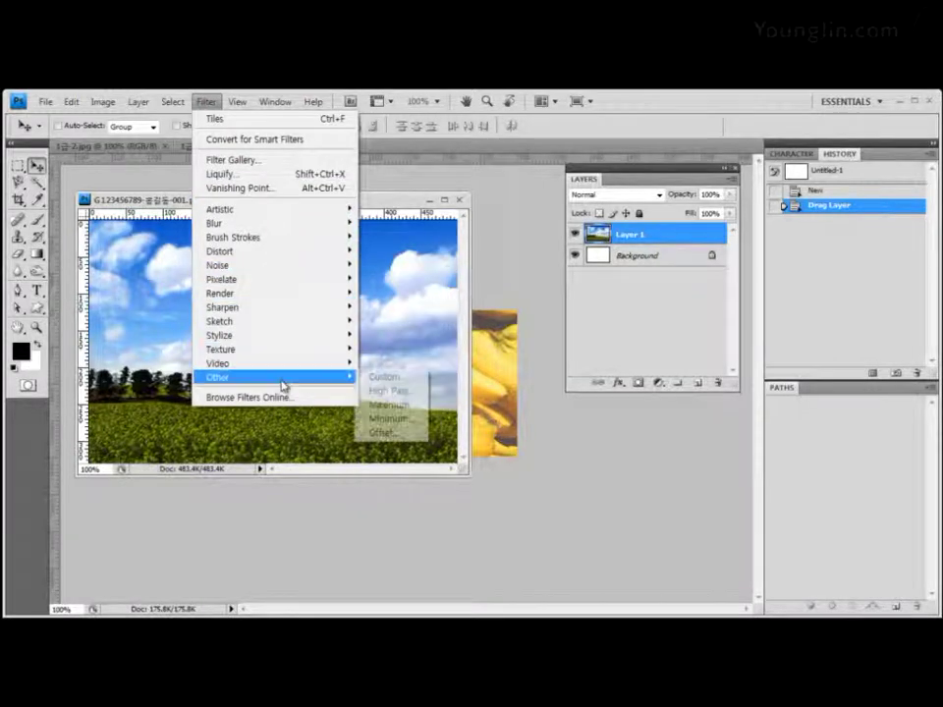
mouse_move(286, 366)
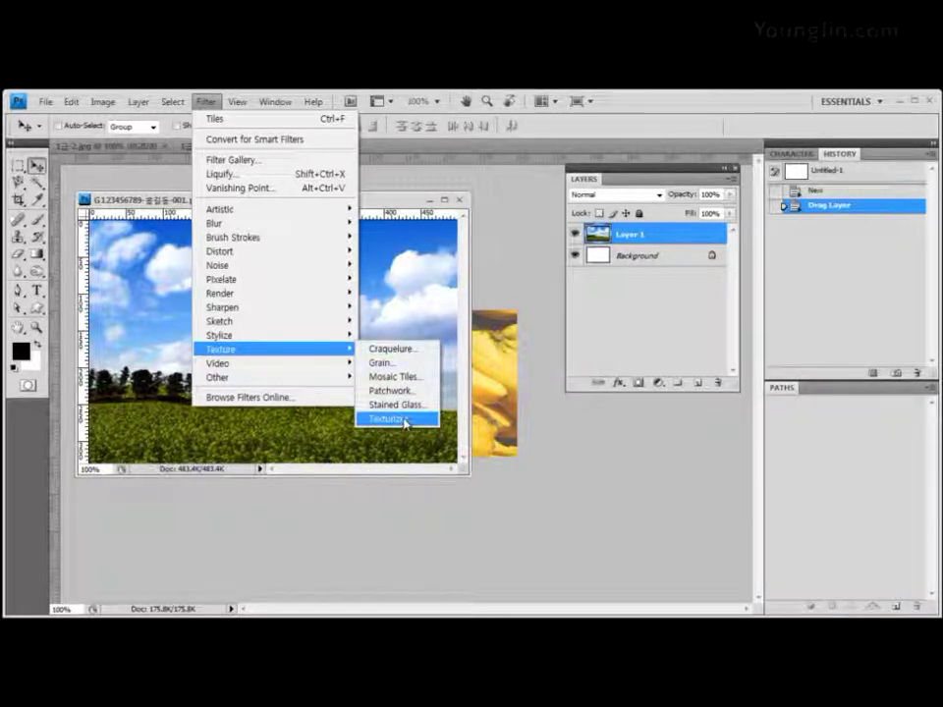
left_click(389, 419)
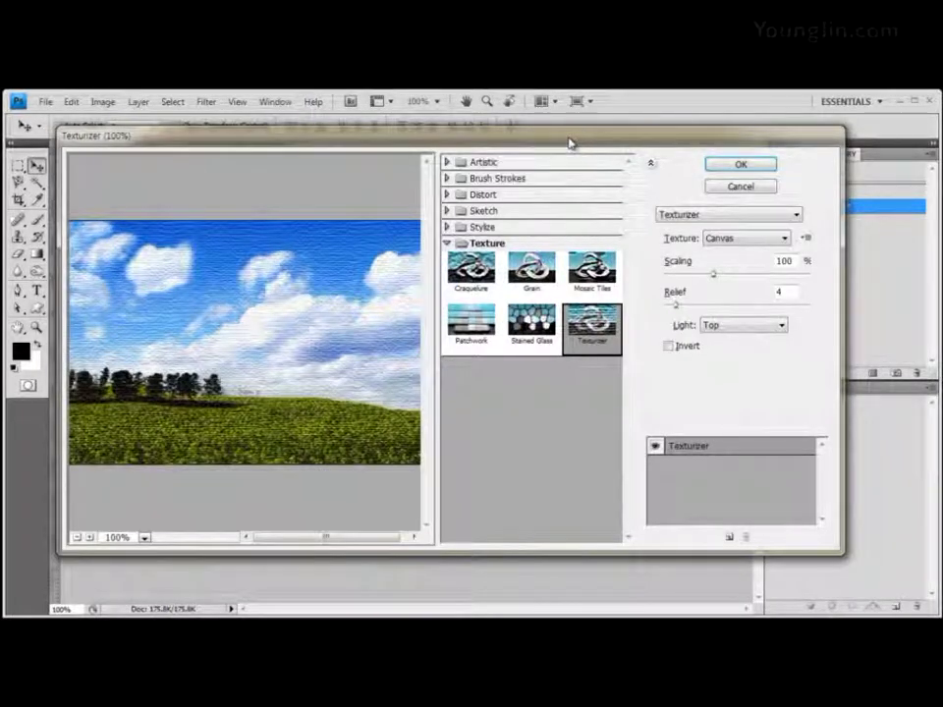
left_click(742, 165)
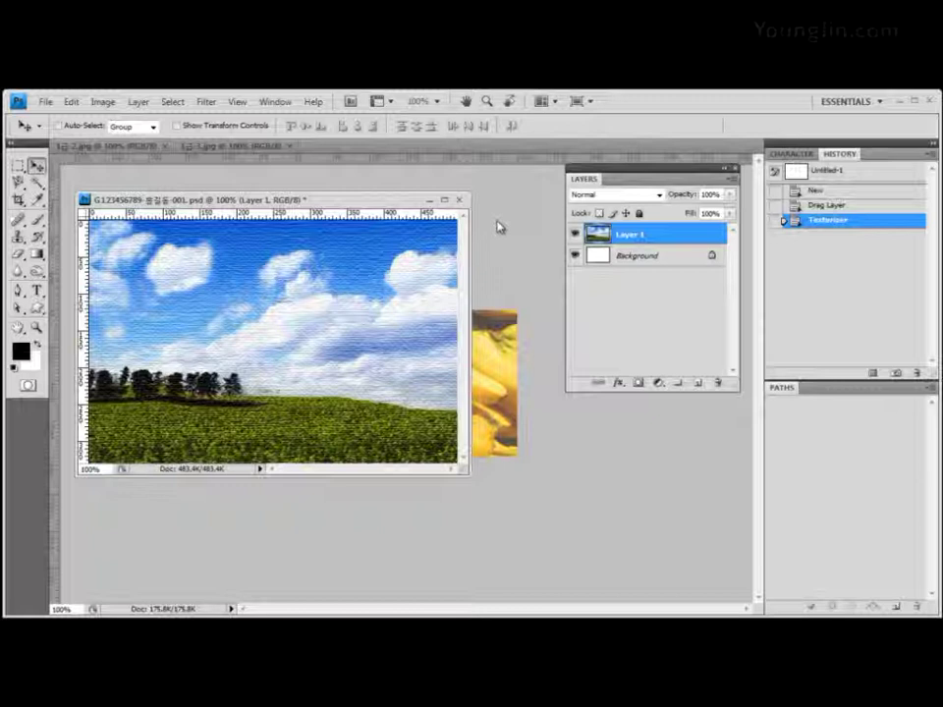
Float 1급-2.jpg, copy its Ferris wheel image onto a layer above the sky in the PSD document, and close 1급-2.jpg
left_click_drag(337, 202, 409, 230)
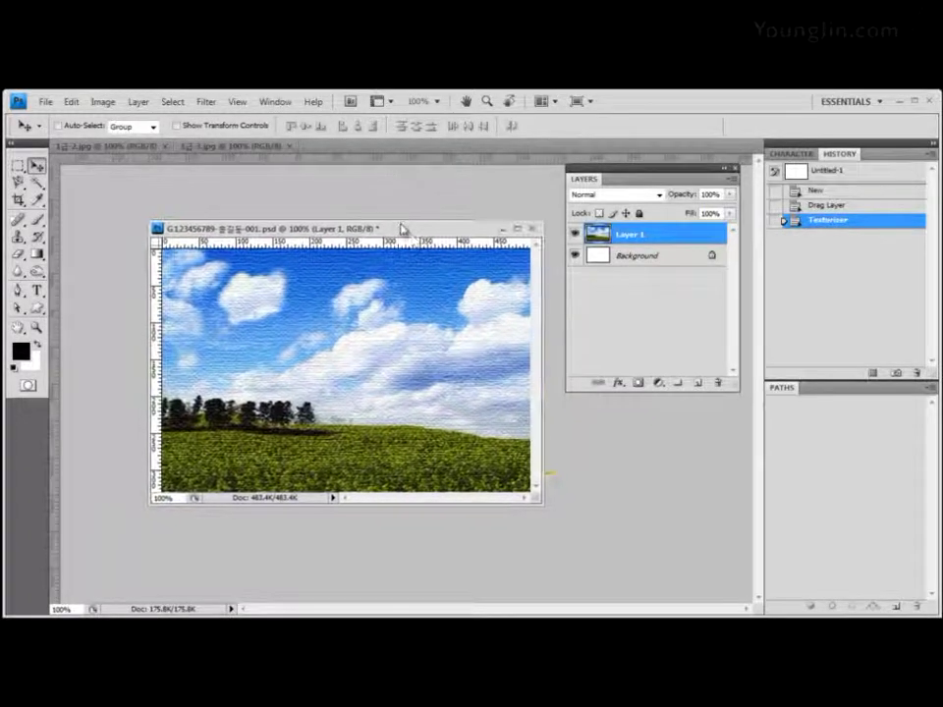
left_click_drag(108, 145, 537, 285)
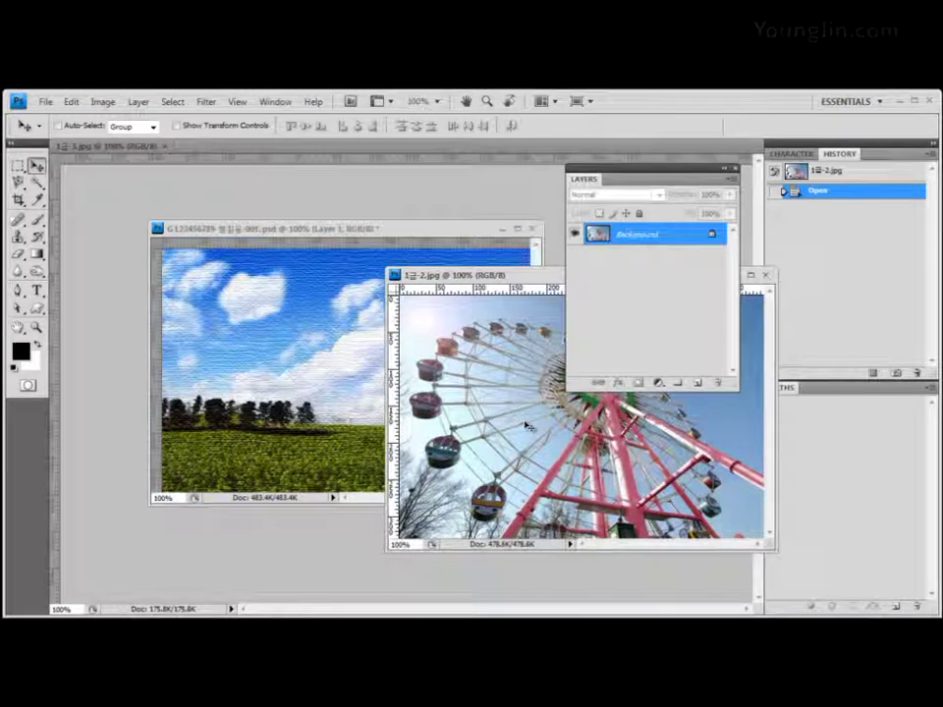
left_click_drag(528, 425, 334, 374)
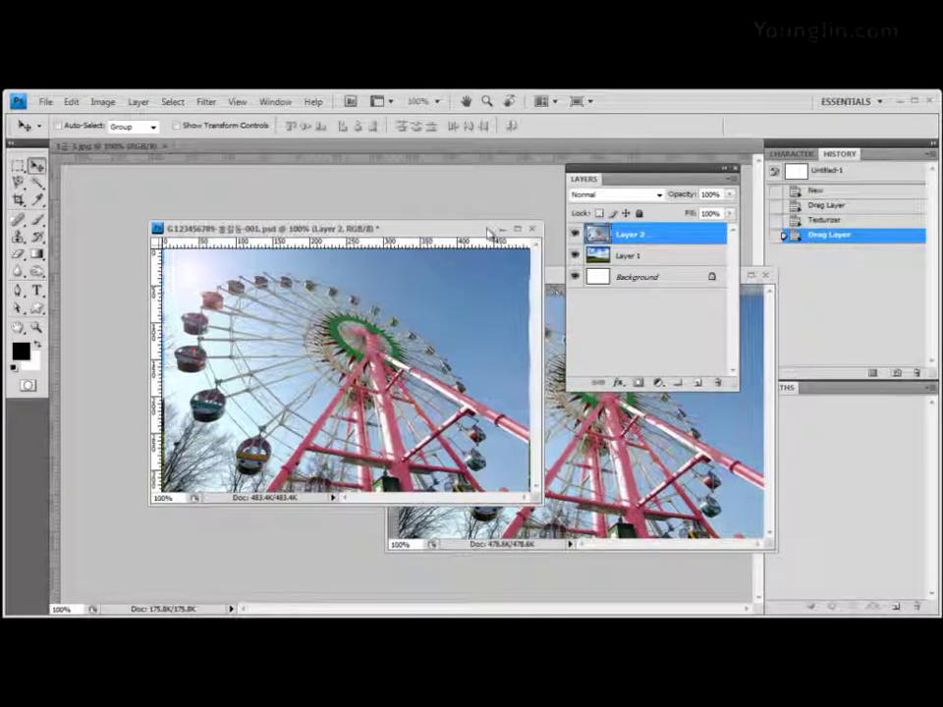
left_click_drag(418, 228, 349, 192)
left_click(508, 284)
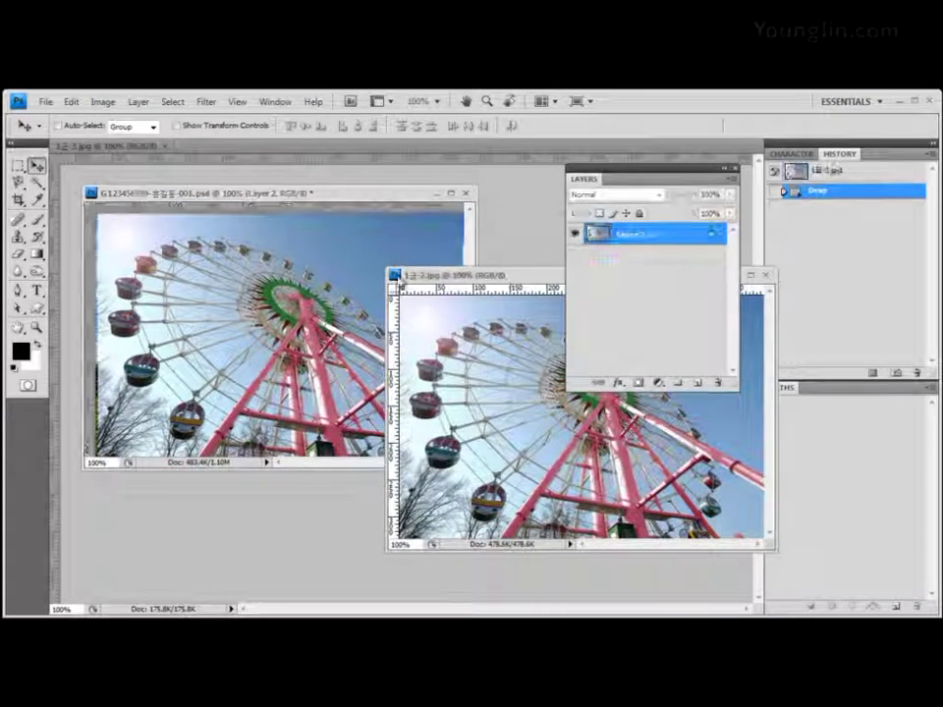
left_click(764, 275)
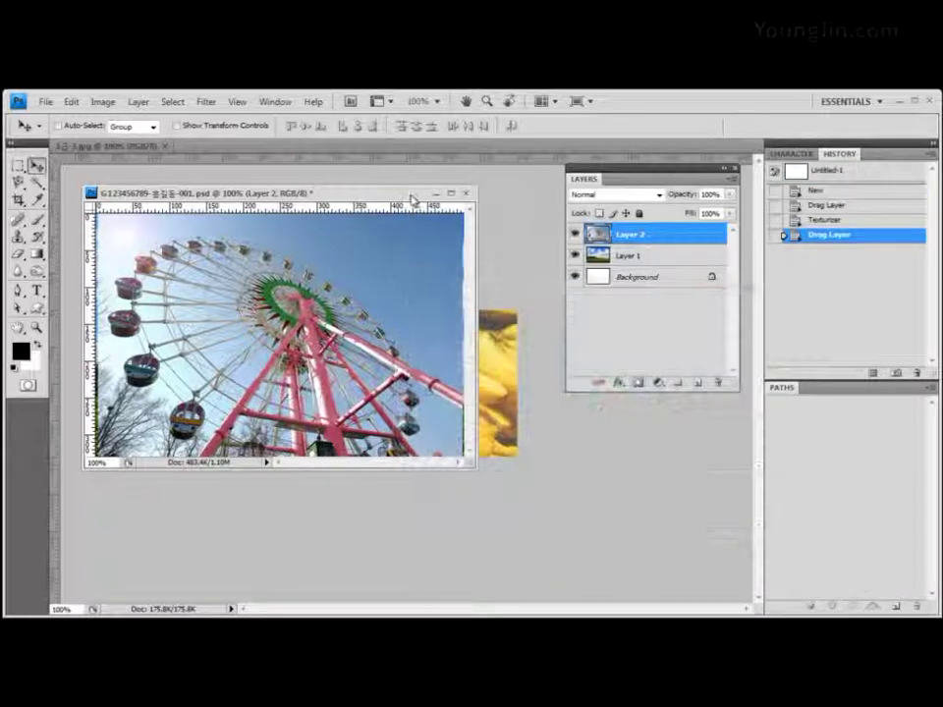
Save the PSD document with Maximize compatibility enabled and reposition its floating window beside the Layers panel
left_click(45, 101)
left_click(74, 288)
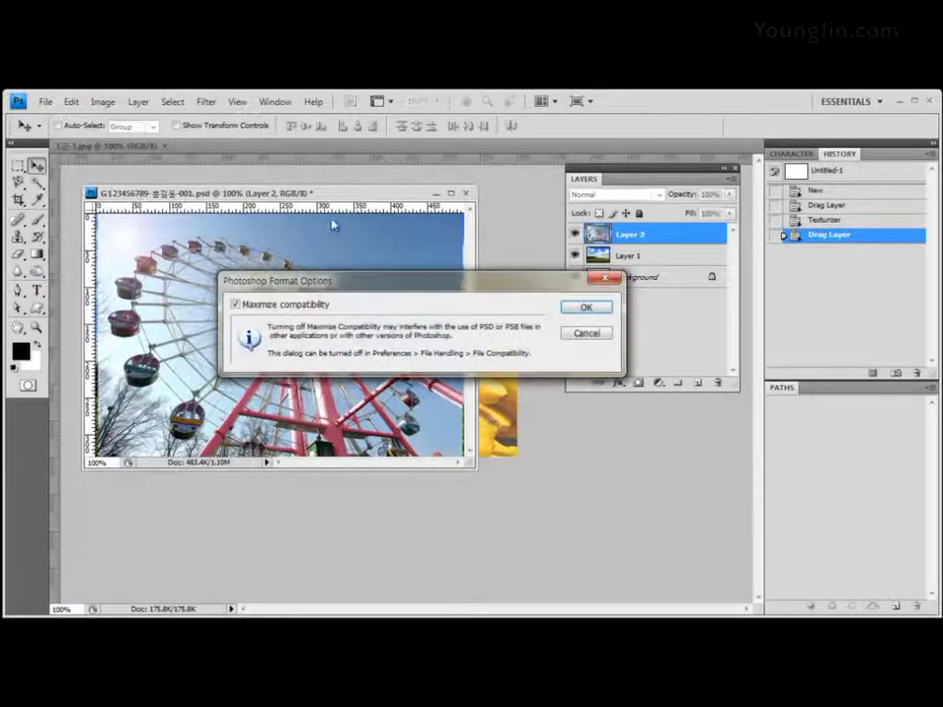
left_click(592, 307)
left_click_drag(401, 199, 454, 204)
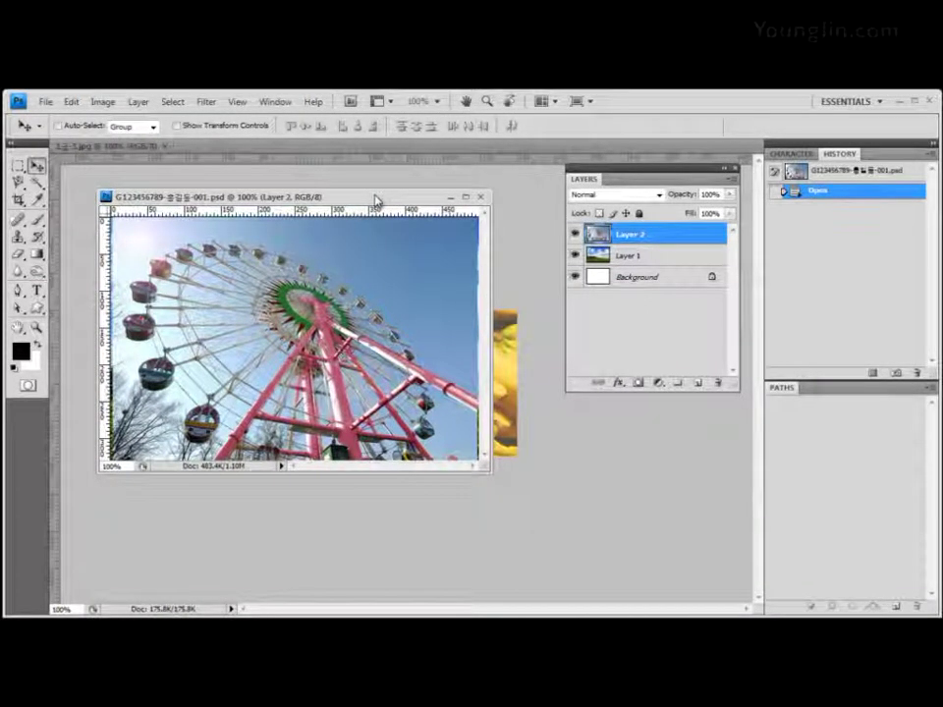
left_click_drag(374, 200, 399, 219)
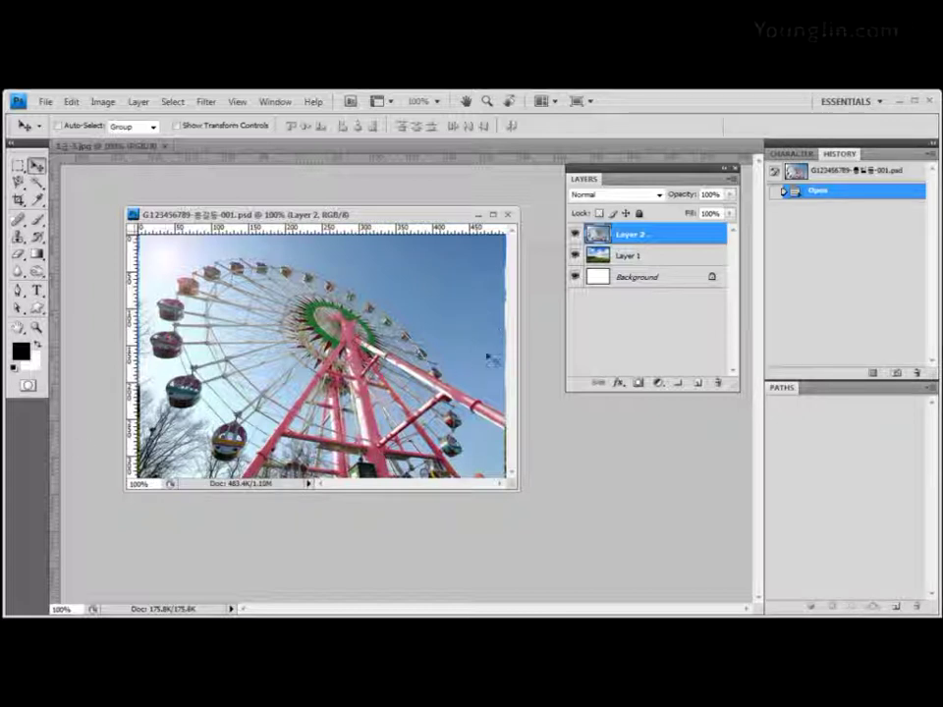
left_click_drag(362, 219, 362, 211)
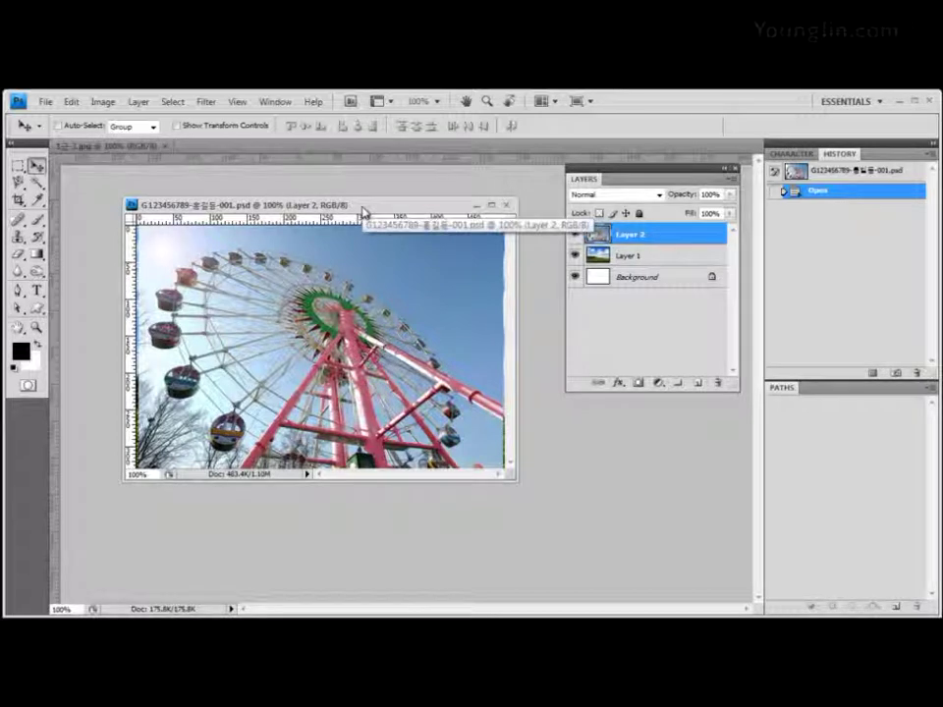
Flip the Ferris wheel layer horizontally and nudge it a few pixels to the right on the canvas
left_click(72, 101)
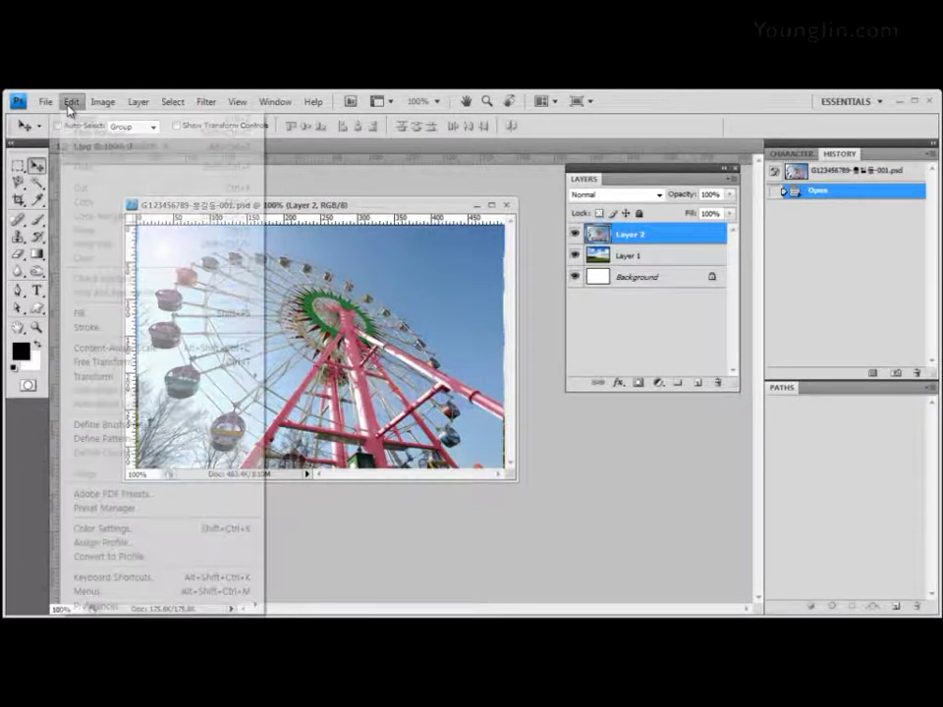
mouse_move(152, 383)
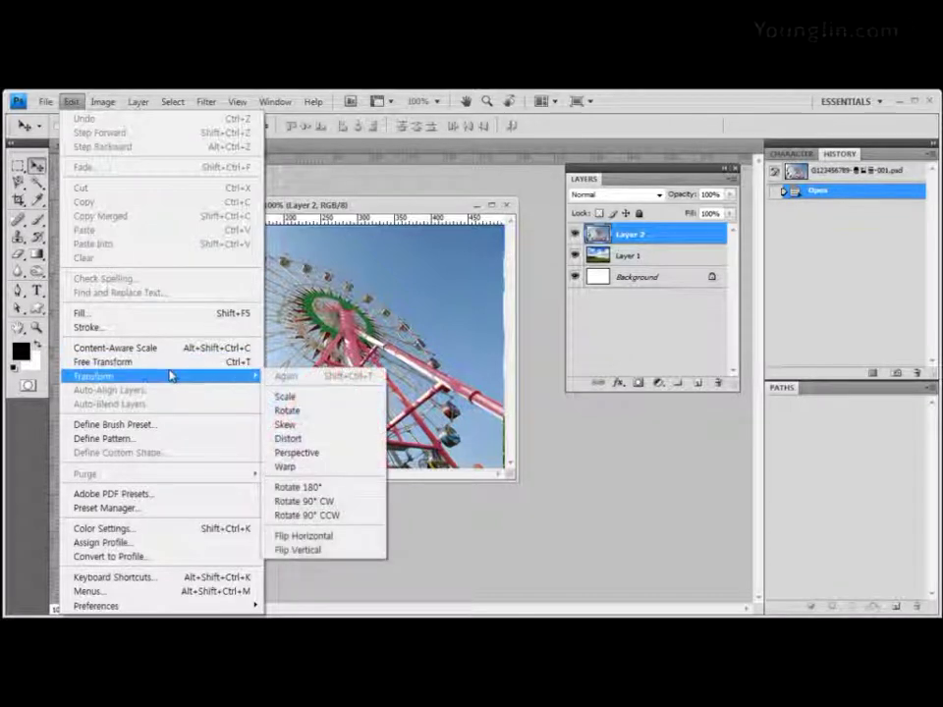
mouse_move(257, 376)
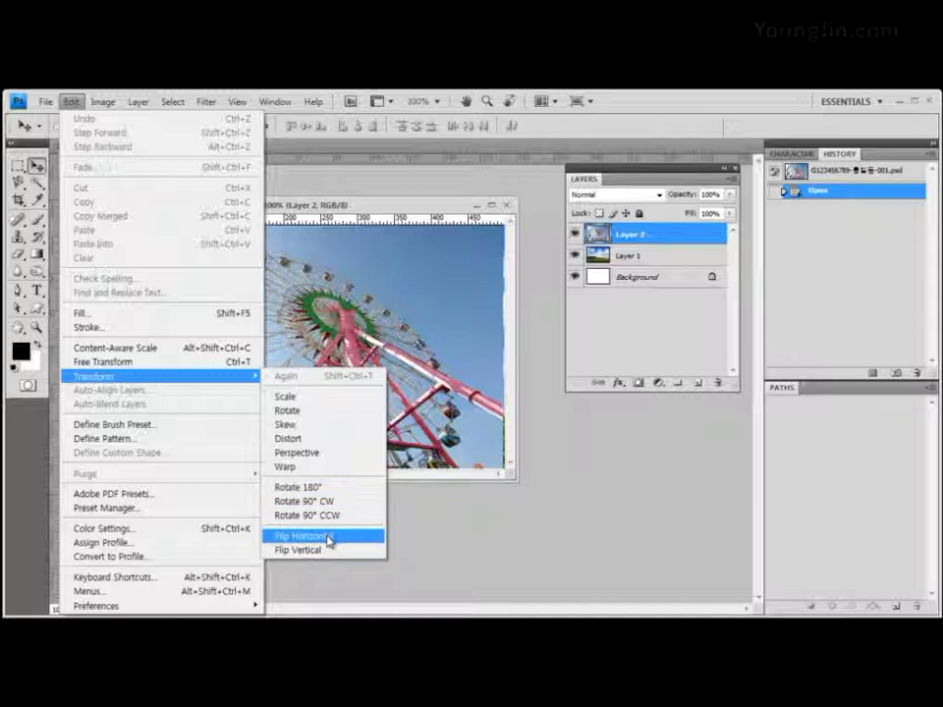
left_click(328, 538)
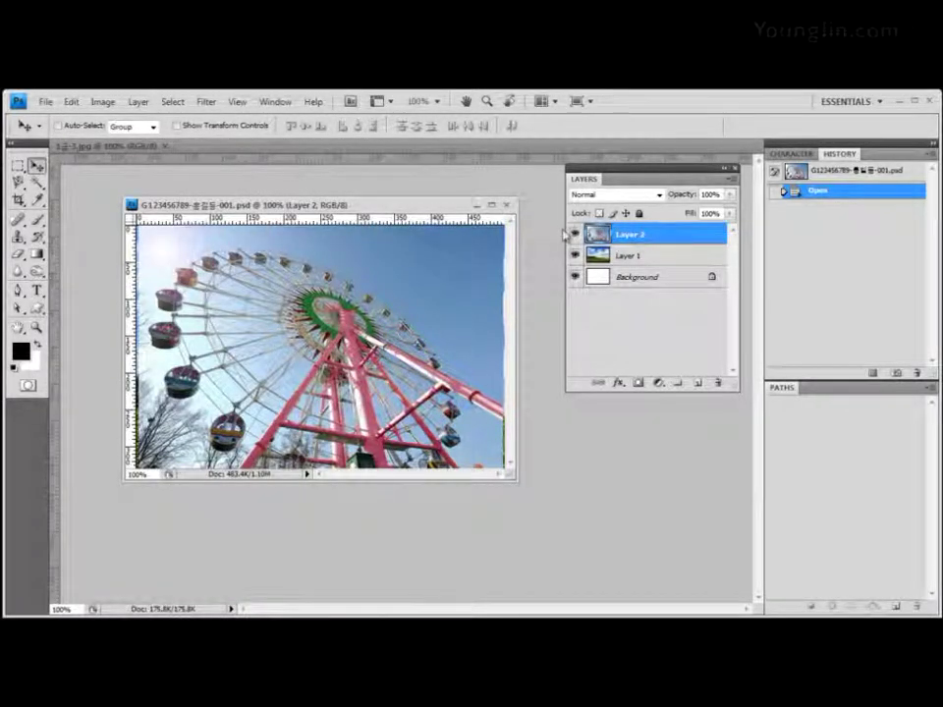
key("ctrl+t")
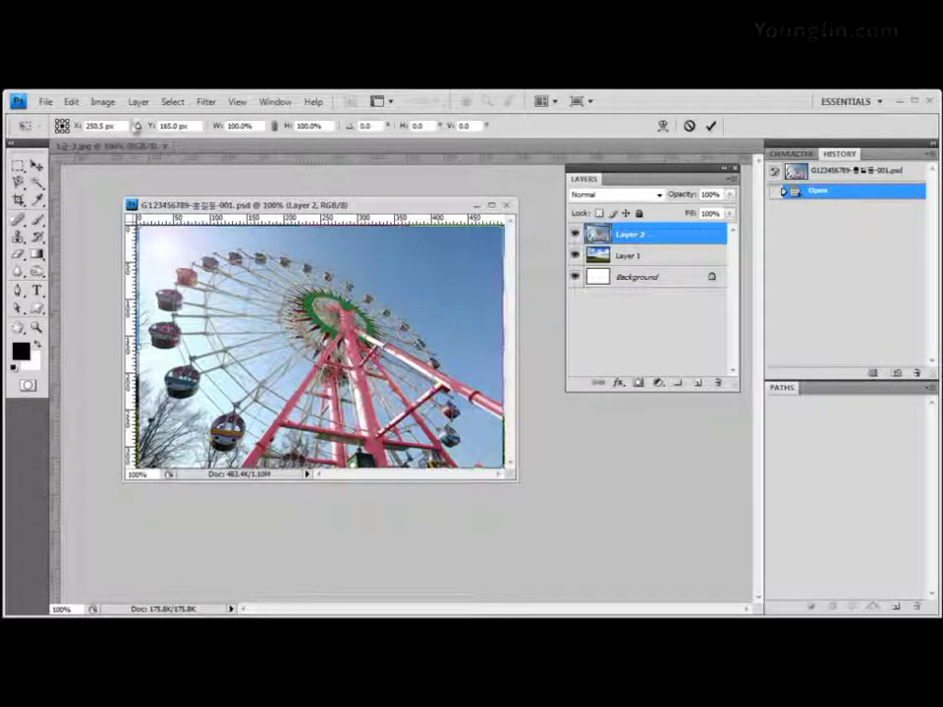
left_click(71, 101)
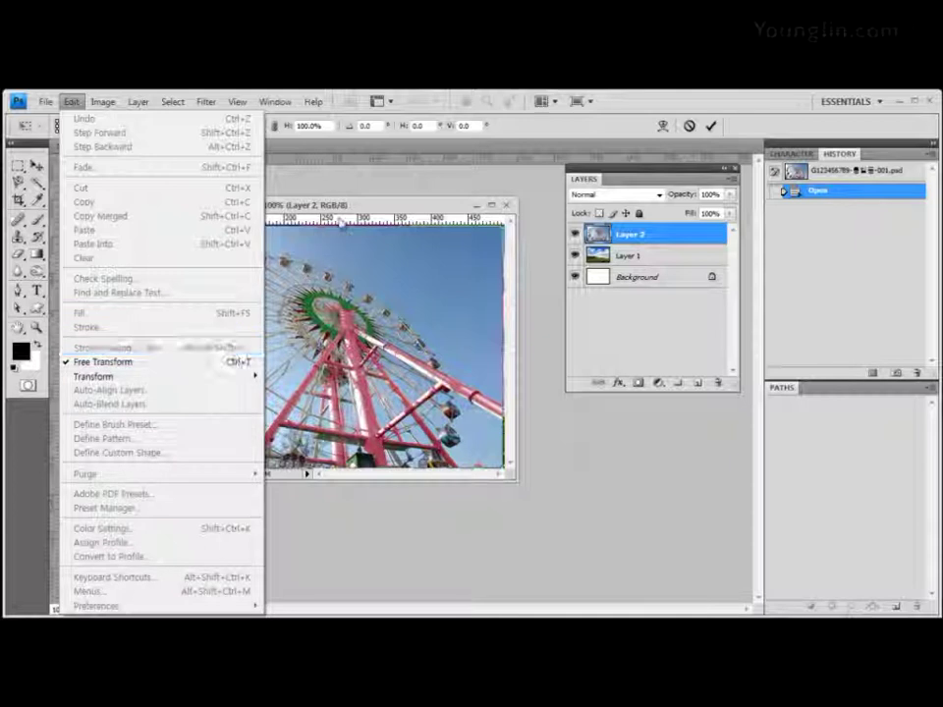
left_click(270, 172)
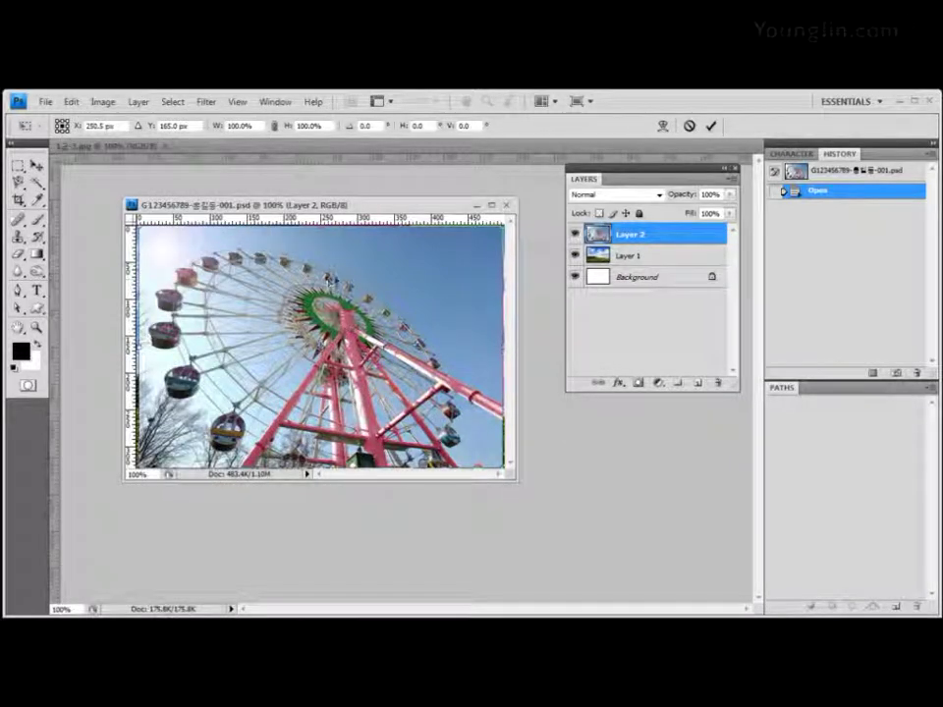
right_click(335, 278)
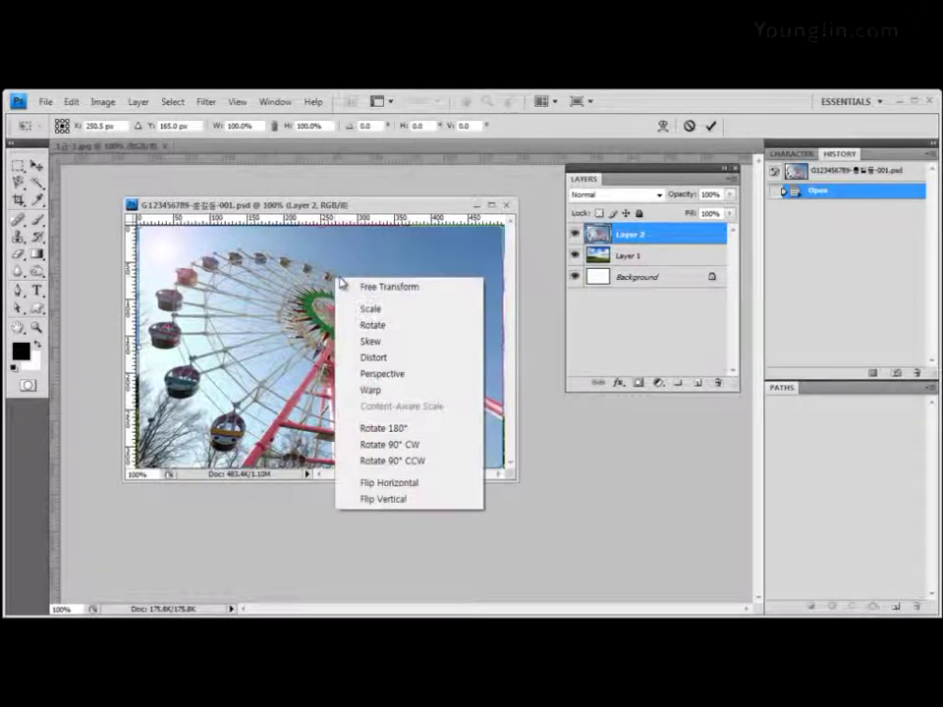
left_click(429, 485)
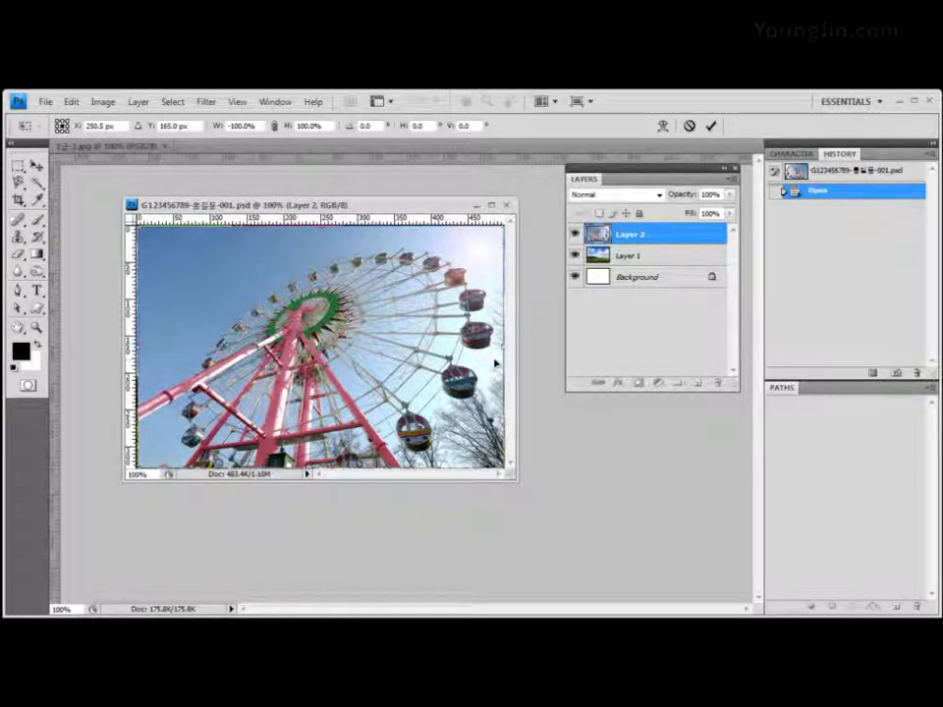
key("Return")
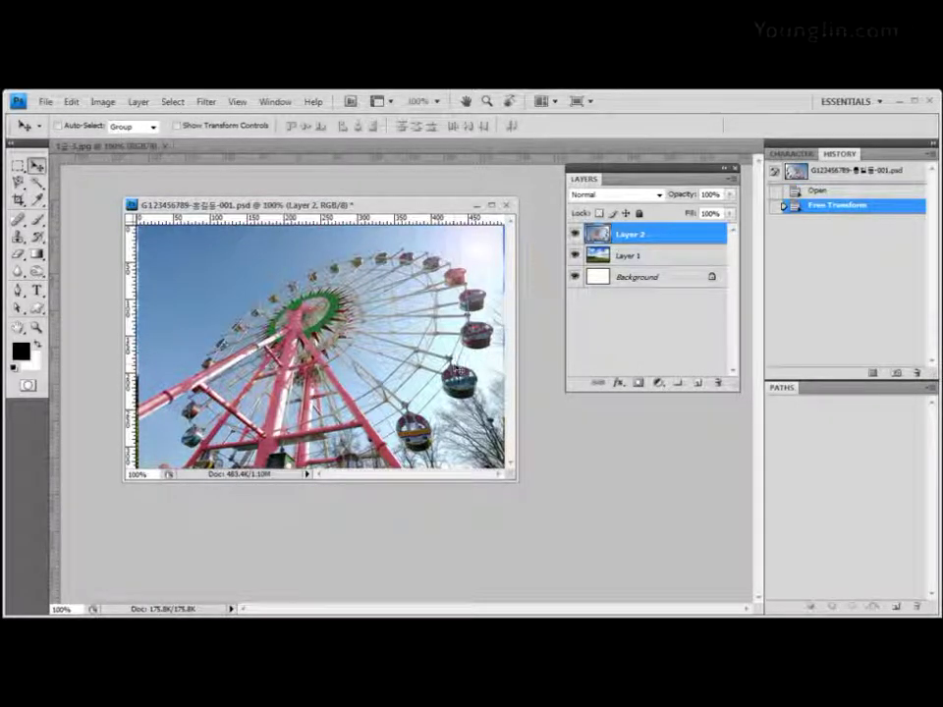
left_click_drag(343, 276, 346, 277)
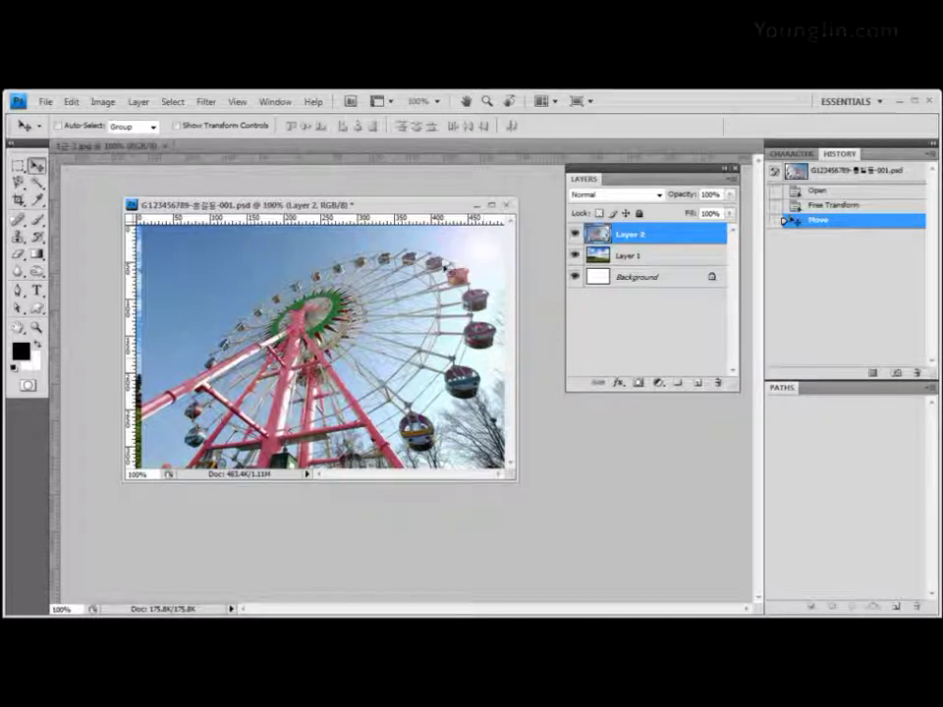
Apply the Crosshatch filter to the Ferris wheel layer with stroke length 9, sharpness 6 and strength 1
left_click(208, 102)
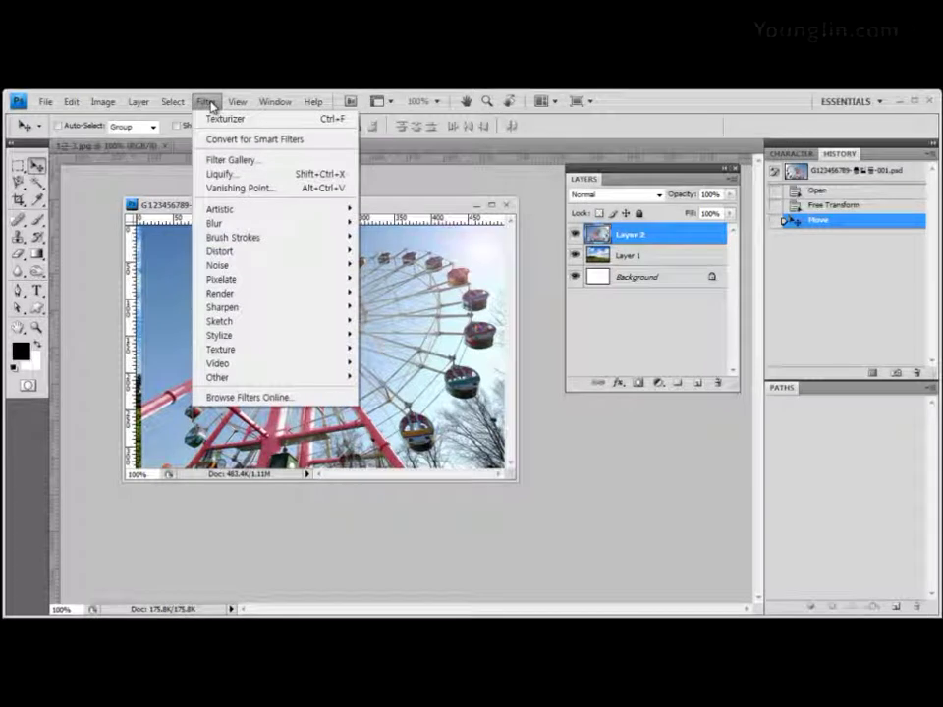
mouse_move(242, 243)
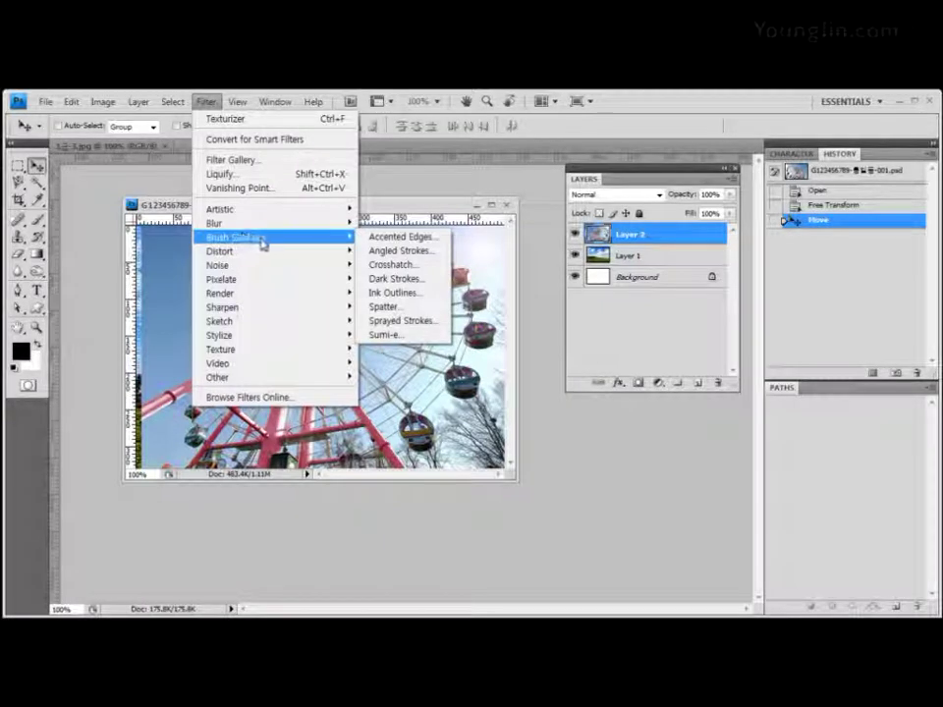
left_click(423, 266)
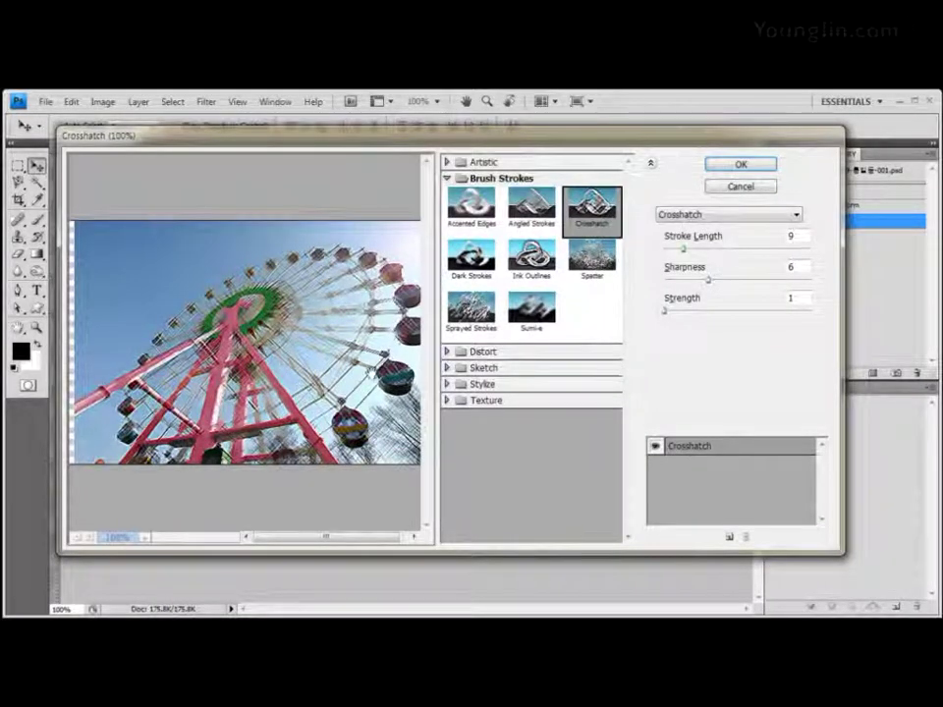
left_click(757, 167)
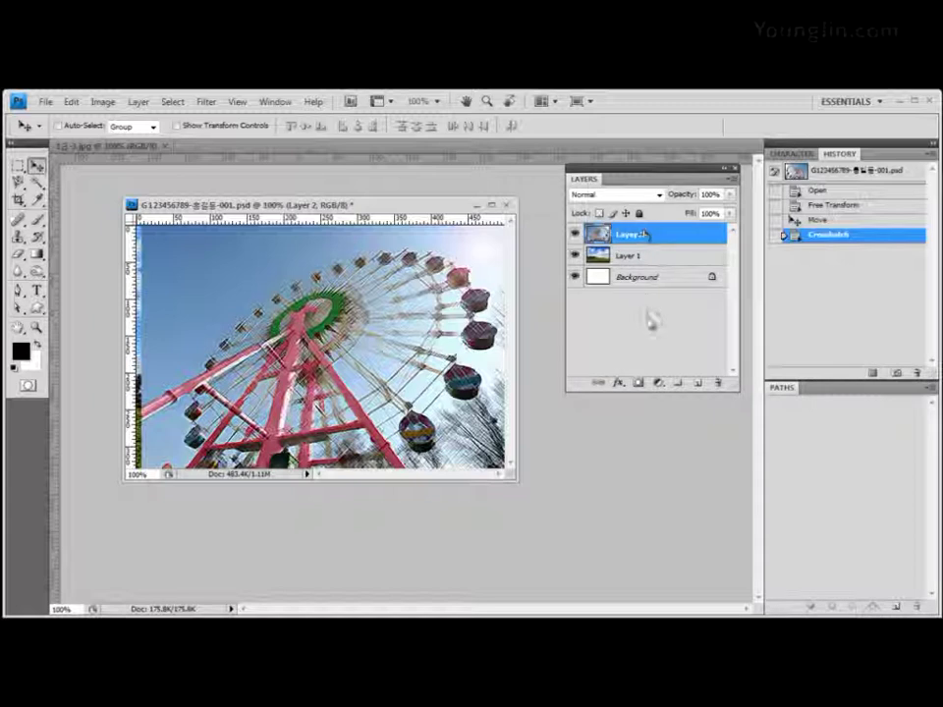
Add a layer mask to the Ferris wheel layer and ready the Gradient tool with the linear Black, White preset
left_click(639, 384)
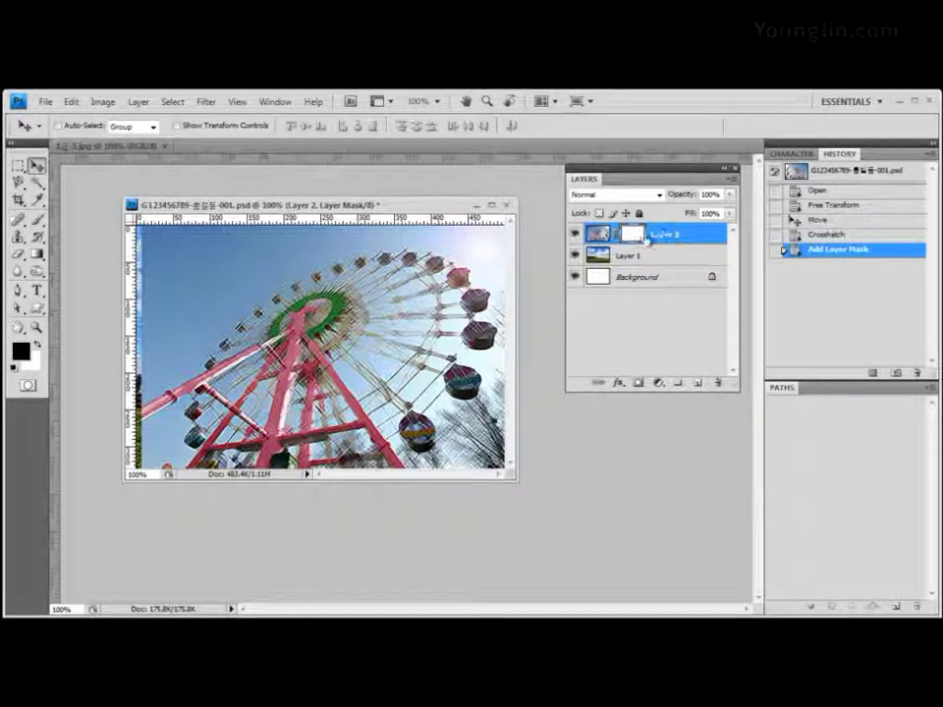
left_click(38, 254)
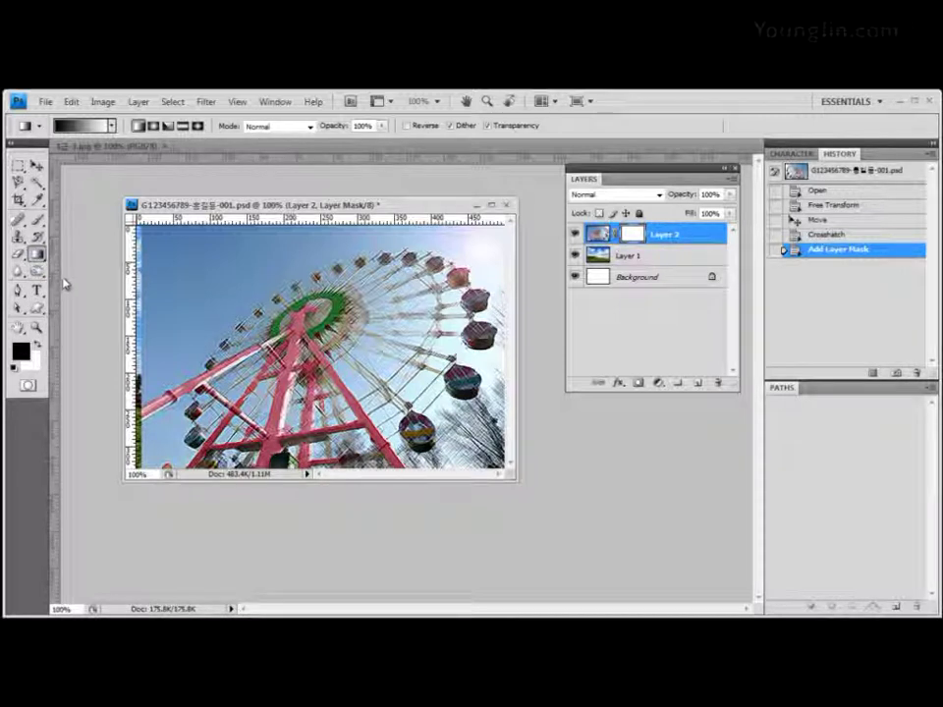
left_click(89, 130)
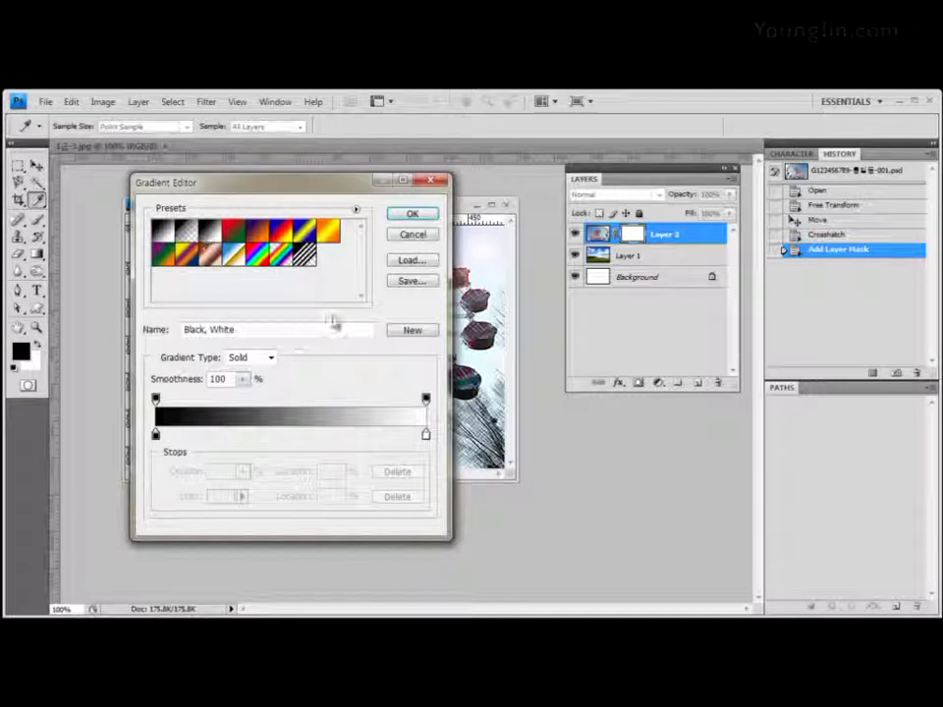
left_click(417, 215)
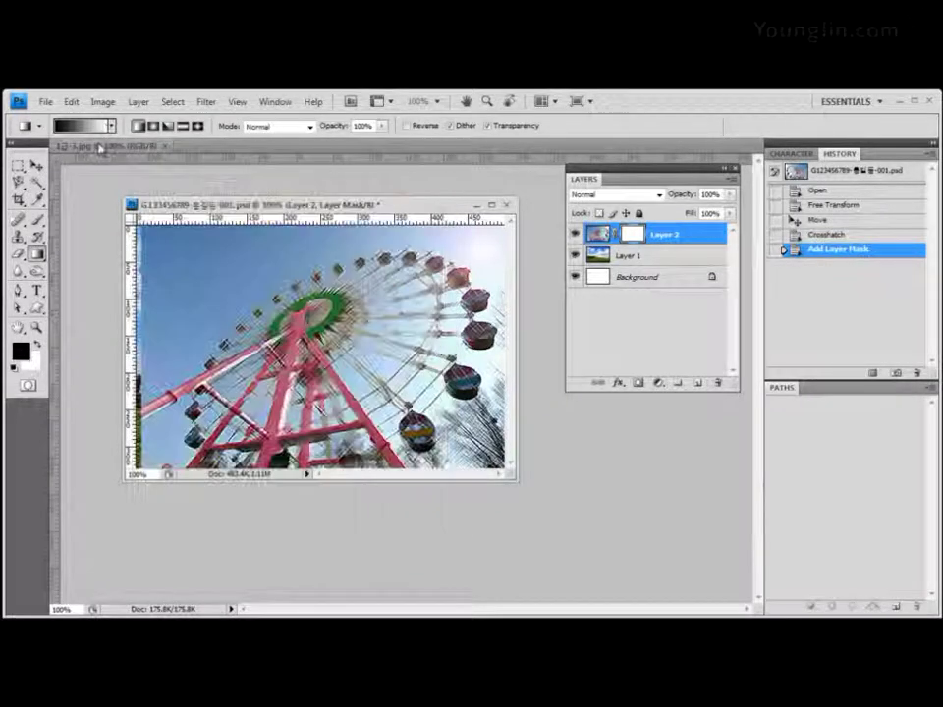
left_click(112, 126)
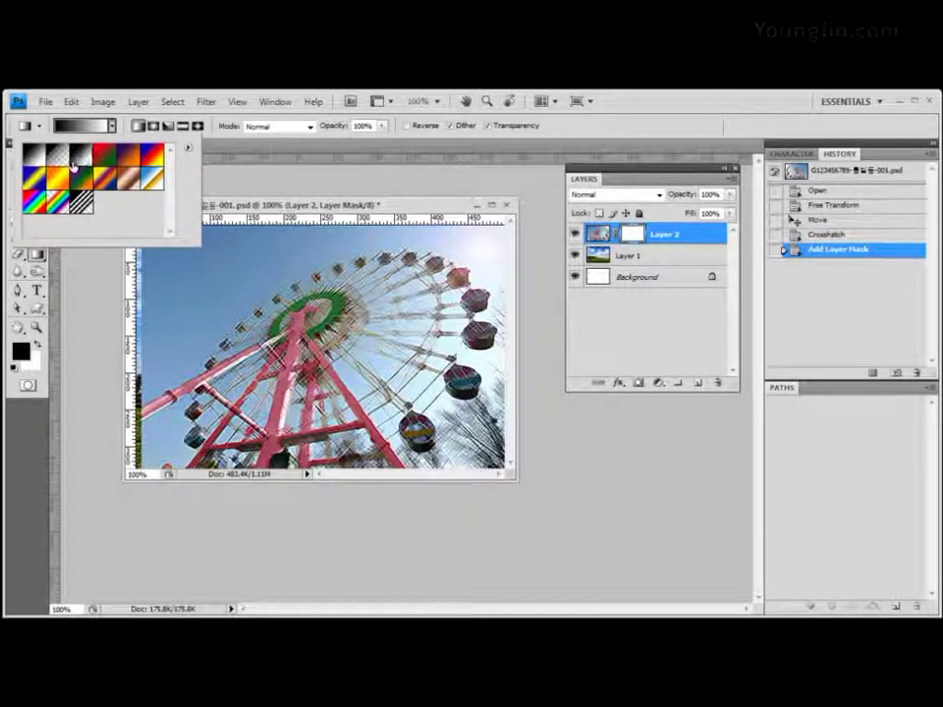
left_click(231, 123)
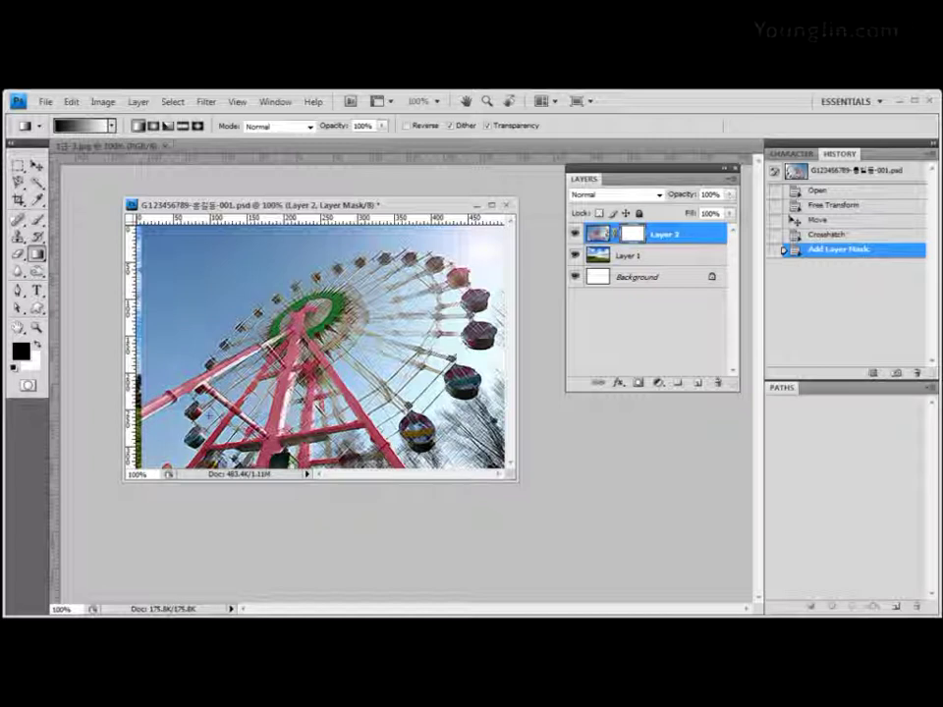
Try a horizontal gradient across the full canvas width on the Ferris wheel mask, and revert to the blank mask
left_click_drag(146, 349, 500, 348)
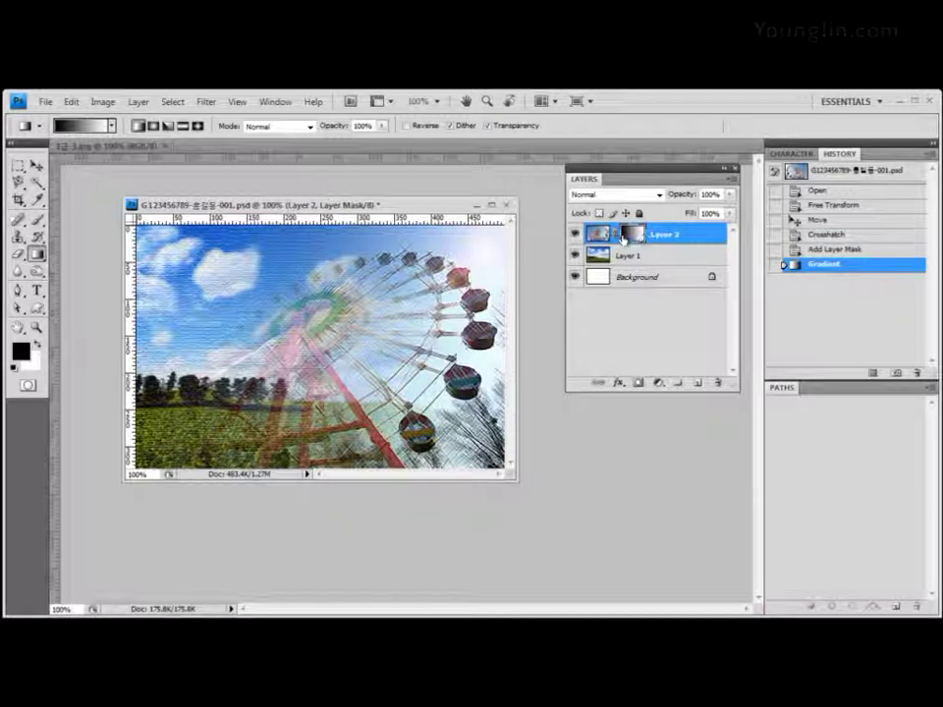
left_click(835, 249)
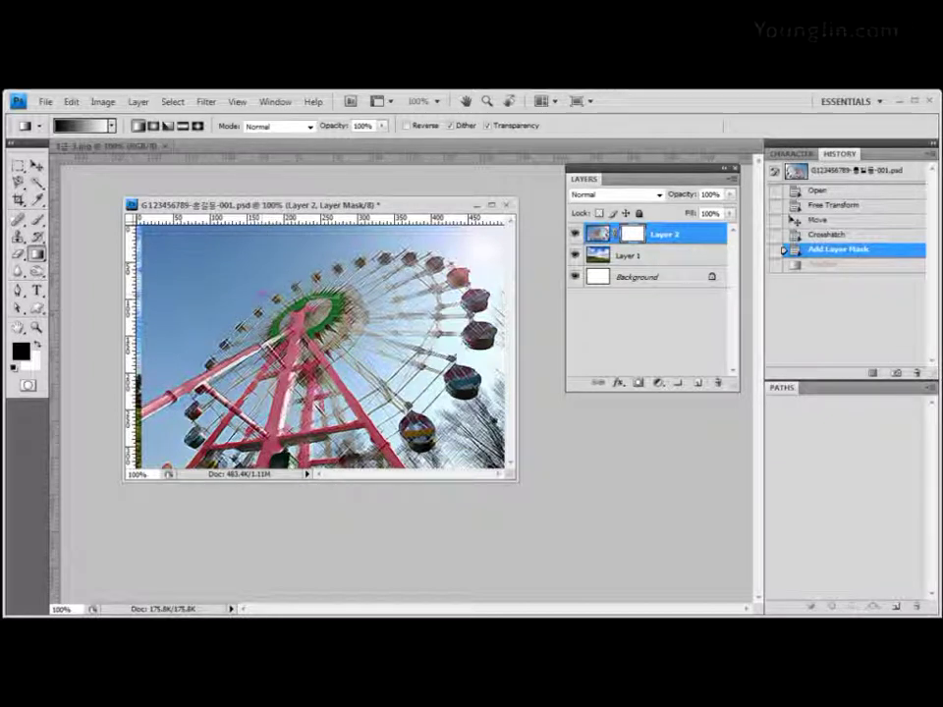
Draw a short left-to-right black-to-white gradient on the Ferris wheel mask near the canvas centre and save the document
left_click_drag(263, 293, 339, 295)
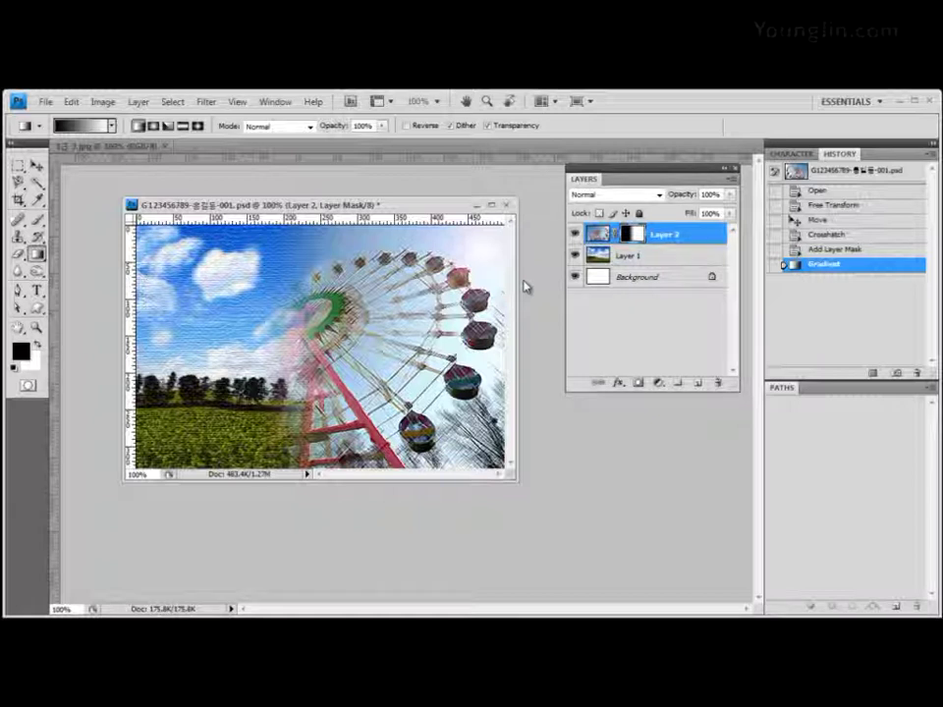
left_click(44, 101)
left_click(78, 253)
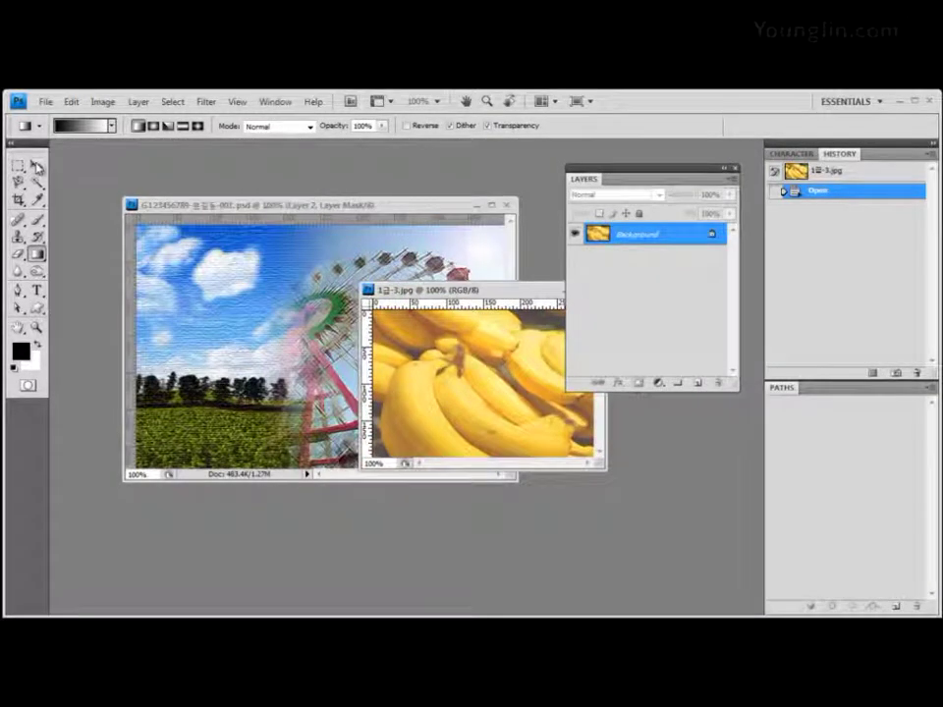
Copy the banana image from 1급-3.jpg onto a layer above the Ferris wheel in the PSD document and close 1급-3.jpg
key("v")
left_click_drag(493, 292, 446, 309)
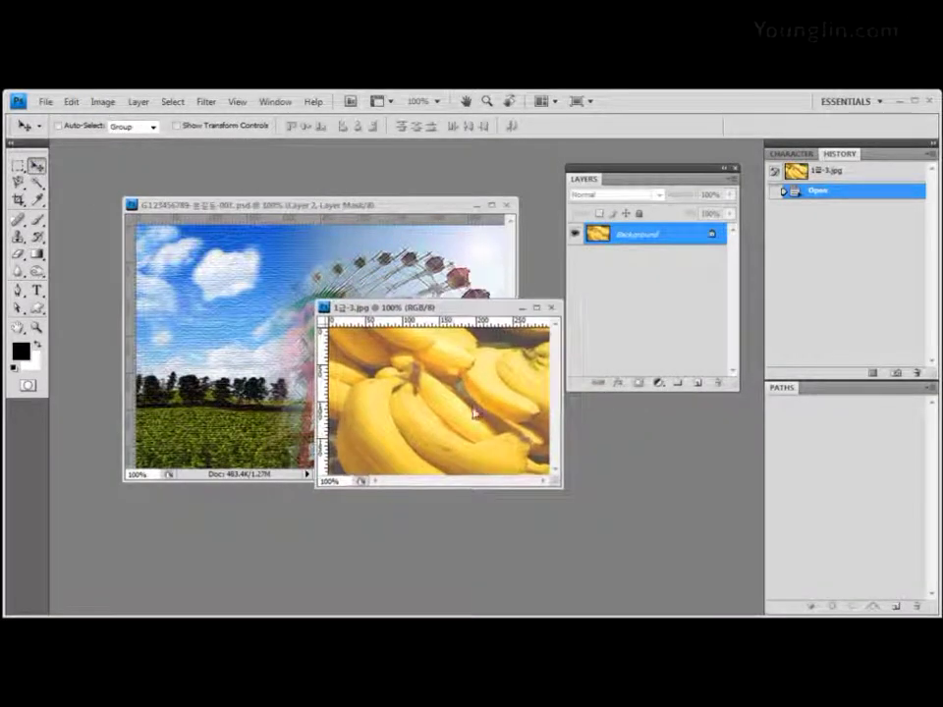
left_click_drag(472, 407, 354, 352)
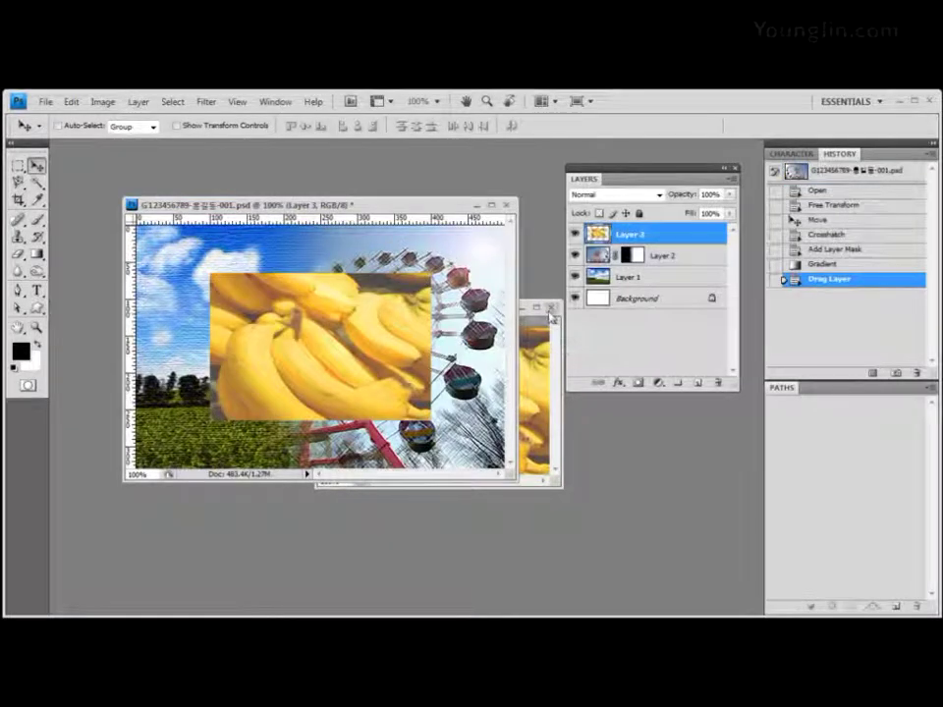
left_click(551, 313)
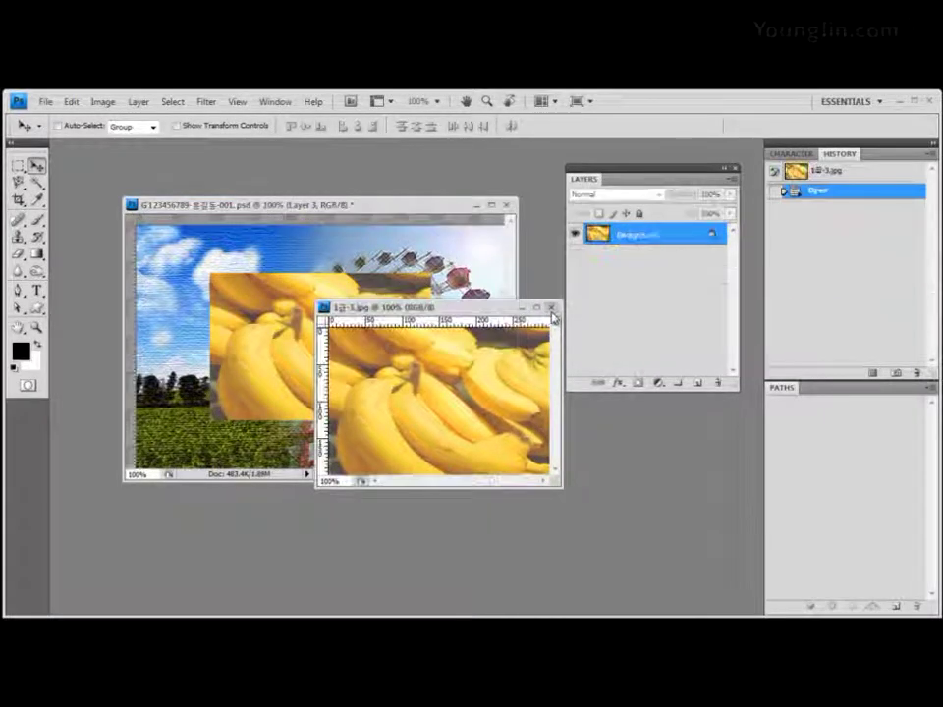
left_click(552, 310)
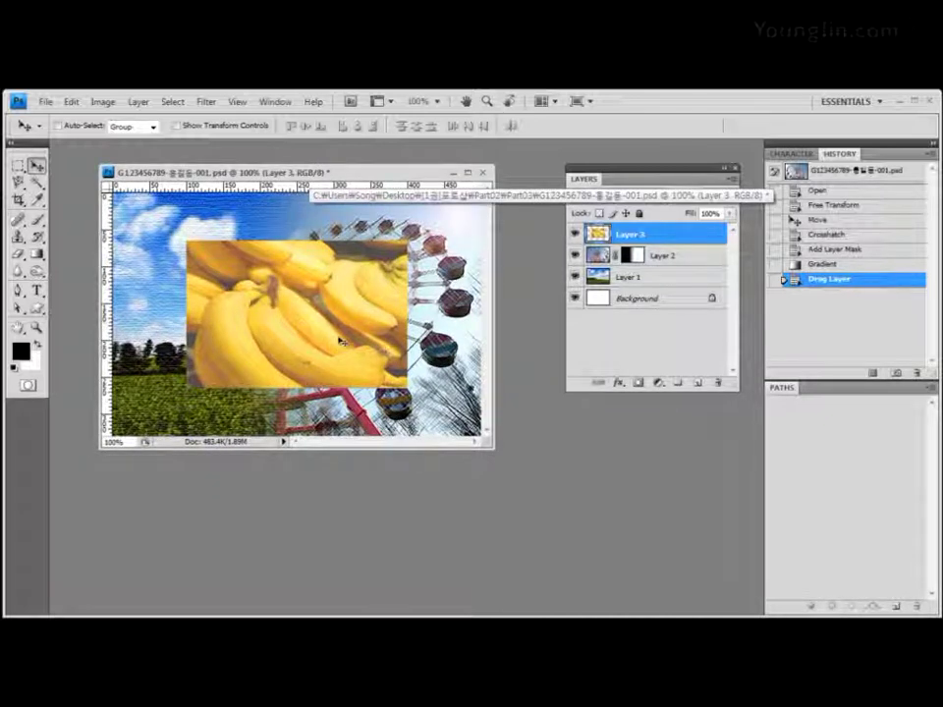
Move the banana image to the upper-left area of the canvas and scale it proportionally to about 70.6%
left_click_drag(344, 334, 308, 294)
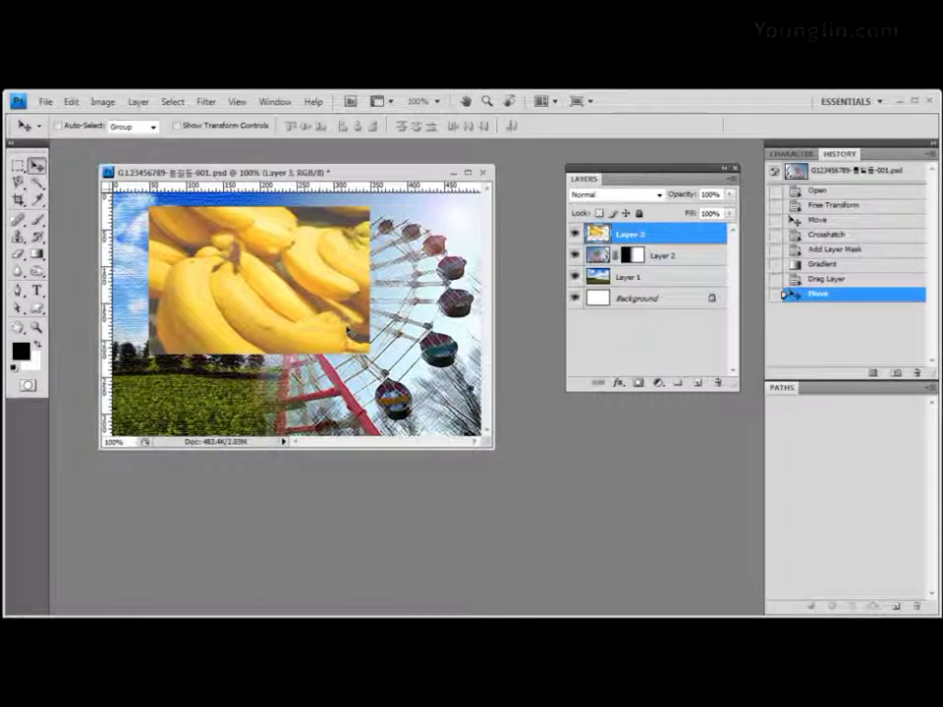
key("ctrl+t")
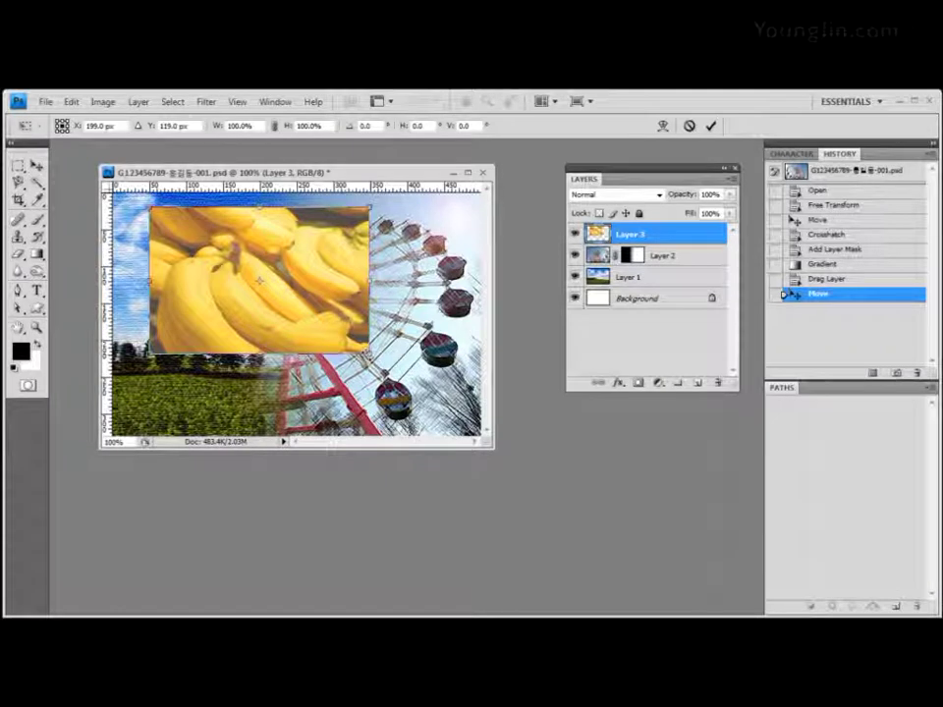
left_click_drag(369, 353, 322, 319)
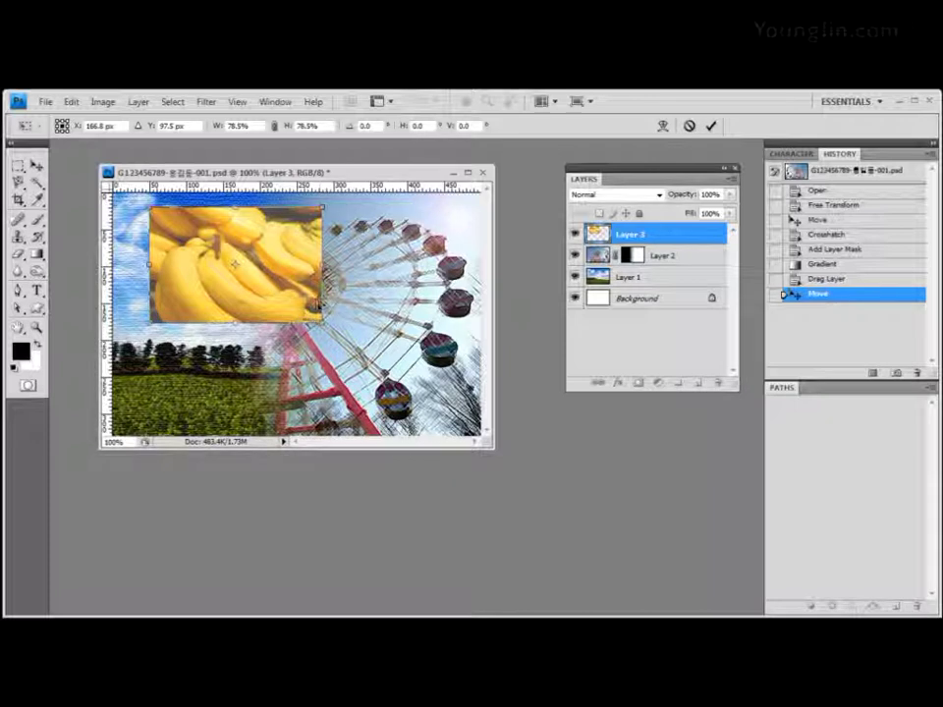
left_click_drag(322, 321, 306, 310)
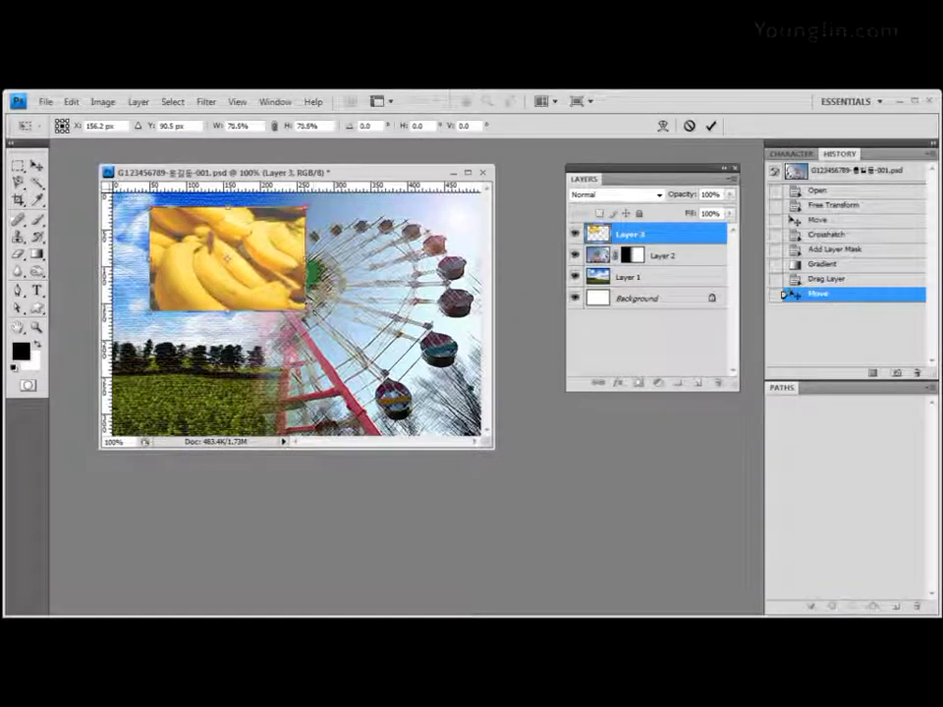
key("Return")
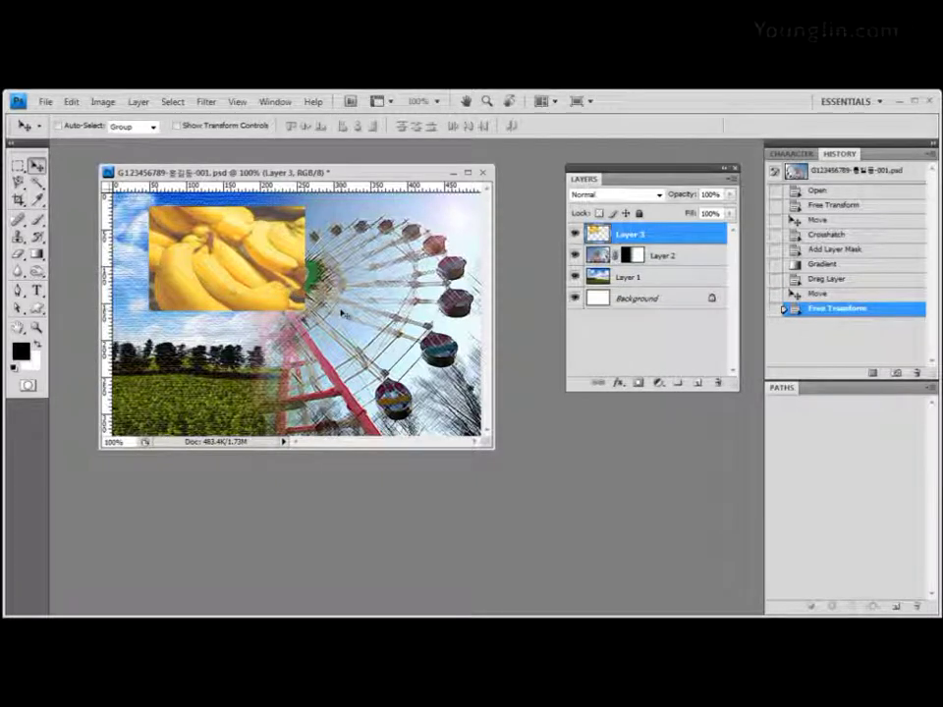
key("ctrl+t")
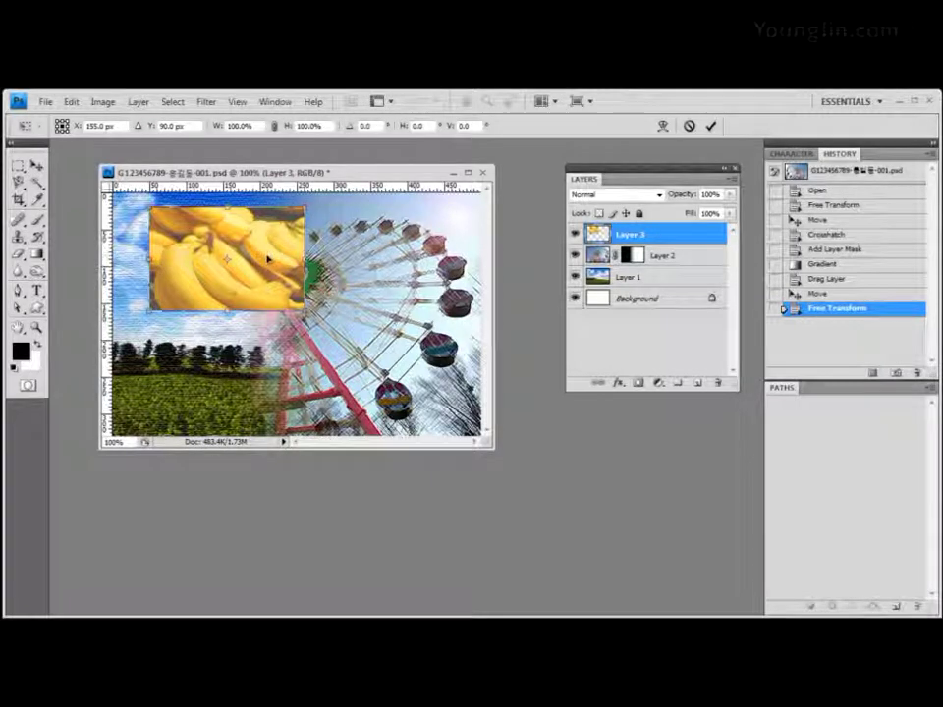
key("Return")
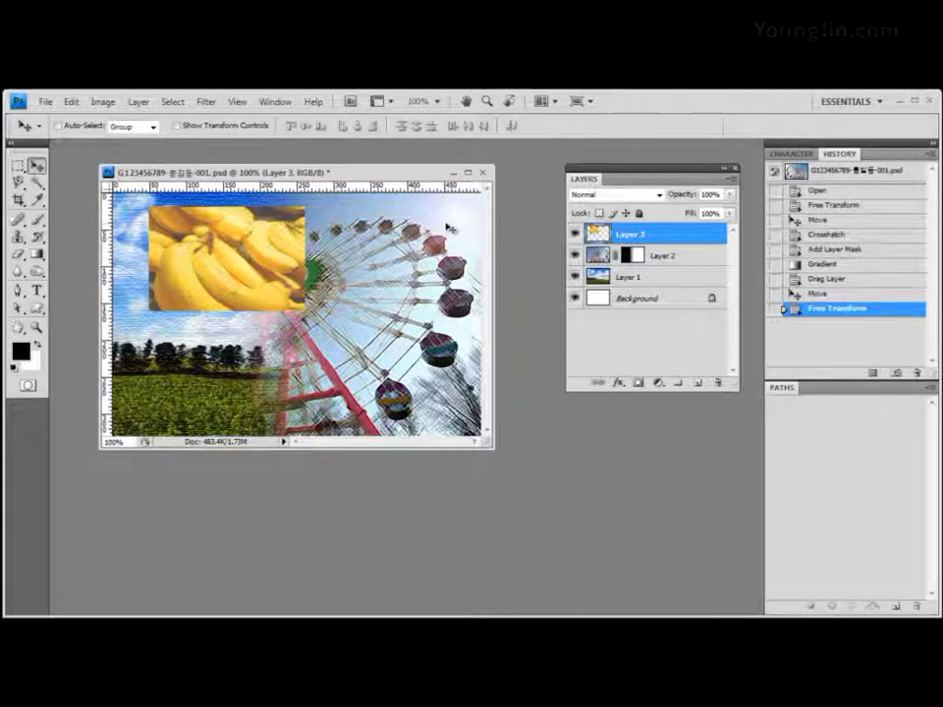
Set the banana layer to 50% opacity, and hide Layers 1, 2 and 3 so only the guides show over the white background
key("5")
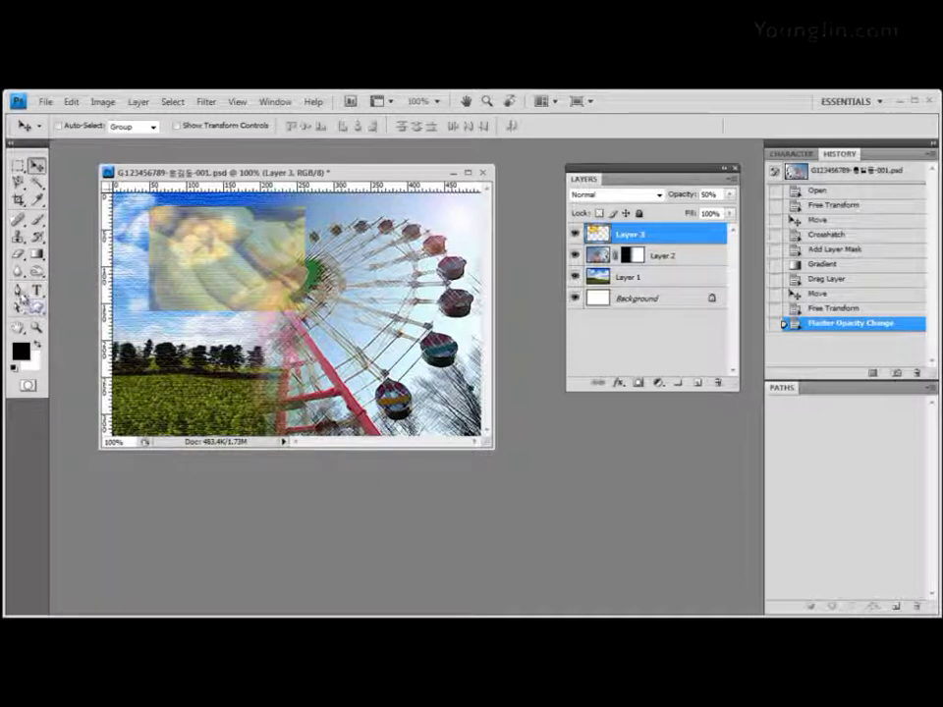
left_click(19, 291)
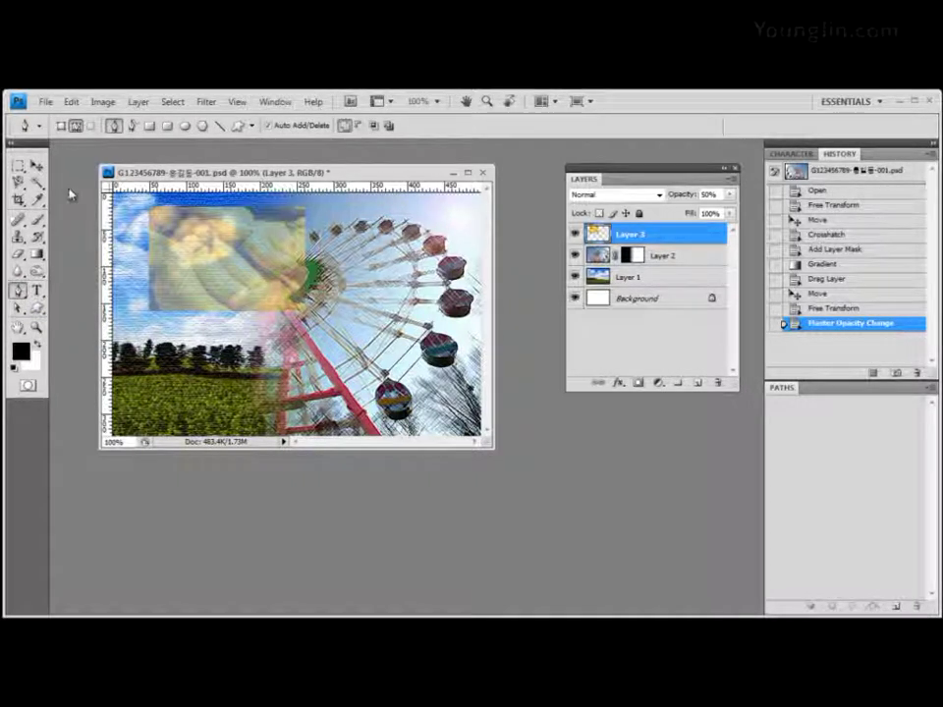
left_click(36, 167)
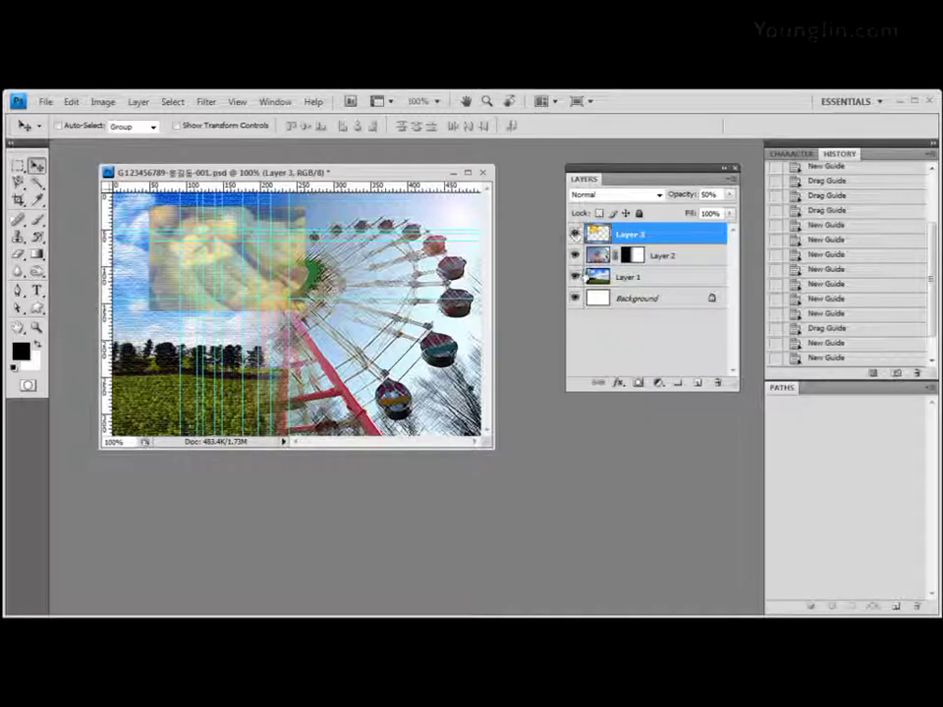
left_click_drag(575, 256, 578, 279)
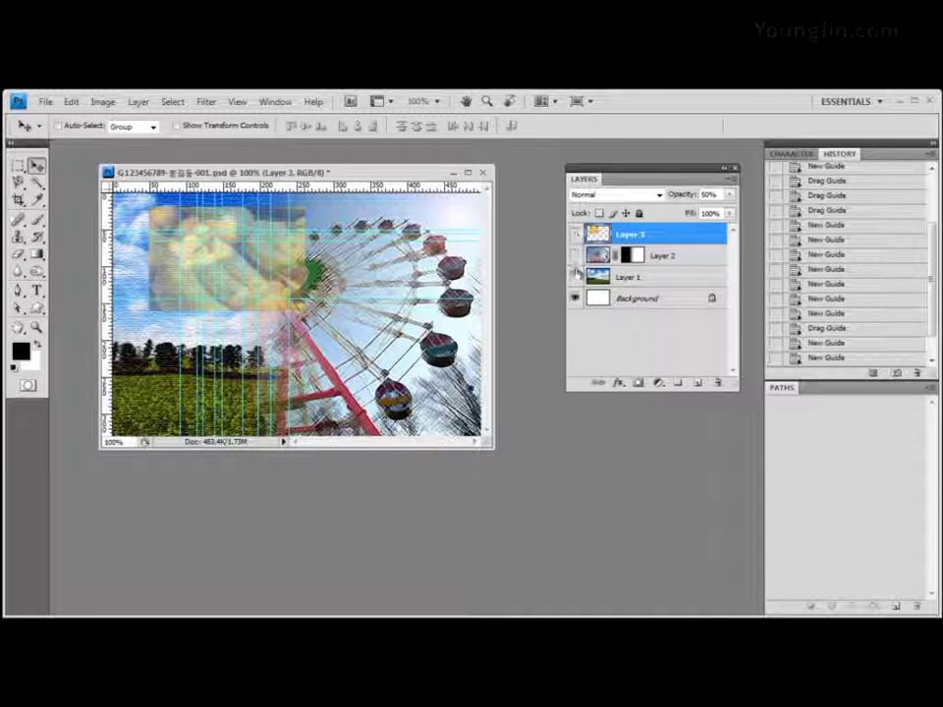
left_click(577, 238)
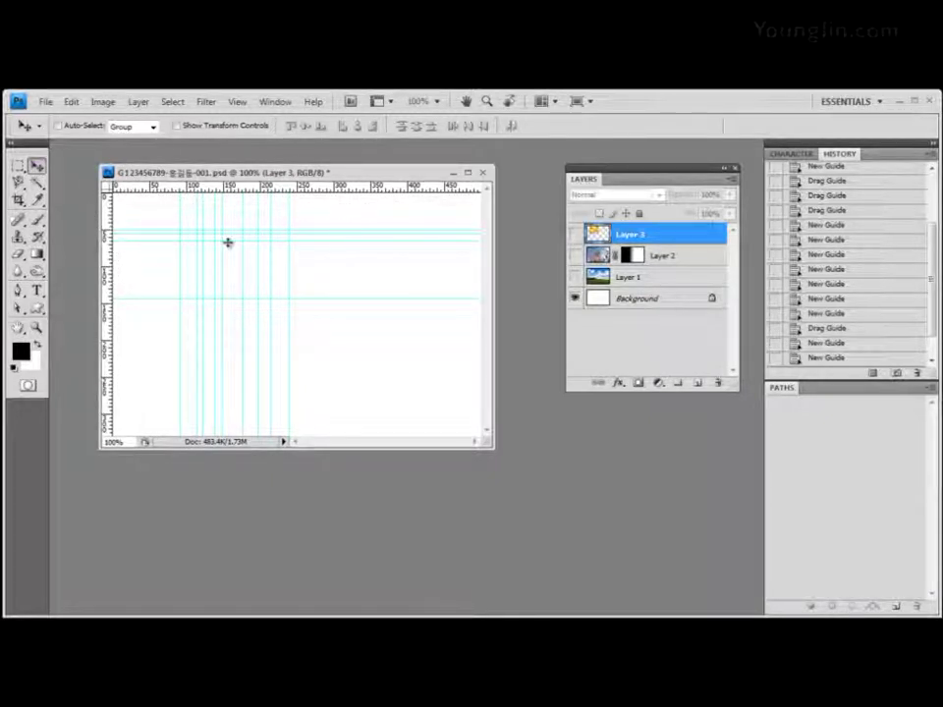
Try an extra vertical guide at about 345 px, and remove it from the canvas
left_click_drag(106, 253, 366, 267)
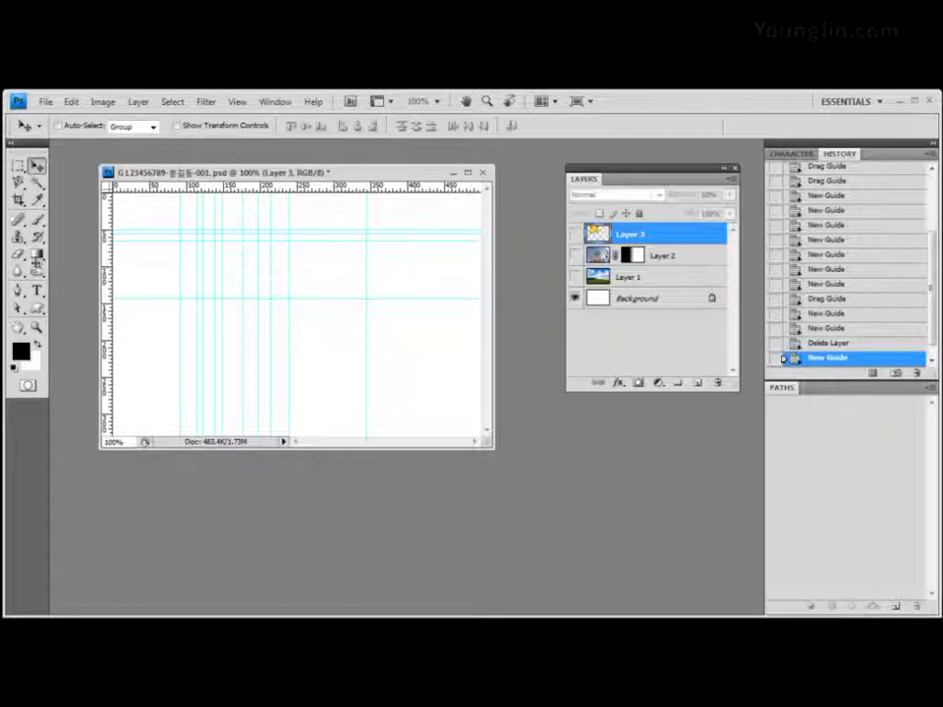
left_click_drag(229, 269, 227, 269)
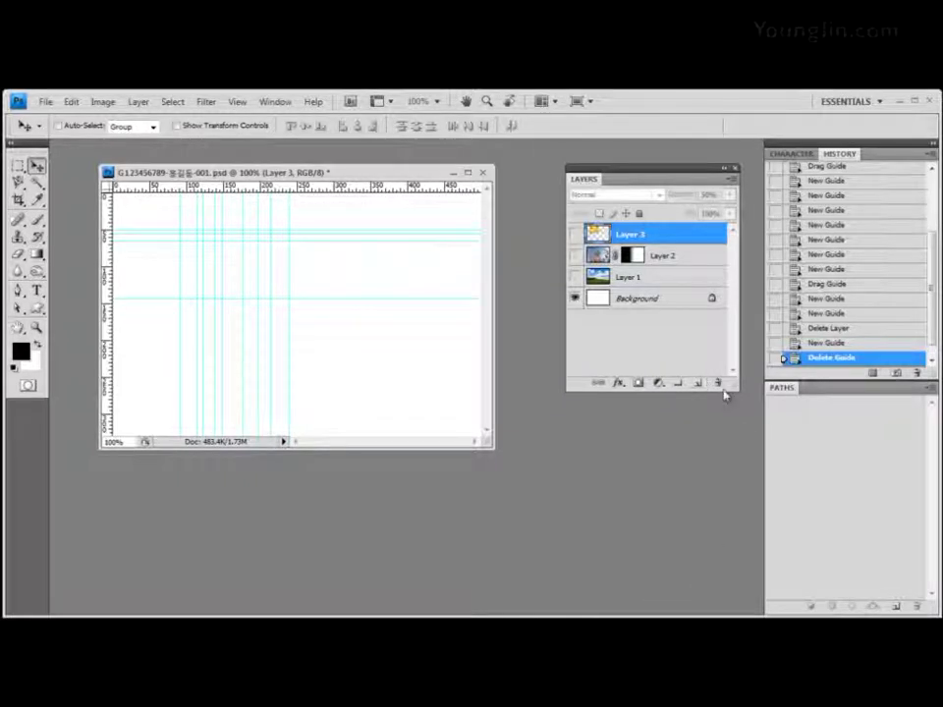
Start a Pen tool path at about (214, 50) px, curve it to about (176, 65) px, and remove that anchor's outgoing handle
left_click(18, 290)
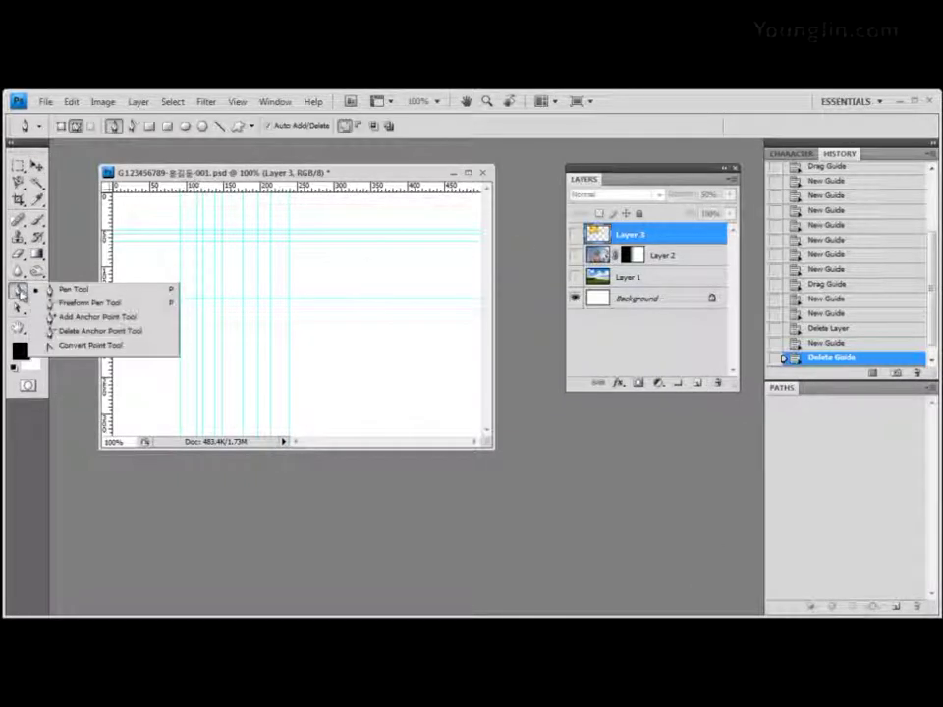
left_click(74, 289)
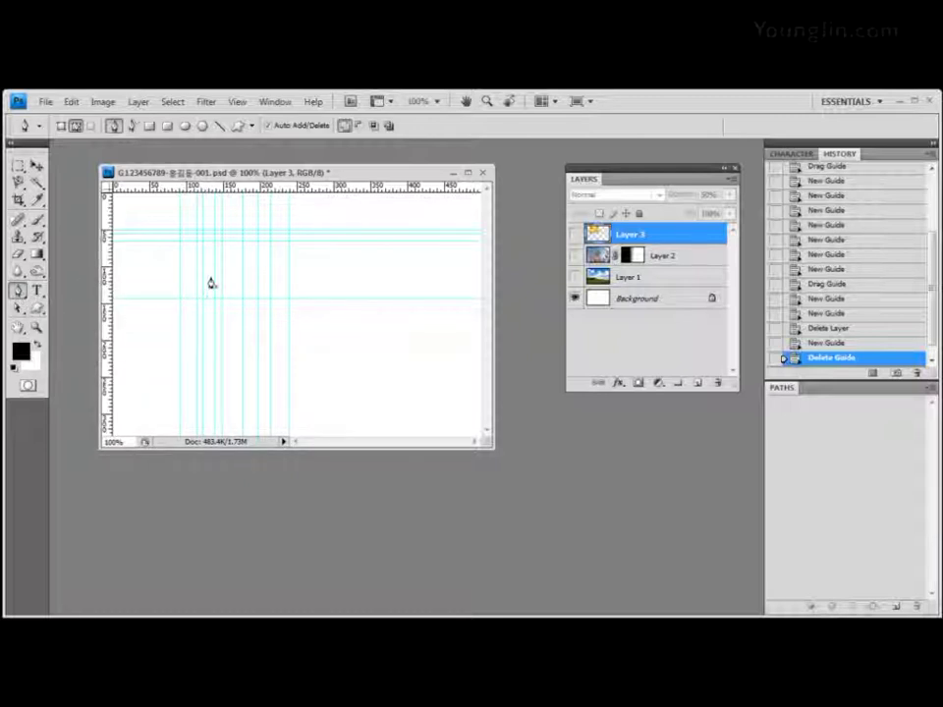
left_click(271, 232)
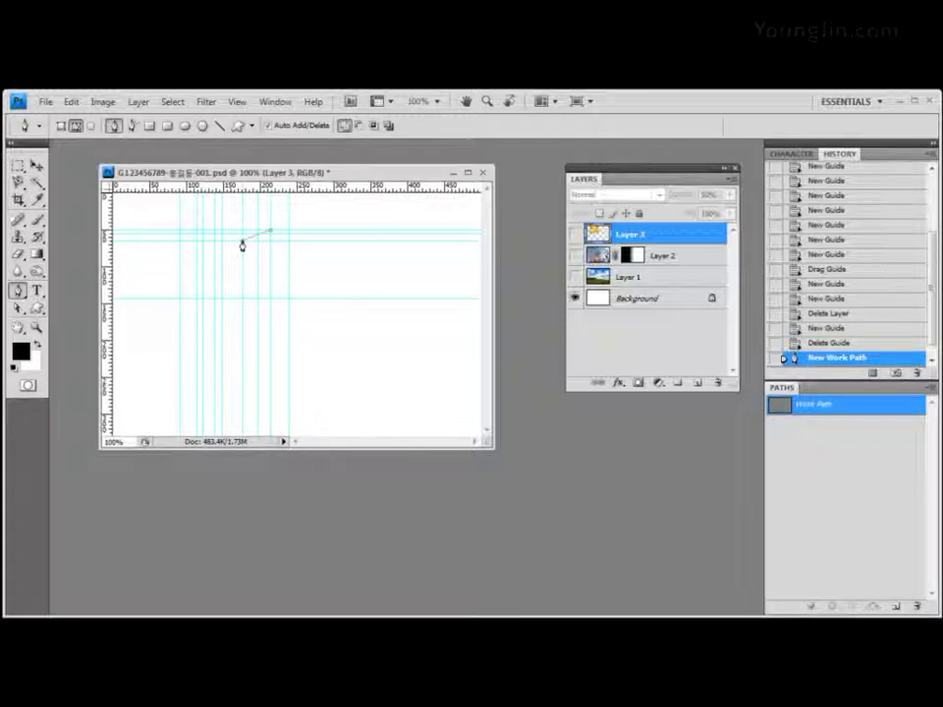
left_click_drag(242, 244, 227, 255)
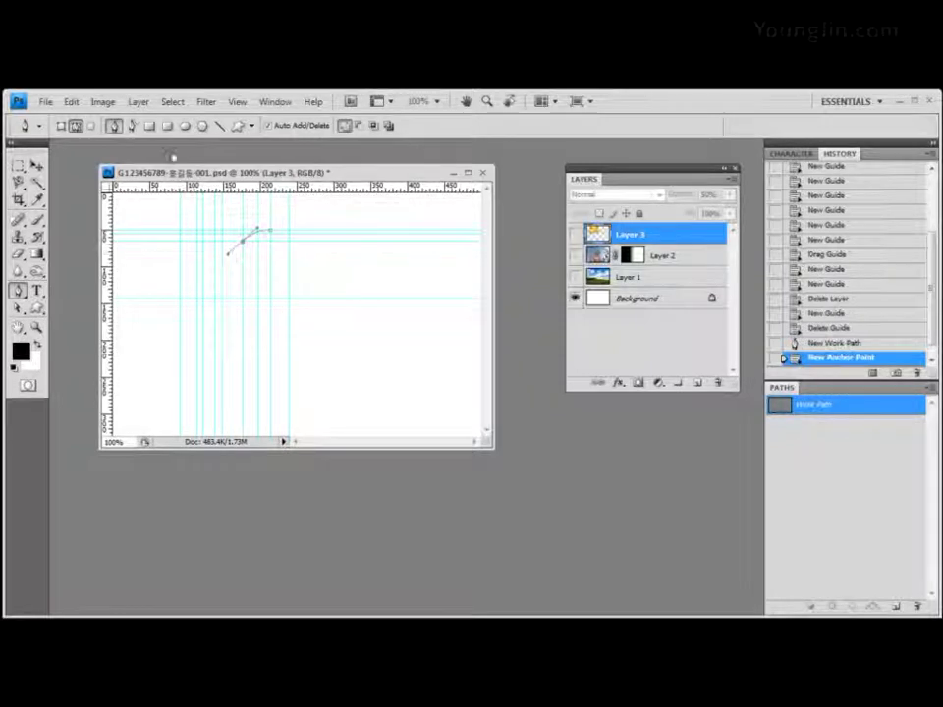
left_click(243, 247)
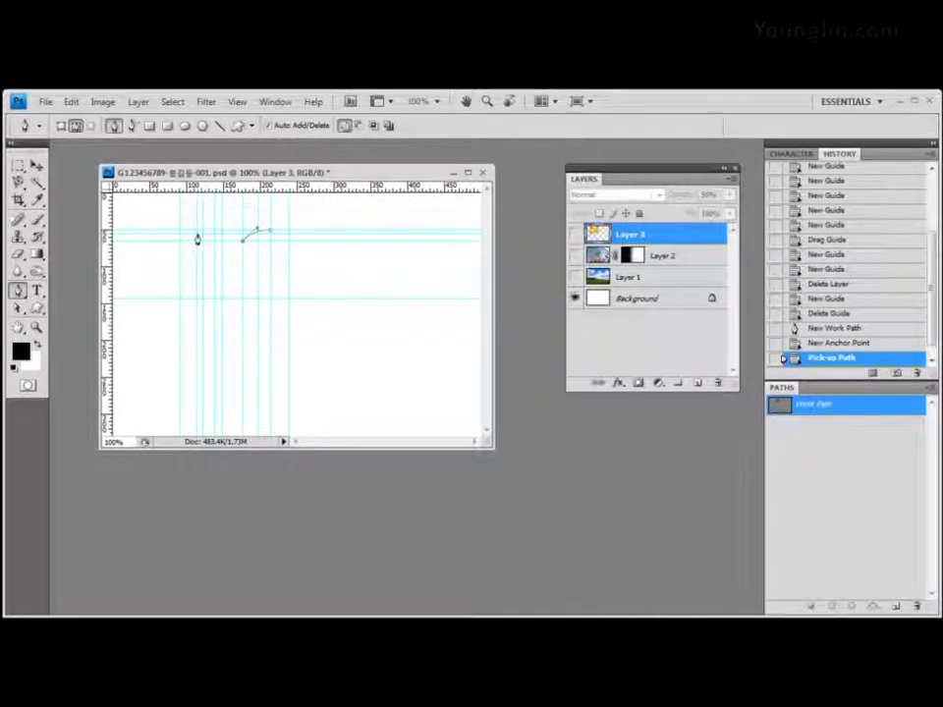
Try a curved third anchor at about x 114 px, turn off Snap, and revert the path to its two-anchor state
left_click_drag(197, 236, 183, 242)
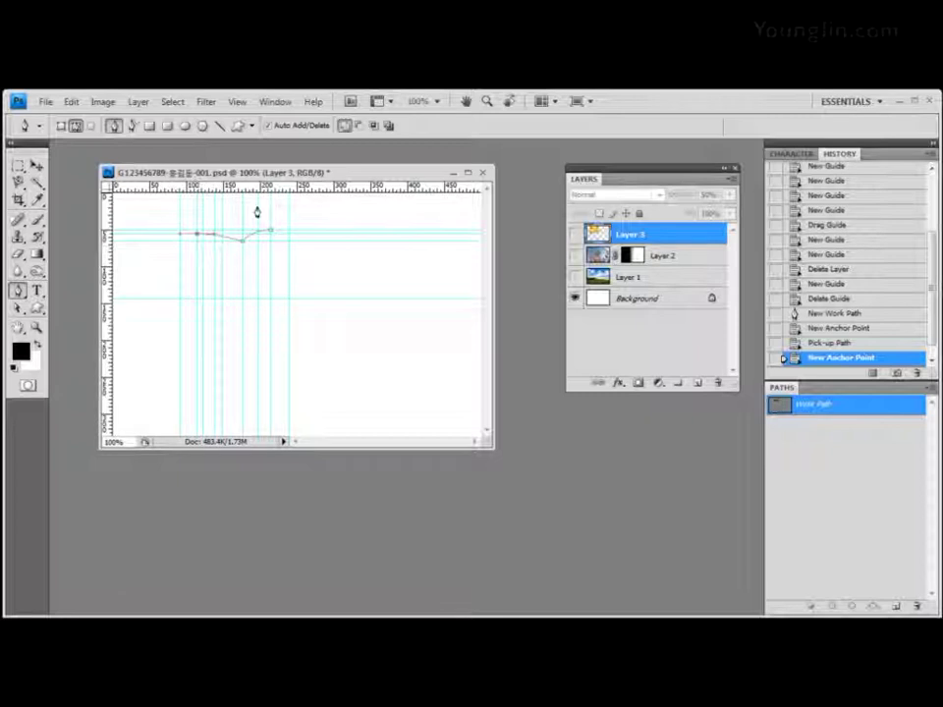
left_click(240, 106)
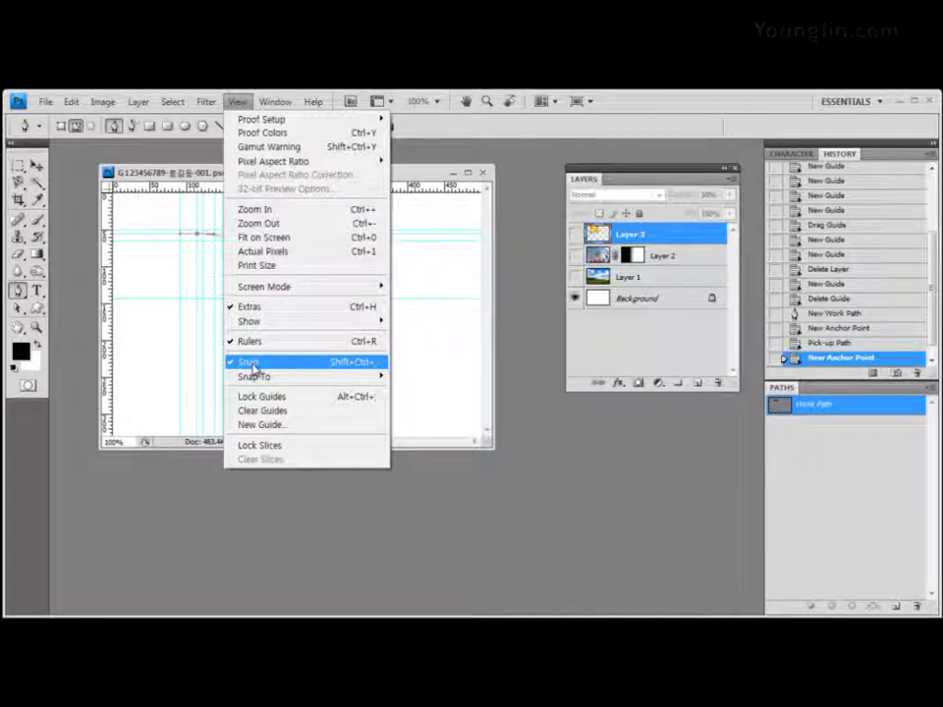
left_click(253, 367)
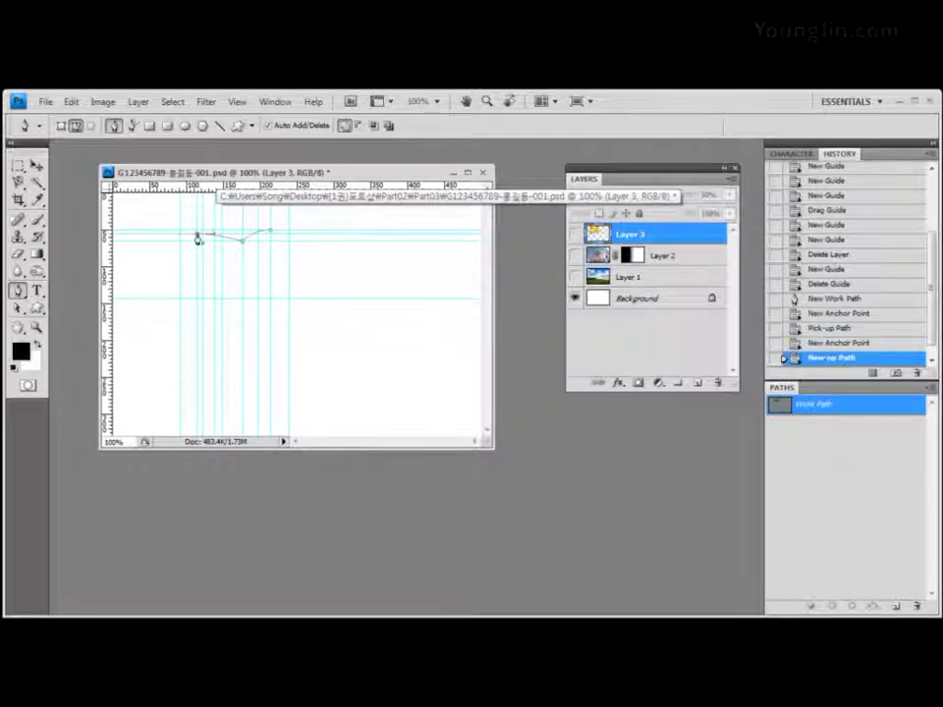
left_click(195, 236)
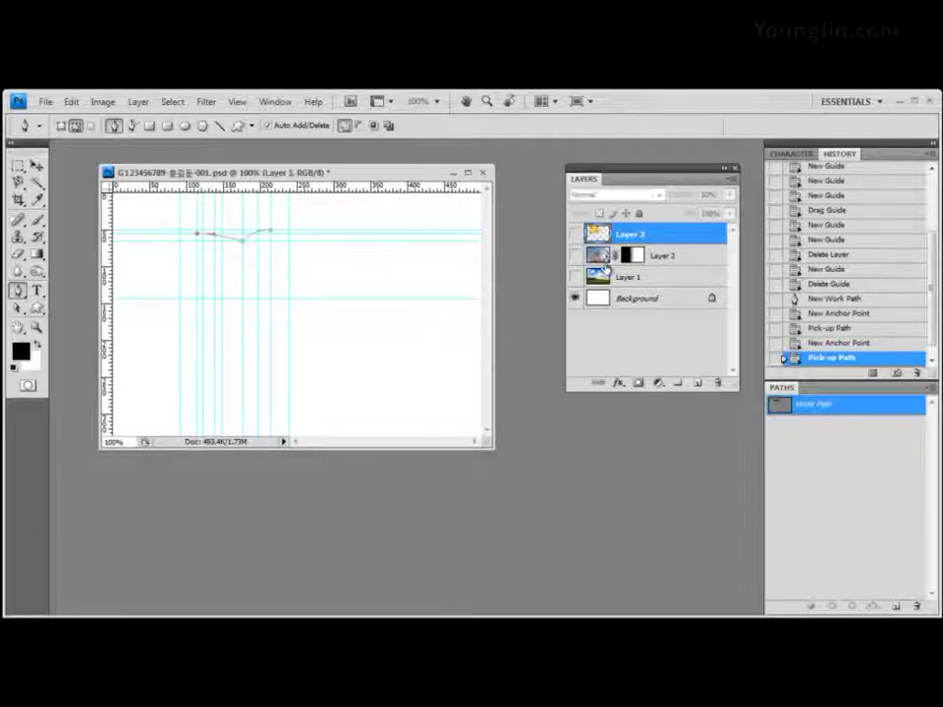
left_click(855, 343)
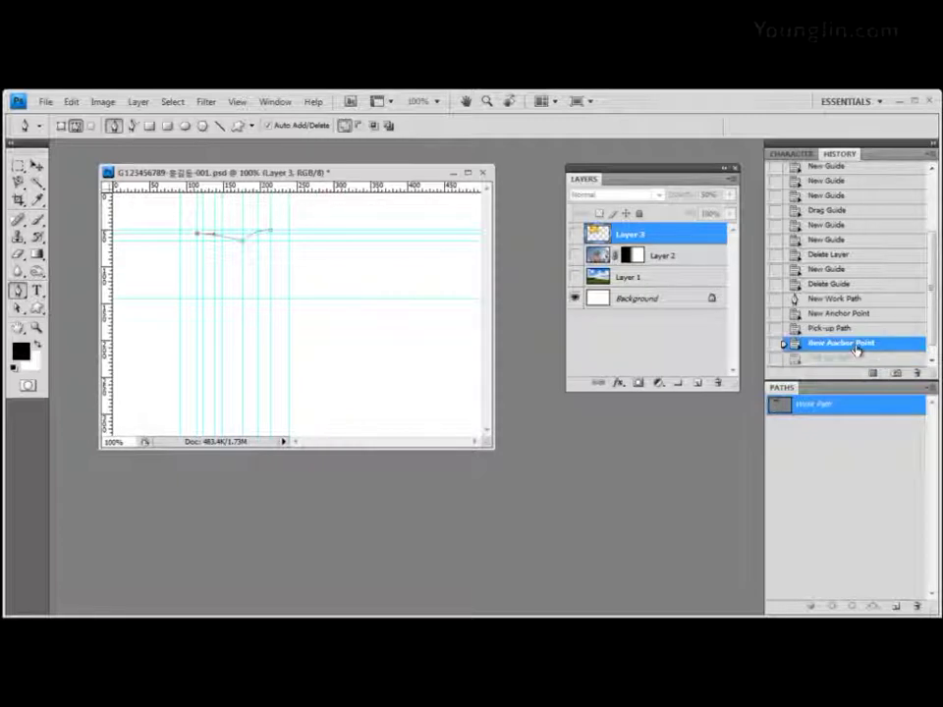
left_click(830, 328)
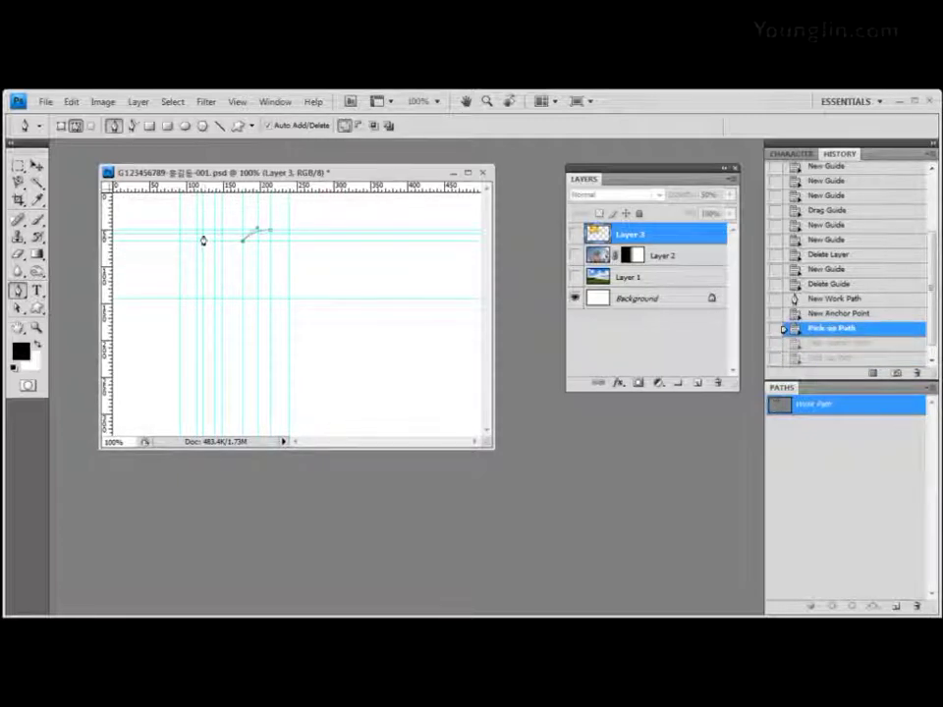
Add curved anchors at about (121, 56) and (122, 70) px to round the path's left tip, removing their outgoing handles
left_click_drag(202, 238, 196, 240)
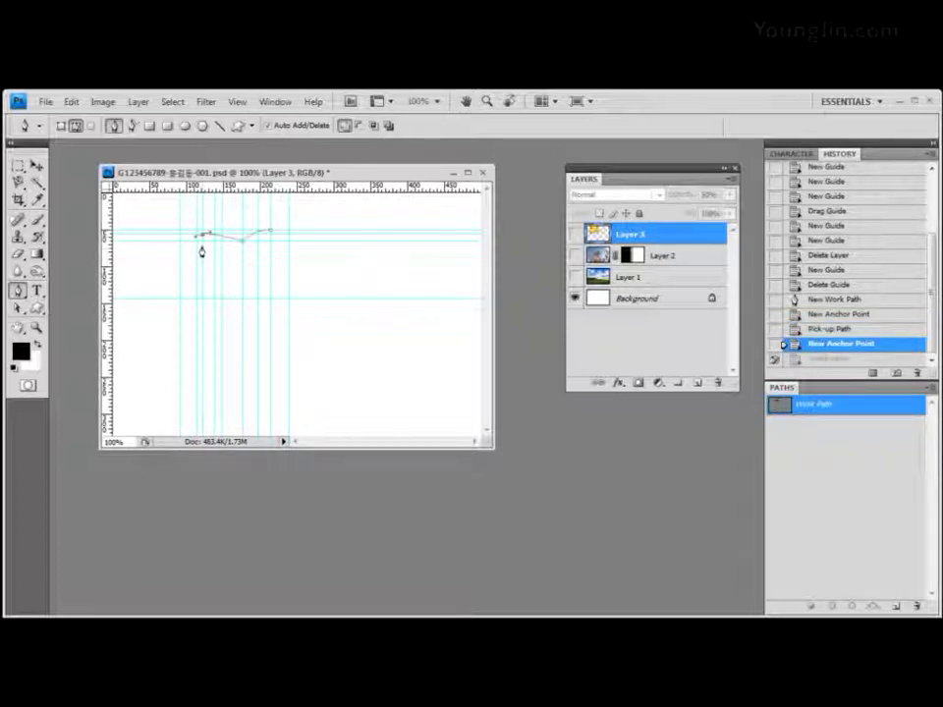
left_click(204, 252)
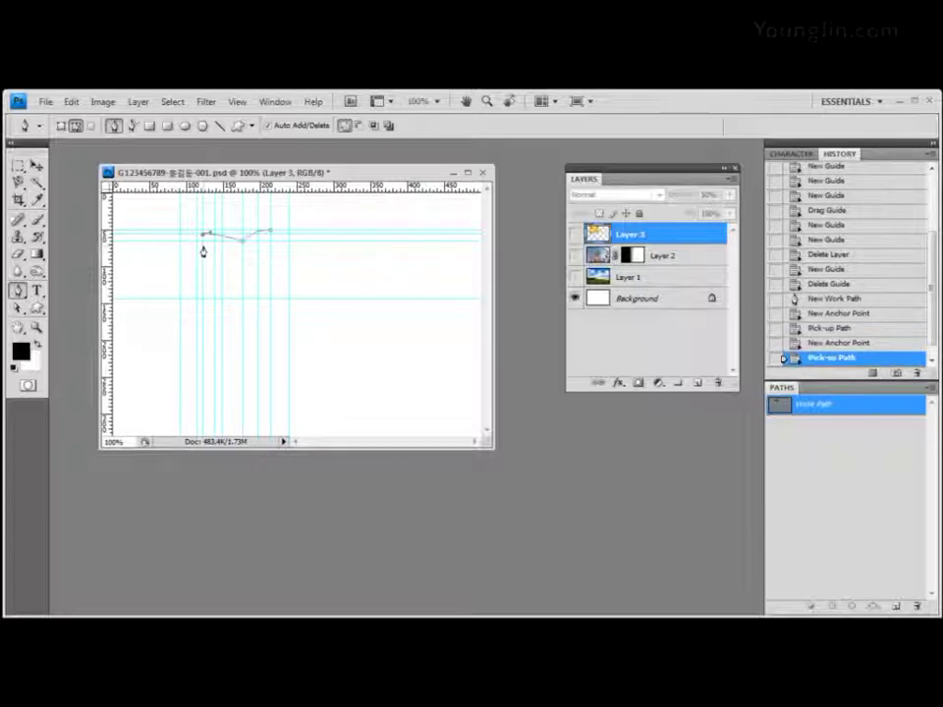
mouse_move(202, 245)
left_mouse_down()
mouse_move(218, 255)
mouse_move(204, 248)
left_mouse_up()
left_click(205, 249)
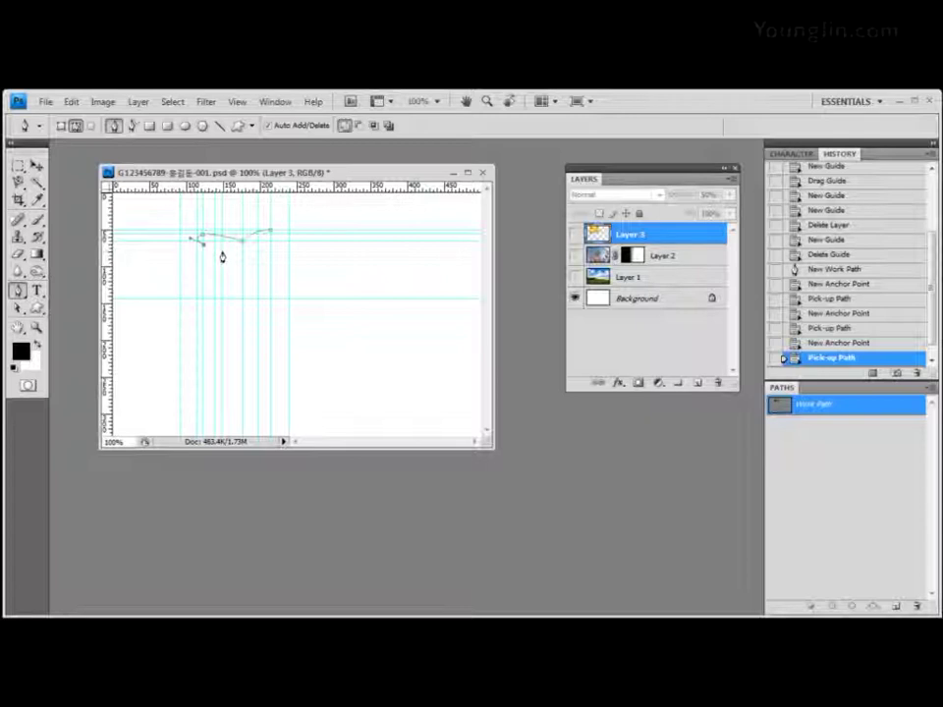
Add corner anchors at about (148, 80) and (122, 113) px, and a curved one at (91, 106) px without its outgoing handle
left_click(221, 255)
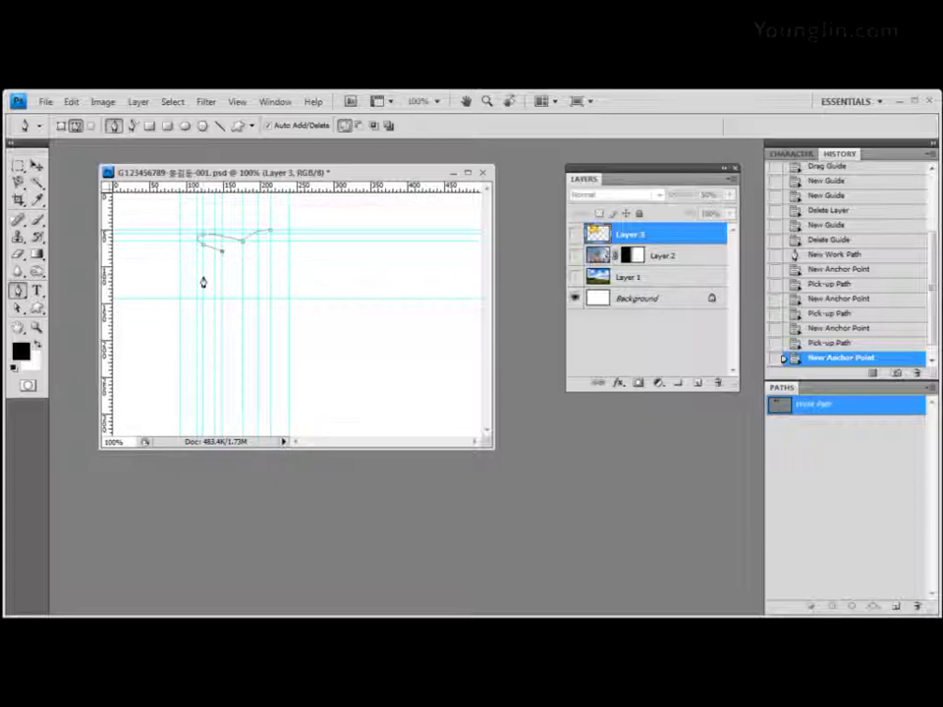
left_click(202, 278)
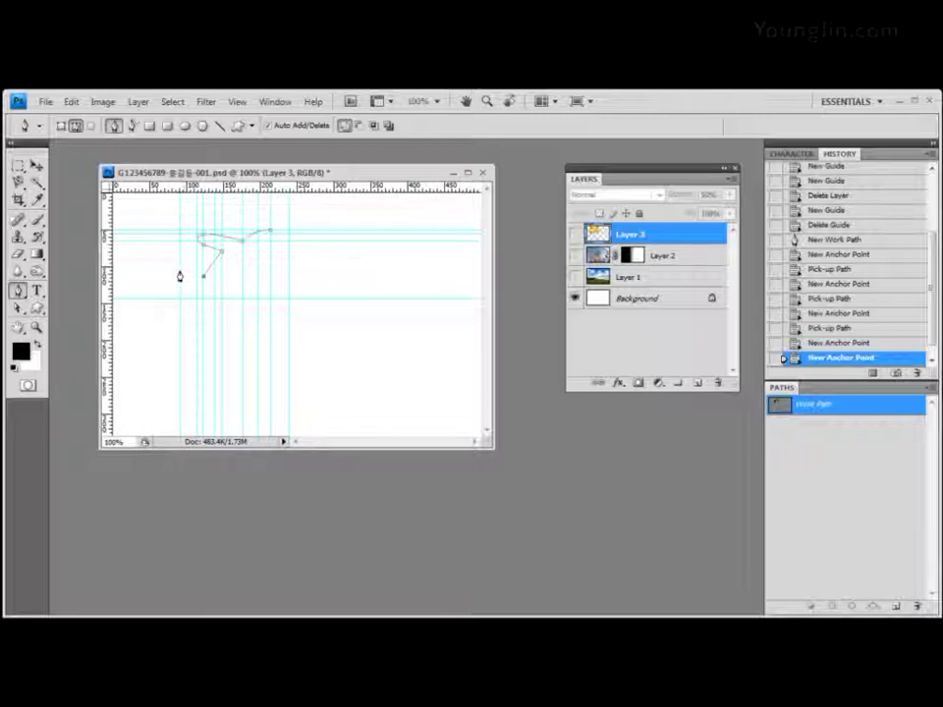
left_click(179, 273)
left_click(169, 275)
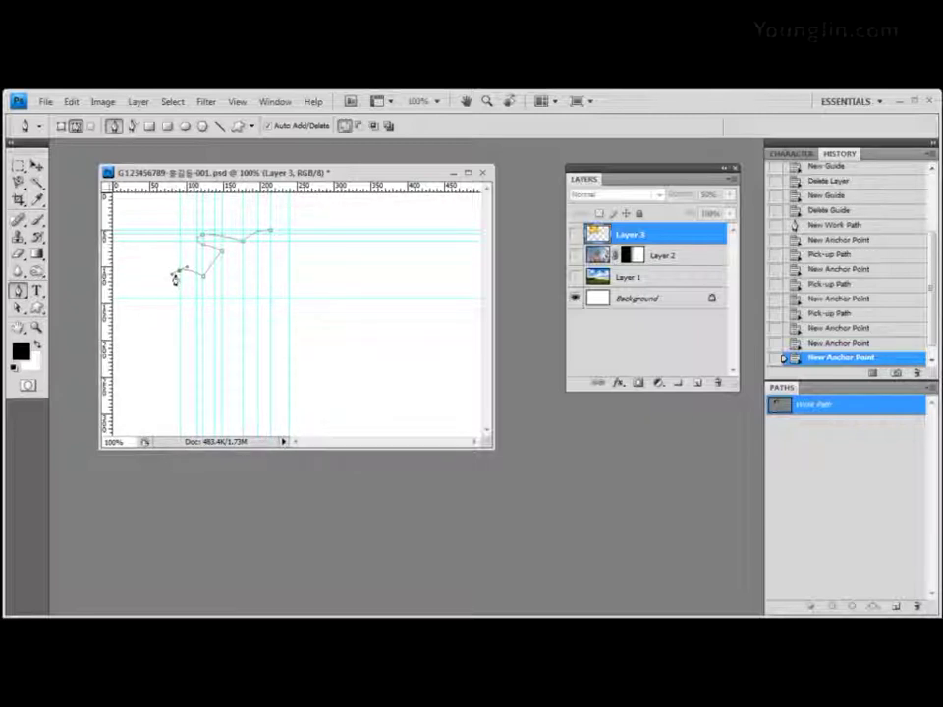
left_click(179, 275)
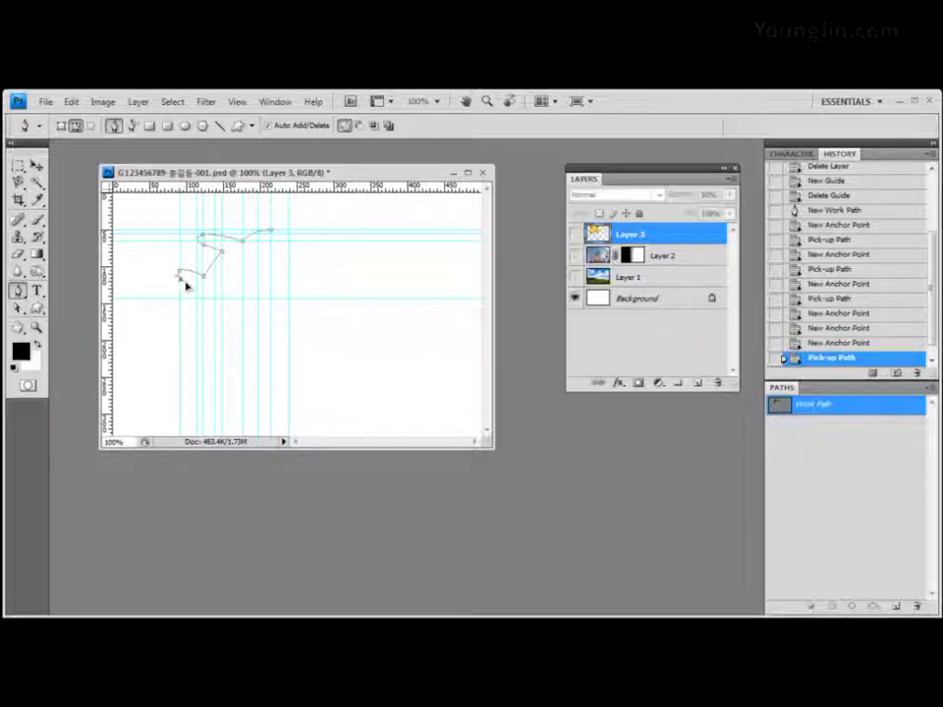
Add curved anchors at about (92, 118) and (139, 143) px to the path, removing their outgoing handles
left_click(181, 280)
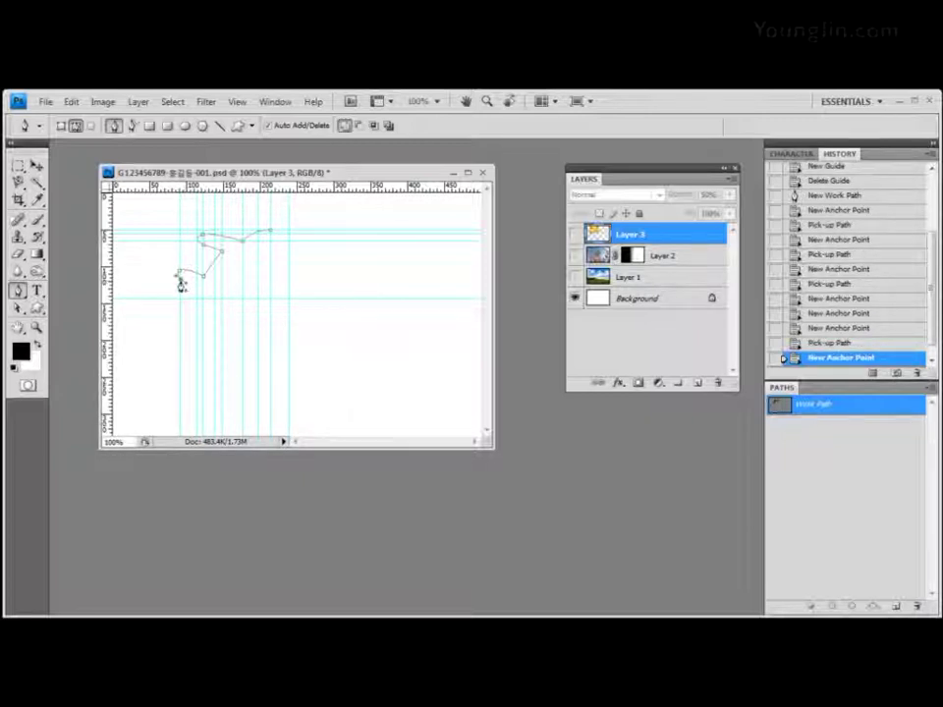
left_click(183, 287)
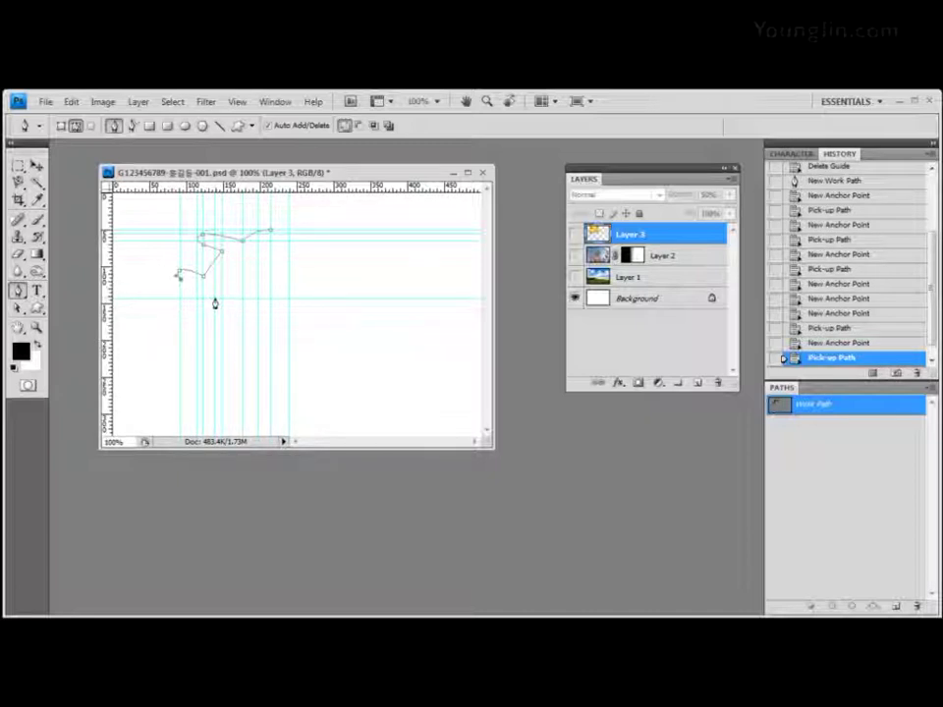
left_click(216, 301)
left_click(215, 301)
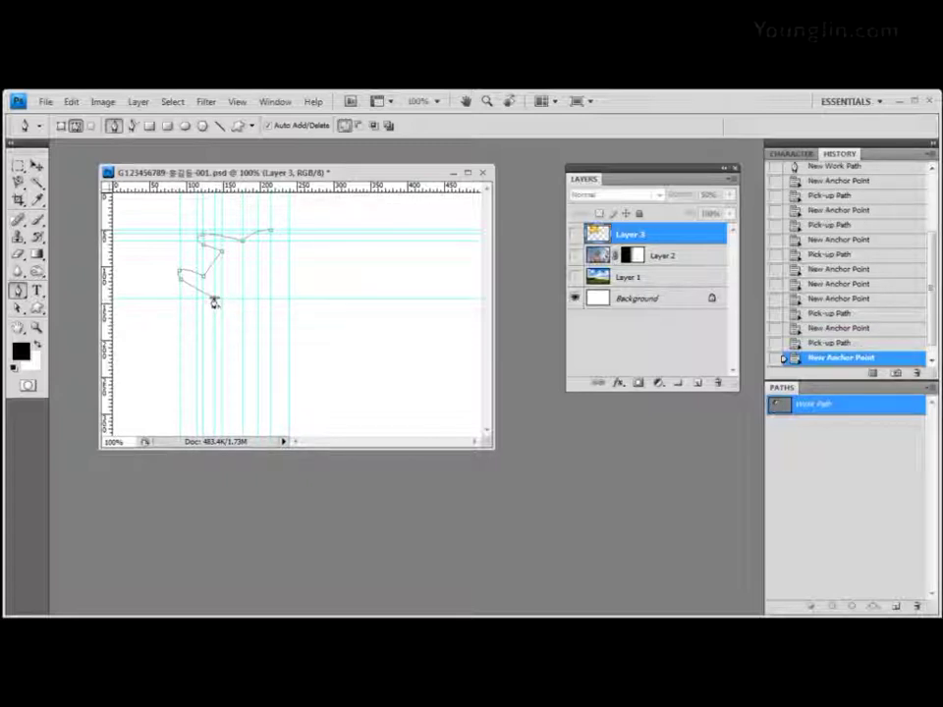
left_click(215, 302)
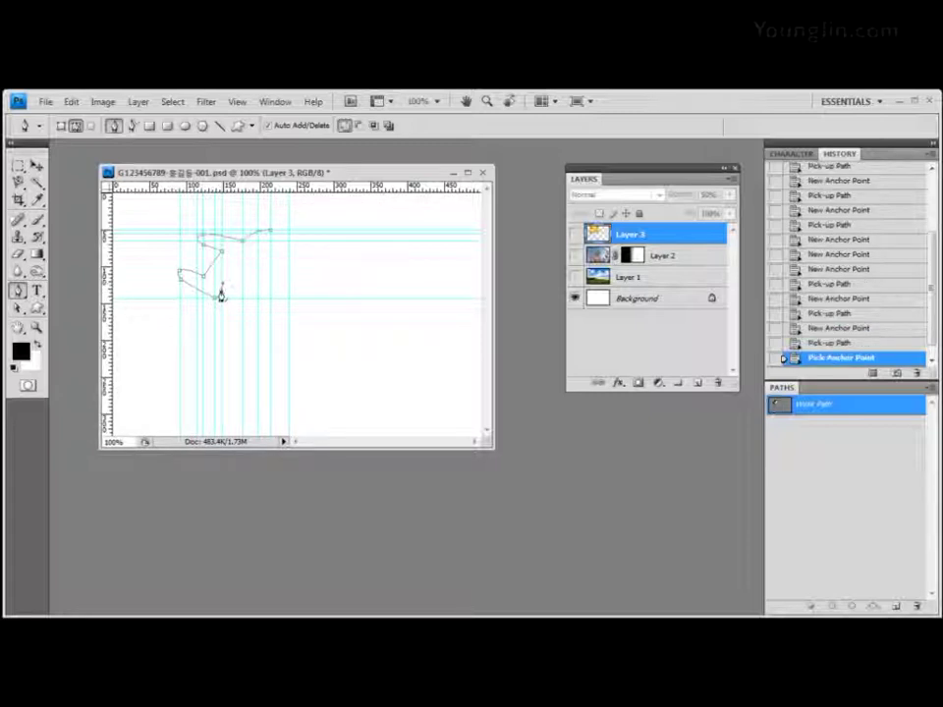
Add path anchors at about (147, 135), (139, 125) and (176, 97) px, and remove the last one's outgoing handle
left_click(218, 293)
left_click(218, 293)
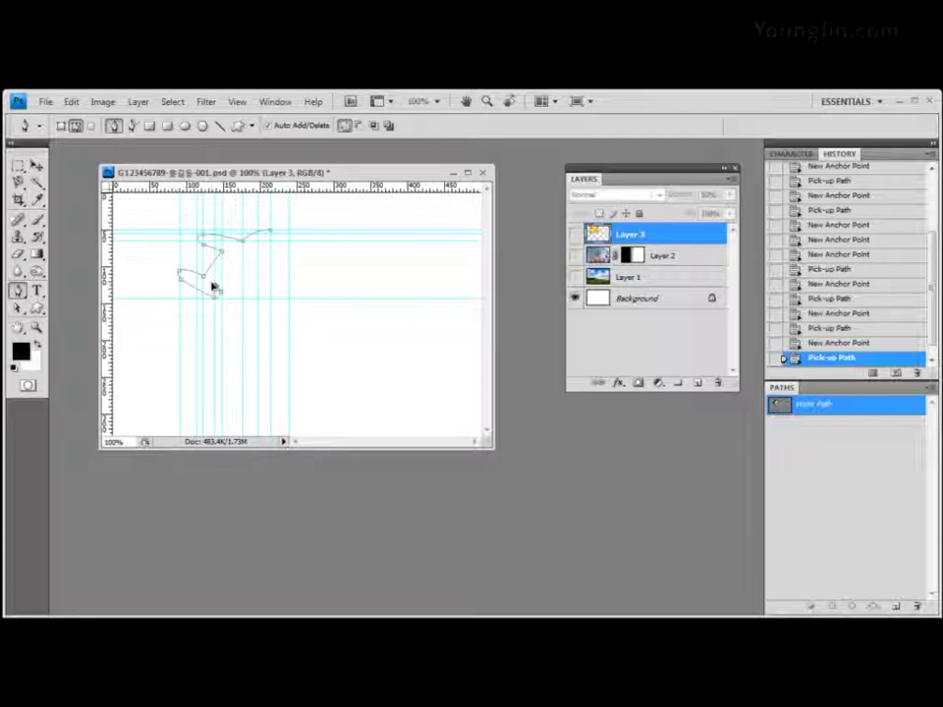
left_click(212, 288)
left_click(214, 298)
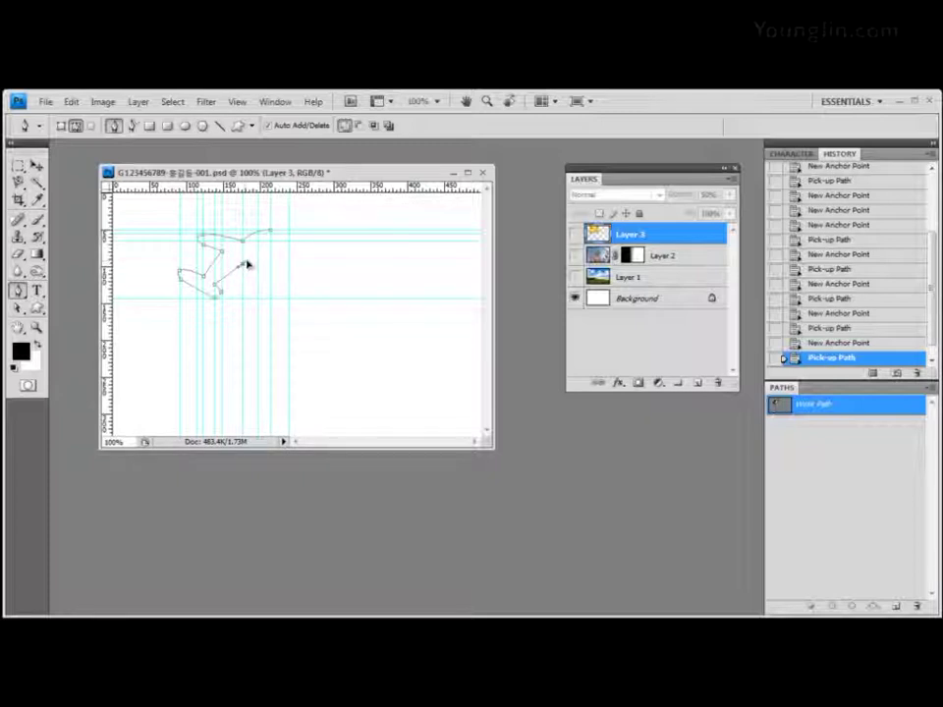
left_click(243, 266)
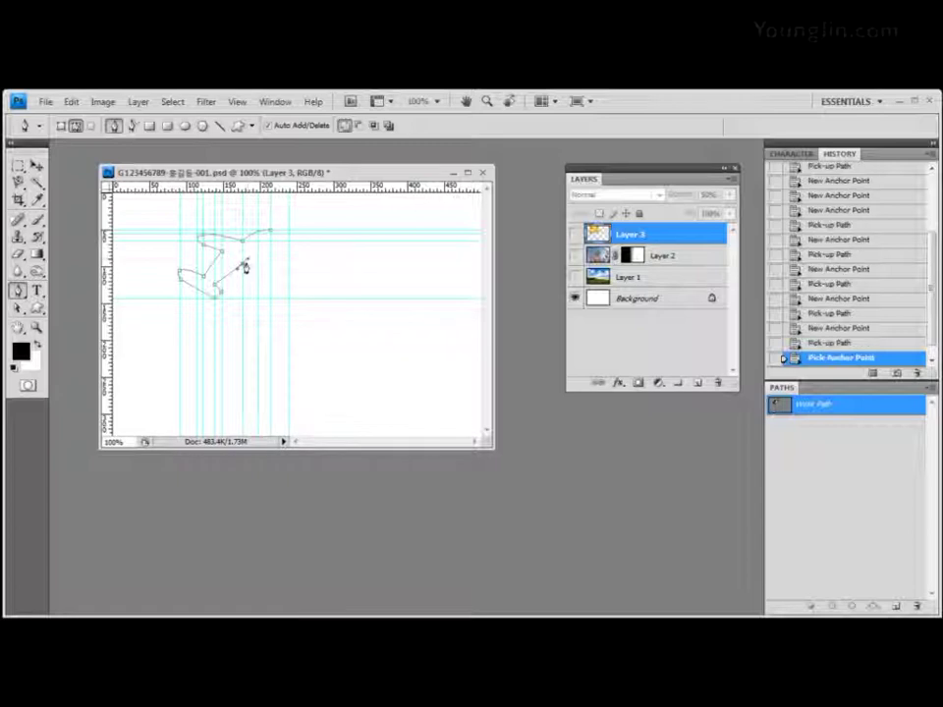
left_click(243, 267)
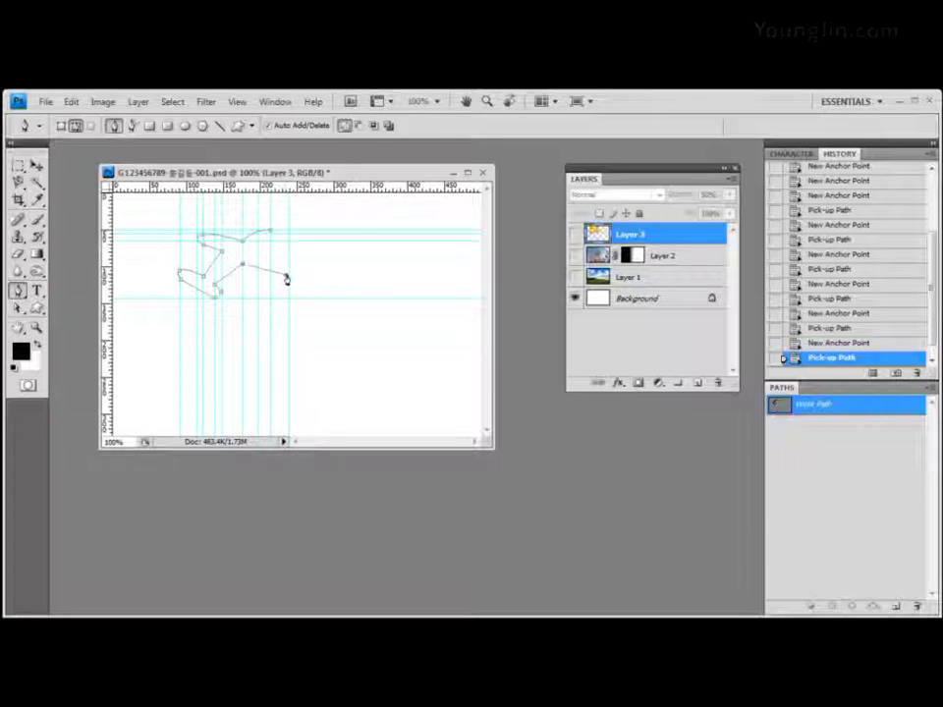
Add curved anchors at about (235, 112) and (237, 100) px to round the path's right tip, removing their outgoing handles
left_click_drag(284, 276, 295, 276)
left_click(286, 278)
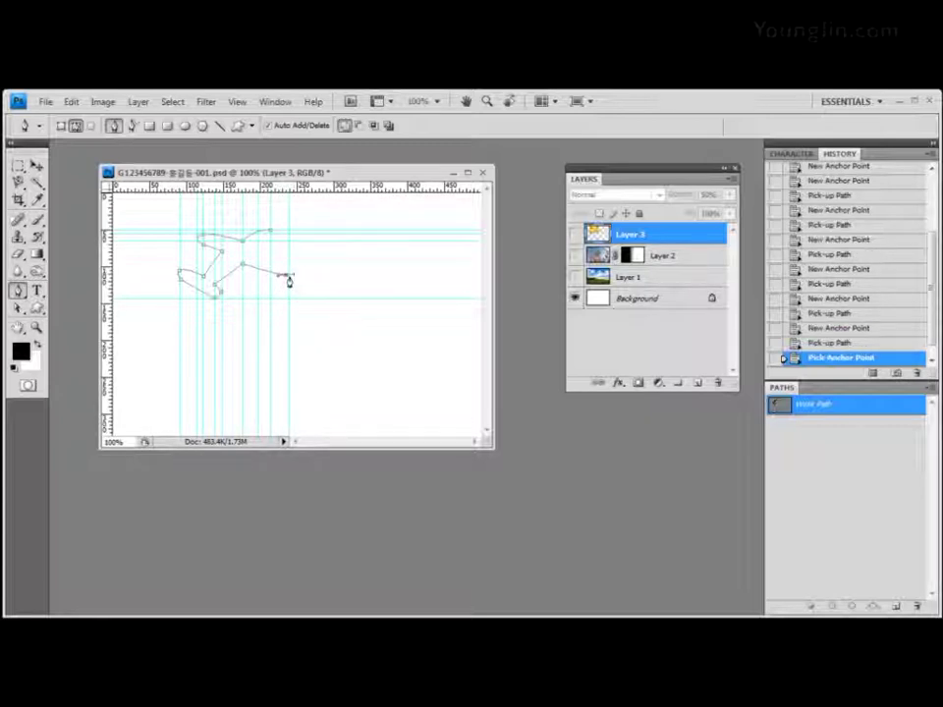
left_click(289, 275)
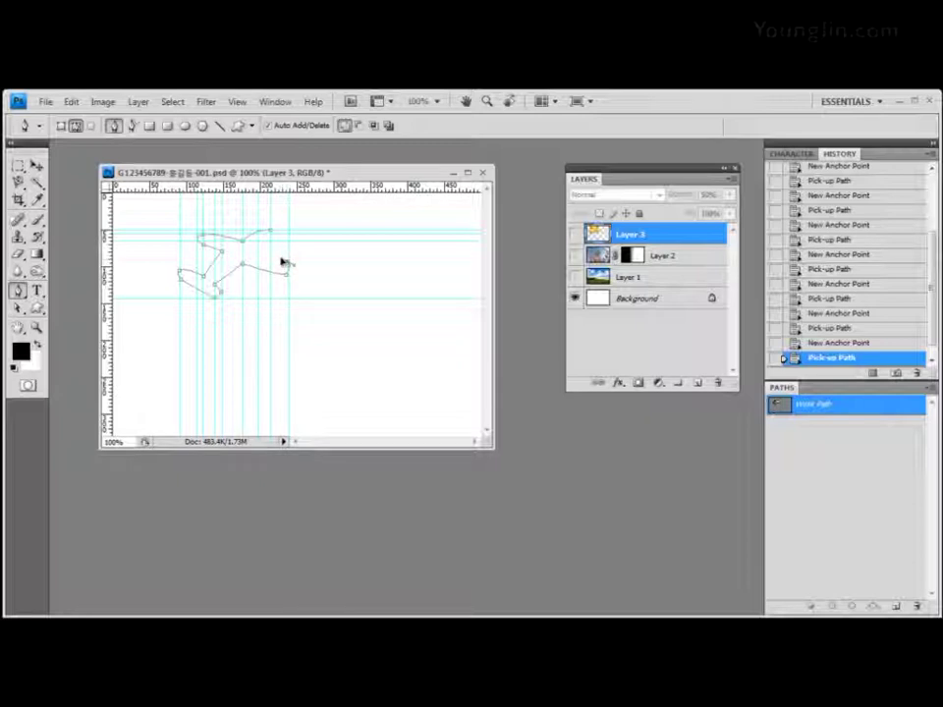
left_click(291, 280)
left_click(288, 276)
left_click(287, 273)
left_click(274, 261)
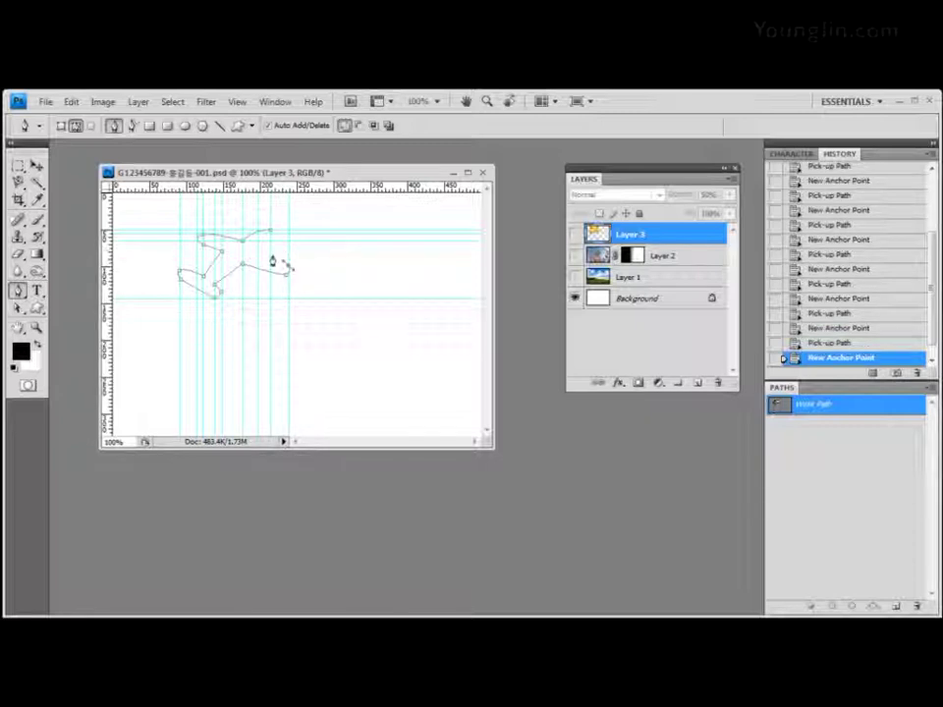
Try a curved anchor at about (217, 83) px, and revert the path to its state before that anchor
left_click(267, 259)
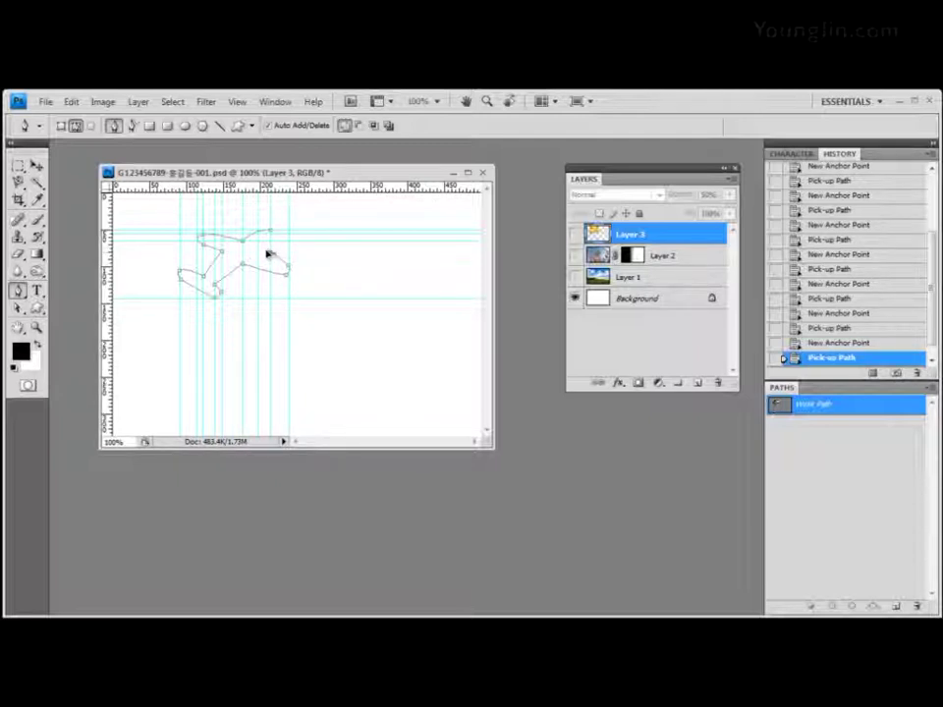
left_click(270, 256)
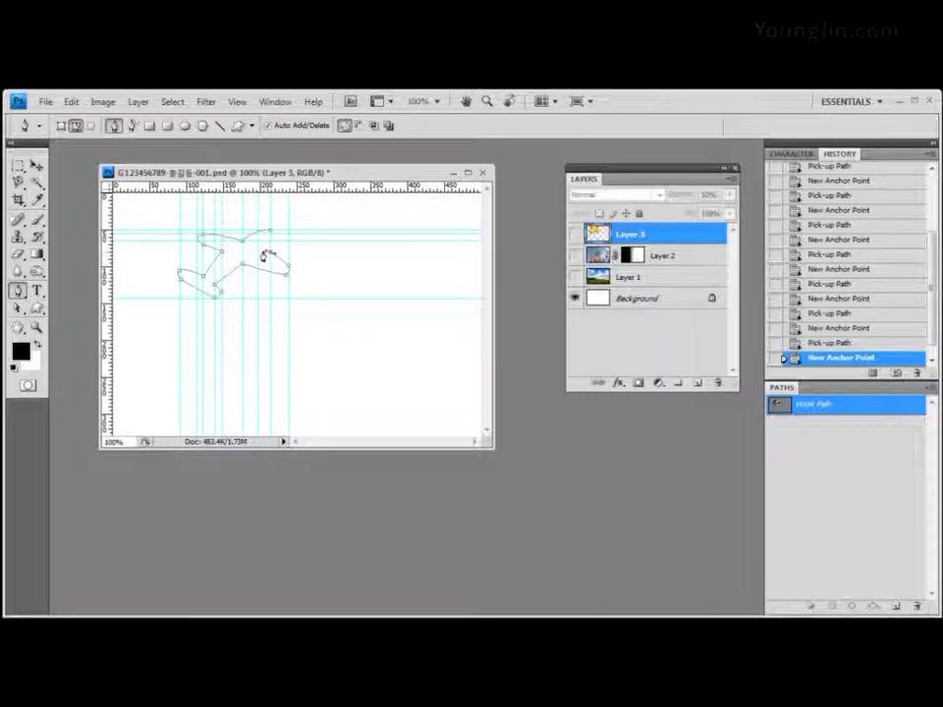
left_click(833, 349)
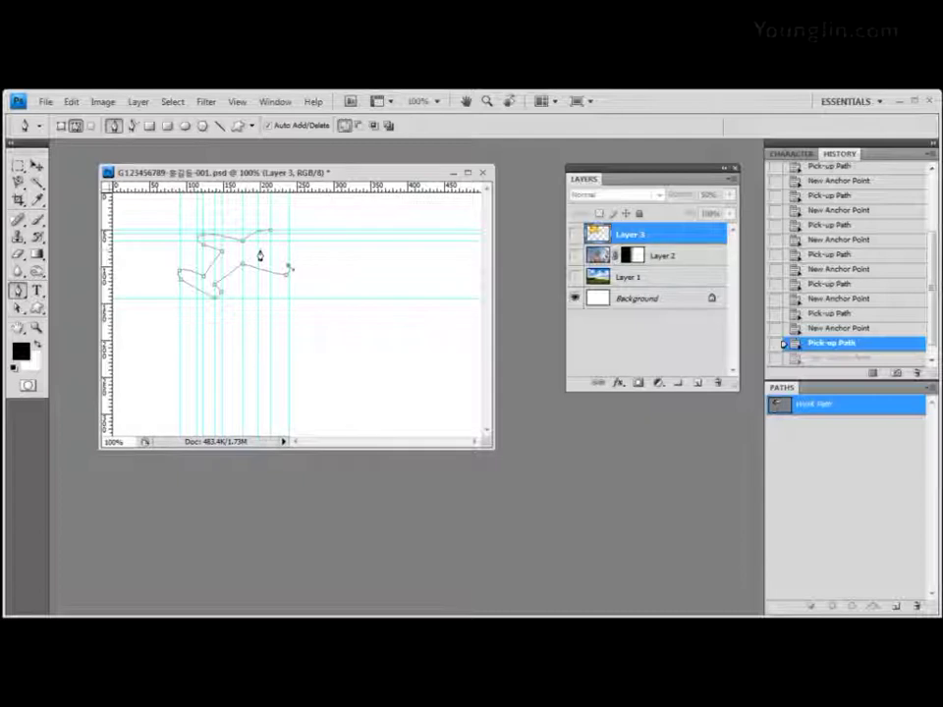
Add anchors at about (197, 79) and (217, 63) px, and close the path with a curve at its starting anchor
left_click_drag(257, 258, 246, 252)
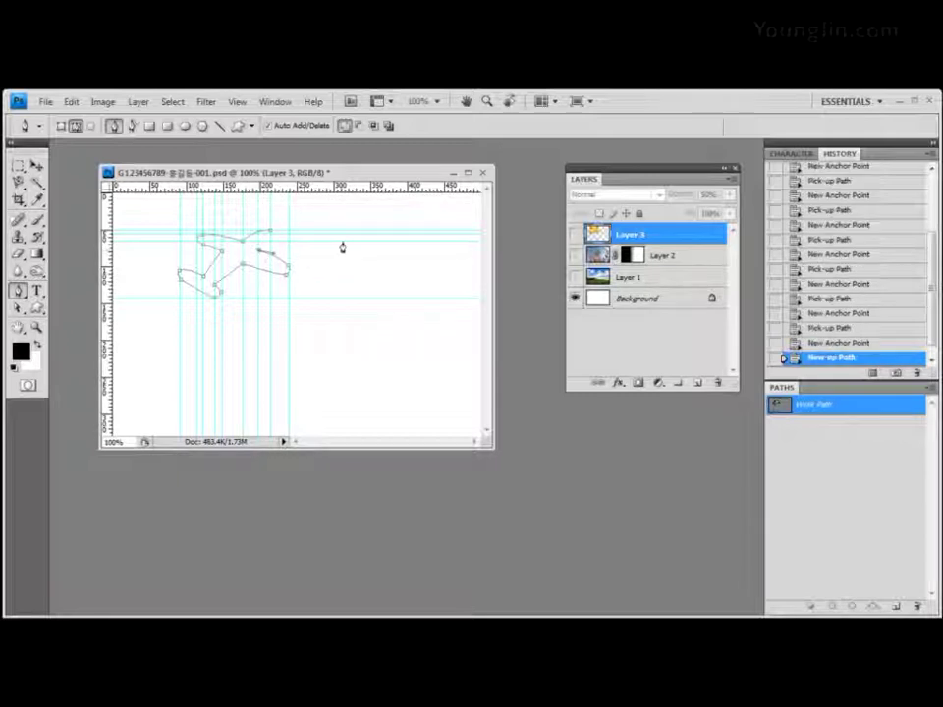
left_click(271, 235)
left_click(273, 240)
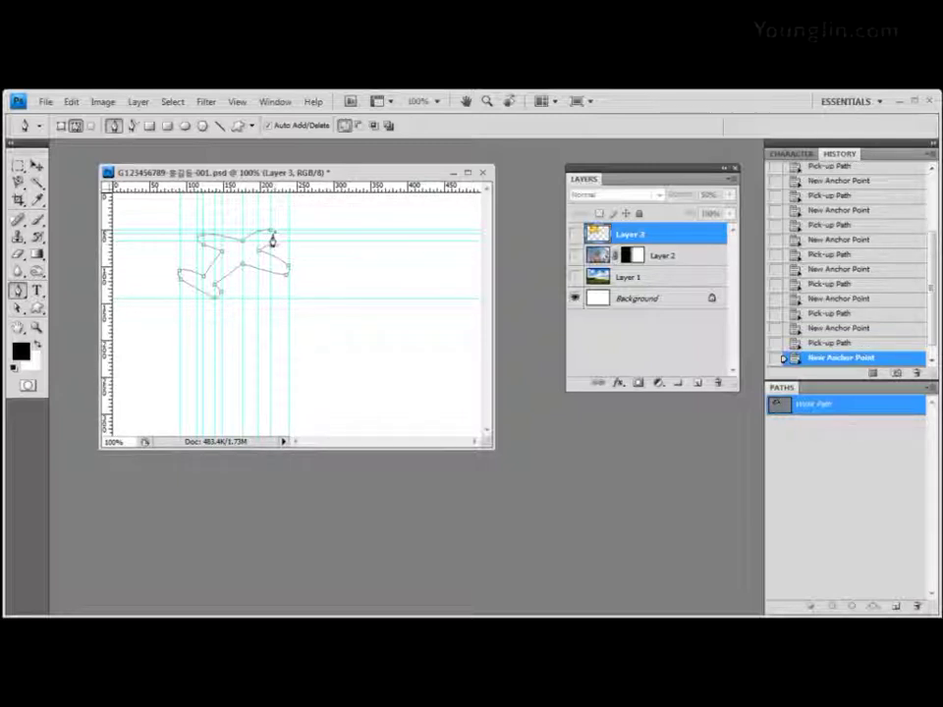
left_click(272, 241)
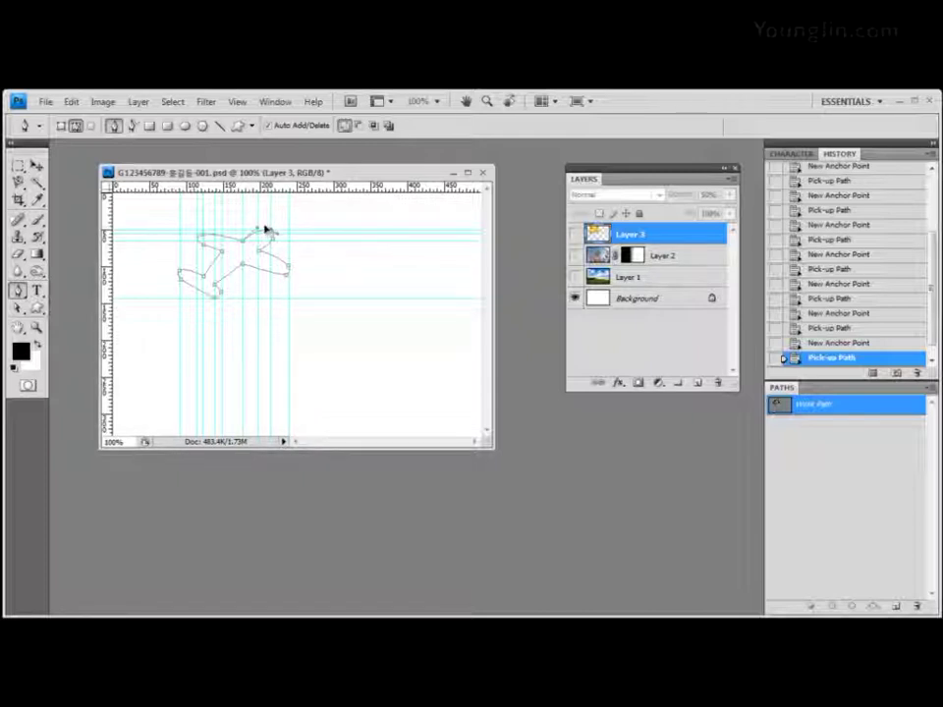
left_click(269, 233)
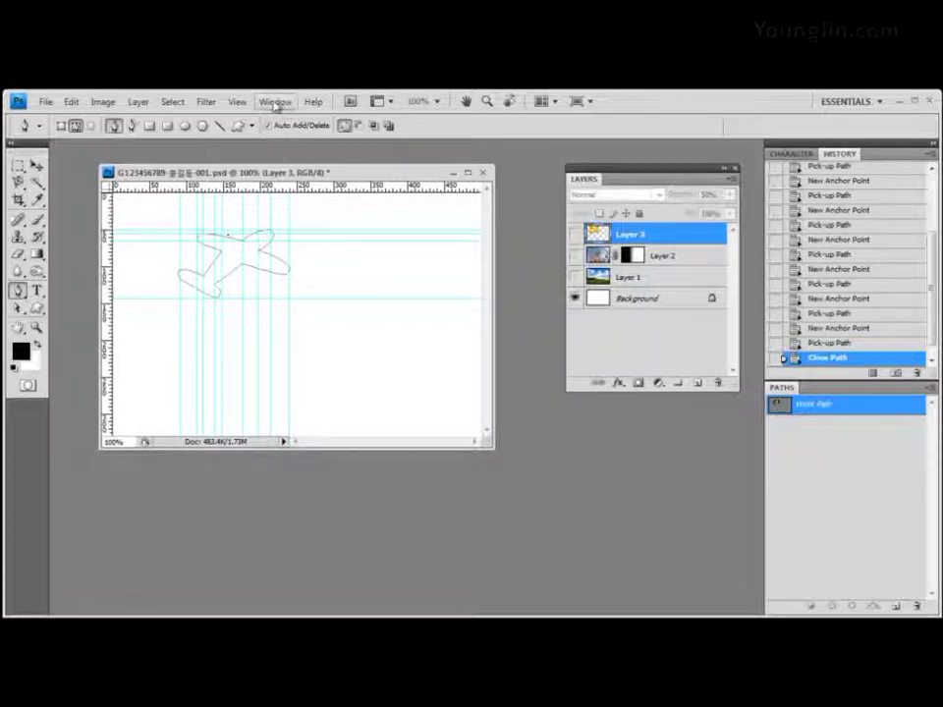
Clear all guides from the document and show Layer 1, Layer 2 and Layer 3
left_click(249, 104)
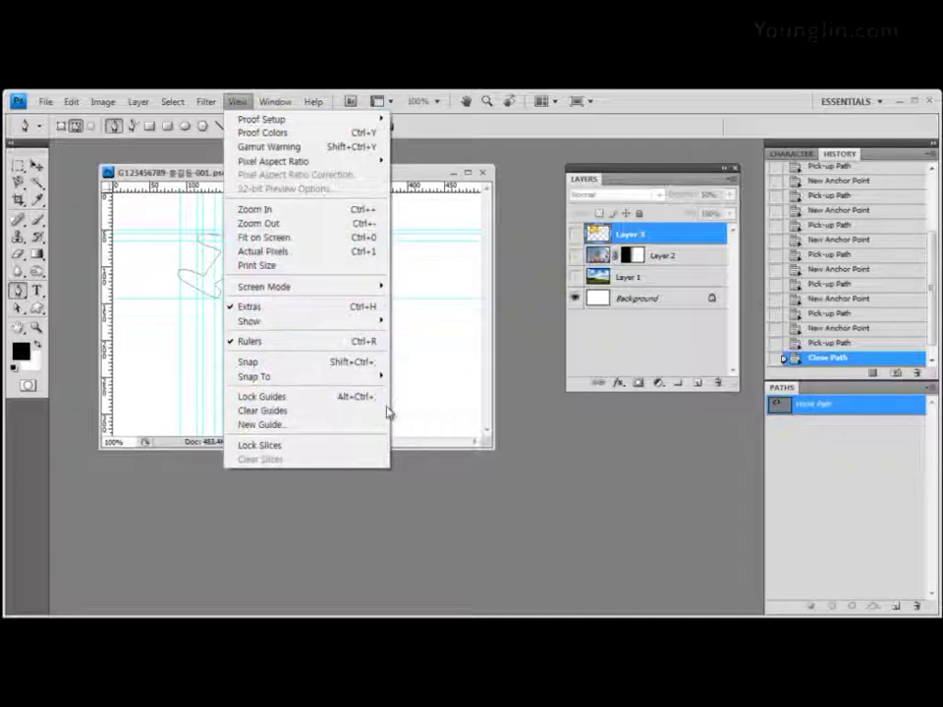
left_click(289, 413)
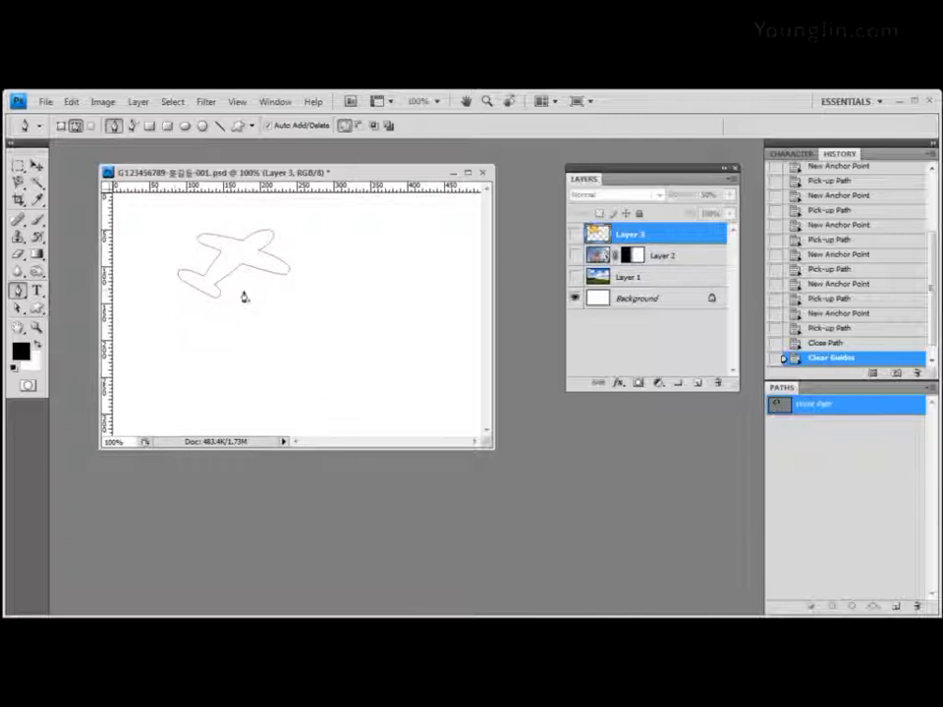
left_click_drag(577, 278, 574, 234)
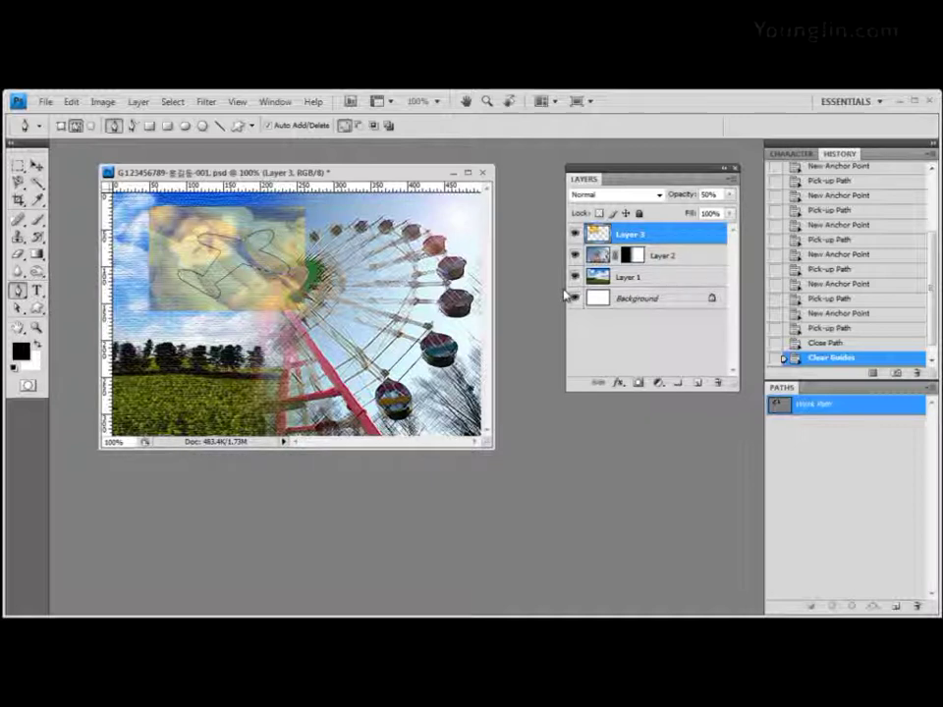
Save the work path as Path 1, and mask Layer 3 with the selection loaded from it
double_click(825, 408)
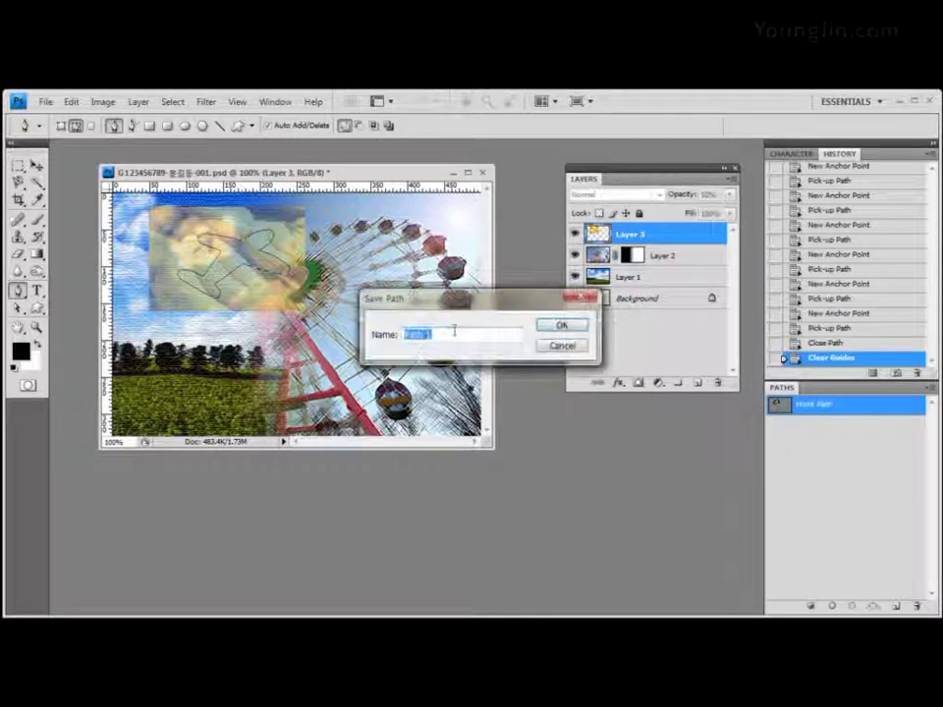
left_click(566, 334)
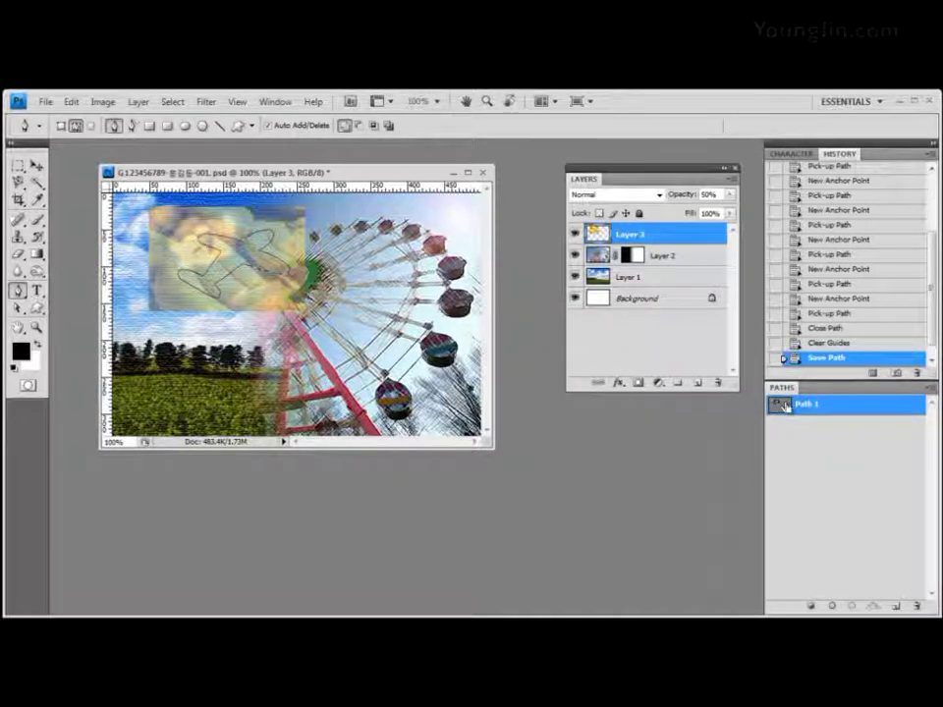
key("ctrl+Return")
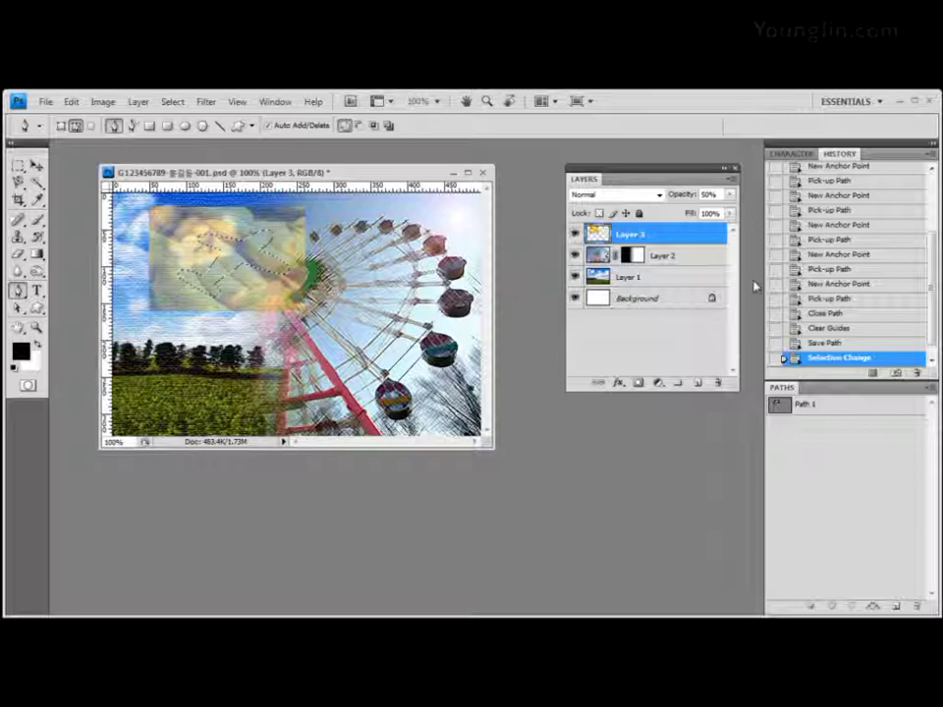
left_click(640, 384)
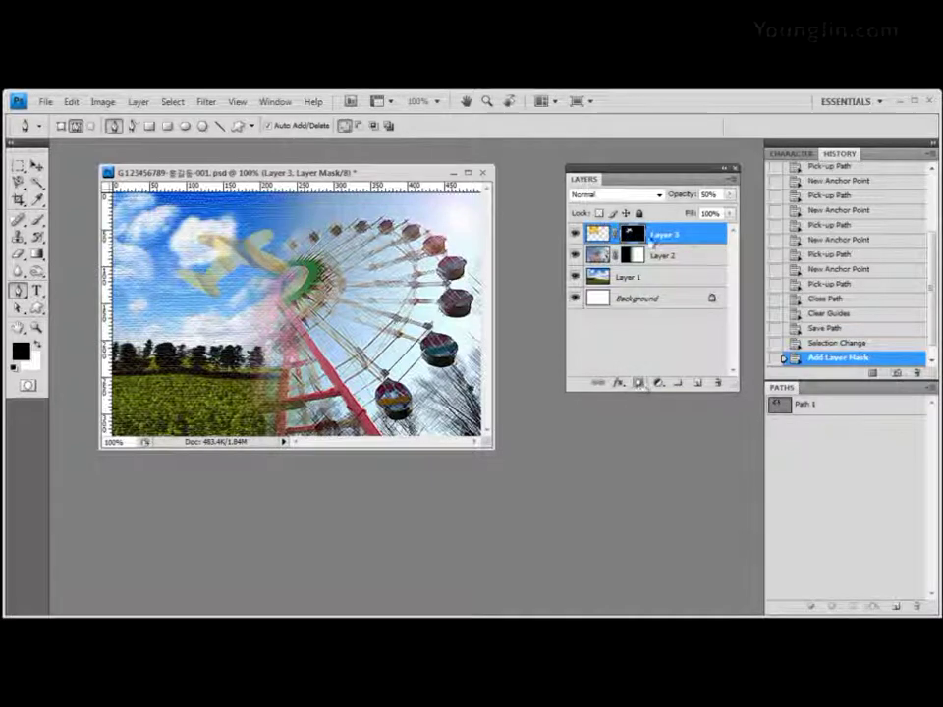
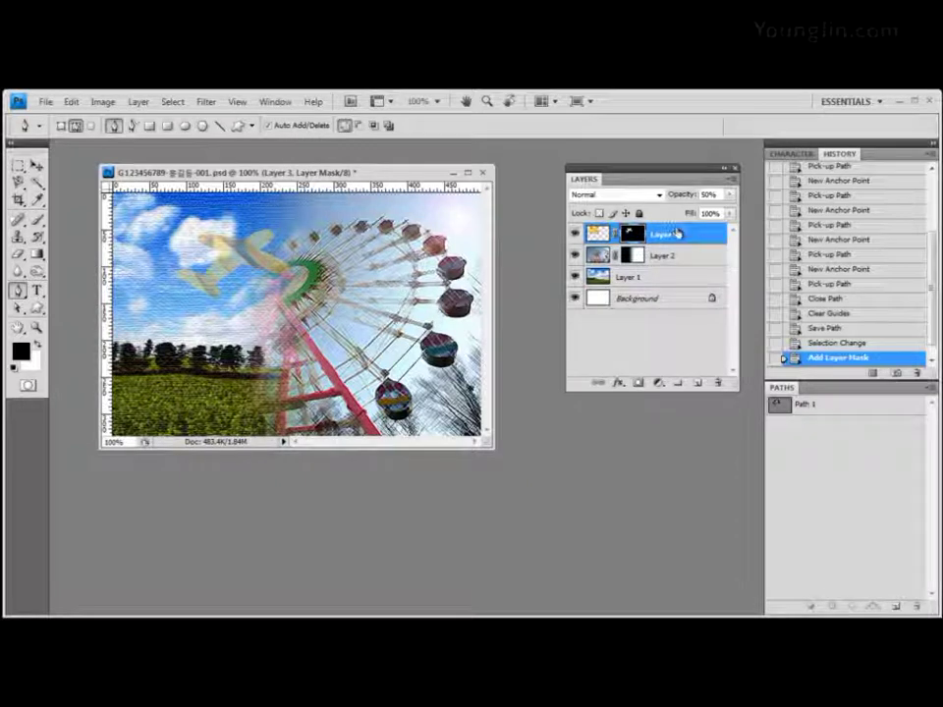
Add a Stroke layer style to the masked Layer 3 with its size set to 2 px
left_click(620, 384)
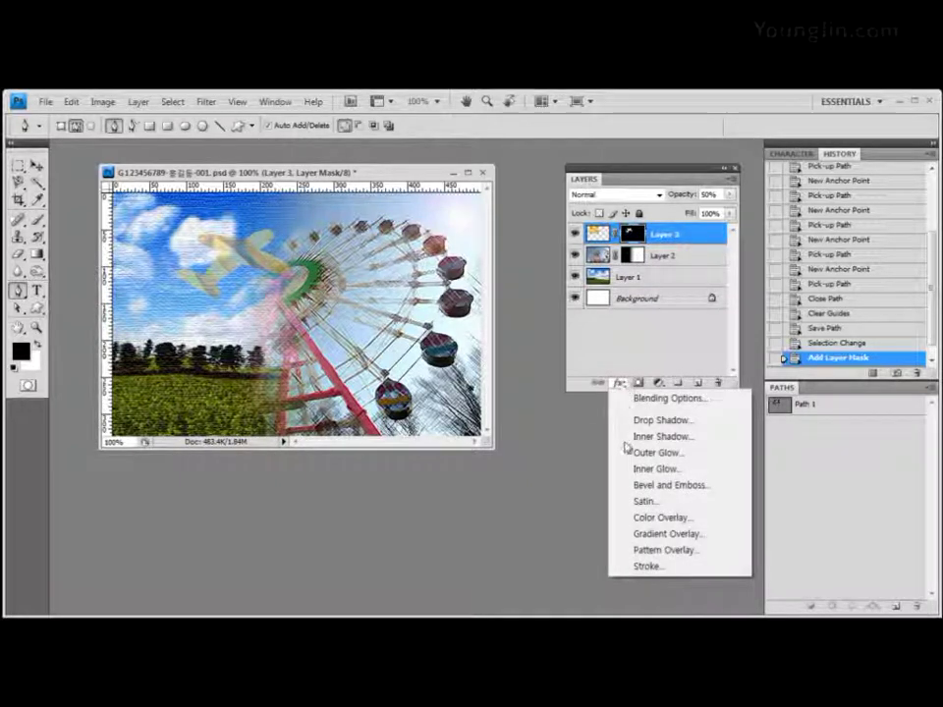
key("Escape")
key("h")
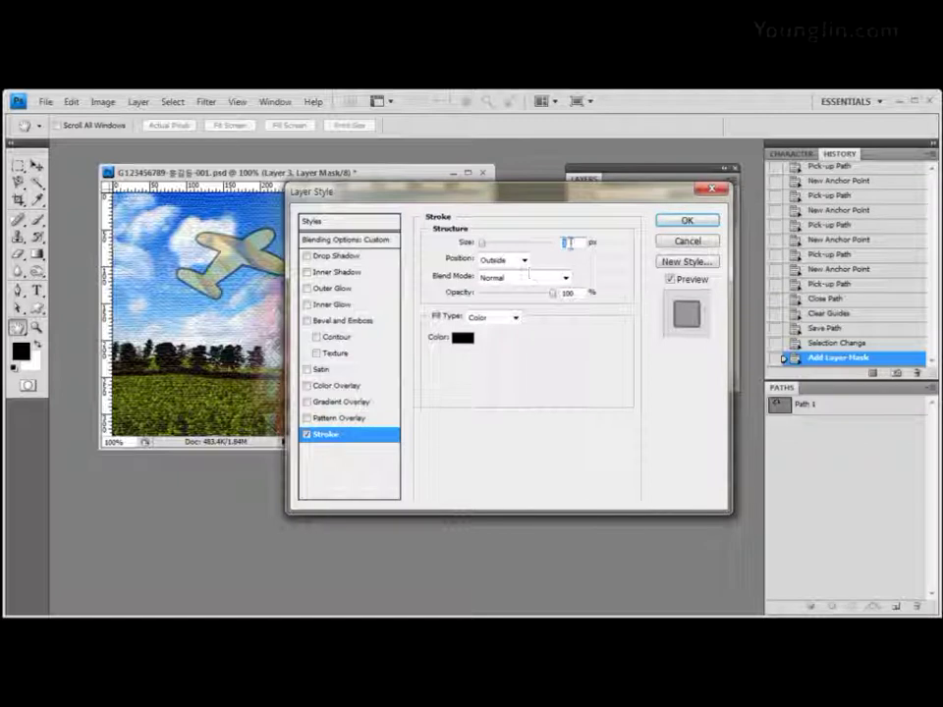
type("2")
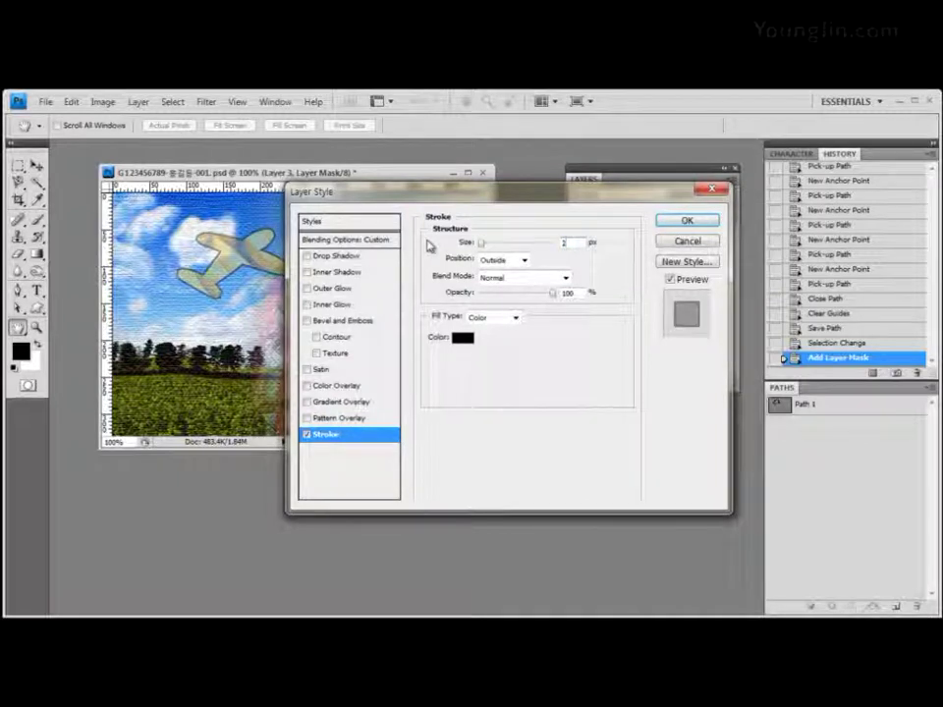
Set the stroke color of Layer 3 to white, ffffff
left_click(462, 338)
left_click(473, 431)
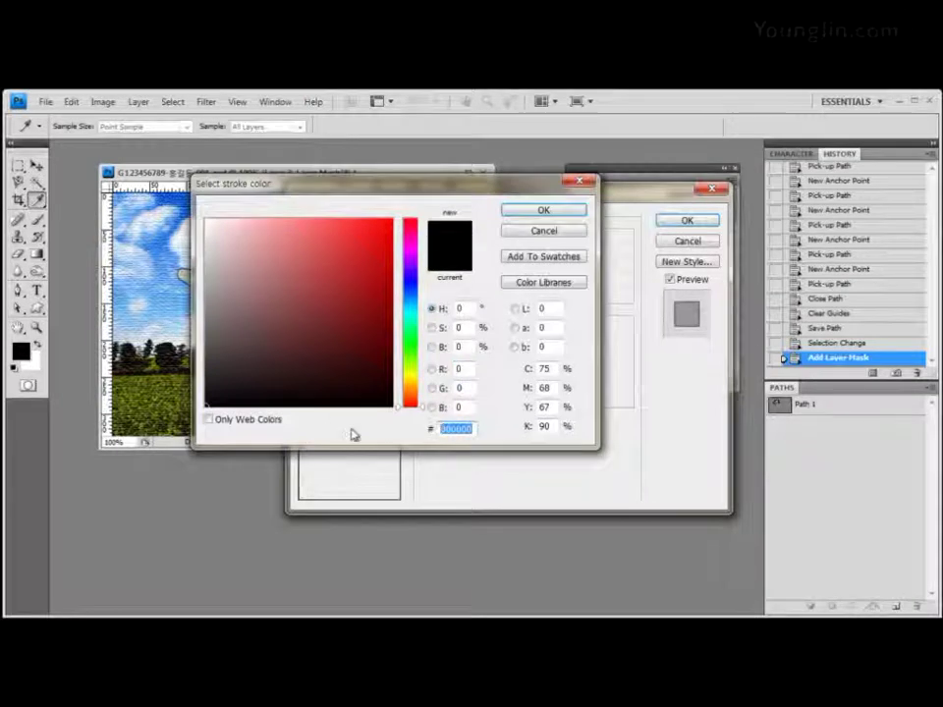
type("e")
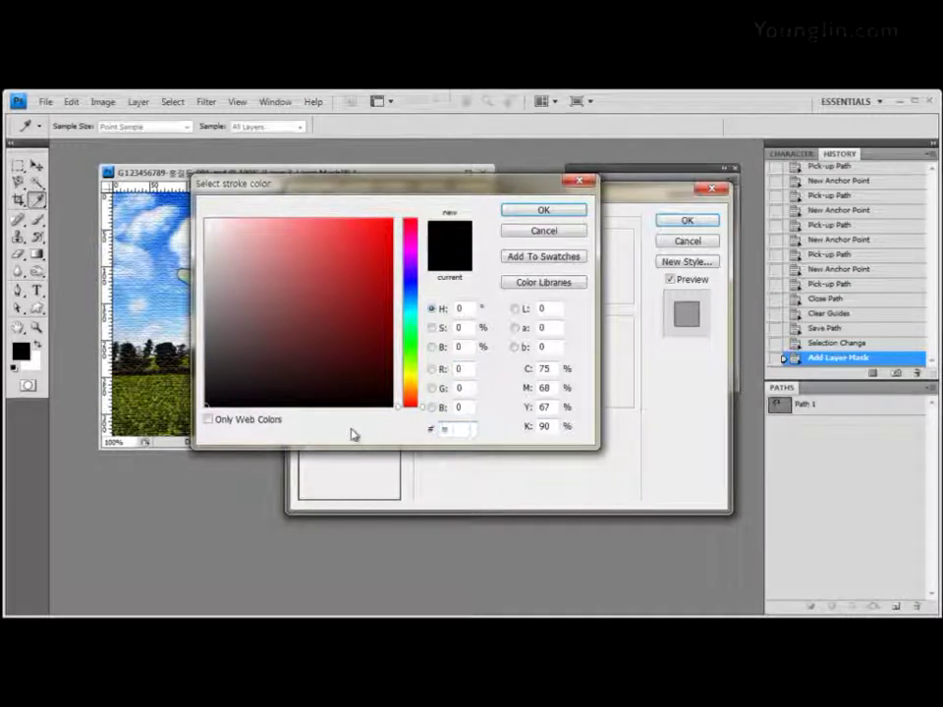
type("ffff")
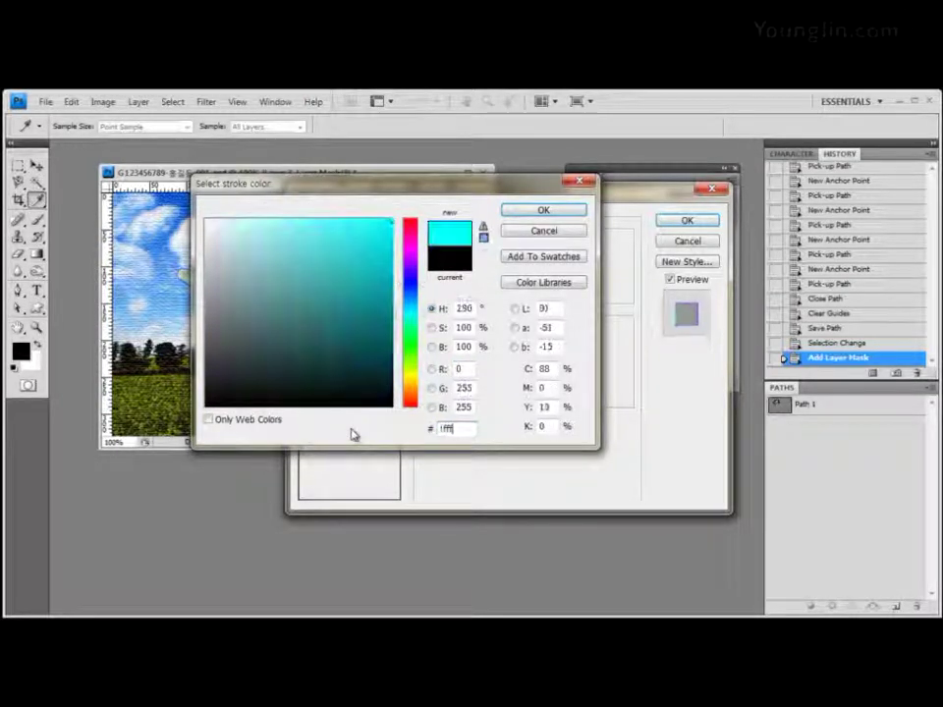
type("ff")
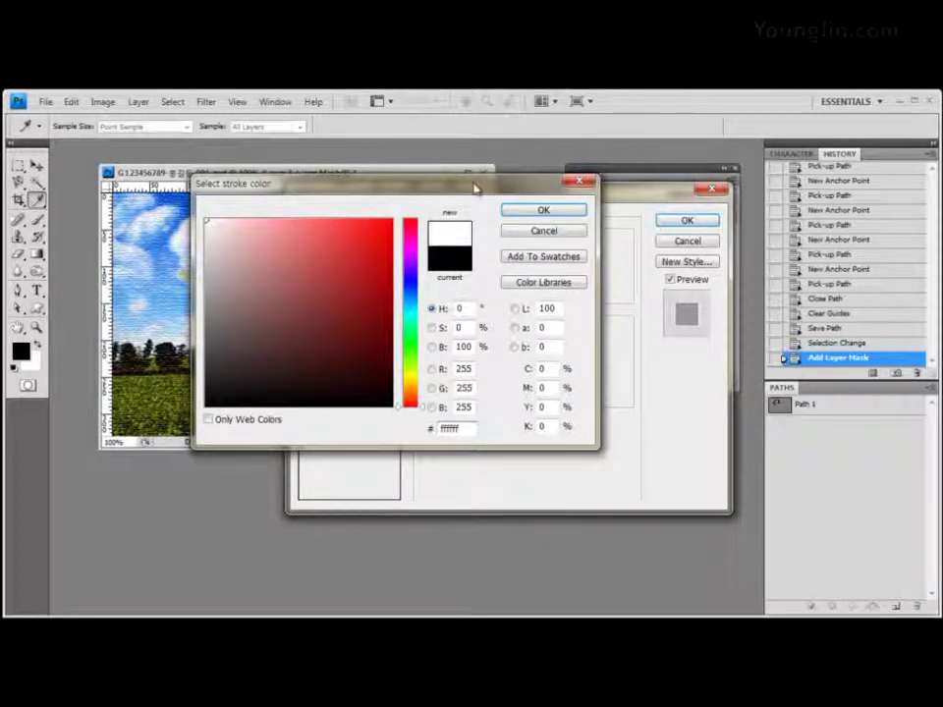
mouse_move(476, 187)
left_mouse_down()
mouse_move(439, 183)
mouse_move(435, 218)
left_mouse_up()
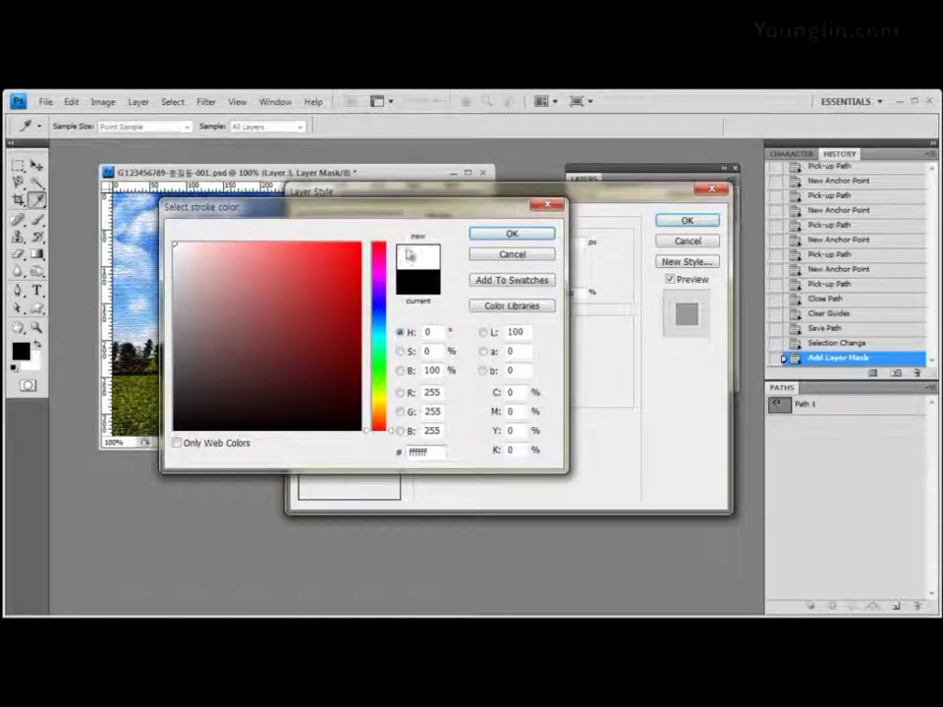
left_click(515, 237)
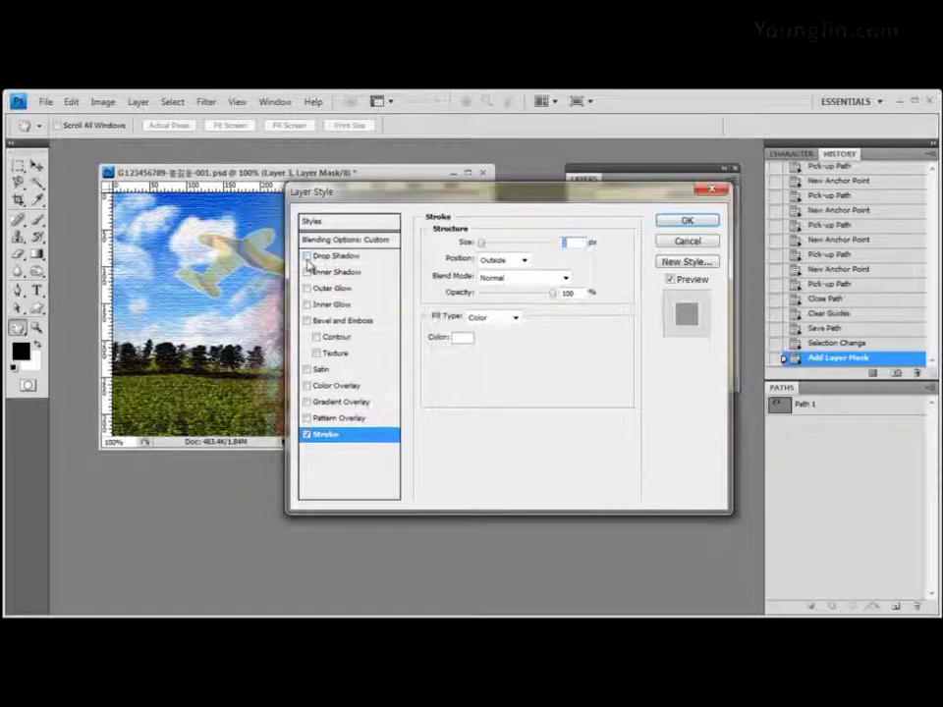
Add a Drop Shadow layer style to Layer 3 with its angle set to 120° and apply the styles
left_click(307, 256)
left_click(344, 256)
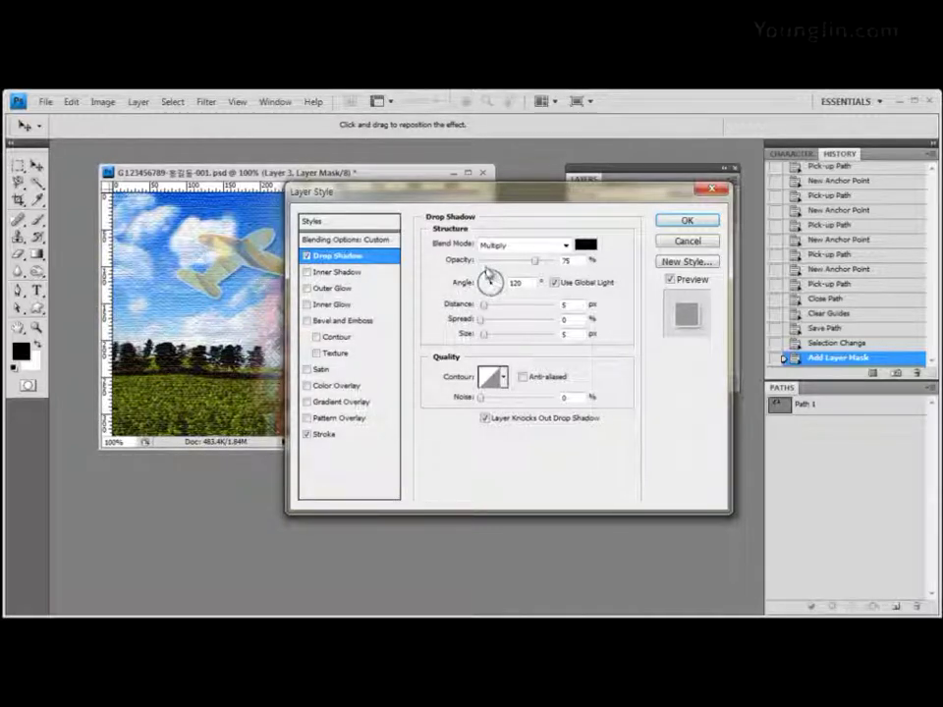
mouse_move(489, 275)
left_mouse_down()
mouse_move(460, 281)
mouse_move(488, 285)
left_mouse_up()
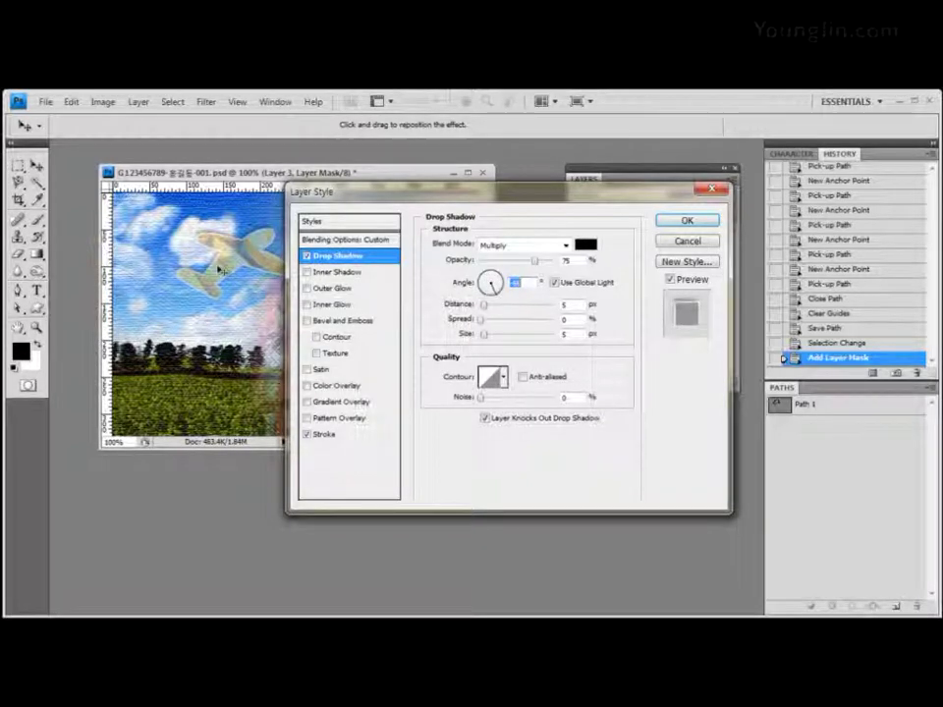
left_click_drag(385, 193, 436, 191)
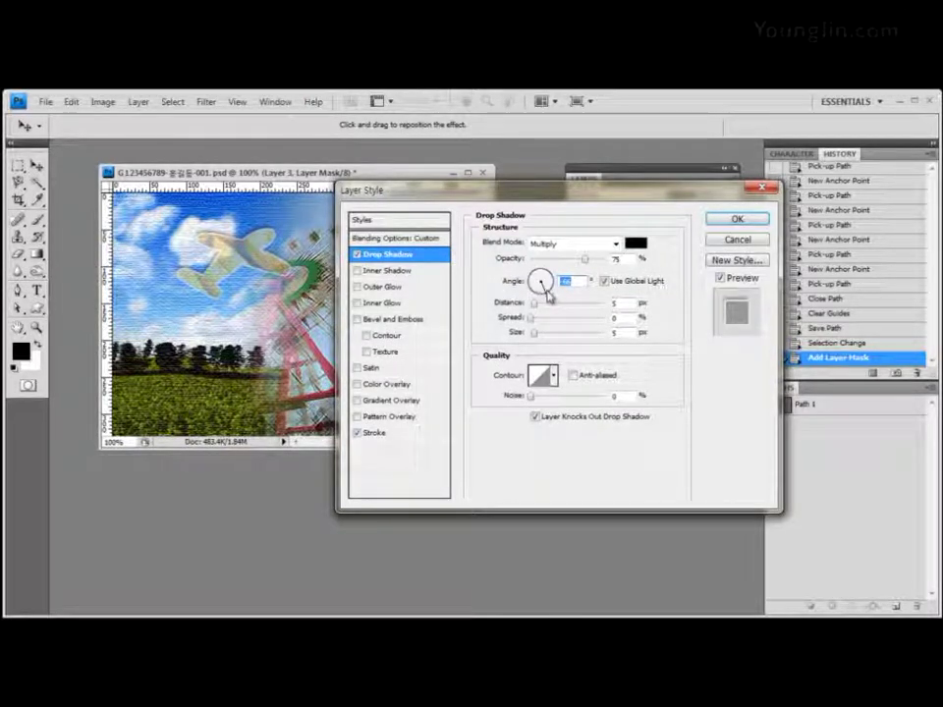
left_click_drag(547, 292, 536, 277)
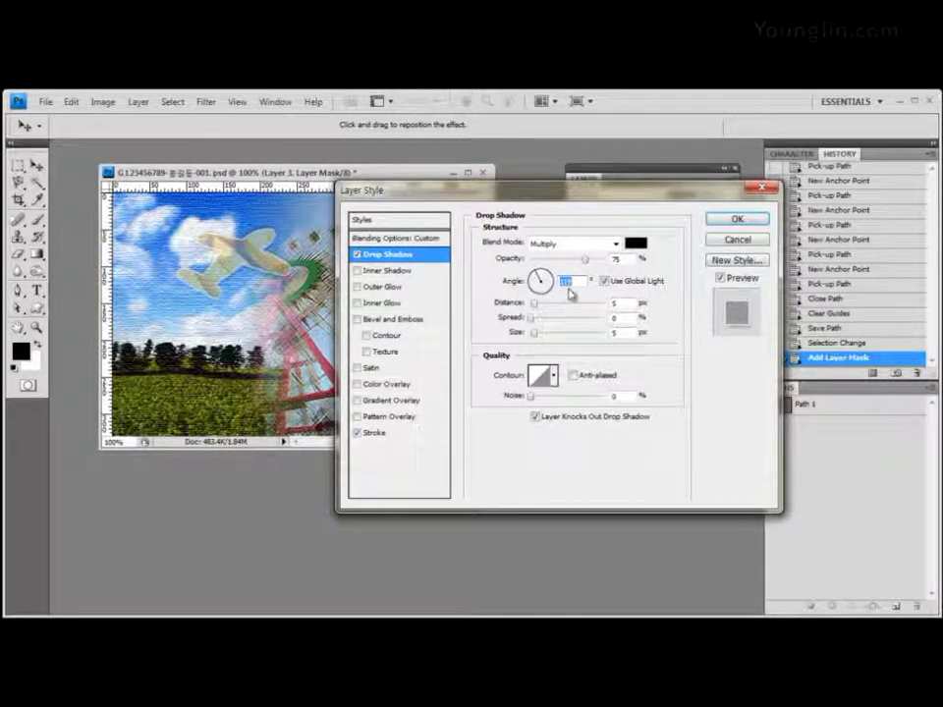
type("120")
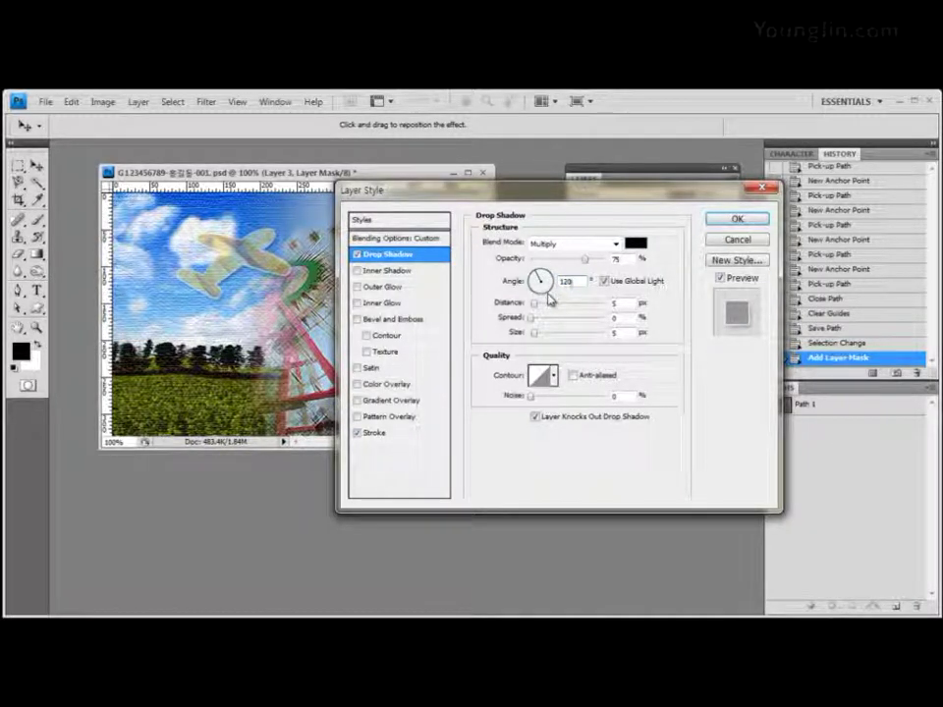
left_click(738, 219)
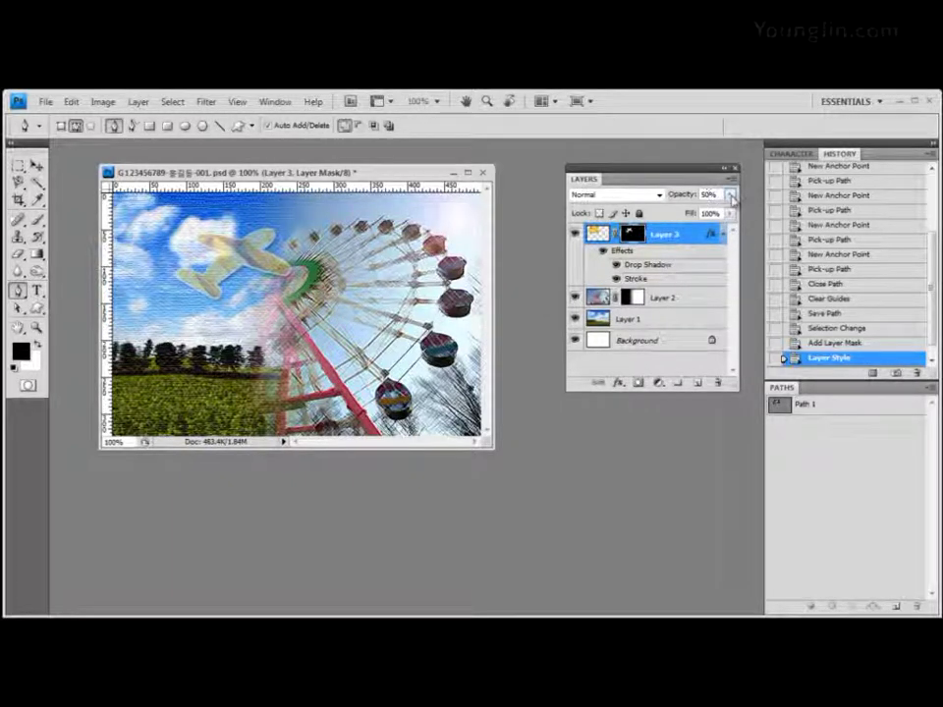
Set the opacity of Layer 3 to 100% and make its image, rather than its mask, active
left_click(729, 193)
left_click_drag(699, 220, 745, 218)
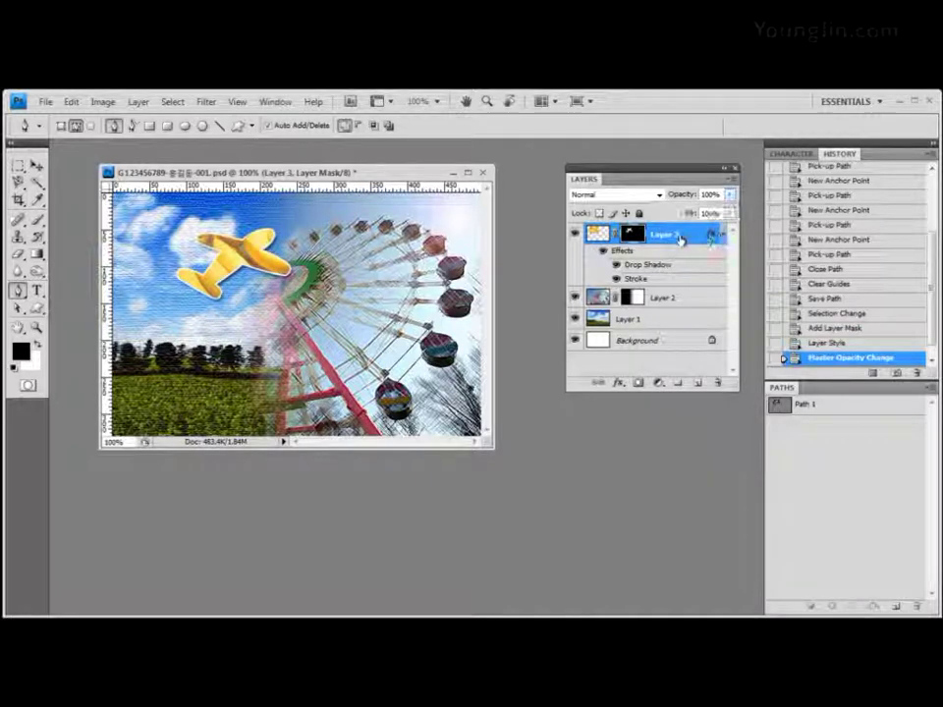
left_click(598, 232)
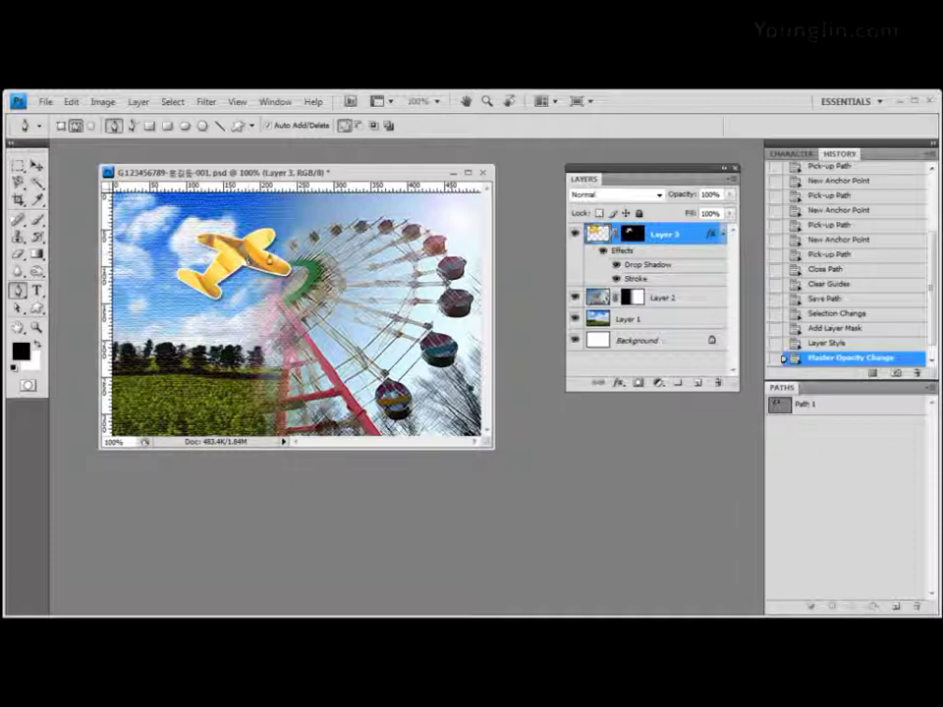
Try scaling Layer 3 together with its linked layer mask to 85% using Free Transform
left_click(36, 166)
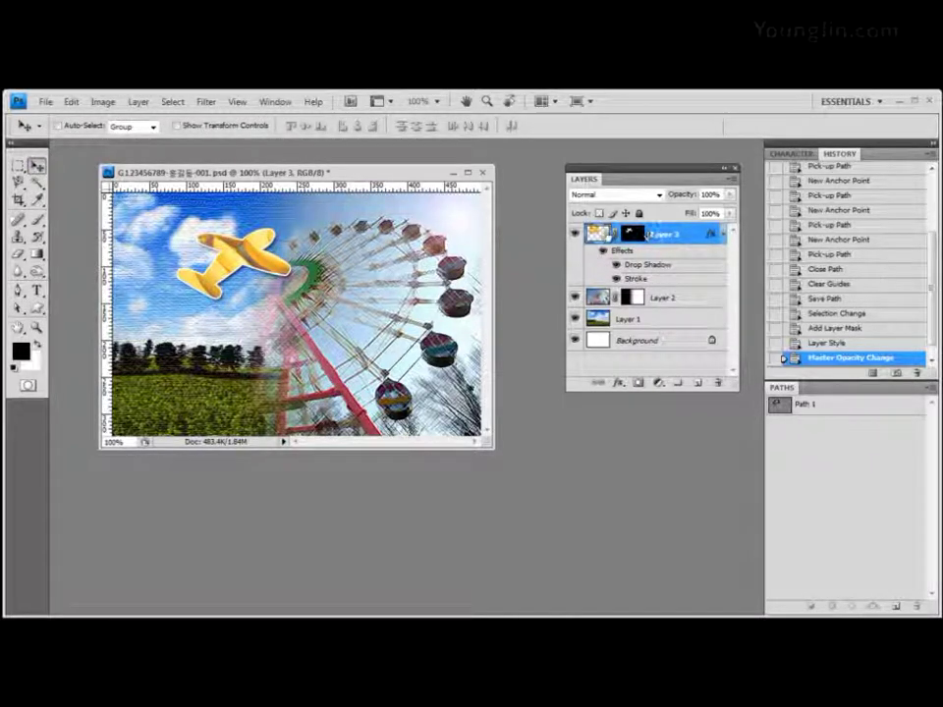
left_click(612, 236)
left_click(630, 237)
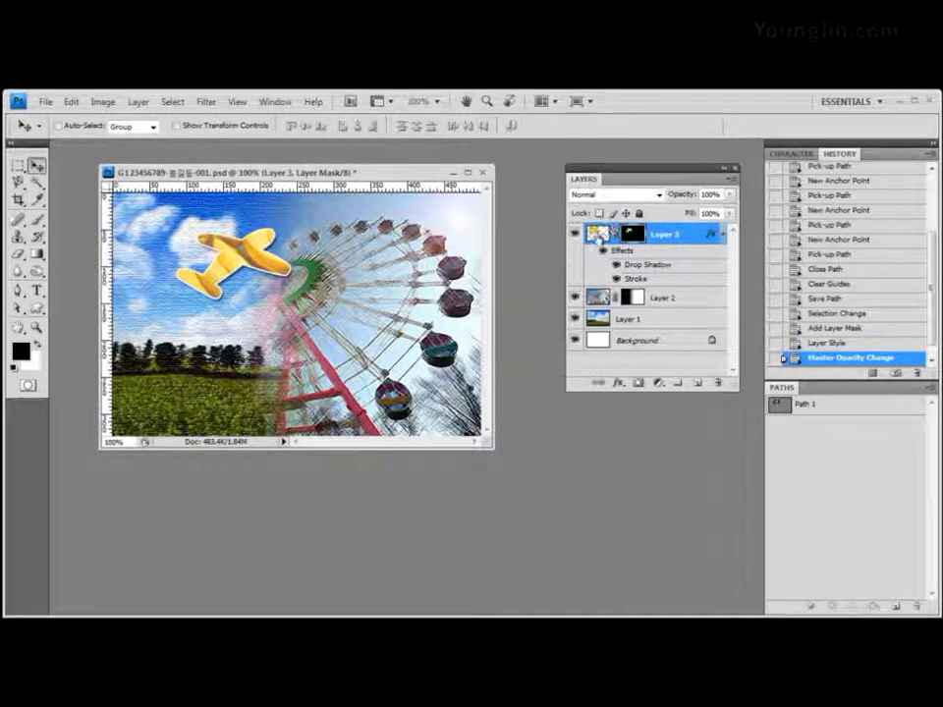
key("ctrl+2")
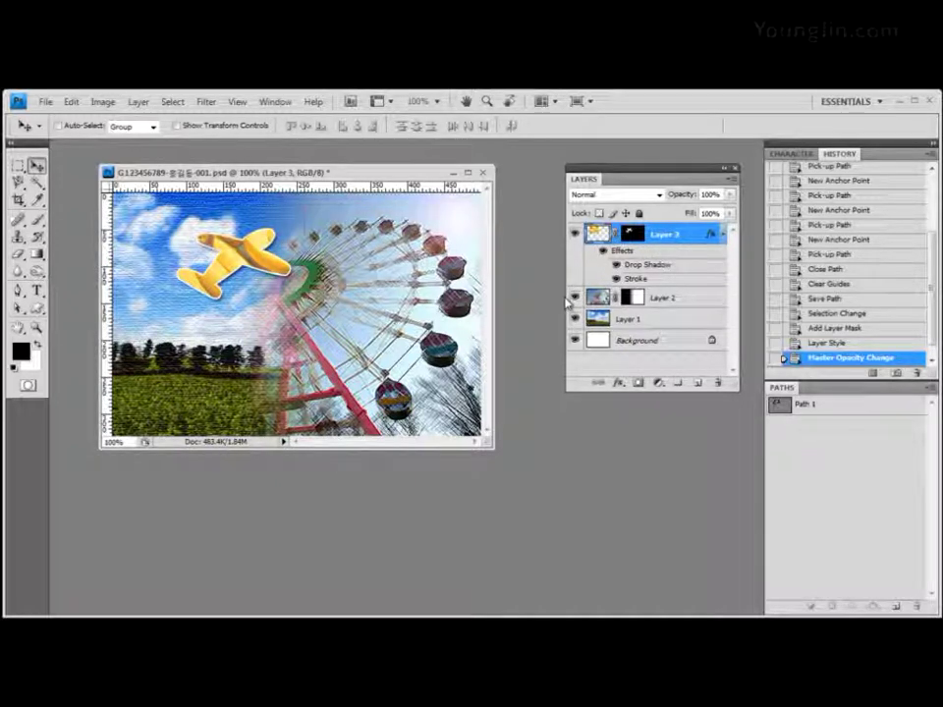
key("ctrl+t")
mouse_move(164, 211)
left_mouse_down()
mouse_move(118, 162)
mouse_move(185, 232)
mouse_move(138, 172)
mouse_move(208, 239)
mouse_move(180, 183)
mouse_move(173, 222)
left_mouse_up()
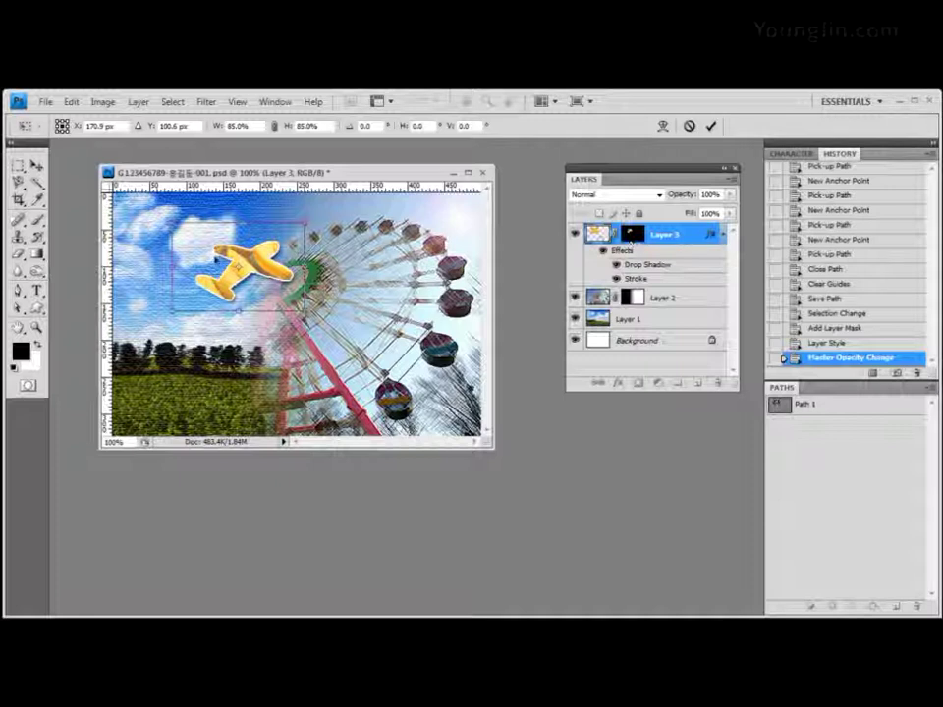
key("Return")
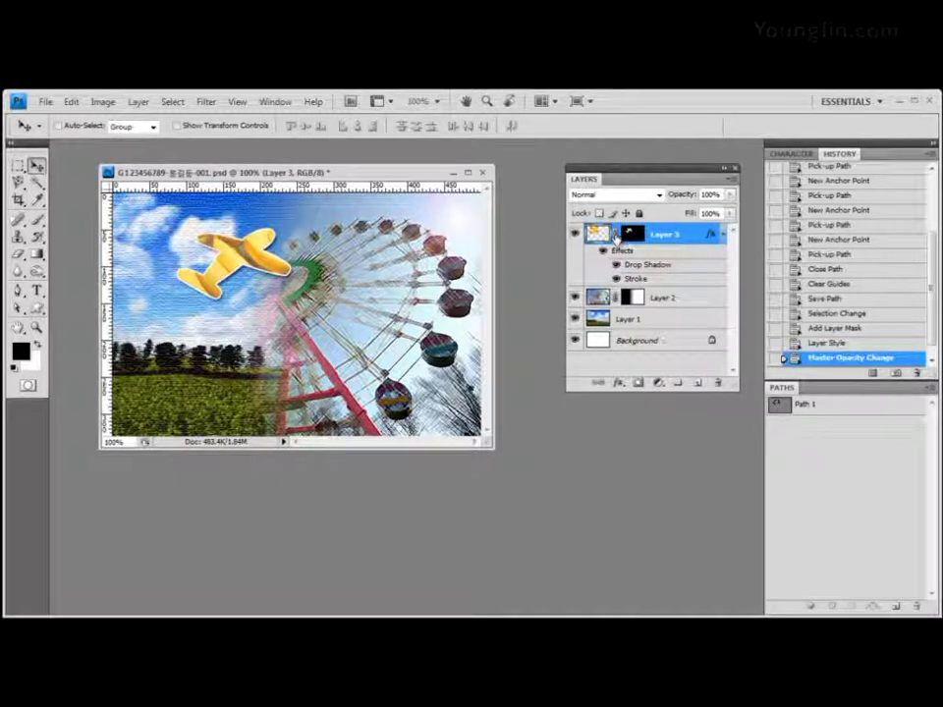
Unlink the layer mask of Layer 3, try scaling only the layer image to 100.3%, and relink the mask
left_click(617, 236)
left_click(617, 236)
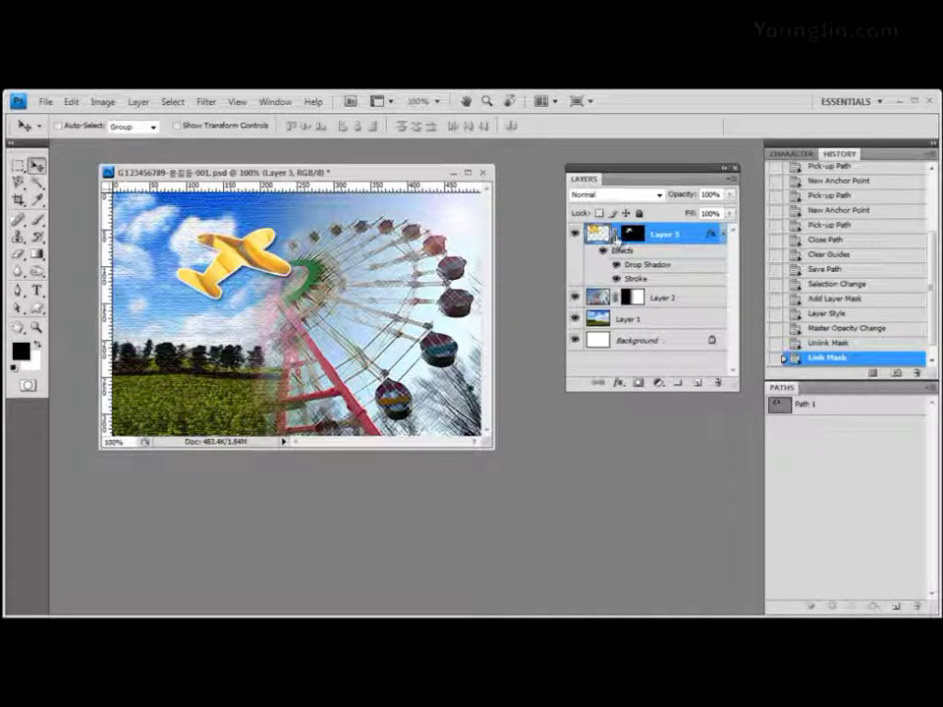
left_click(617, 236)
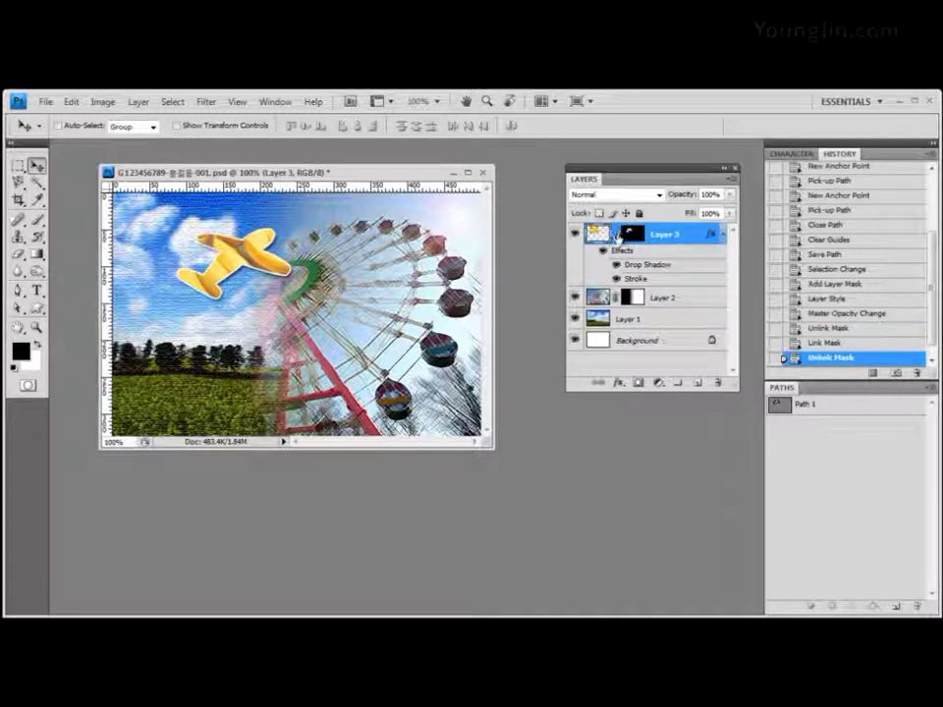
key("ctrl+t")
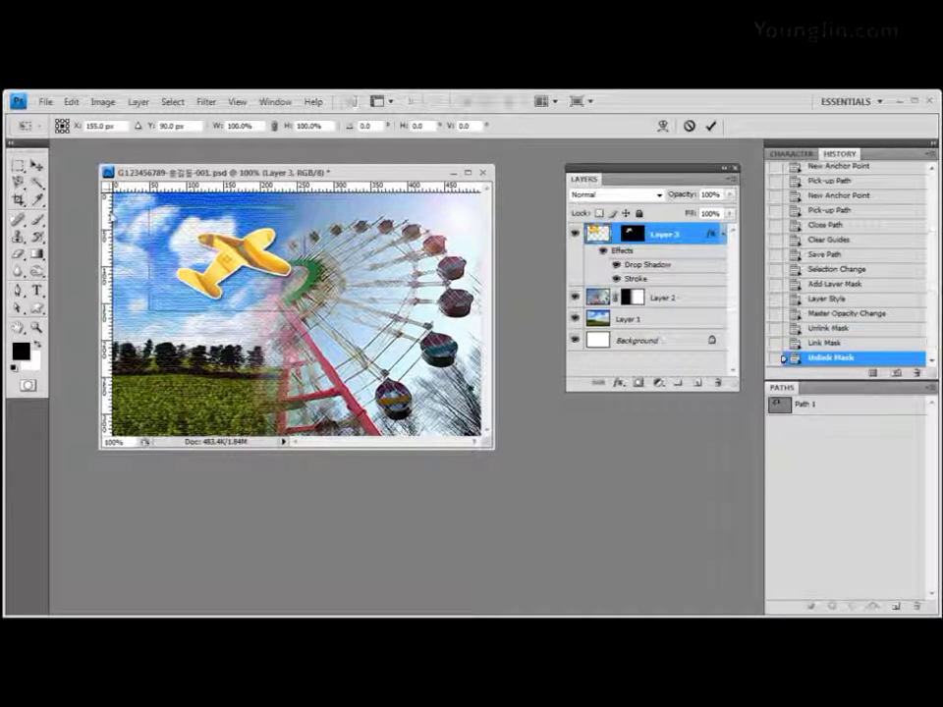
mouse_move(152, 209)
left_mouse_down()
mouse_move(133, 167)
mouse_move(167, 187)
mouse_move(147, 201)
mouse_move(203, 240)
mouse_move(175, 197)
mouse_move(122, 162)
mouse_move(162, 185)
mouse_move(149, 207)
mouse_move(181, 214)
mouse_move(149, 207)
left_mouse_up()
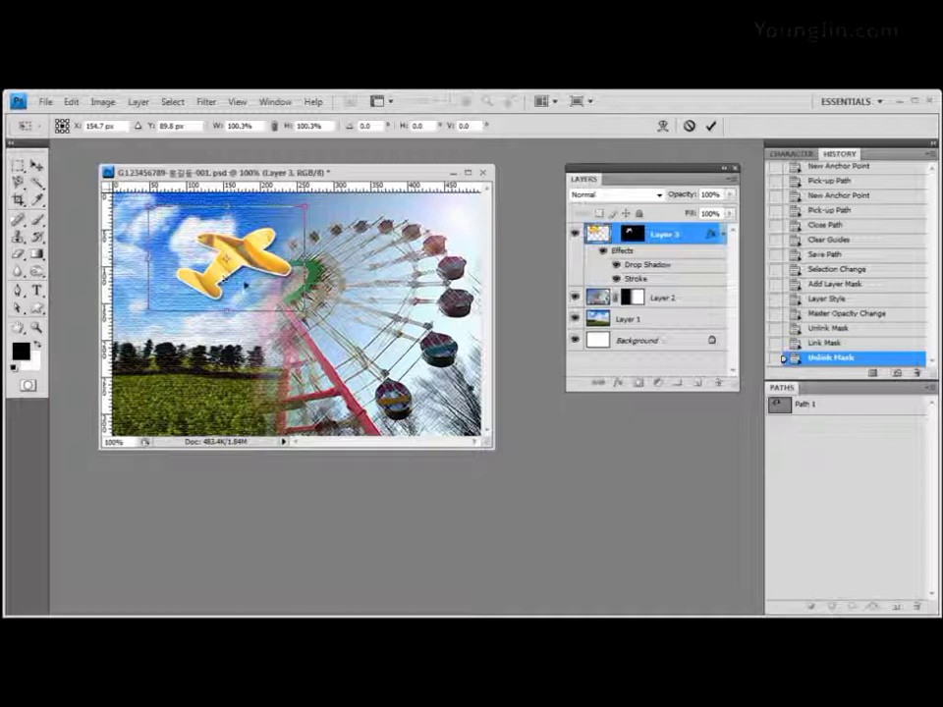
key("Return")
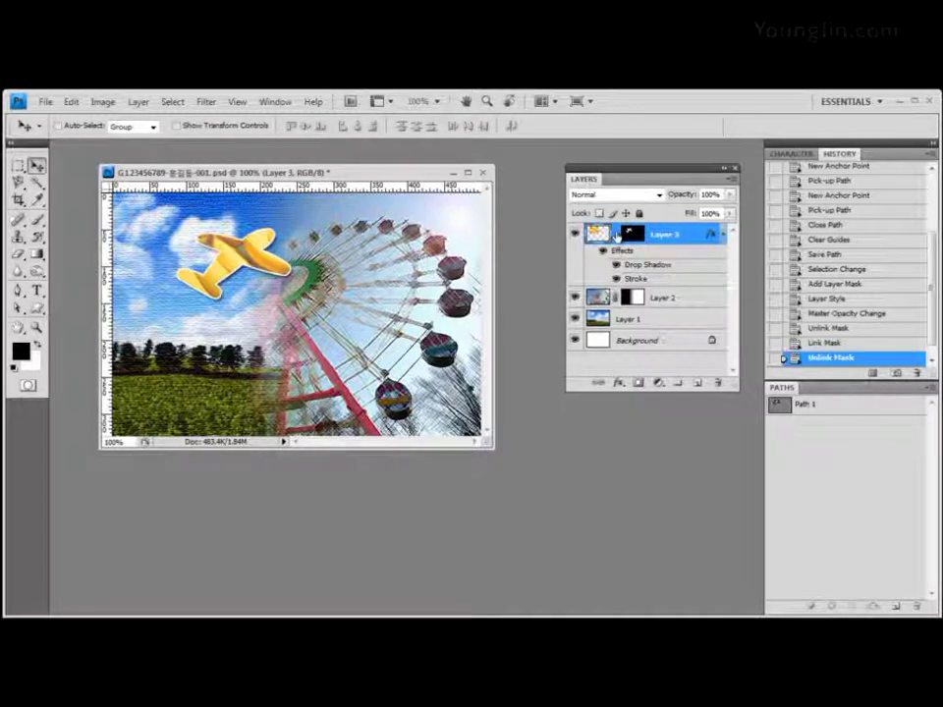
left_click(616, 236)
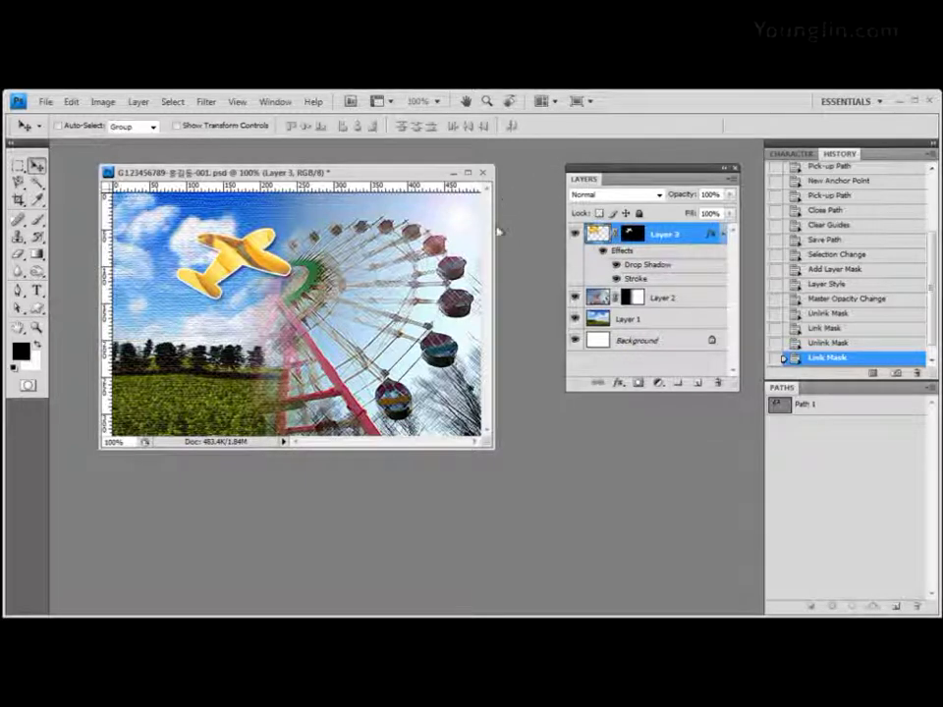
Set the Custom Shape tool to Shape Layers mode, replace its shapes with the Symbols set, and choose the front-view car
left_click_drag(413, 174, 441, 174)
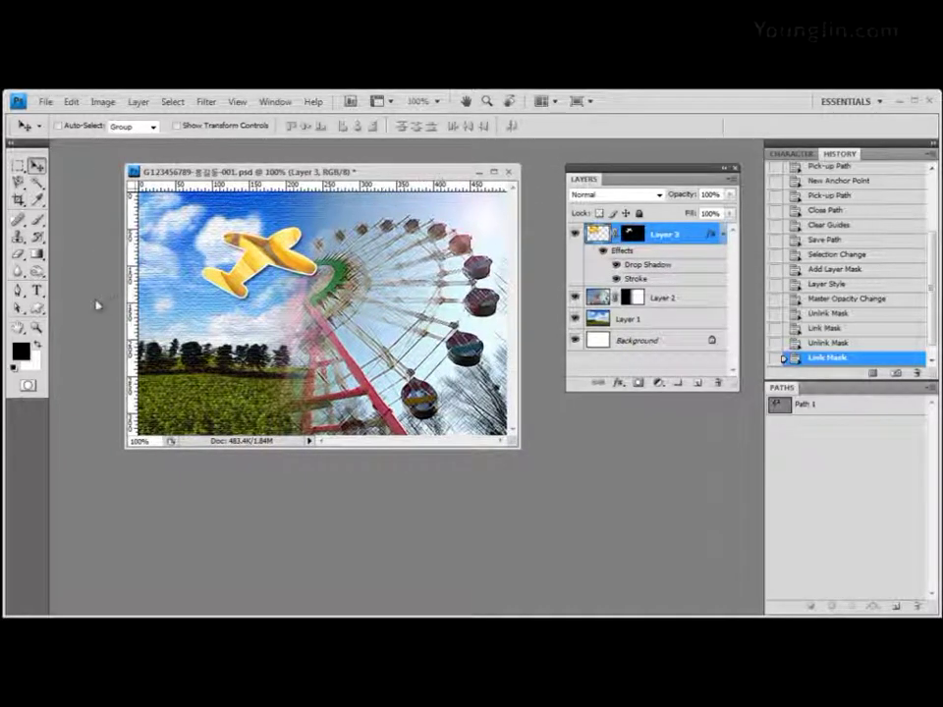
left_click(36, 307)
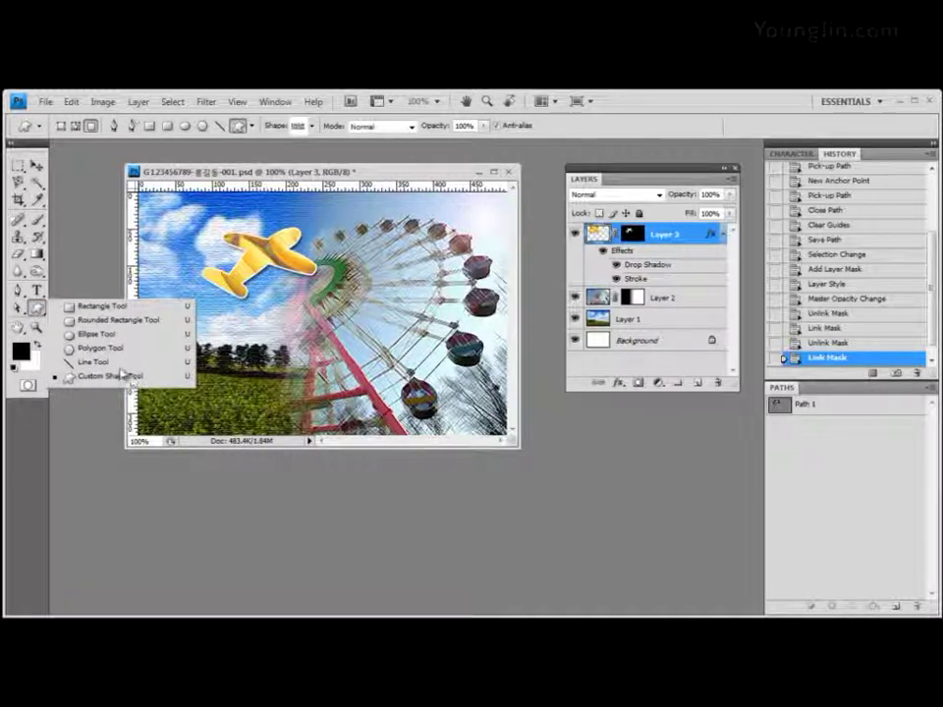
left_click(36, 309)
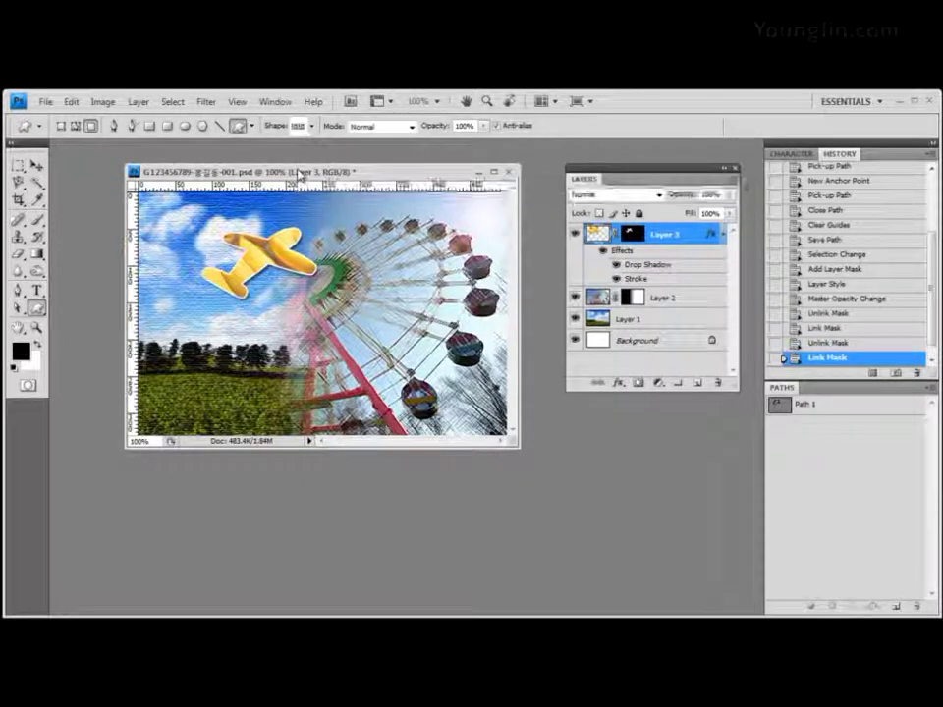
left_click(61, 128)
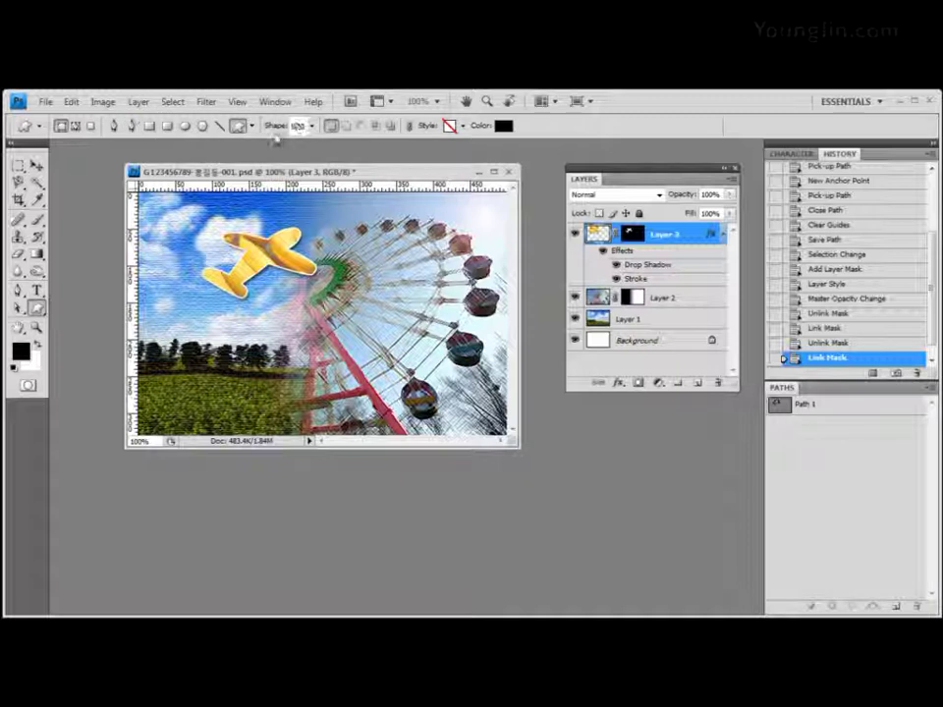
left_click(312, 126)
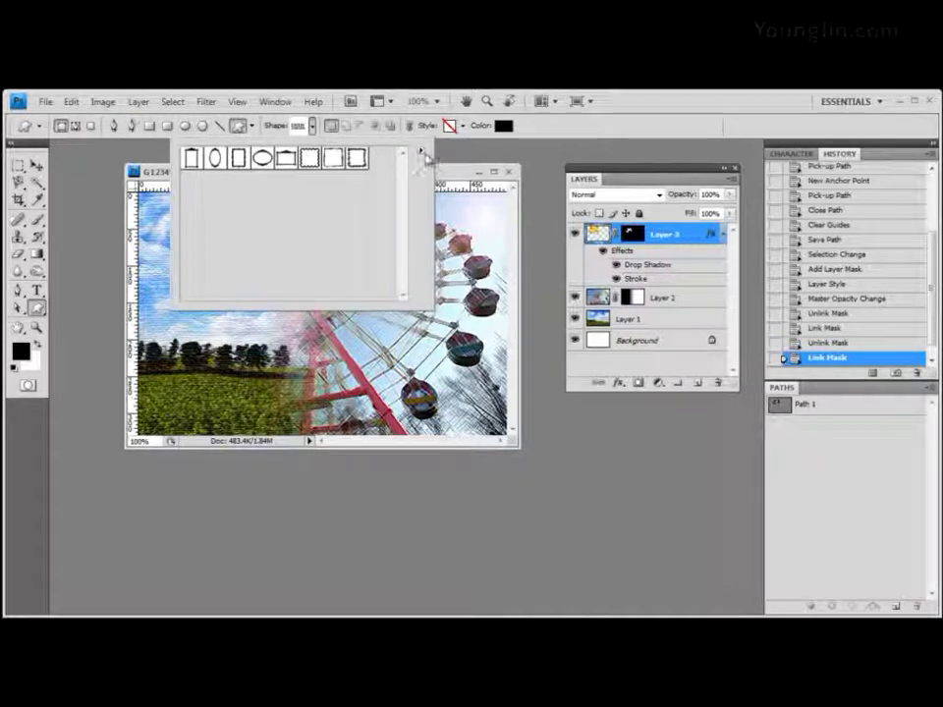
left_click(421, 152)
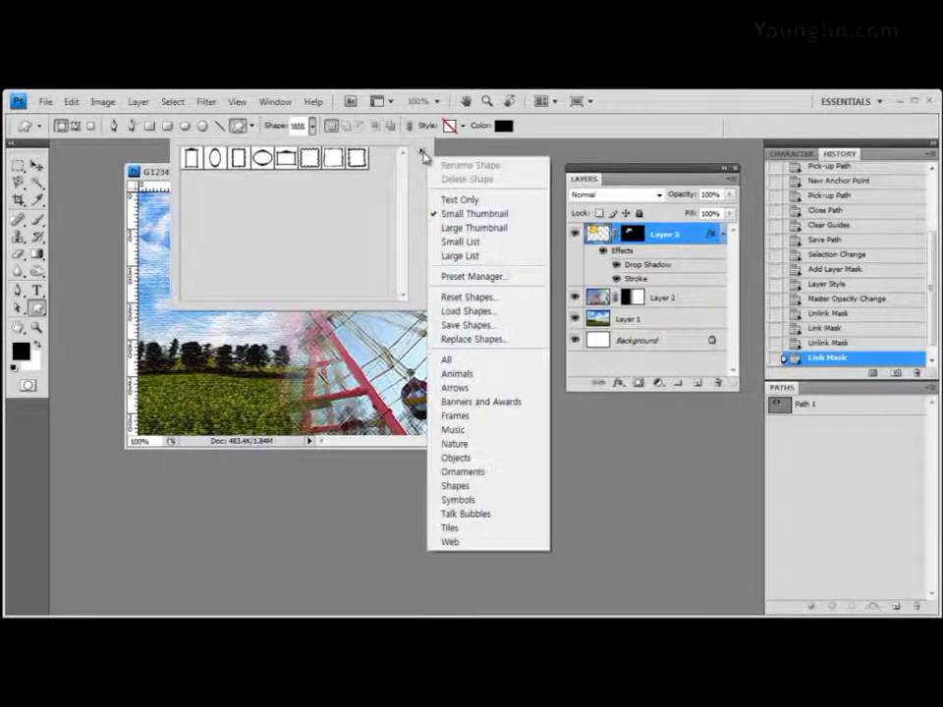
left_click(483, 503)
left_click(279, 309)
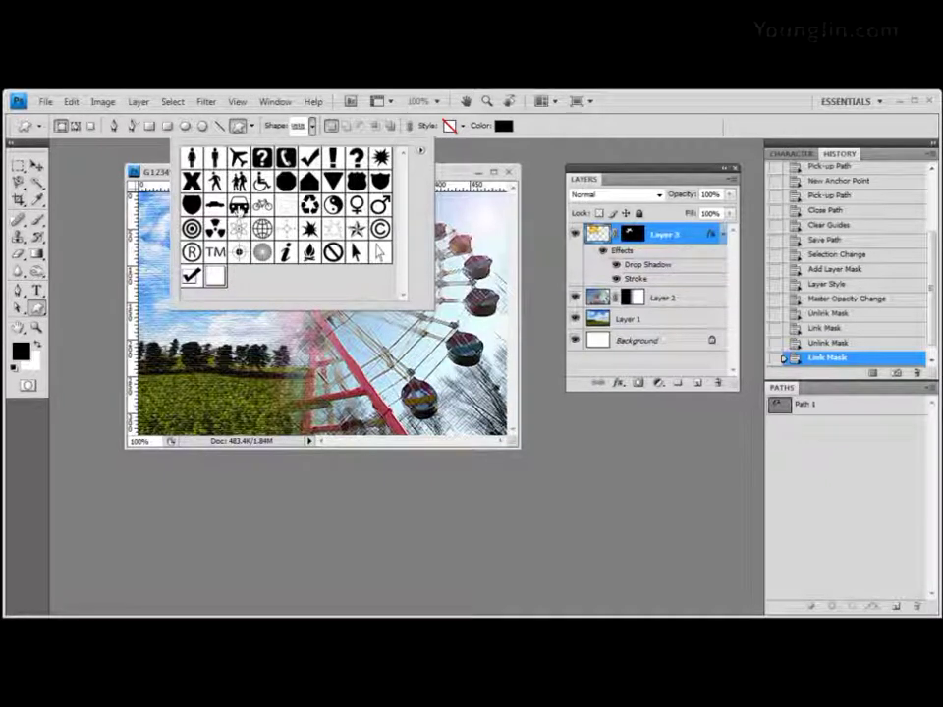
left_click(238, 206)
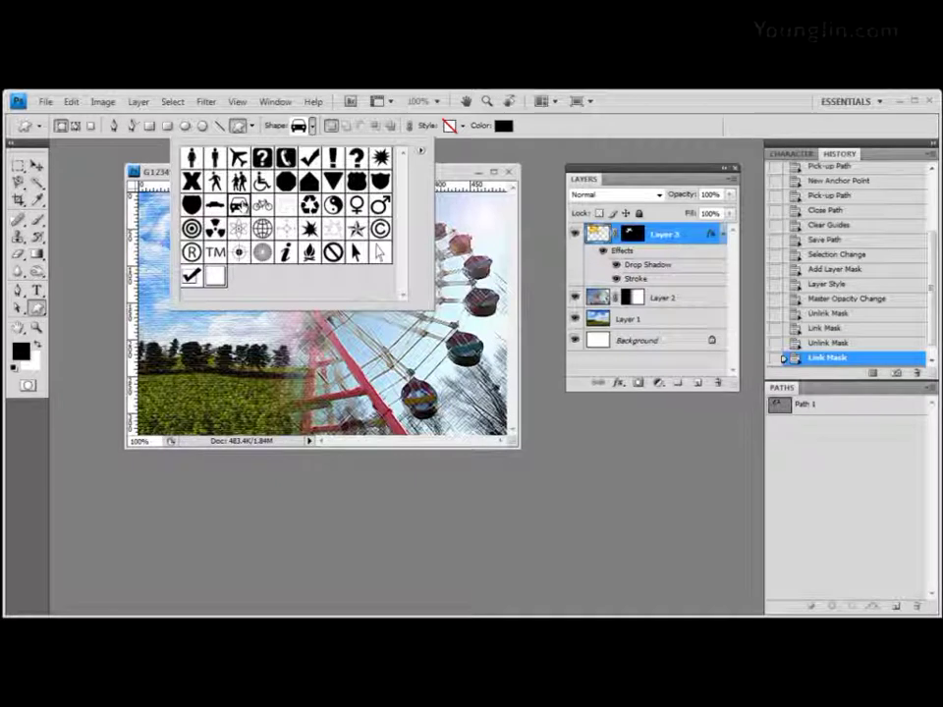
key("Return")
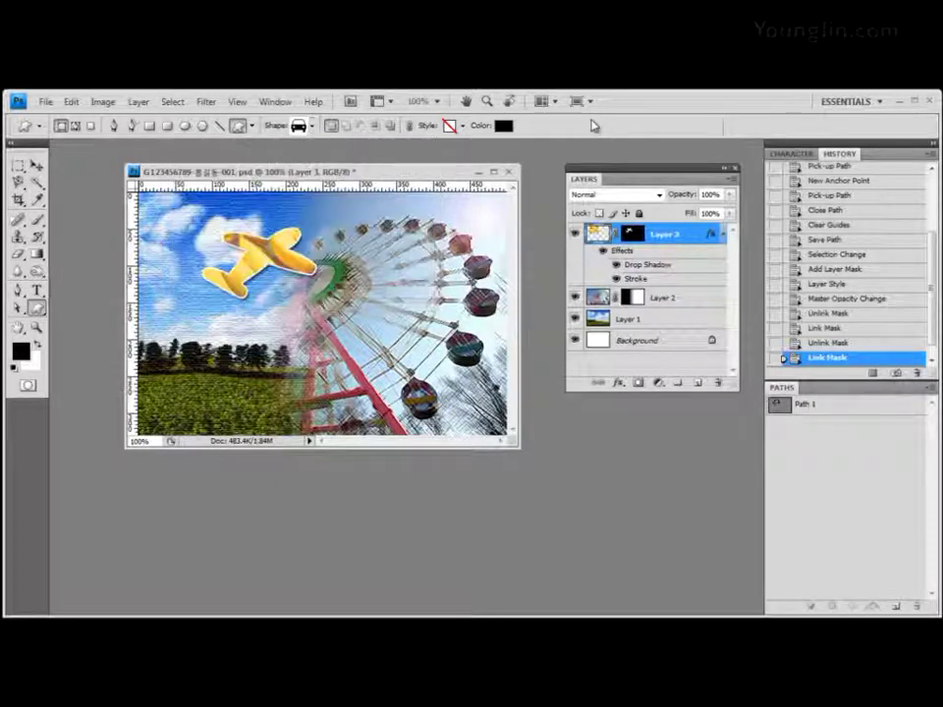
Draw the car as a shape layer in black, 000000, on the grass, centered at about X 123, Y 298 px
left_click(503, 126)
left_click_drag(420, 453, 362, 463)
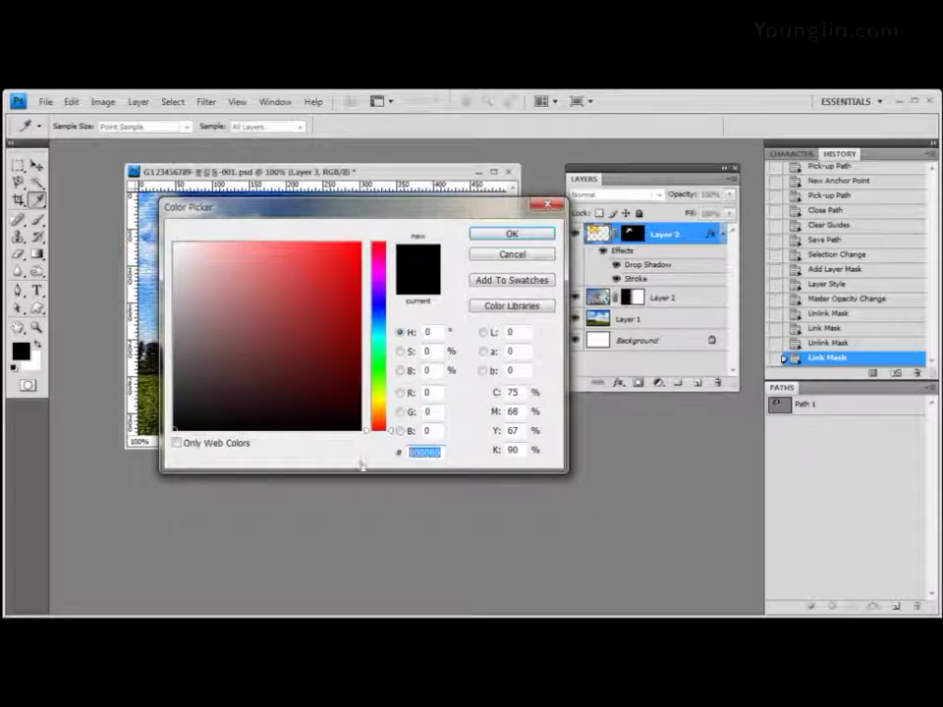
left_click(518, 236)
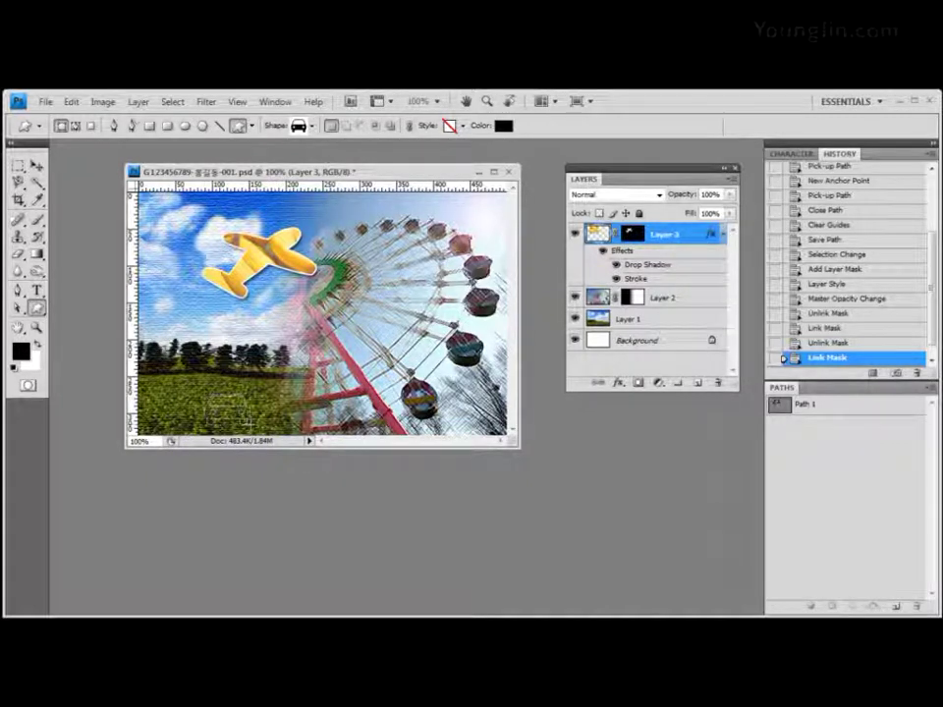
left_click_drag(253, 427, 253, 427)
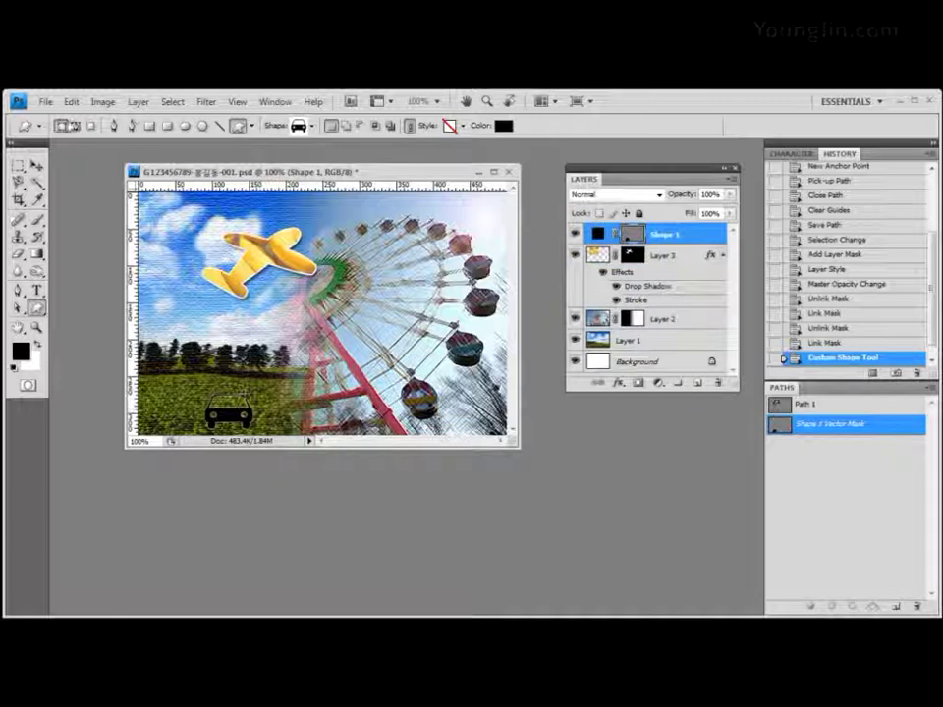
Free Transform the car shape to 120.9% width and 136.2% height, centered at about X 92.5, Y 282 px
left_click(36, 167)
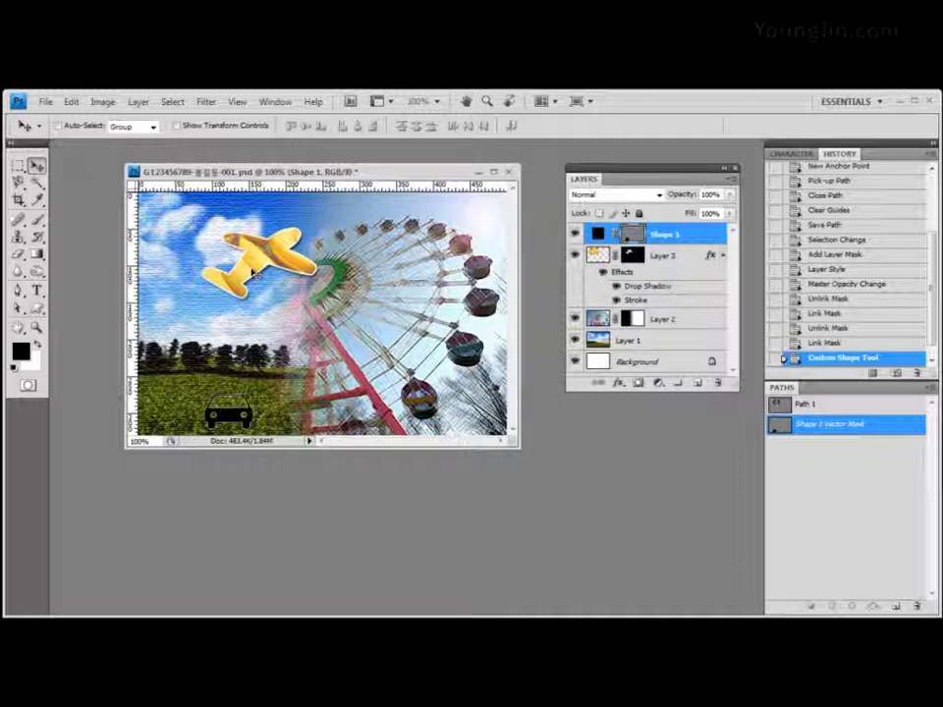
key("ctrl+t")
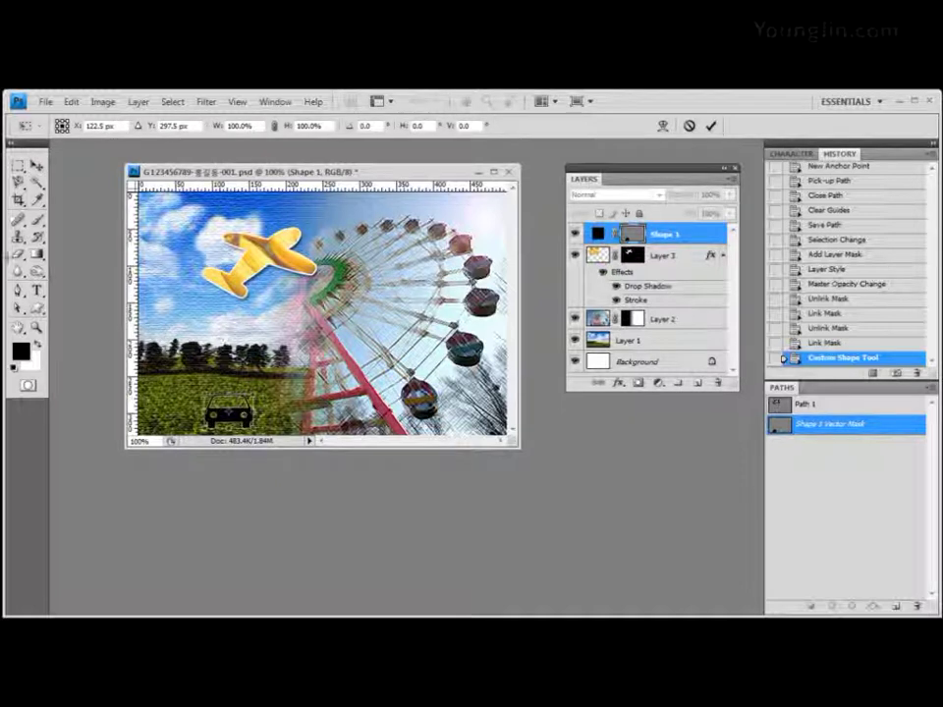
left_click_drag(229, 398, 213, 417)
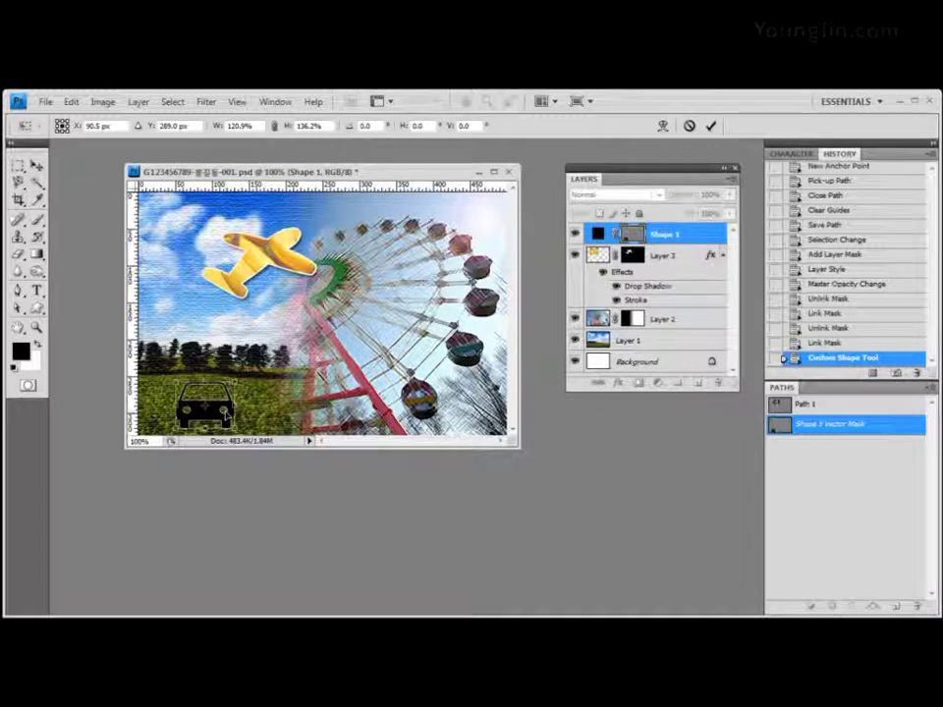
left_click_drag(234, 405, 225, 407)
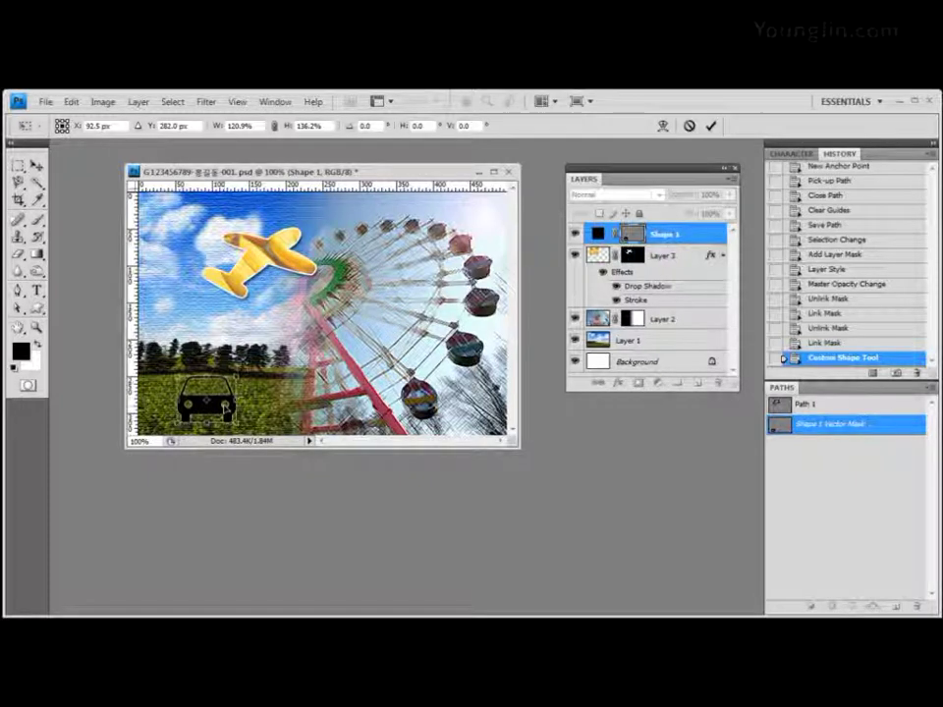
key("Return")
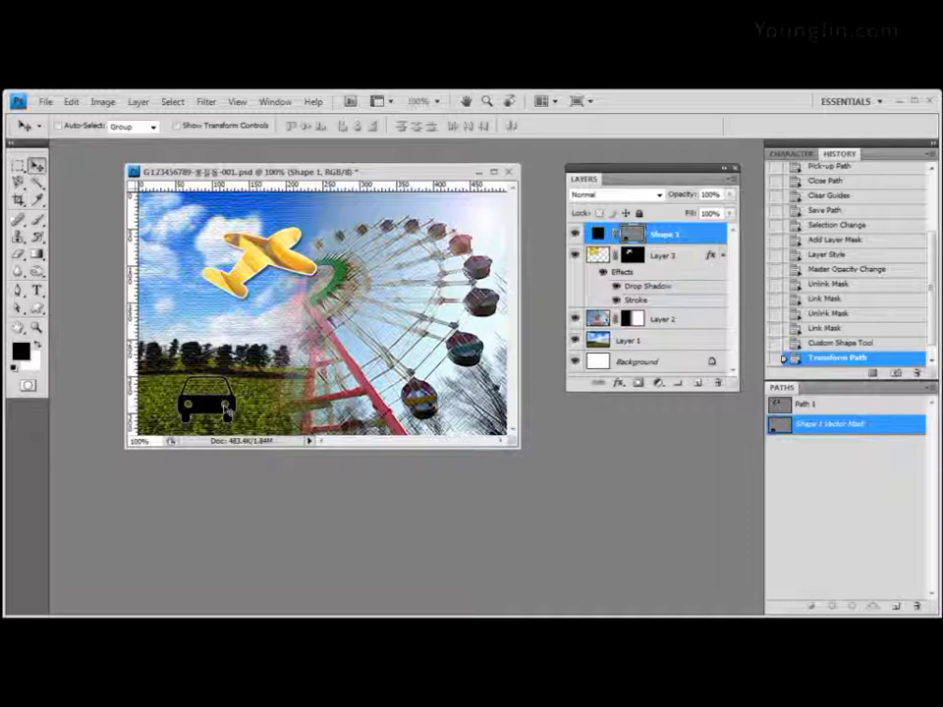
Add a white, FFFFFF, outside stroke and a drop shadow with 75% opacity, 120° angle, 5 px distance and 5 px size to Shape 1
double_click(664, 234)
left_click(623, 384)
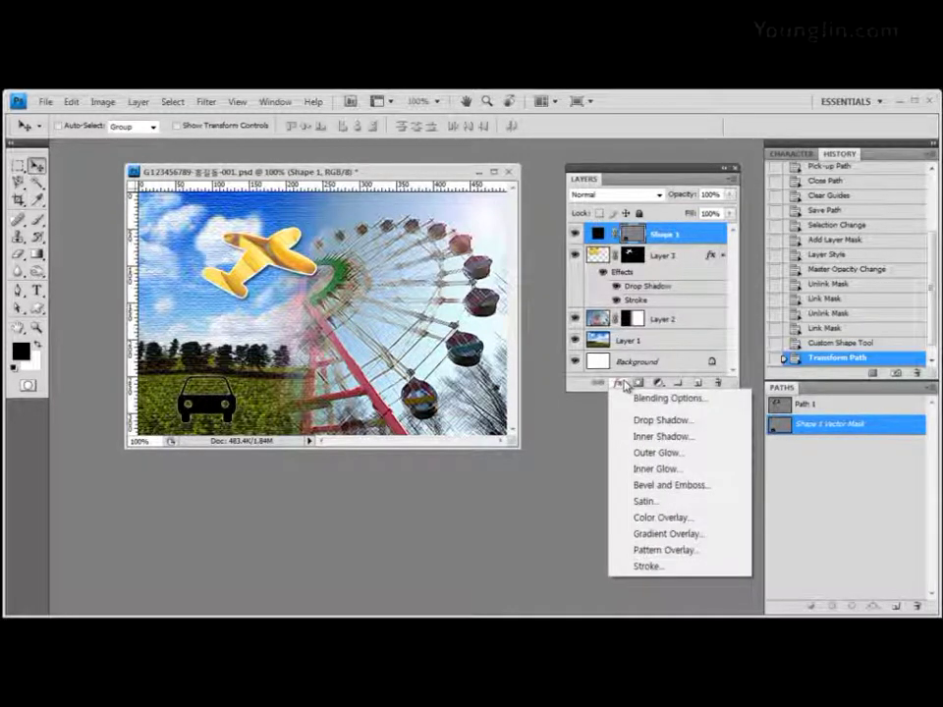
left_click(677, 570)
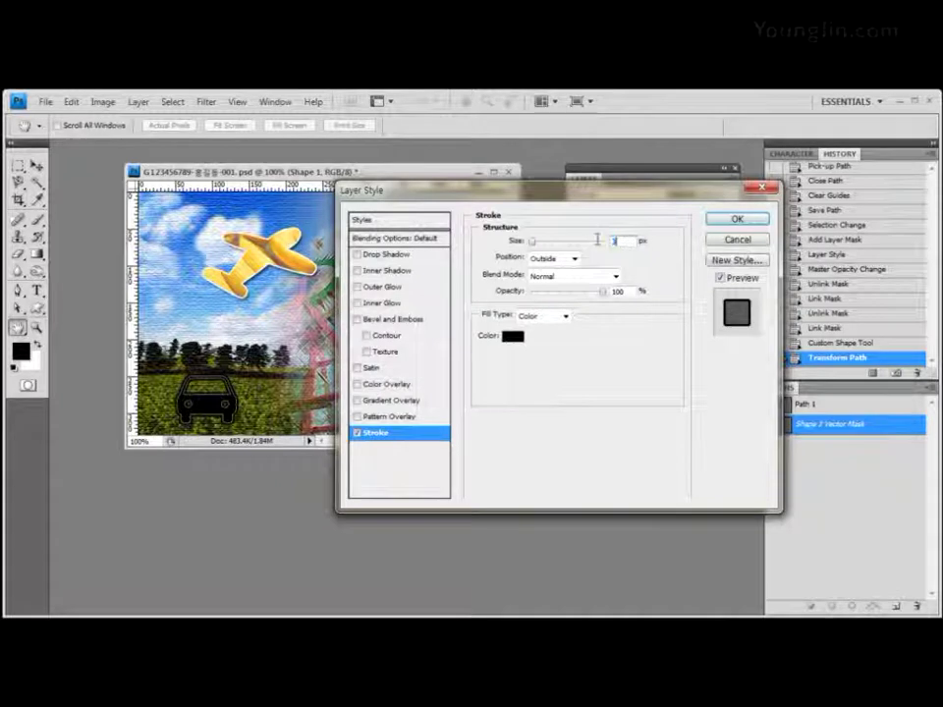
left_click(513, 337)
type("f")
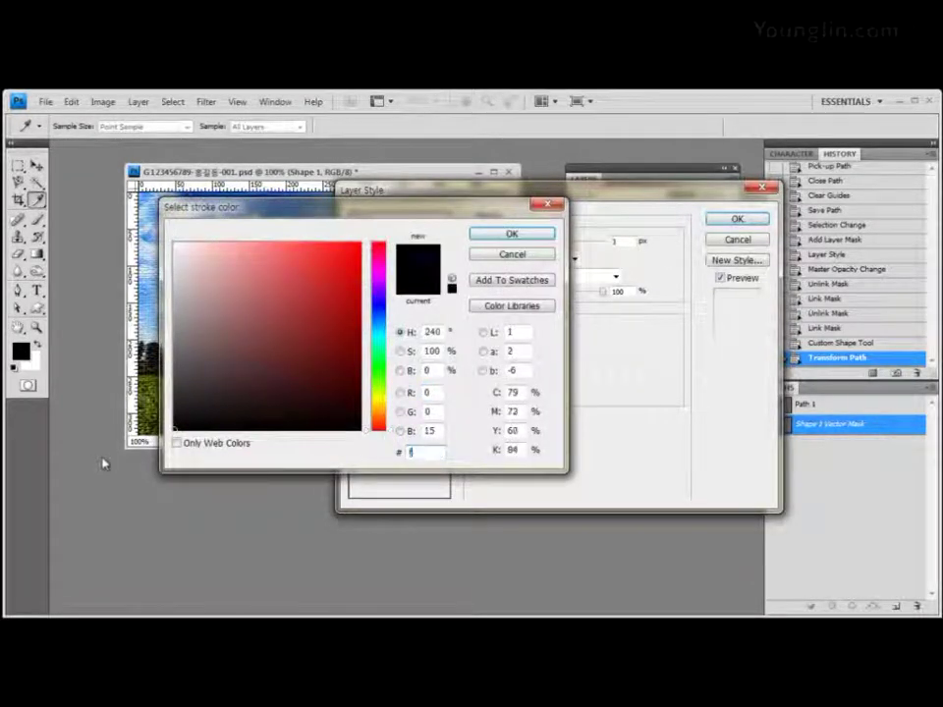
type("fffff")
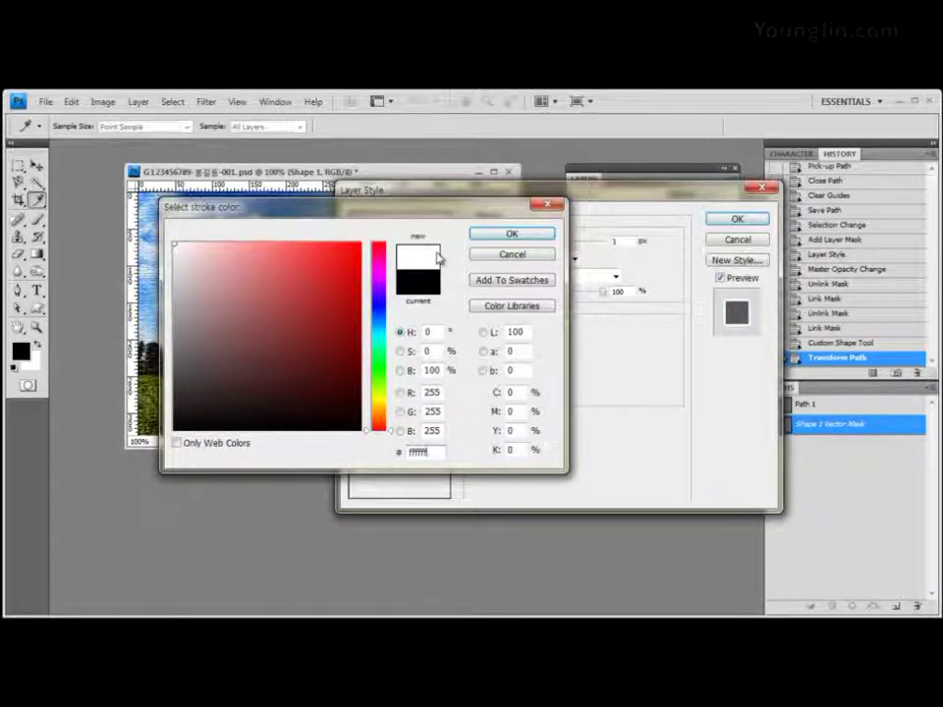
left_click(507, 235)
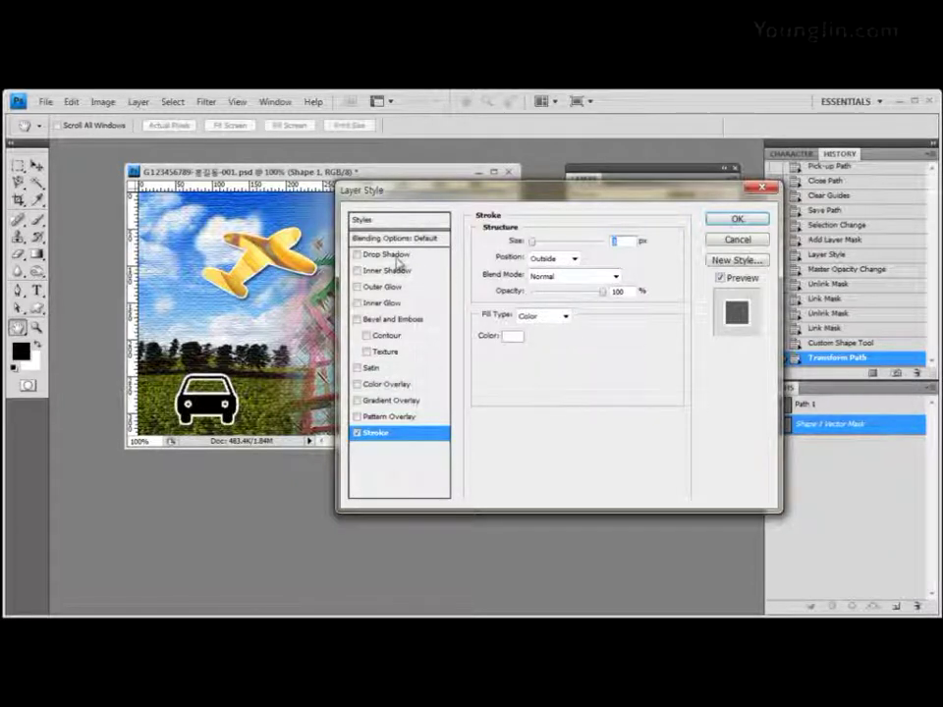
left_click(393, 255)
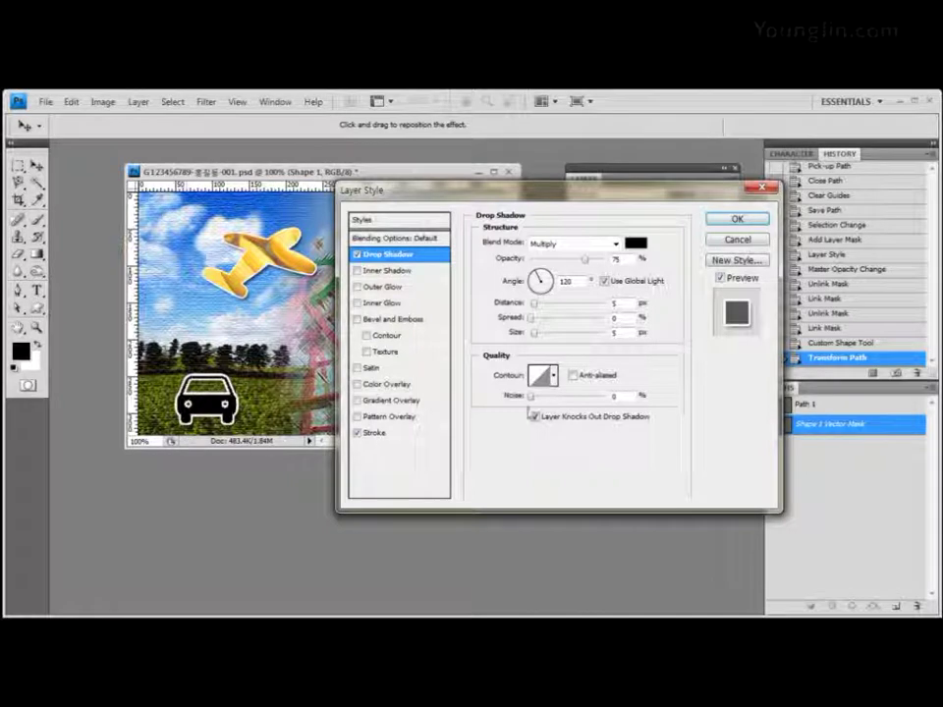
left_click(737, 218)
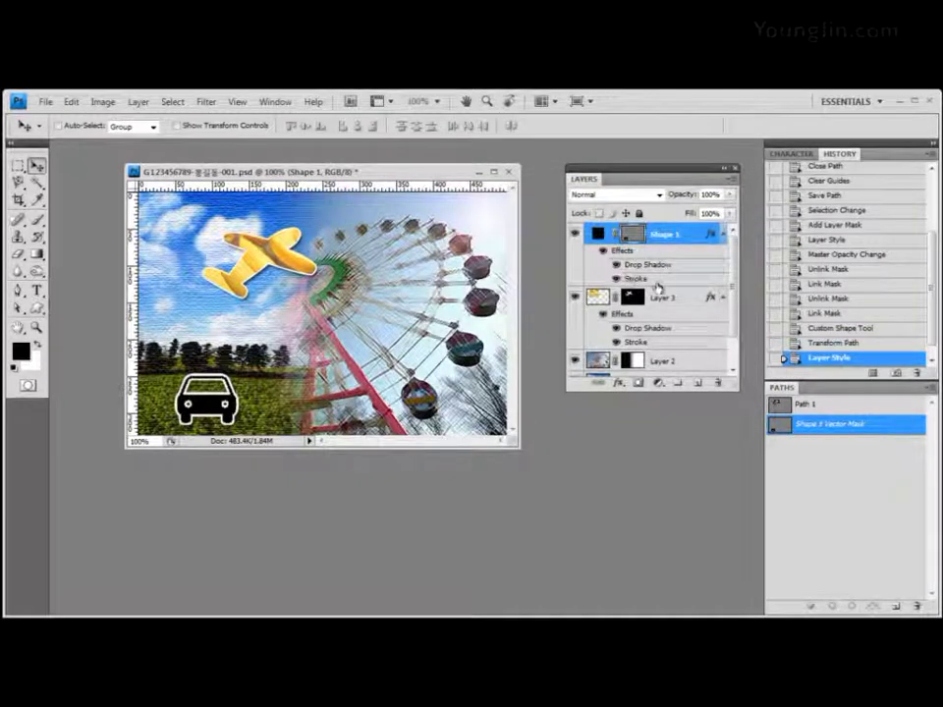
Collapse the effects lists of Shape 1 and Layer 3, and save the document
left_click(723, 237)
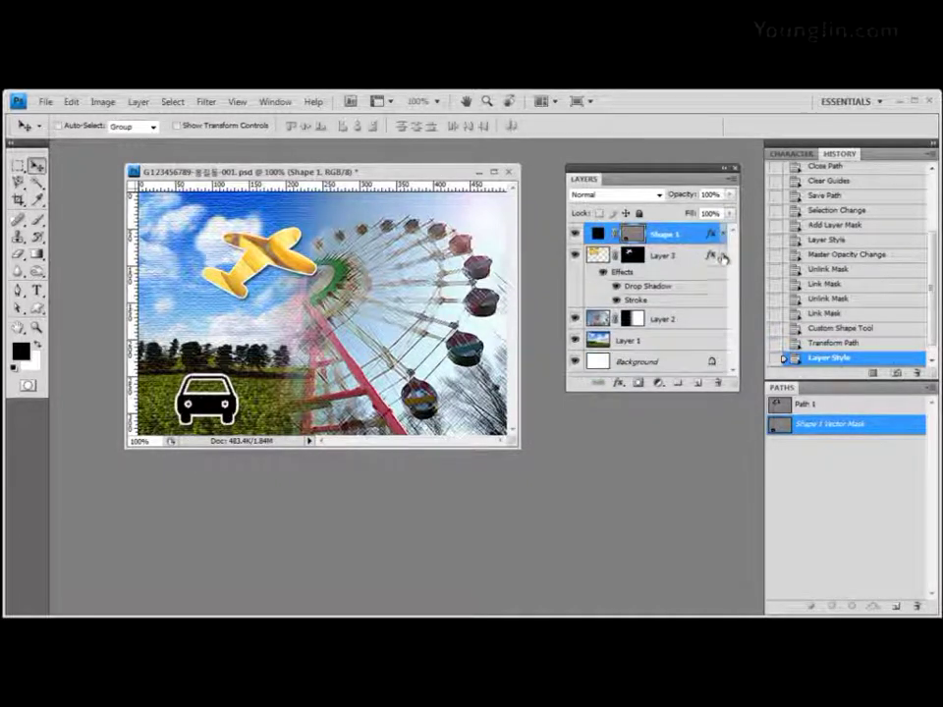
left_click(723, 255)
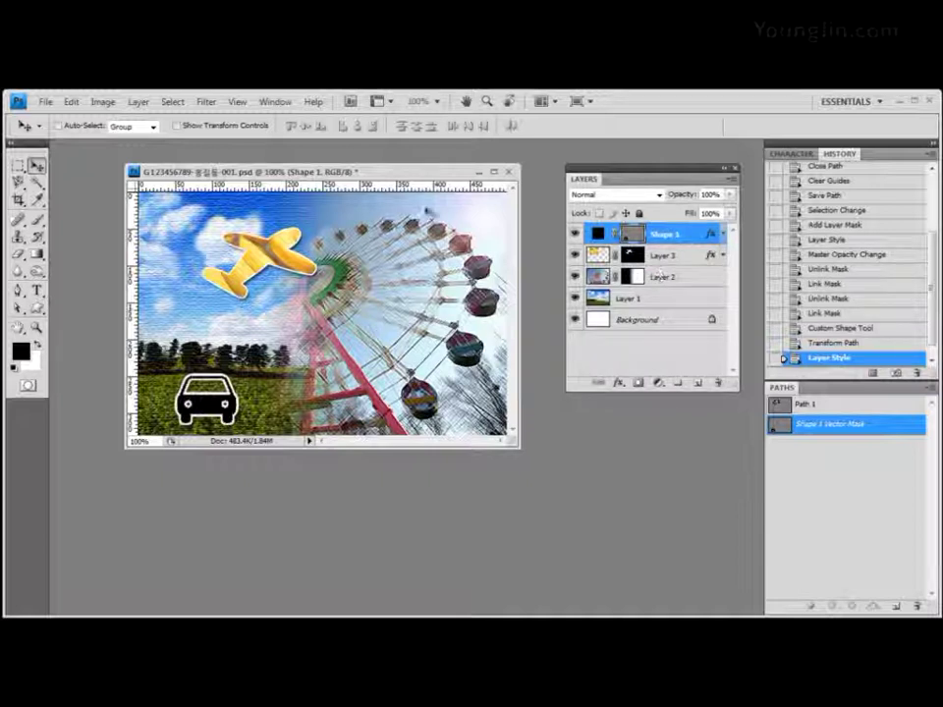
left_click(45, 101)
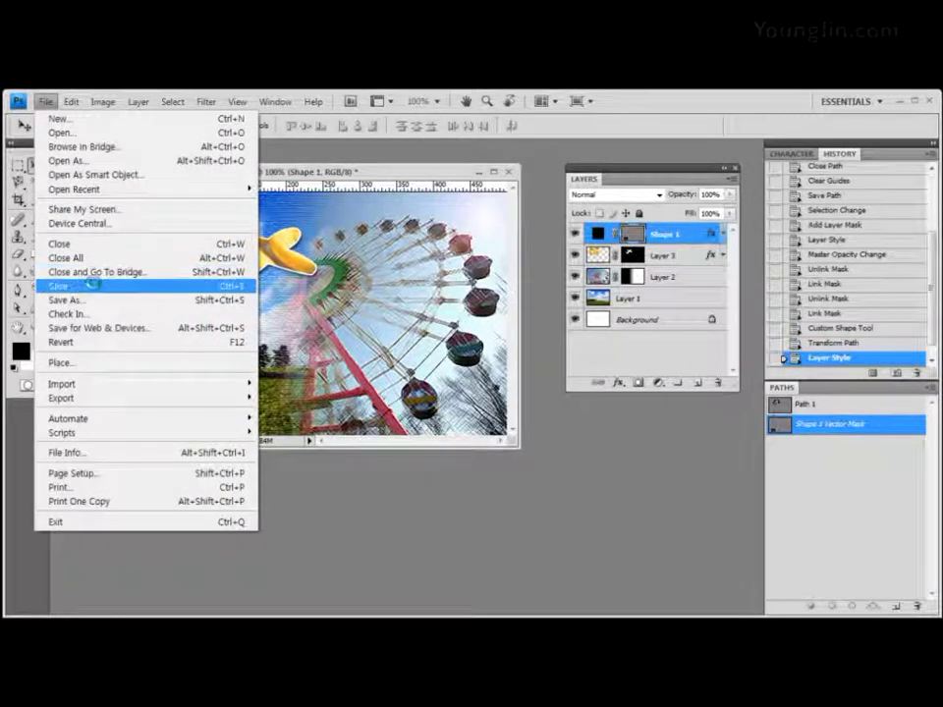
left_click(88, 285)
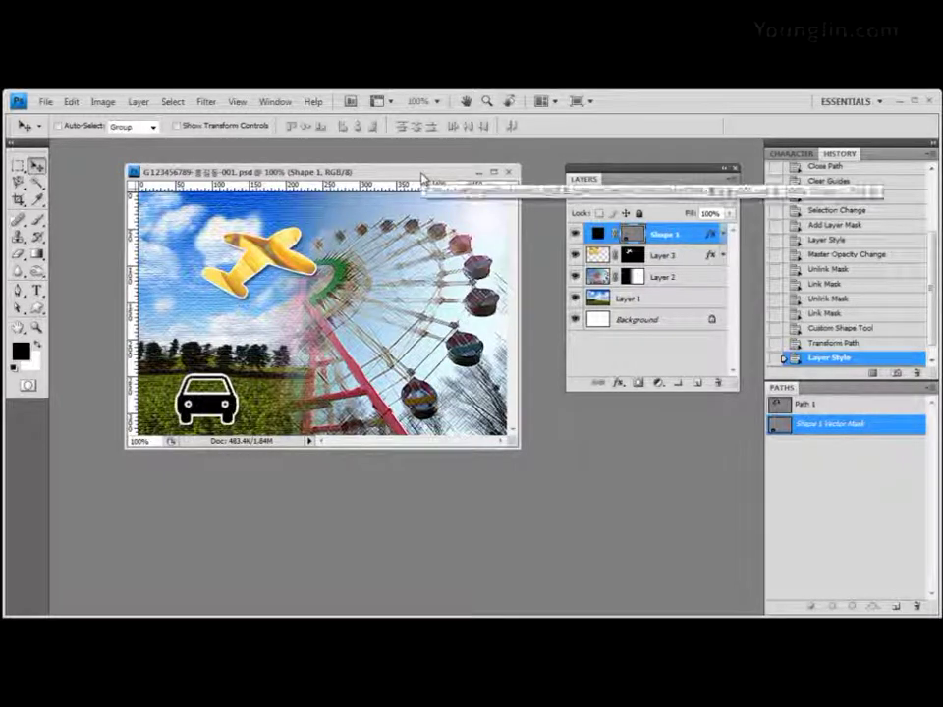
Add the horizontal text "Food & Travel" at 20 pt on the grass just beside the car
left_click(36, 292)
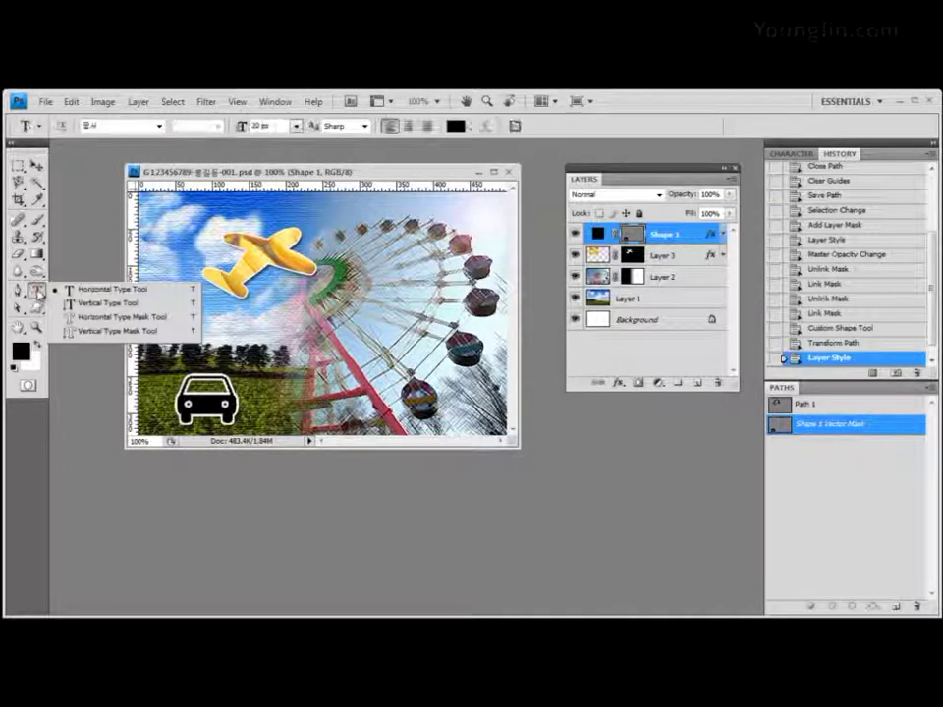
left_click(39, 295)
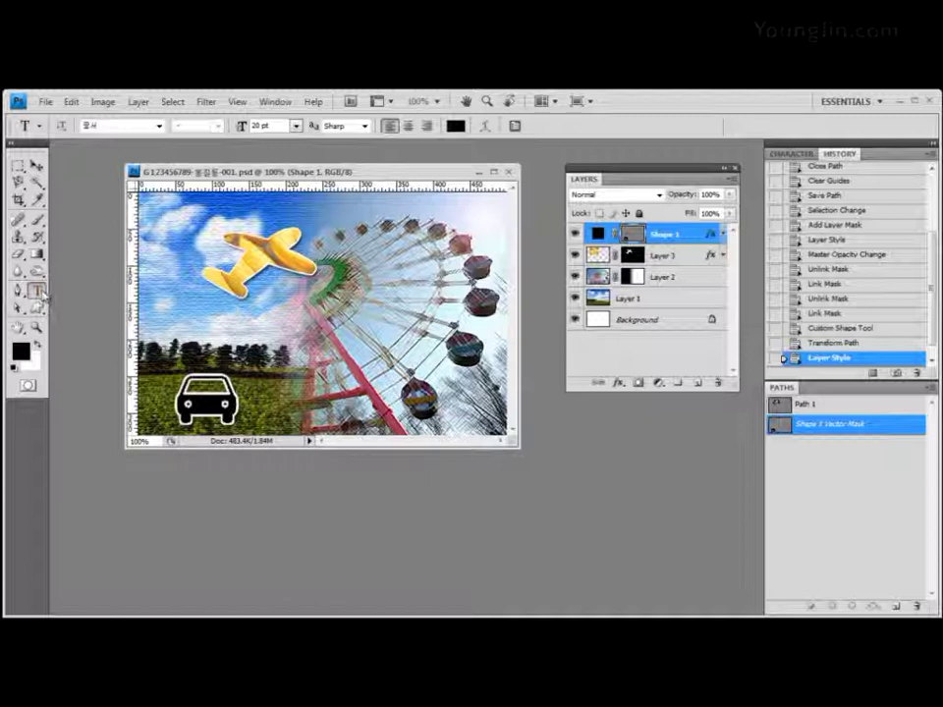
left_click(43, 295)
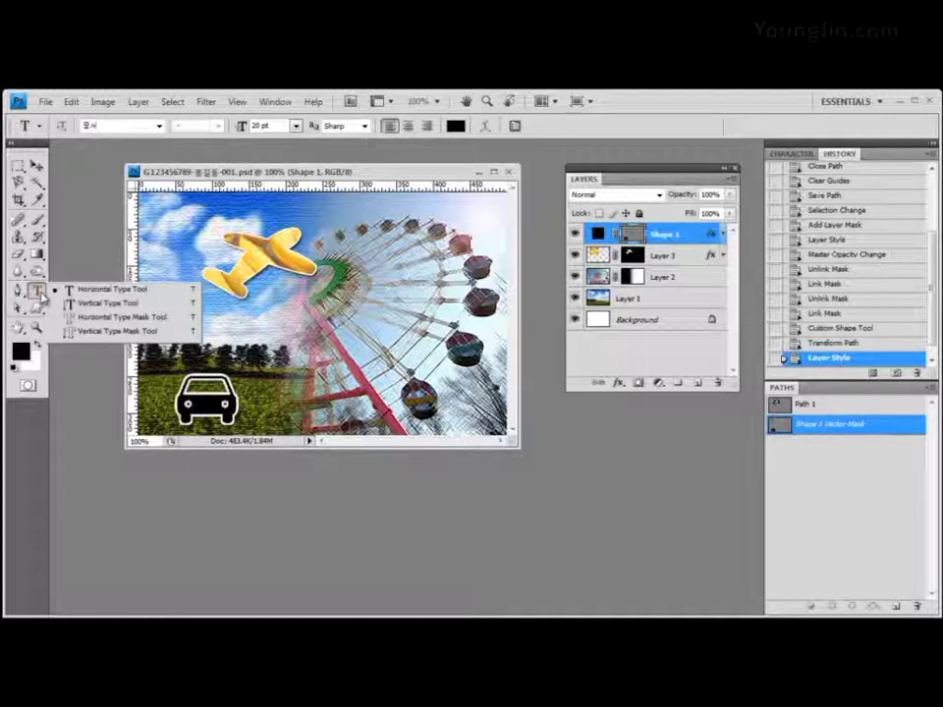
left_click(80, 292)
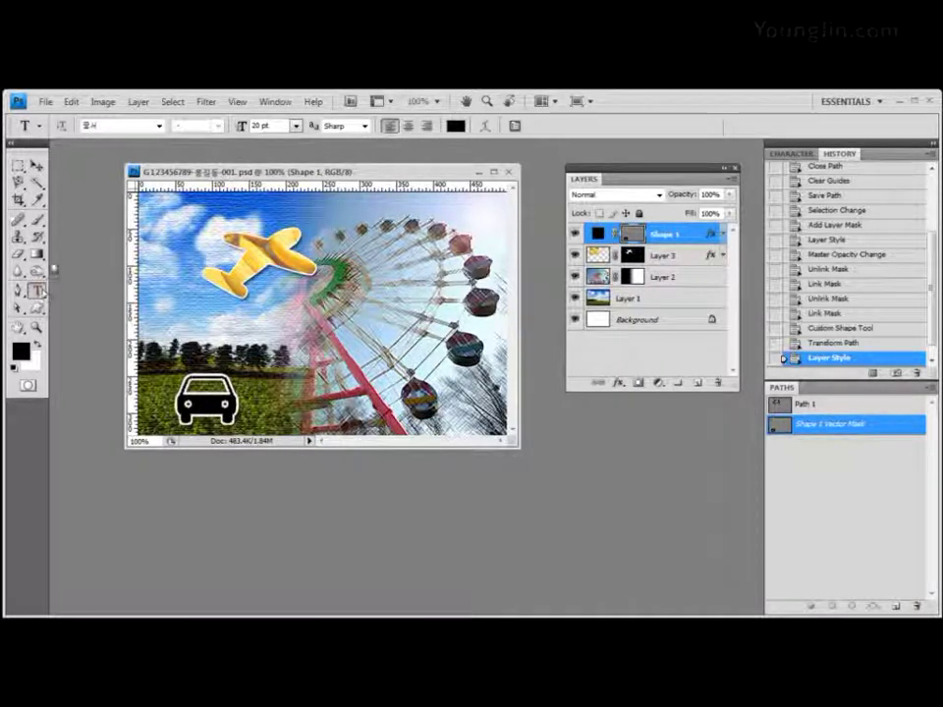
left_click(260, 417)
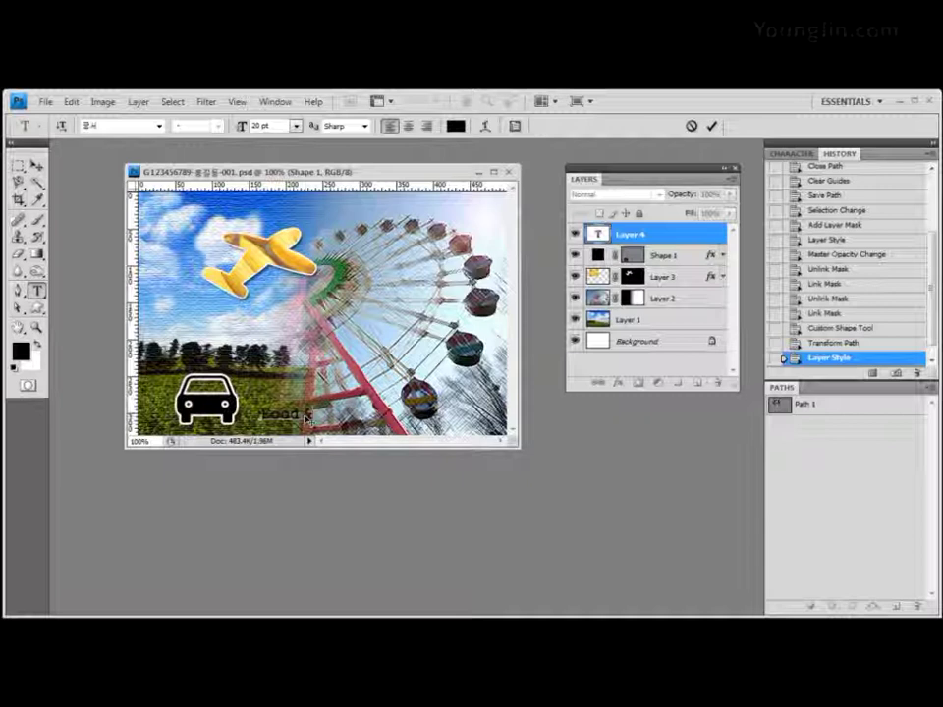
type("& Te")
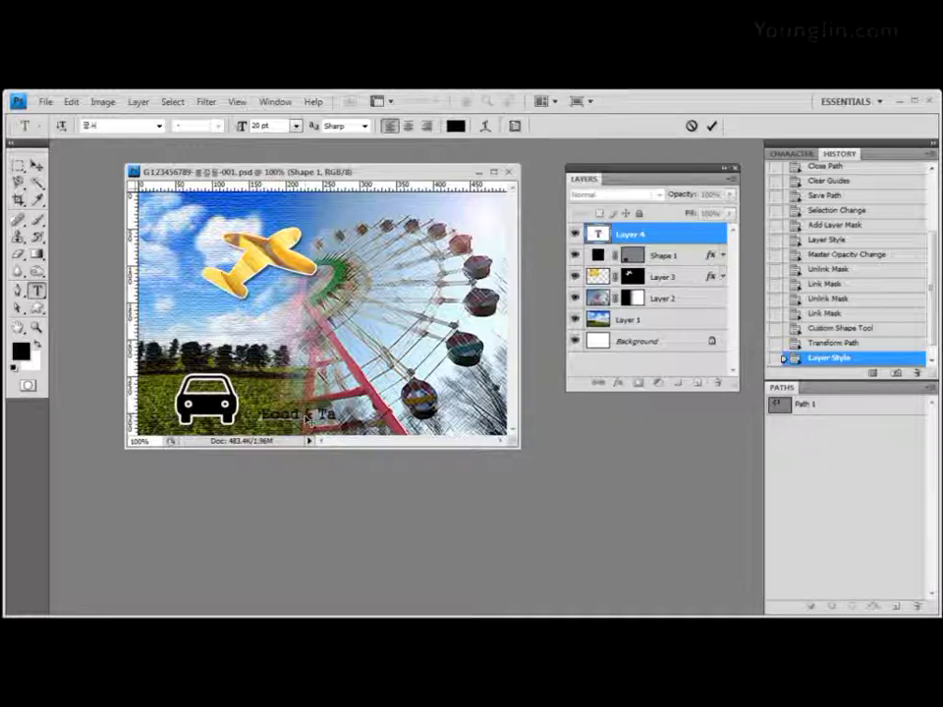
type("avel")
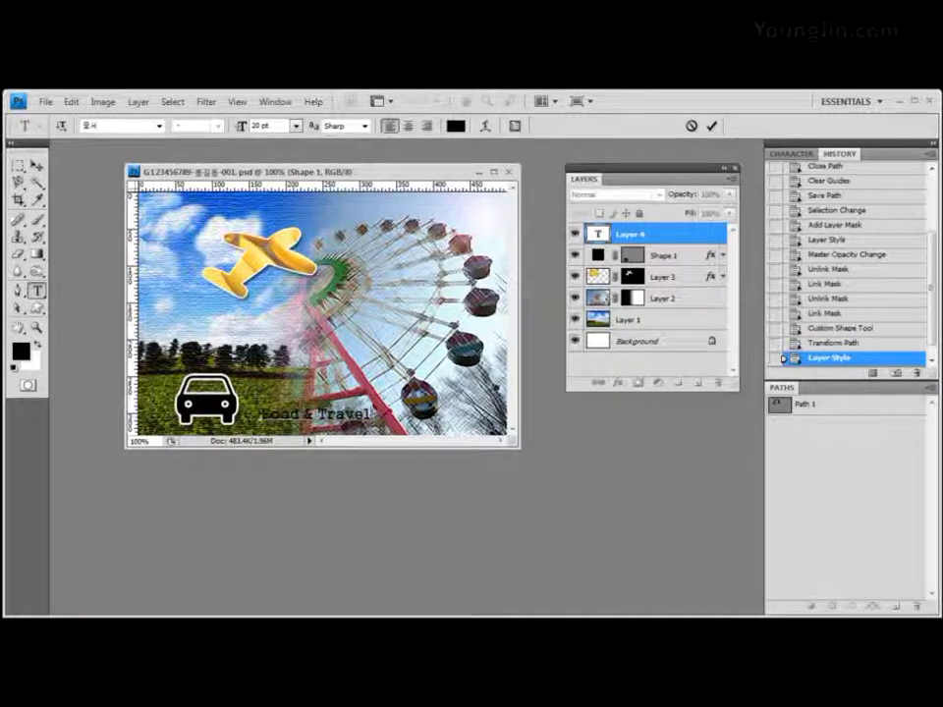
Set the whole "Food & Travel" text to the 돋움 font at 50 pt
key("shift+Left")
key("shift+Left")
key("shift+Left")
key("shift+Left")
key("shift+Left")
key("shift+Left")
key("shift+Left")
key("shift+Left")
key("shift+Left")
key("shift+Left")
key("shift+Left")
key("shift+Left")
key("shift+Left")
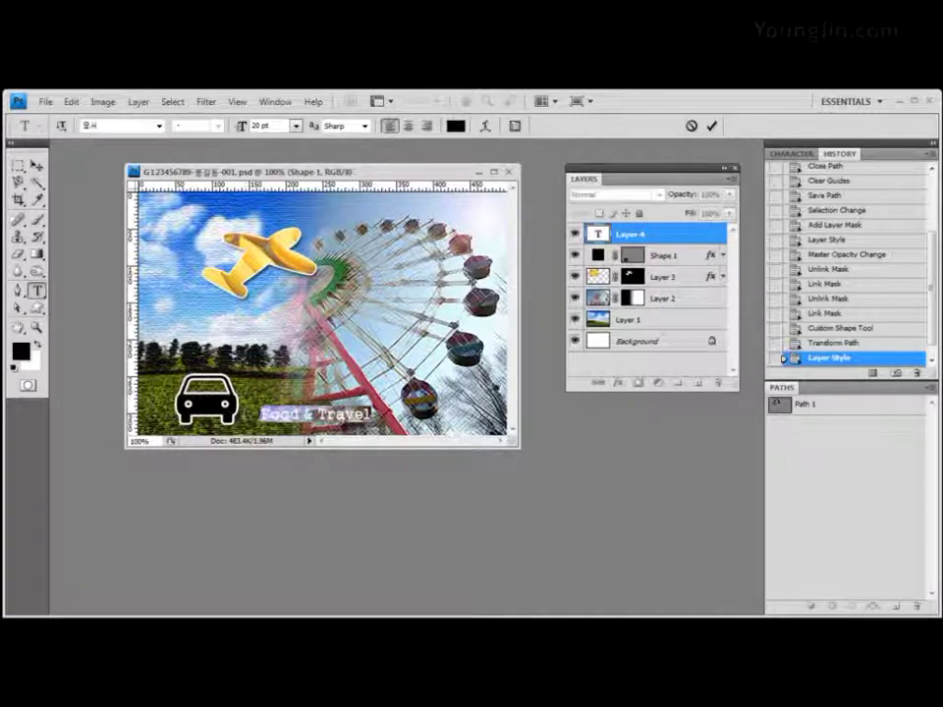
left_click(104, 125)
type("Wh")
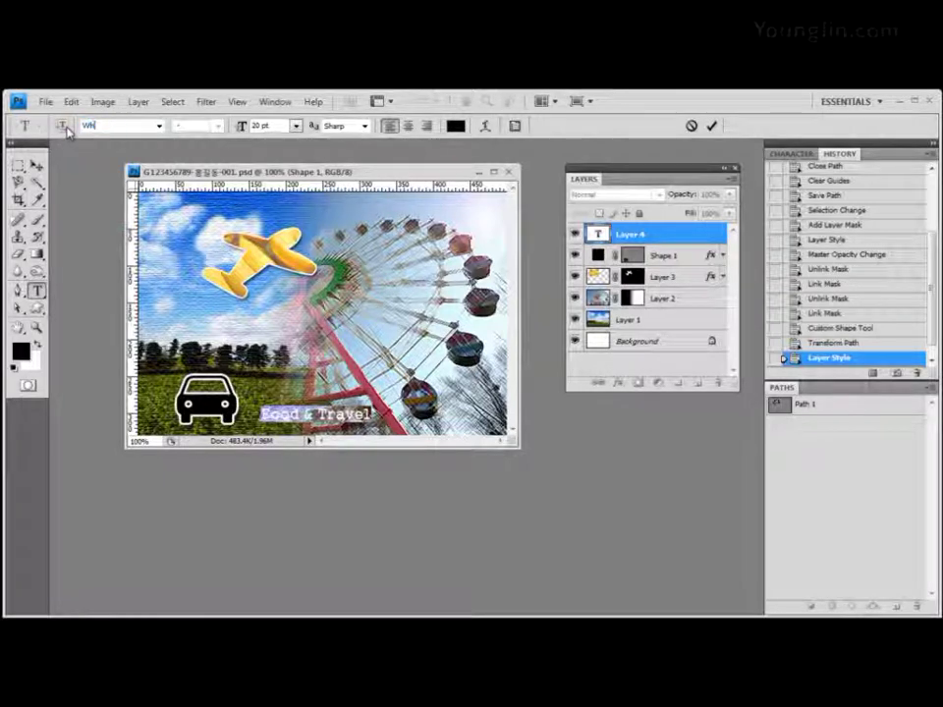
key("Escape")
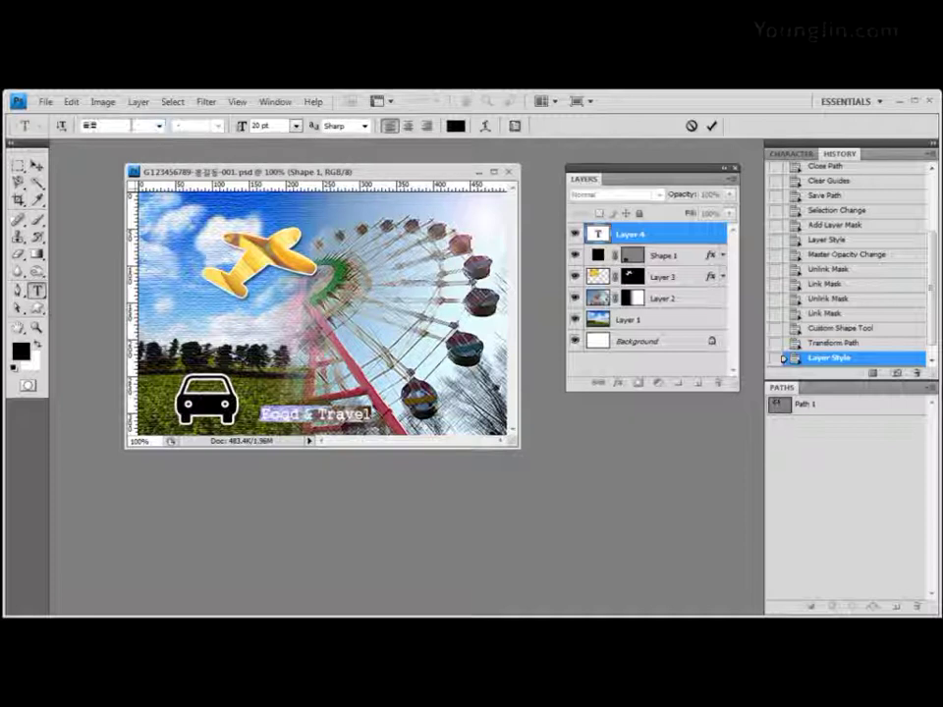
left_click(158, 126)
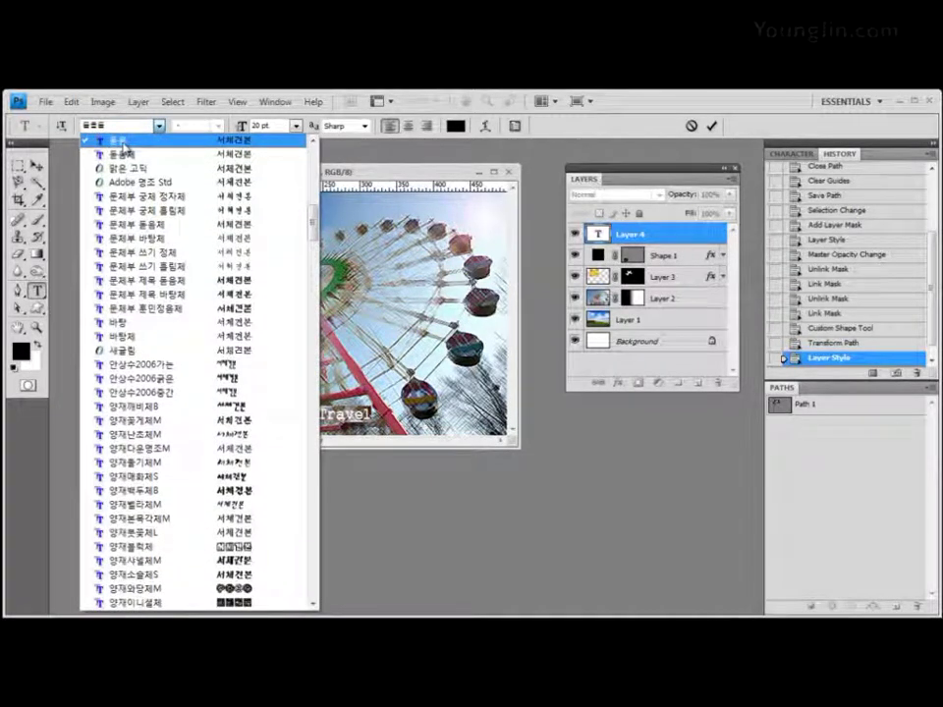
left_click(125, 143)
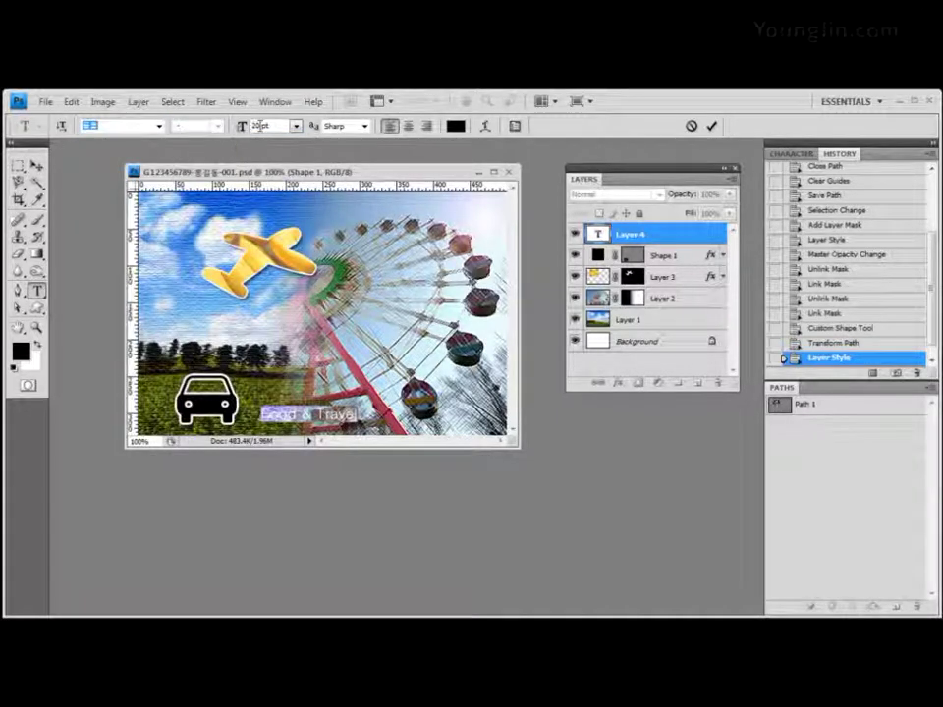
type("50")
key("Return")
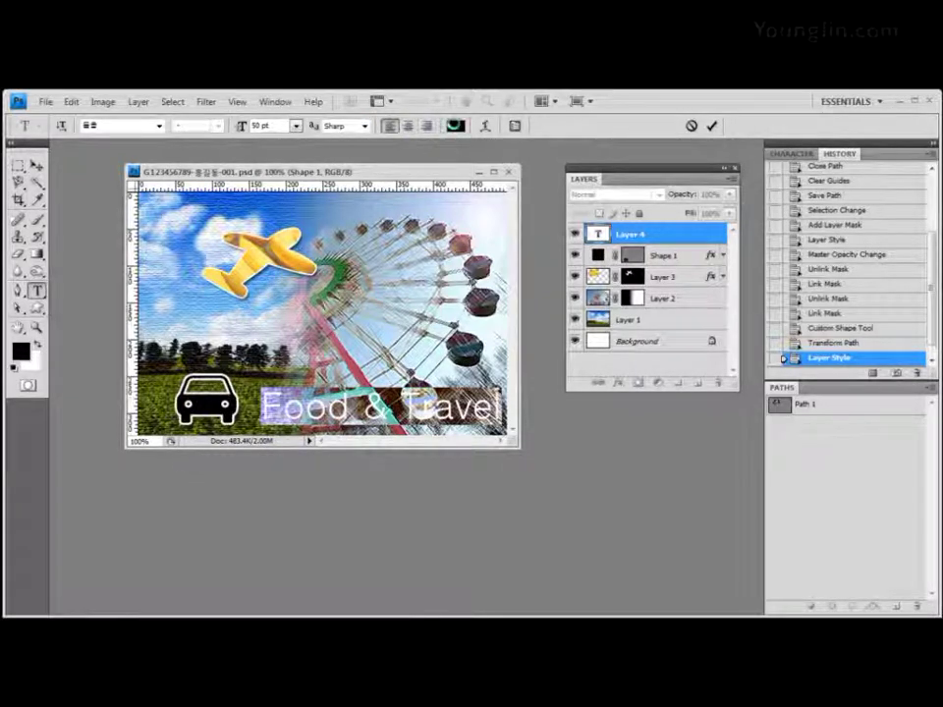
Color the "Food & Travel" text CC3399, commit it, and move it slightly up and closer to the car
left_click(455, 125)
left_click(425, 452)
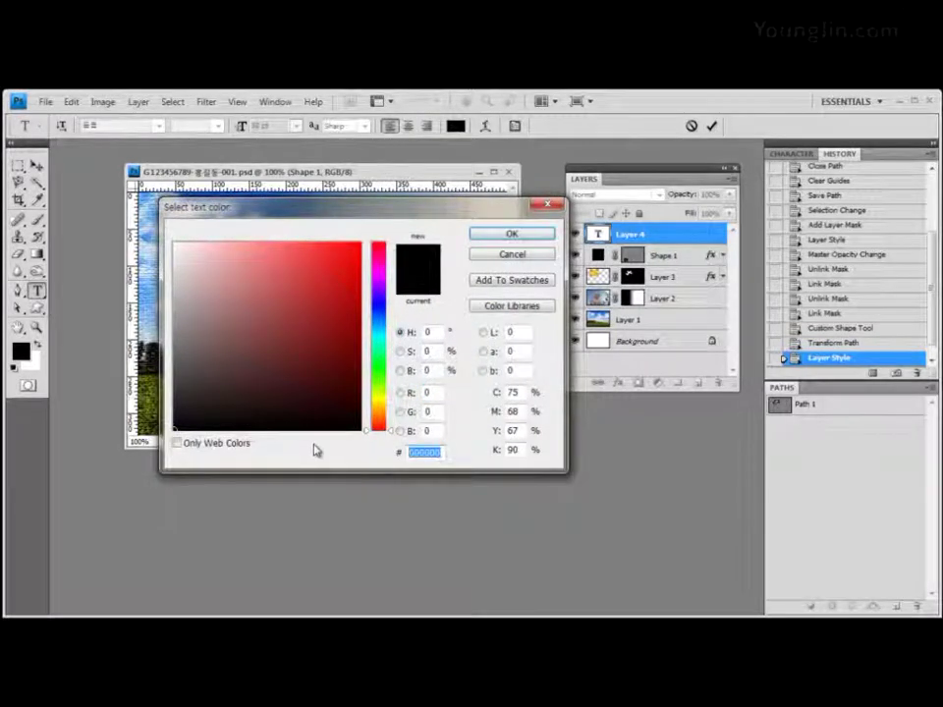
type("0011cc")
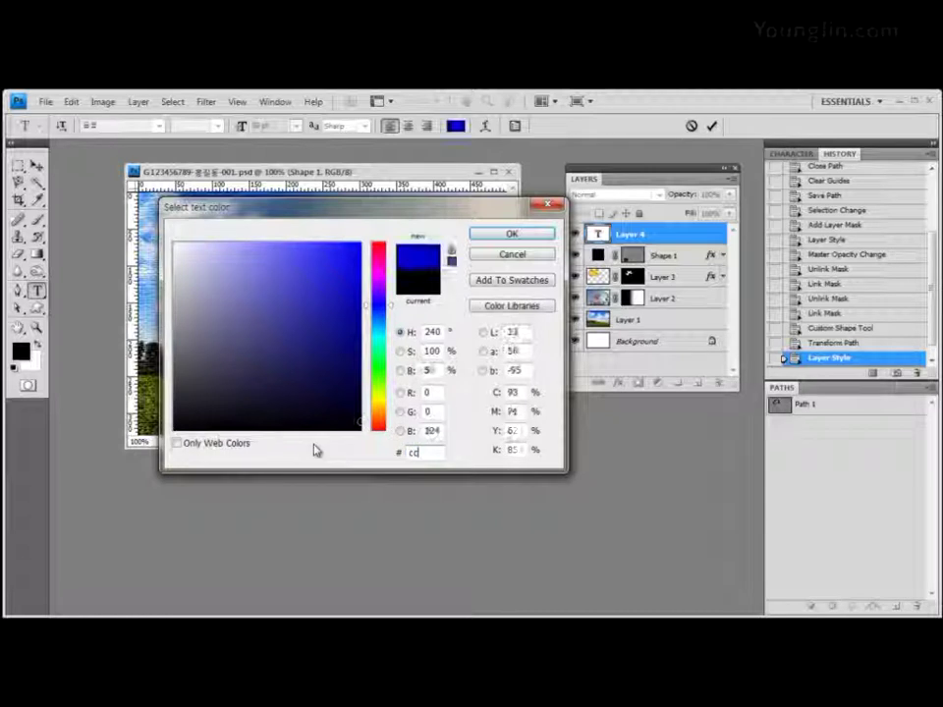
type("3399")
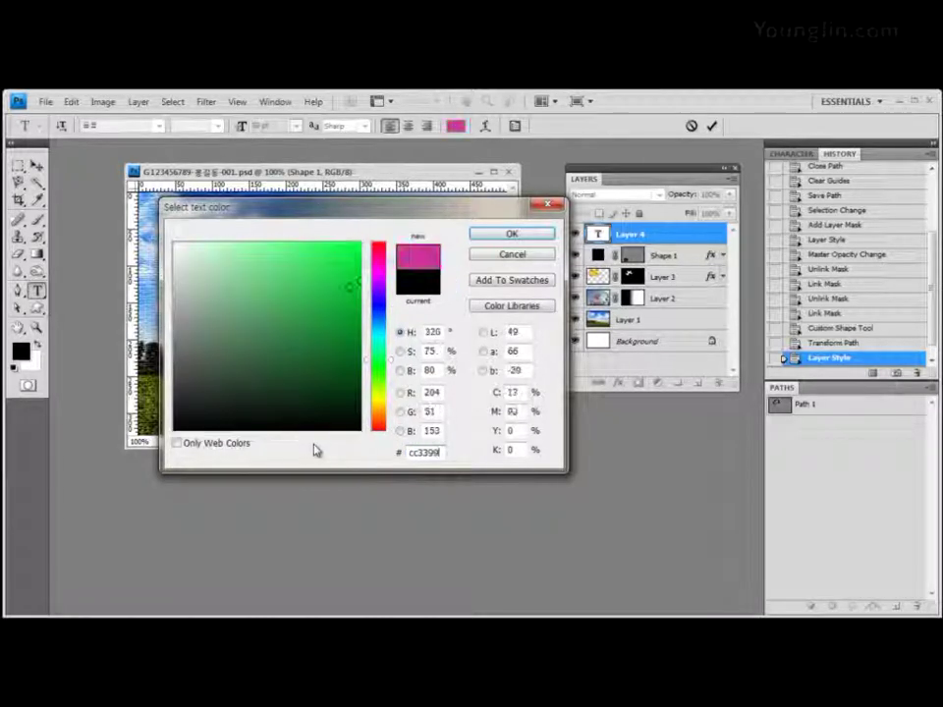
left_click(532, 237)
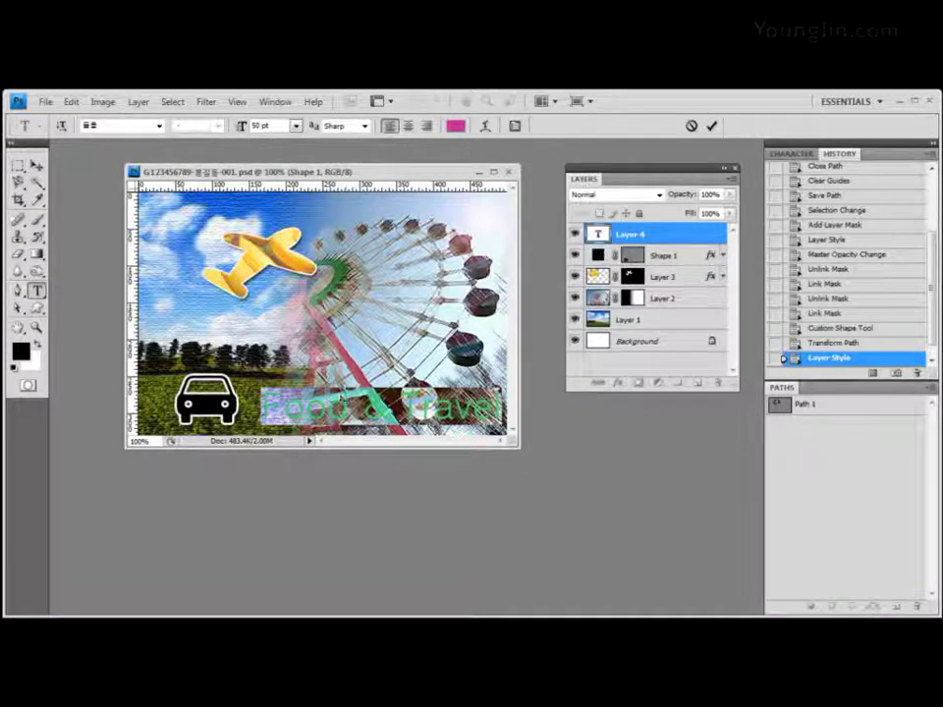
left_click(36, 166)
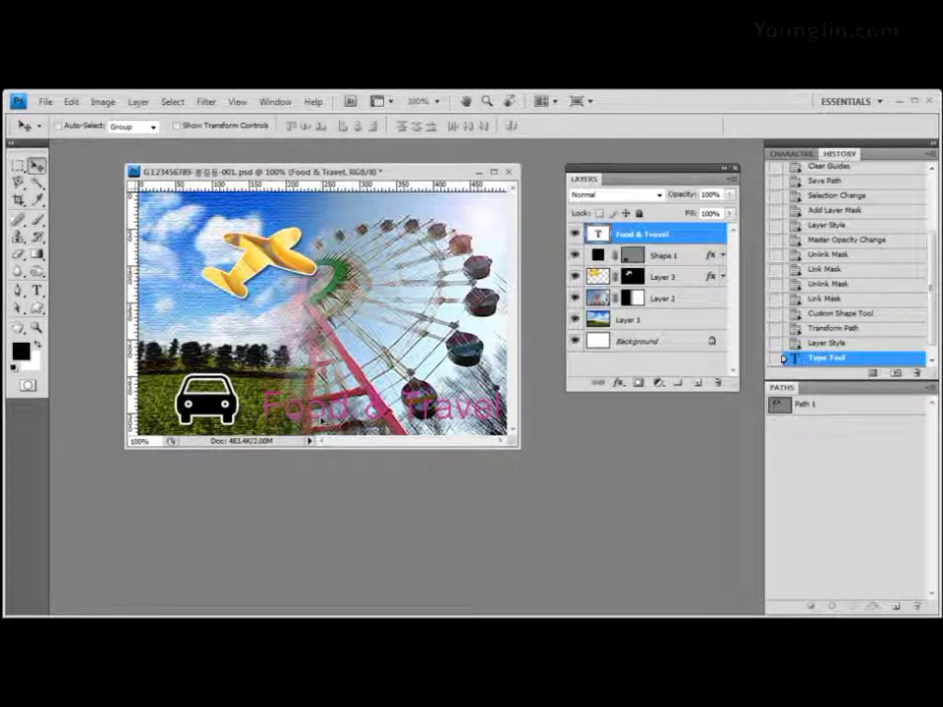
left_click_drag(321, 420, 310, 417)
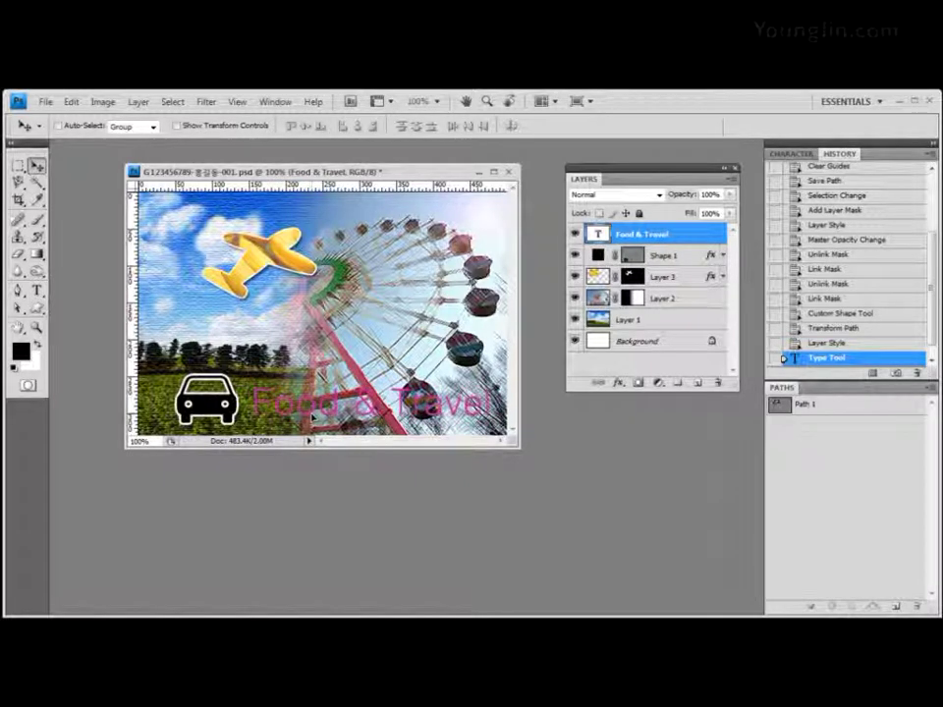
Shift the "Food & Travel" text slightly toward the car, and move it 4 px left and 4 px up with Free Transform
left_click_drag(310, 418, 321, 417)
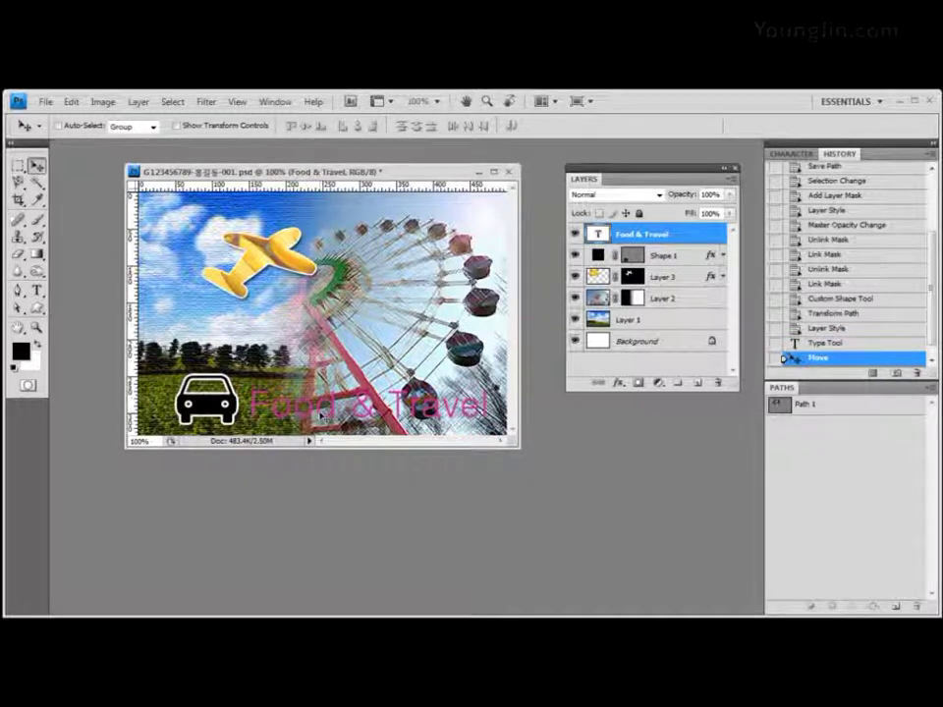
key("ctrl+t")
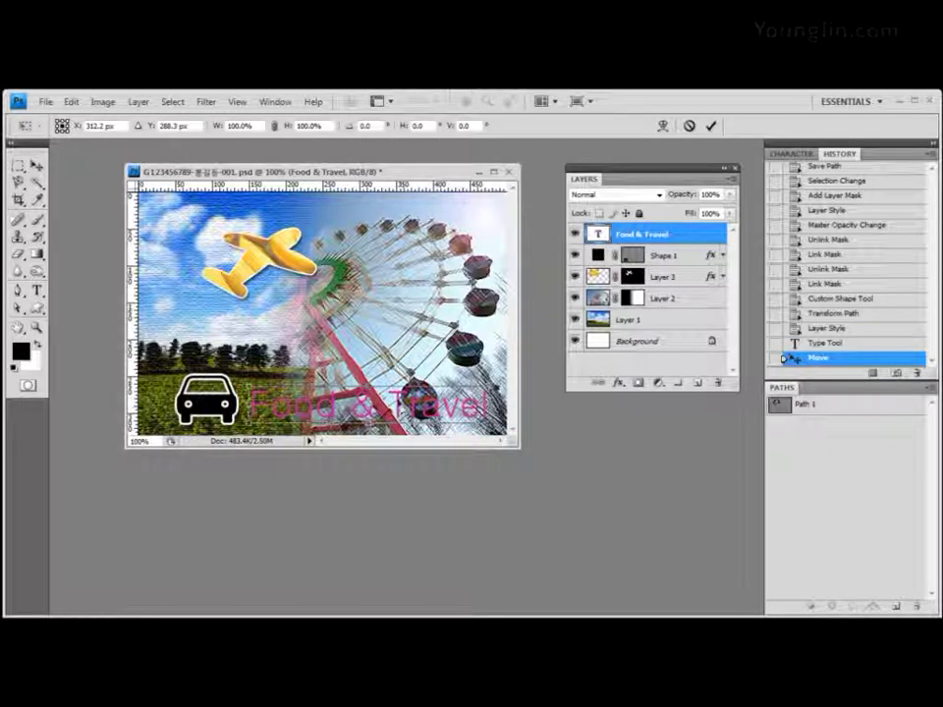
left_click_drag(401, 408, 398, 404)
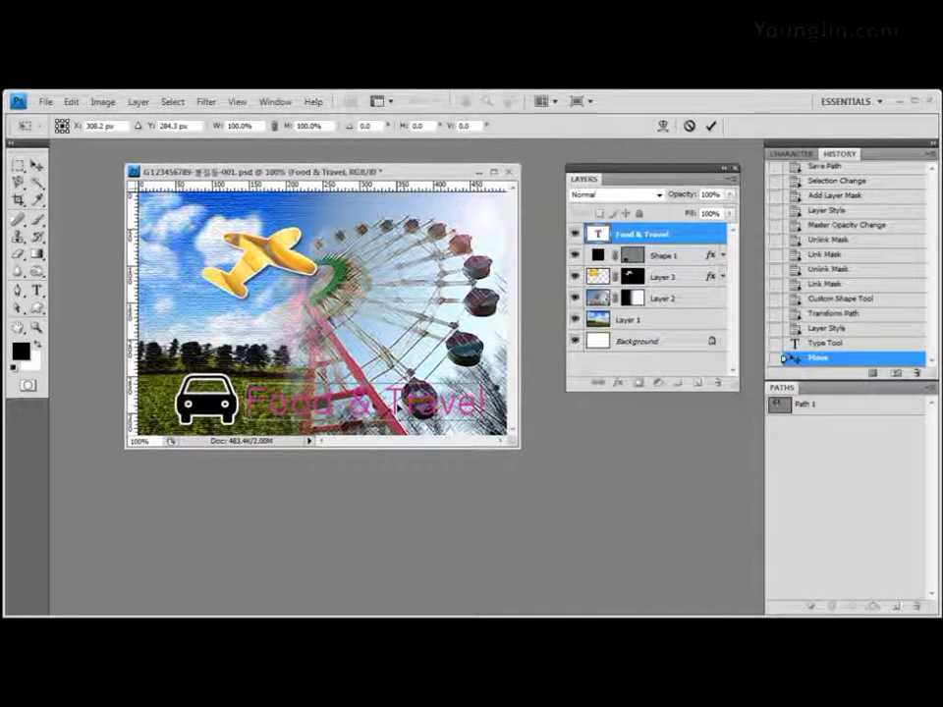
key("Return")
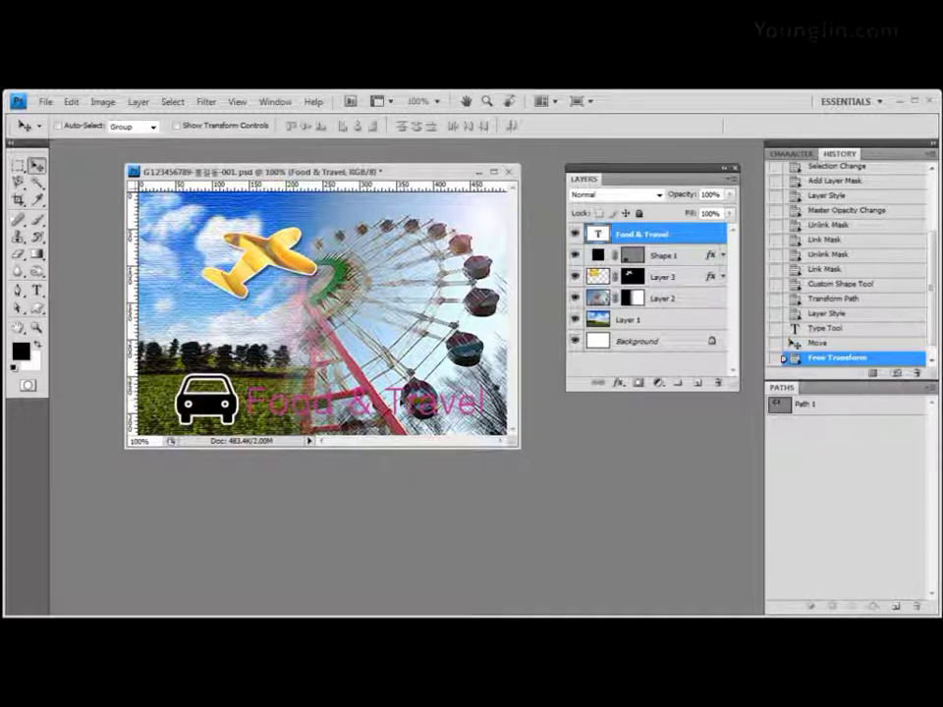
Add a Stroke style to the "Food & Travel" text in white, ffffff
left_click(620, 384)
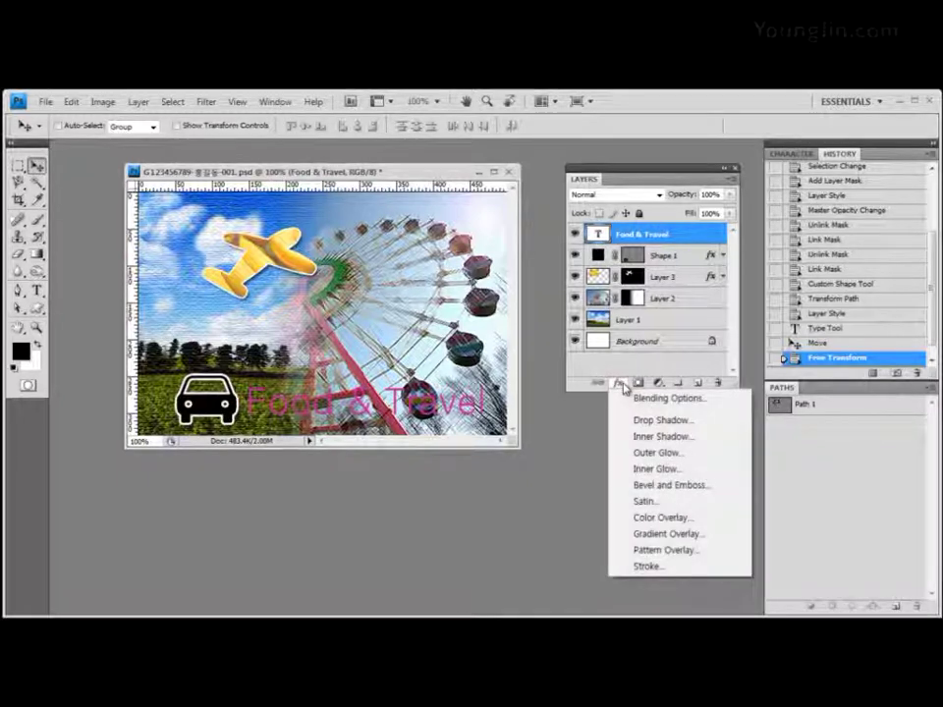
left_click(657, 566)
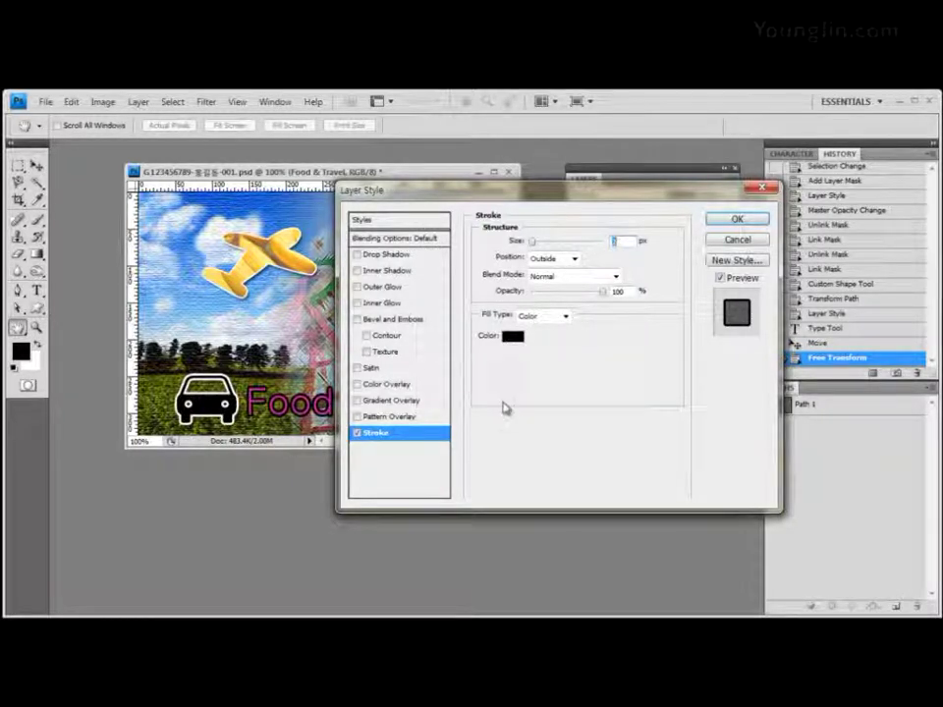
left_click(510, 336)
left_click(440, 453)
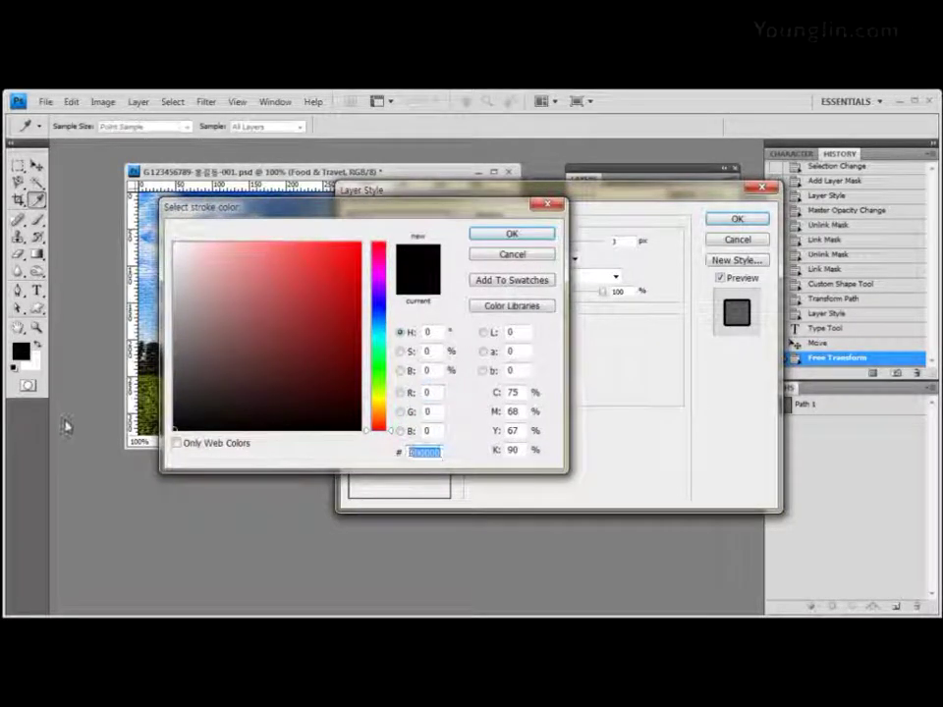
type("ffffff")
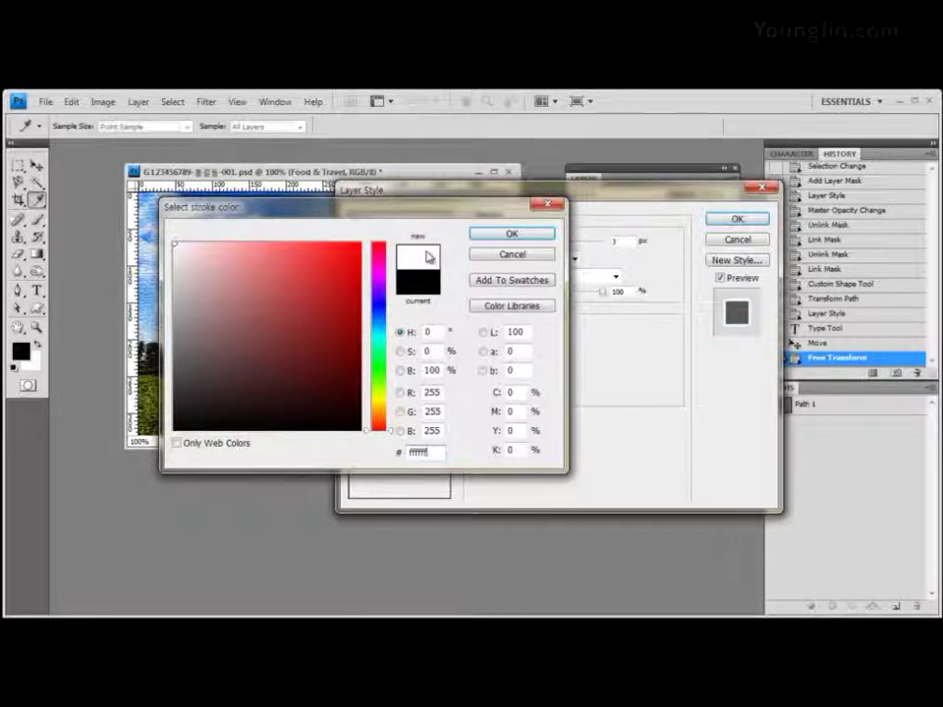
left_click(536, 237)
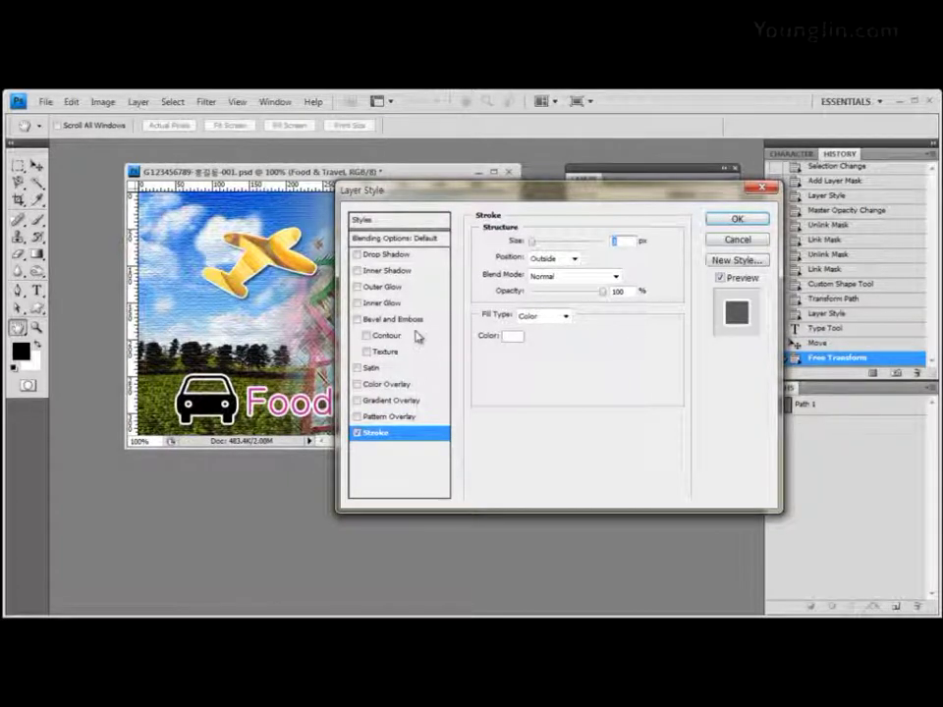
Add a Drop Shadow with its default settings to the "Food & Travel" text, apply the layer styles, and save the document
left_click(390, 257)
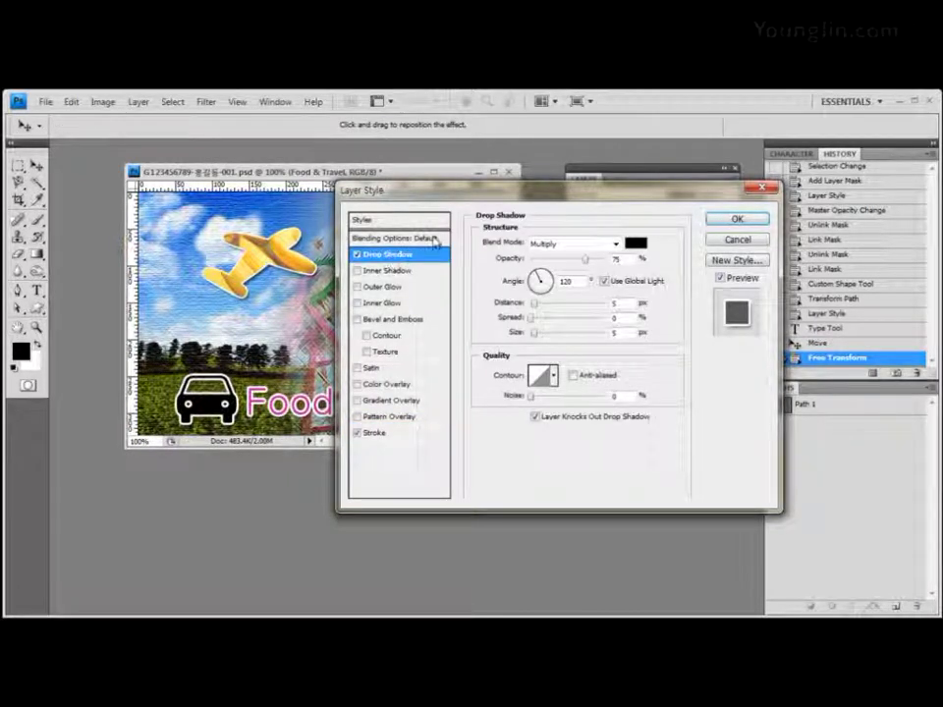
left_click_drag(412, 189, 452, 189)
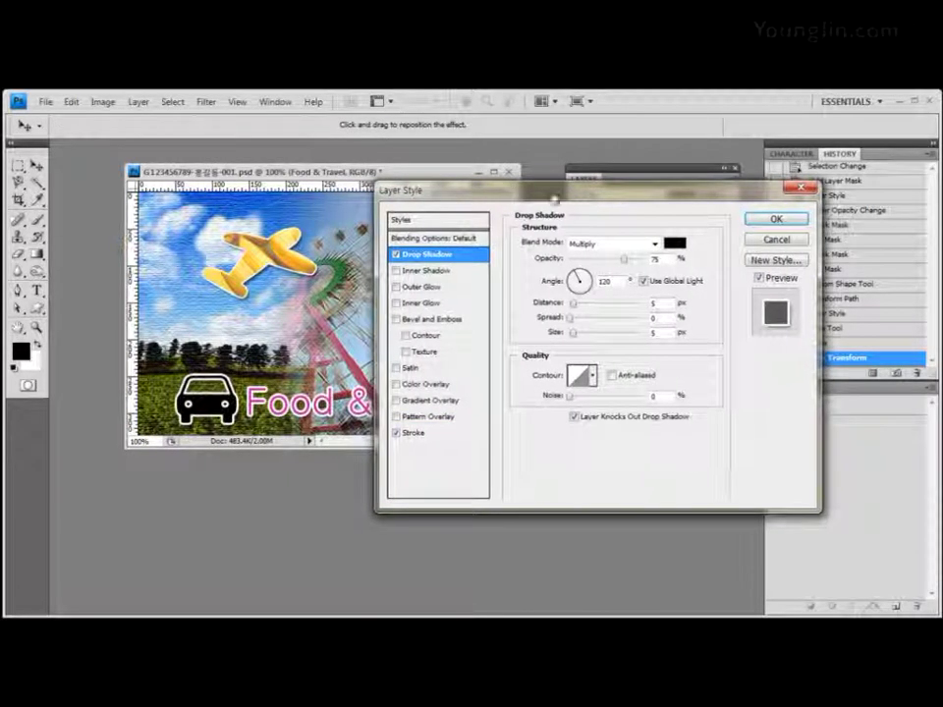
left_click(775, 219)
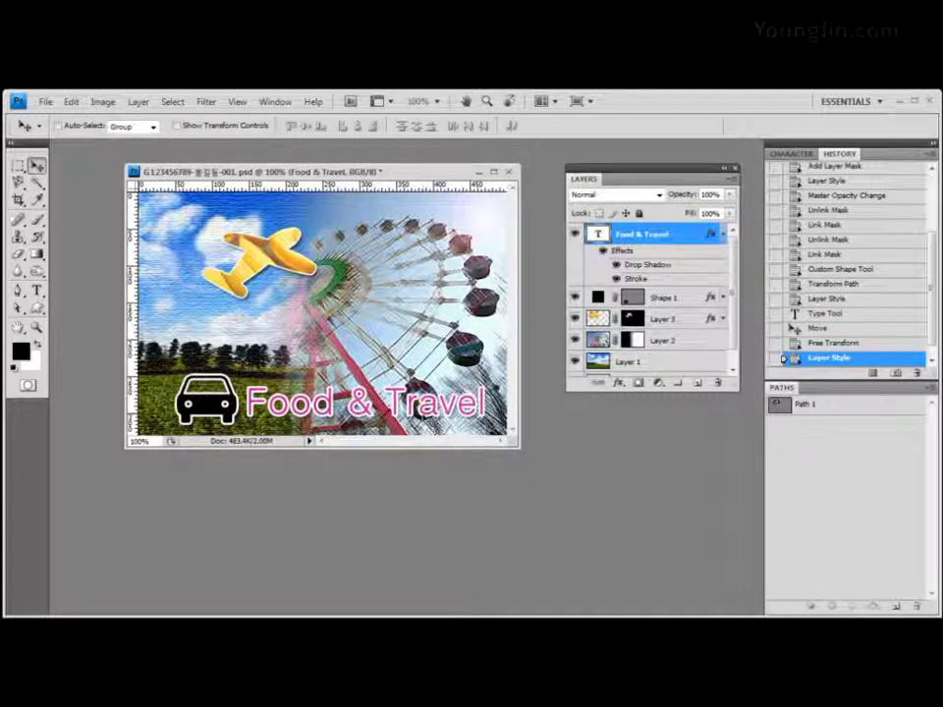
left_click(45, 101)
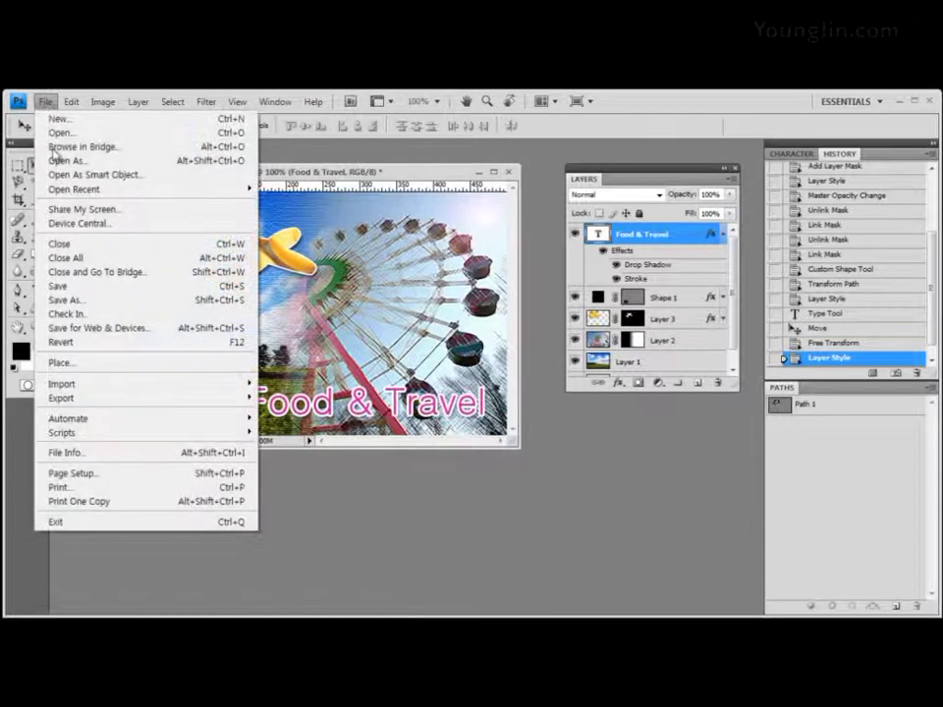
left_click(60, 285)
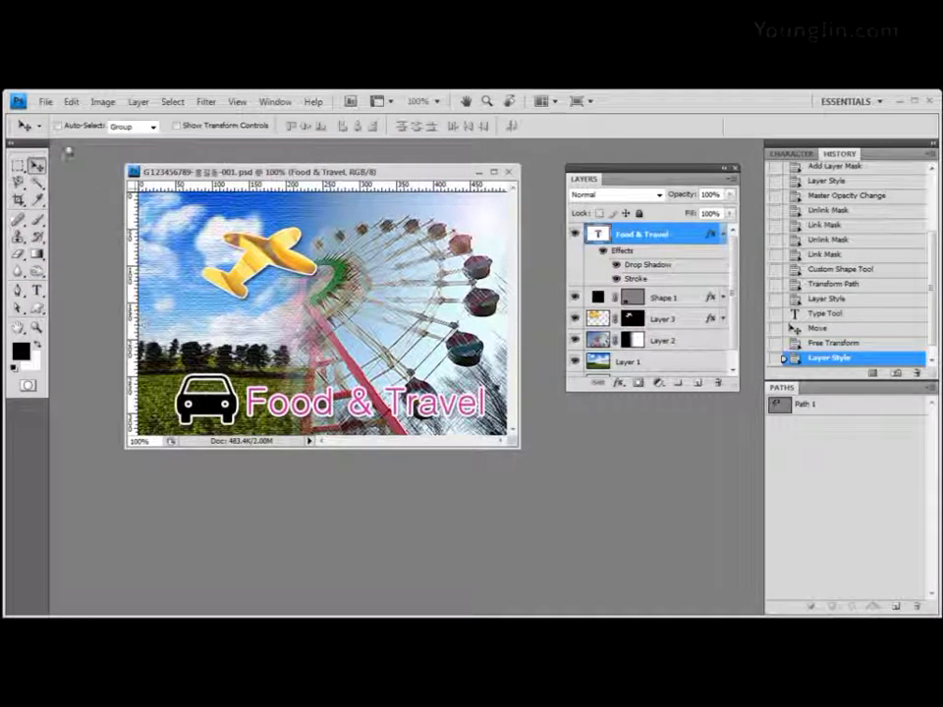
left_click(722, 236)
left_click(722, 236)
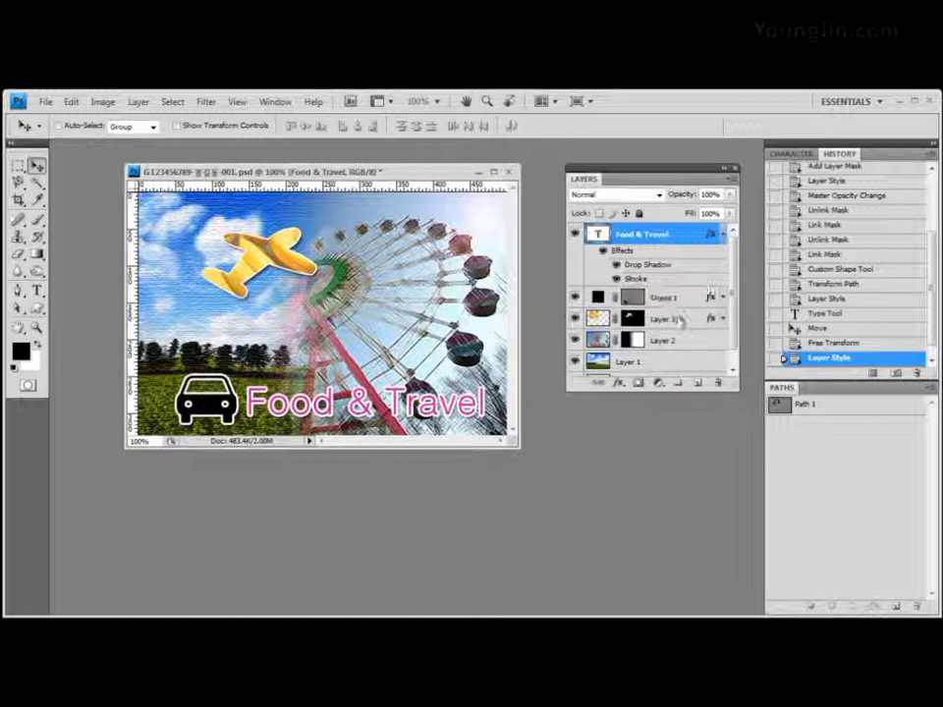
Save a JPEG copy of the document in the Part03 folder, ending its file name in -1.jpg
left_click(45, 100)
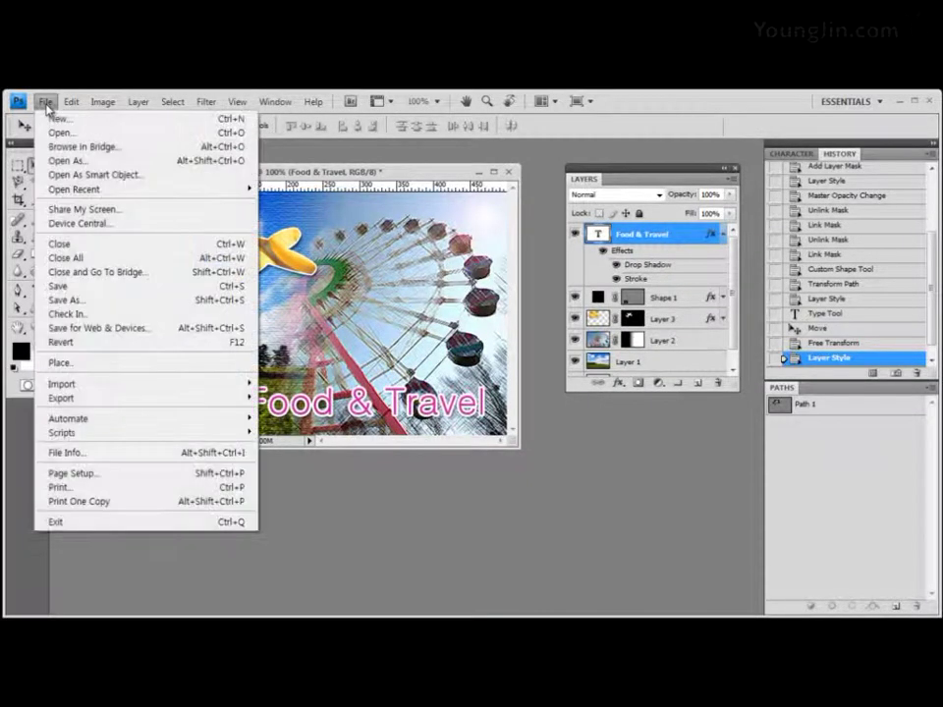
left_click(64, 300)
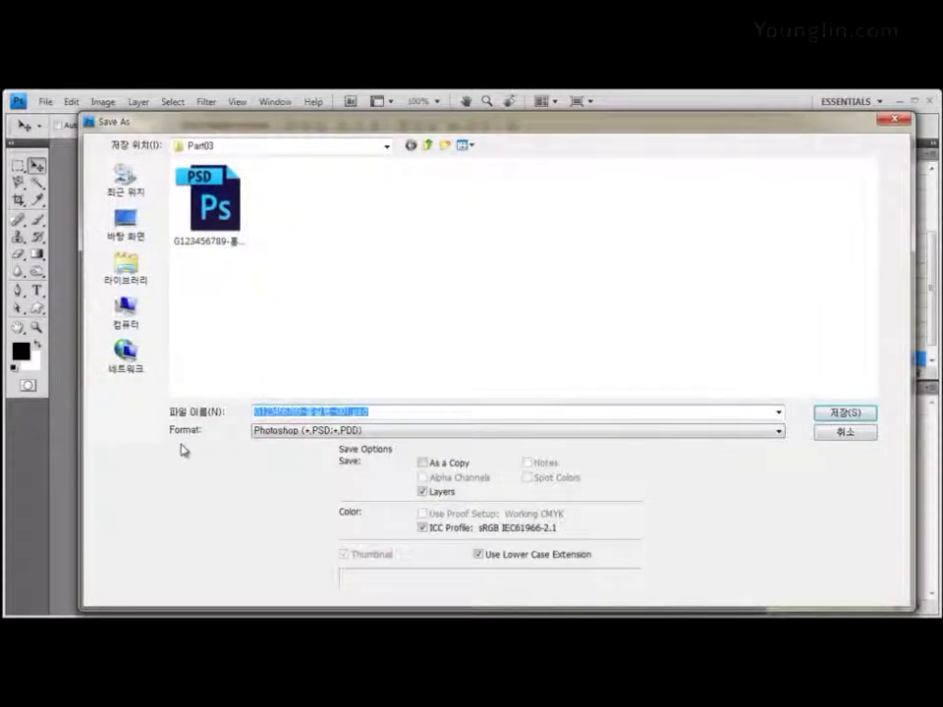
left_click(351, 431)
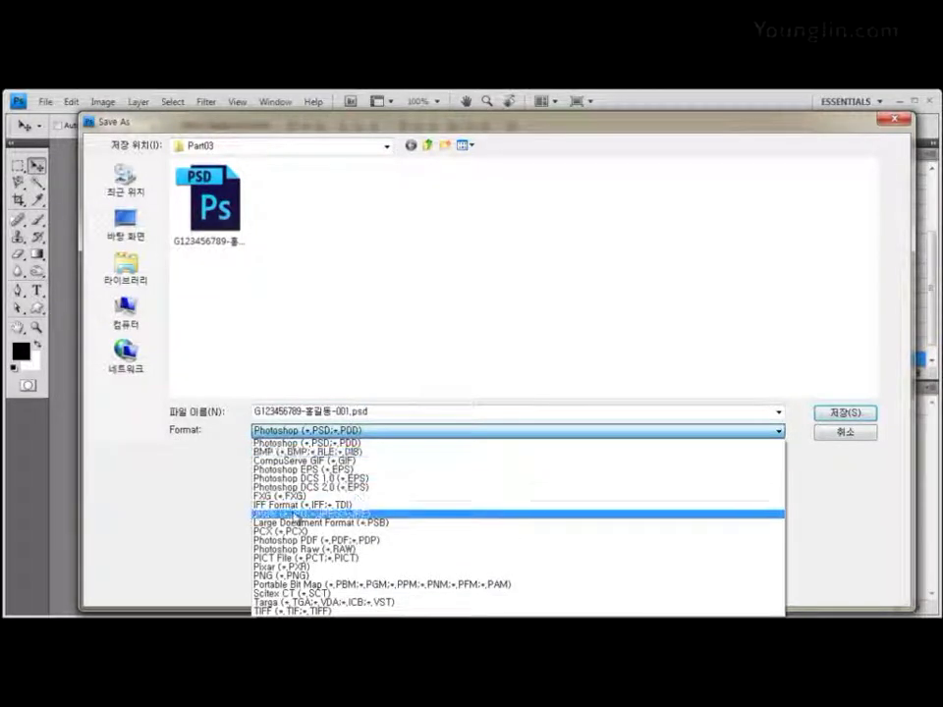
left_click(365, 514)
double_click(374, 411)
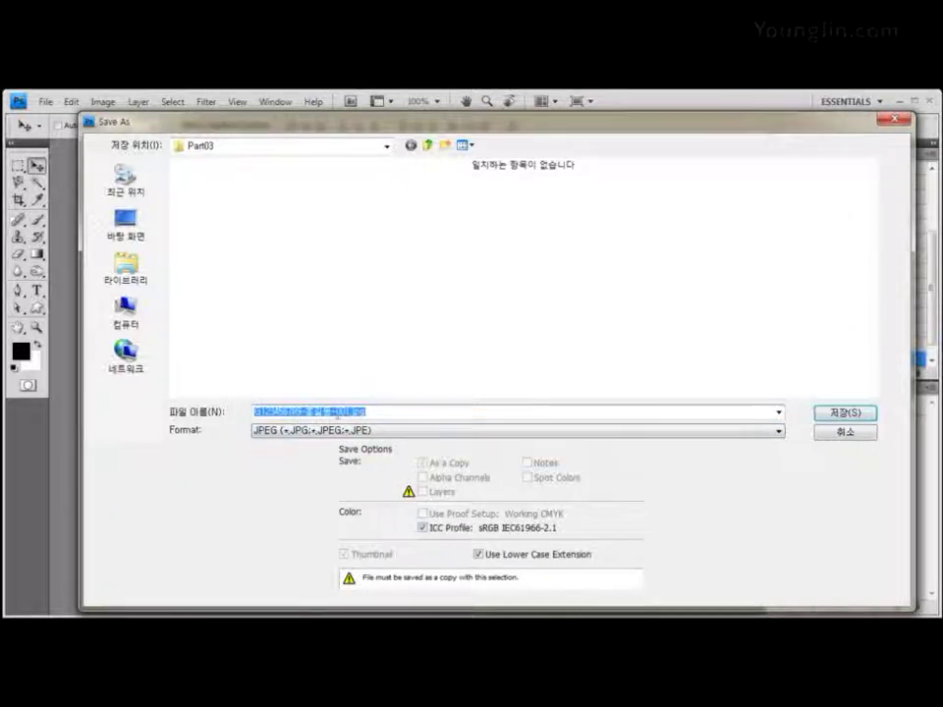
left_click(345, 412)
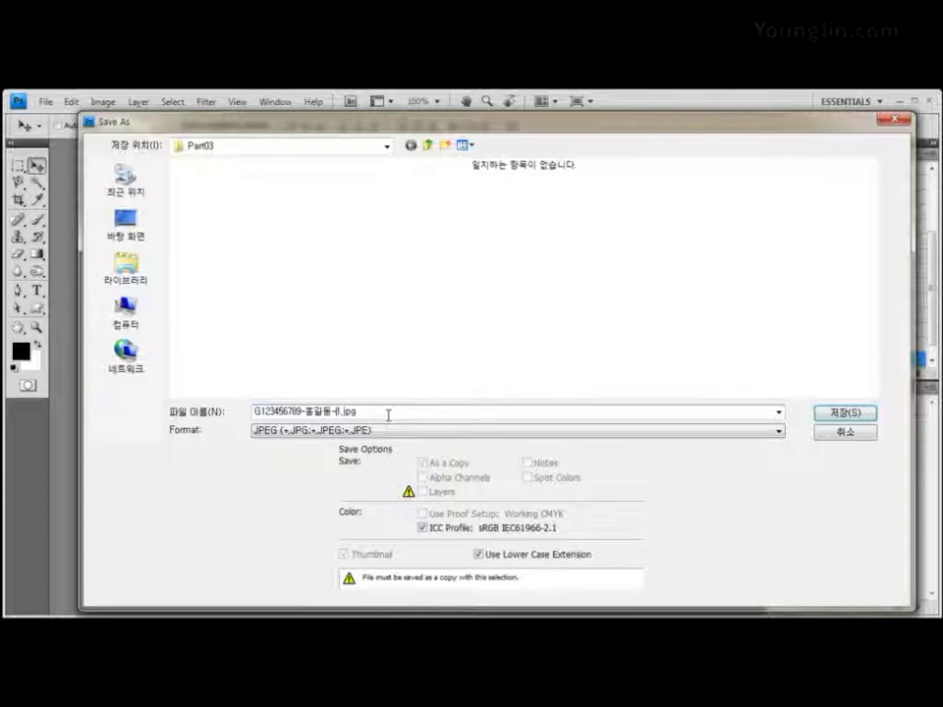
left_click(872, 413)
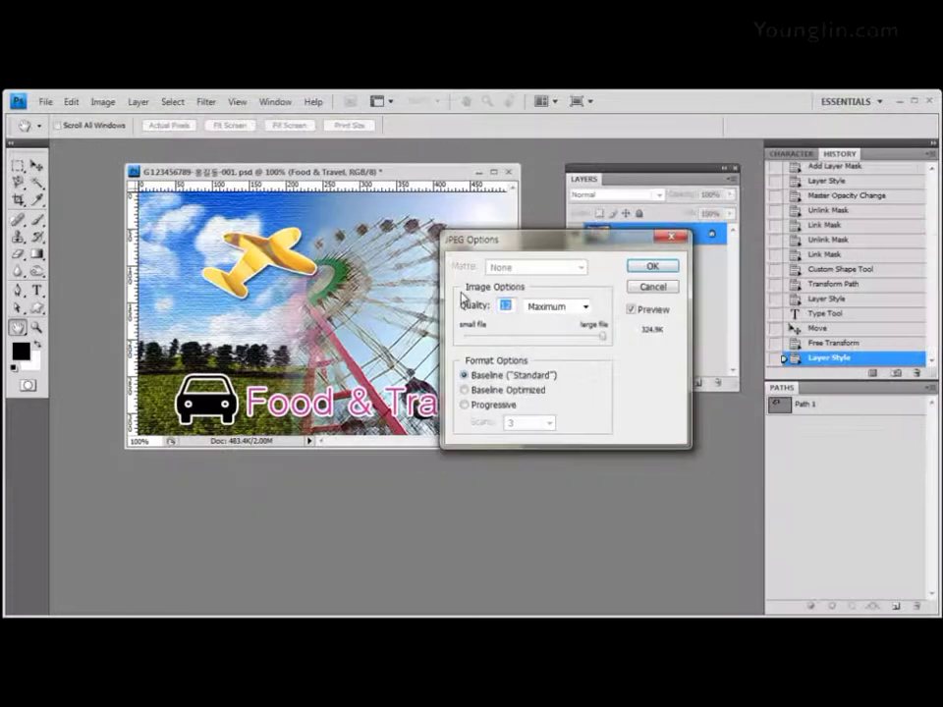
Write the JPEG copy at Maximum quality 12 with the Baseline ("Standard") format
left_click_drag(487, 241, 348, 237)
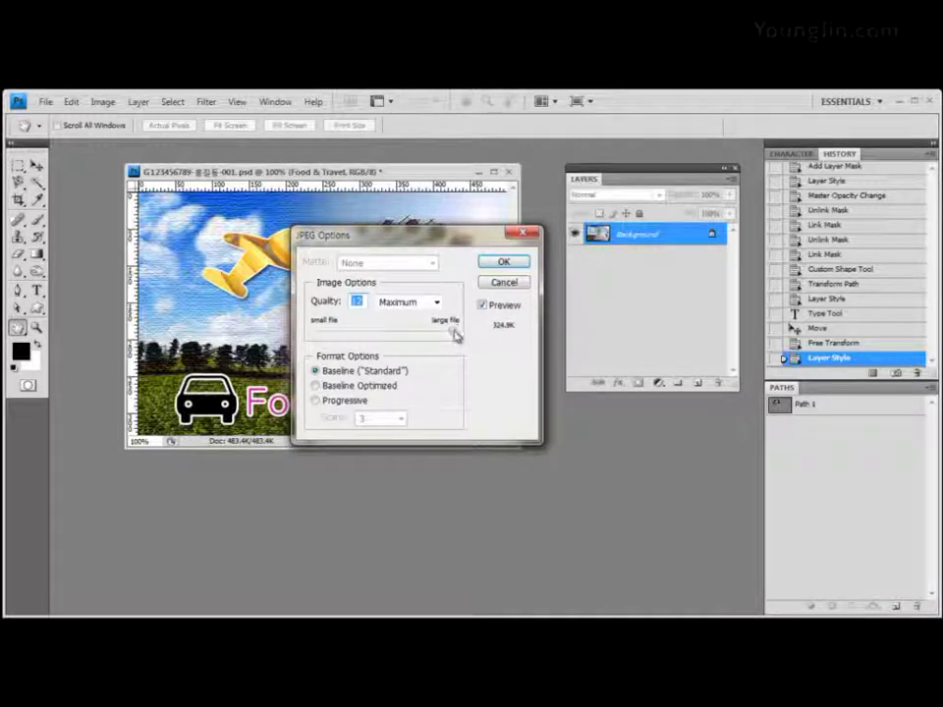
left_click_drag(453, 330, 439, 337)
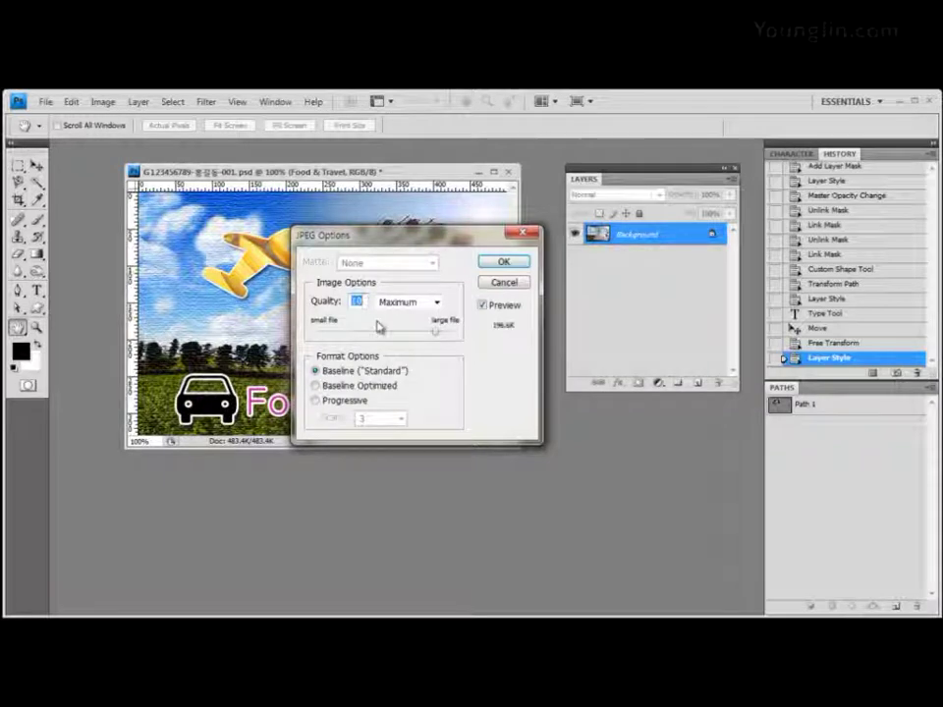
left_click_drag(436, 336, 477, 332)
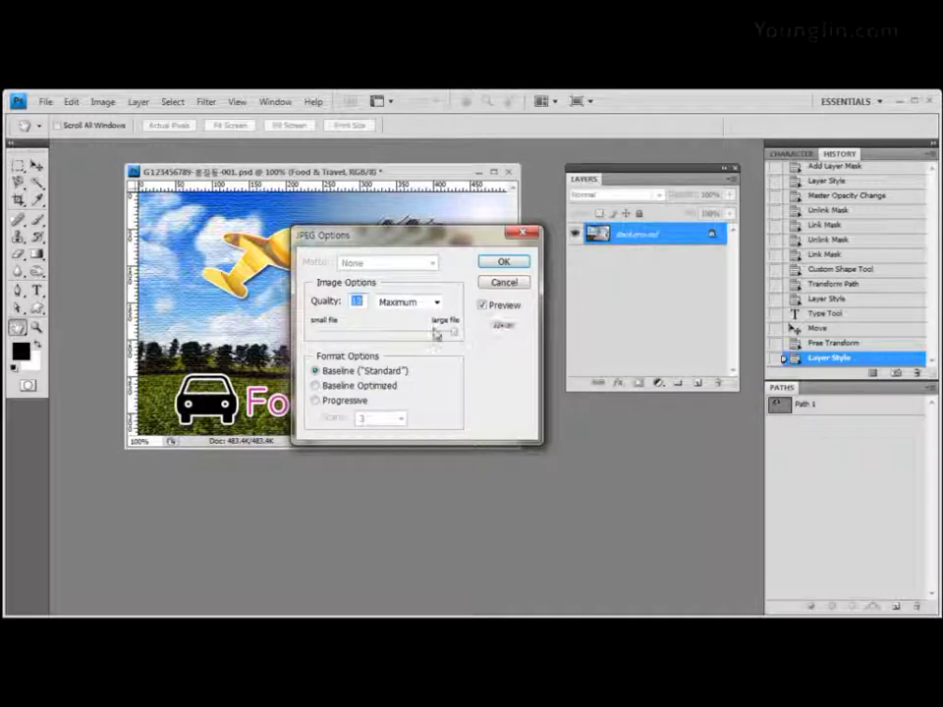
left_click(506, 263)
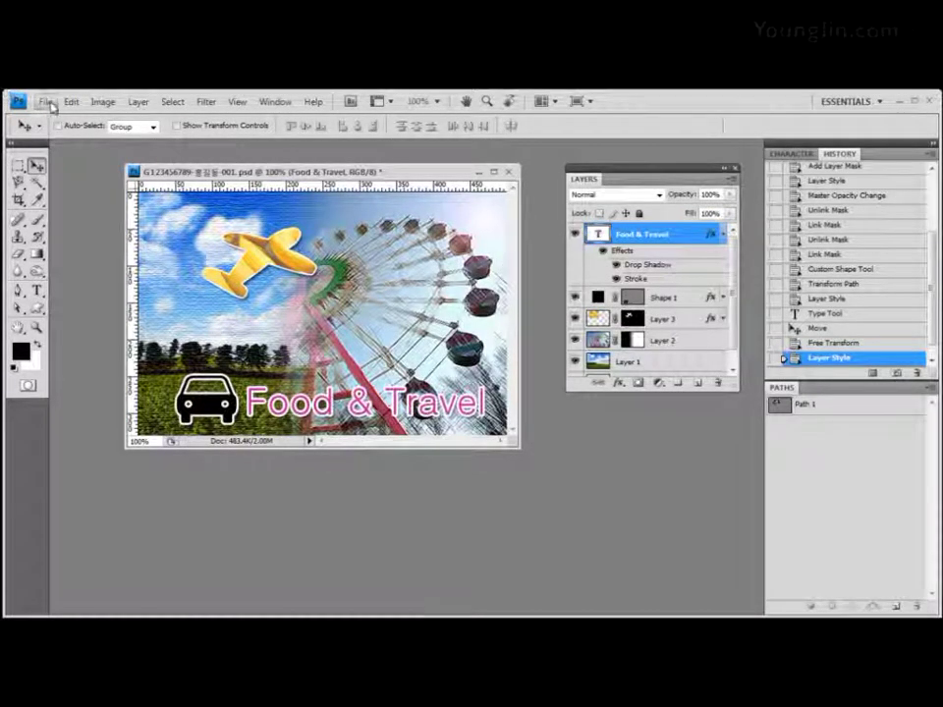
Save the document again as a JPEG in the Part03 folder, replacing the existing file ending in -1.jpg
left_click(45, 101)
left_click(77, 298)
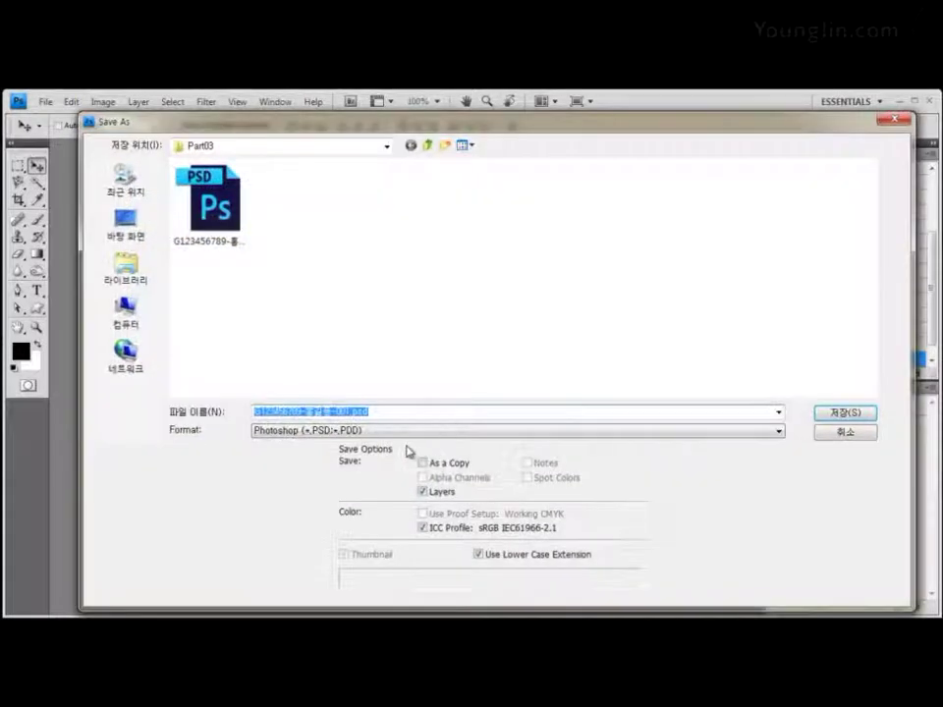
left_click(315, 430)
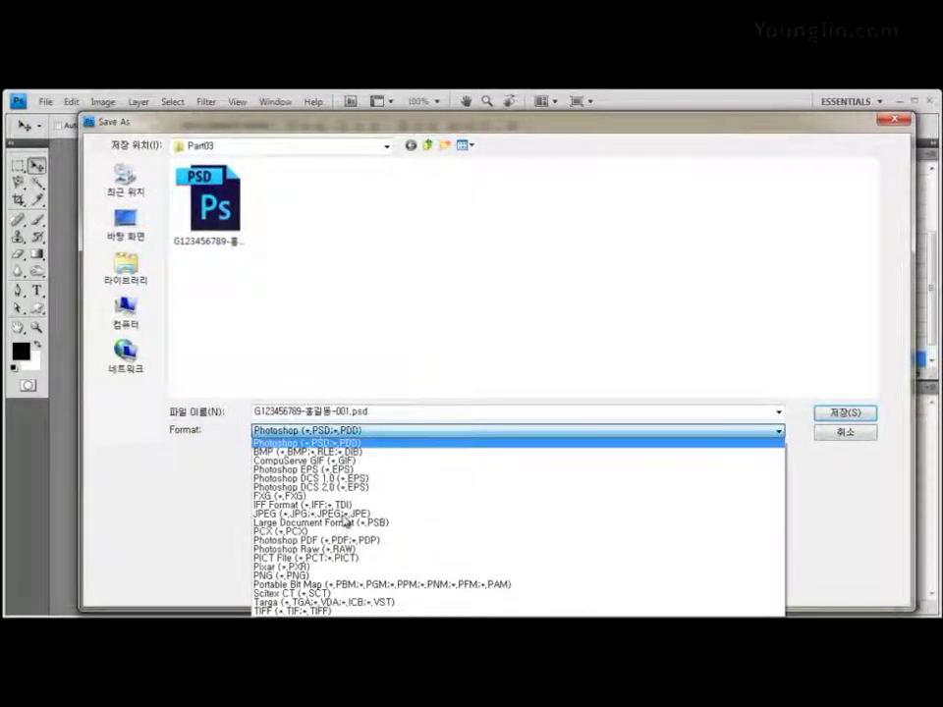
left_click(315, 514)
left_click(859, 417)
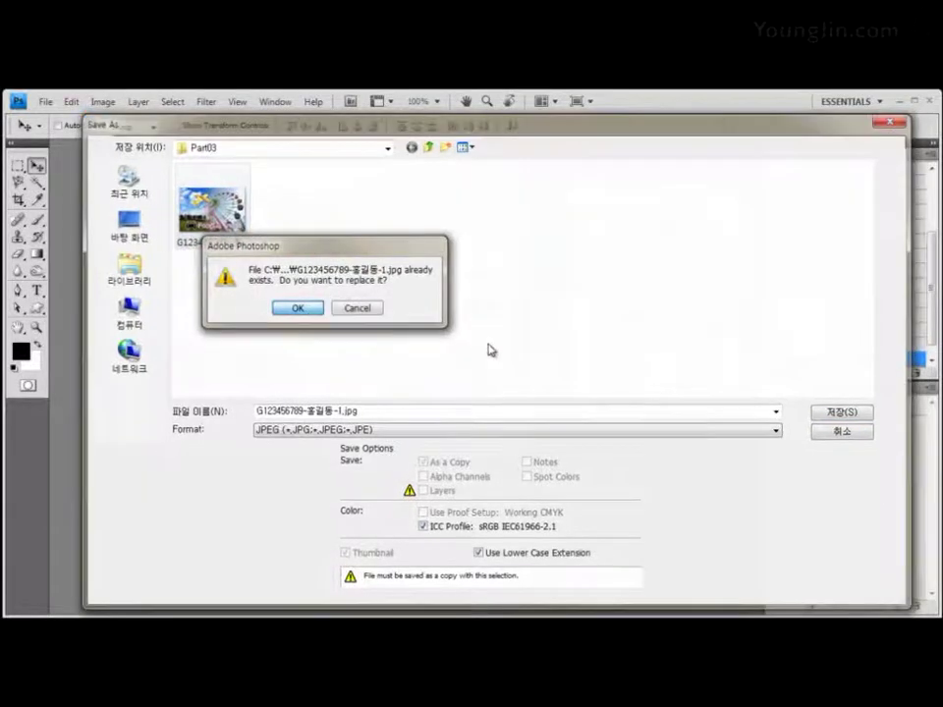
key("Return")
Try JPEG quality 3, set the quality back to 12 (Maximum), and write the replacement file
left_click_drag(442, 328, 358, 334)
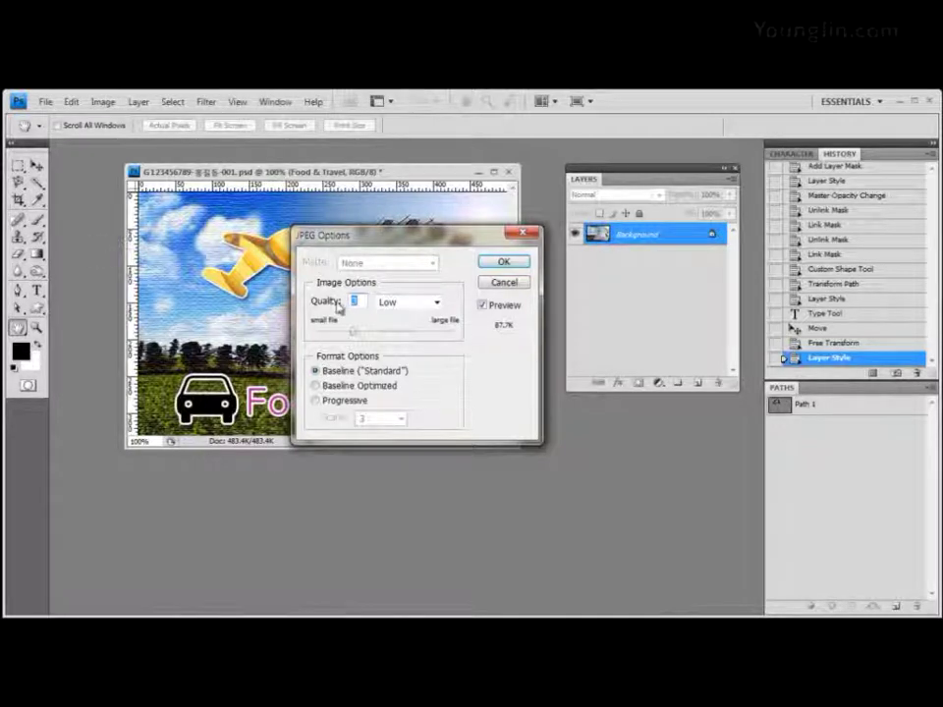
left_click_drag(356, 334, 455, 335)
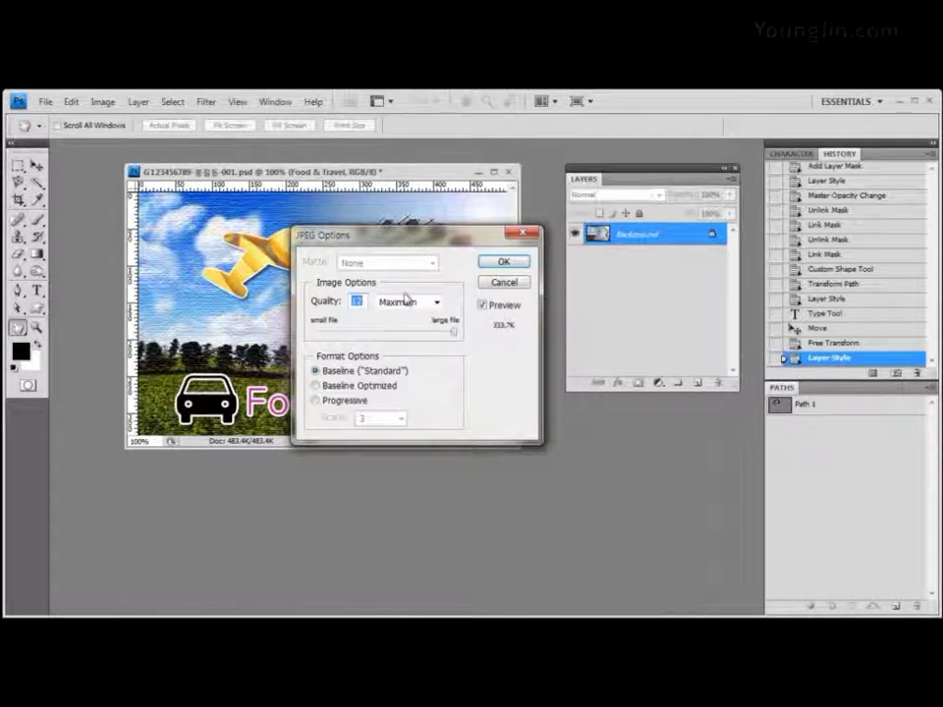
left_click(519, 266)
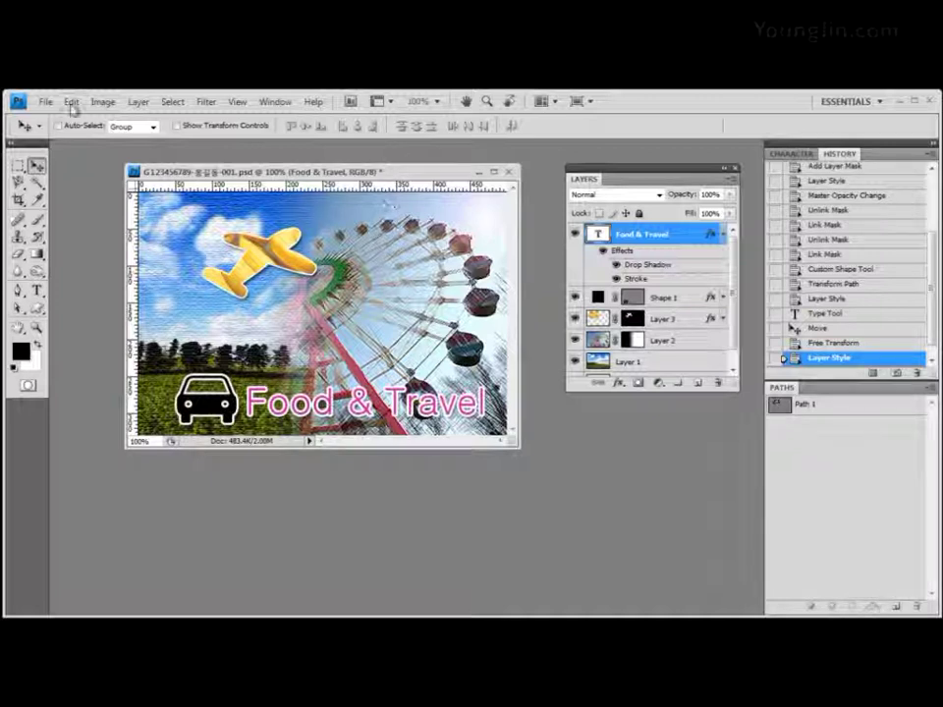
Resize the image to 50 × 33 pixels with Constrain Proportions and Resample Image on and Scale Styles off
left_click(101, 103)
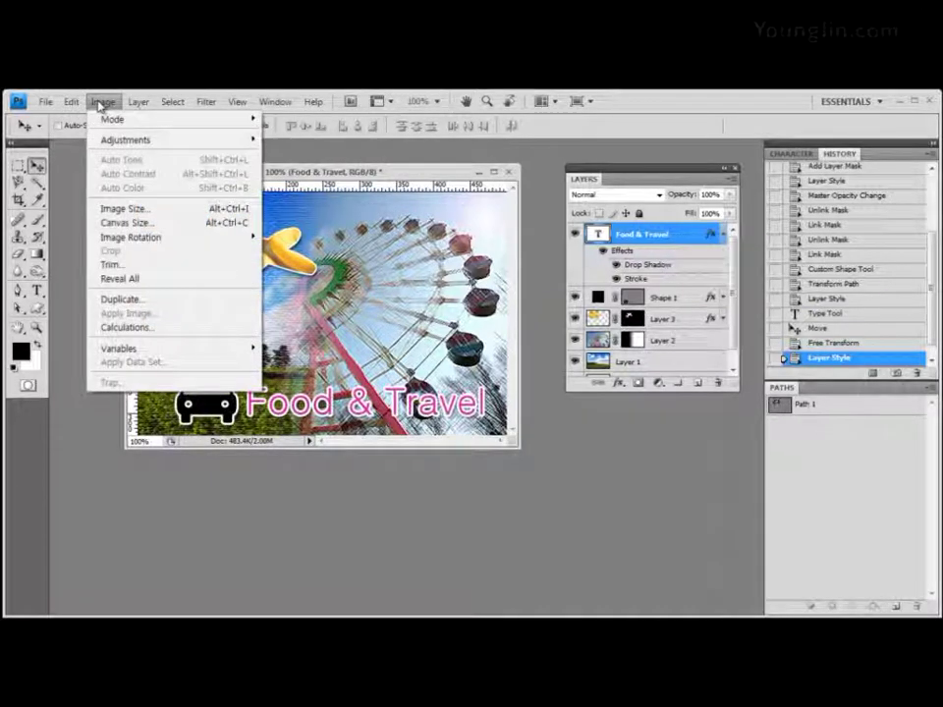
left_click(126, 207)
left_click_drag(541, 235, 454, 236)
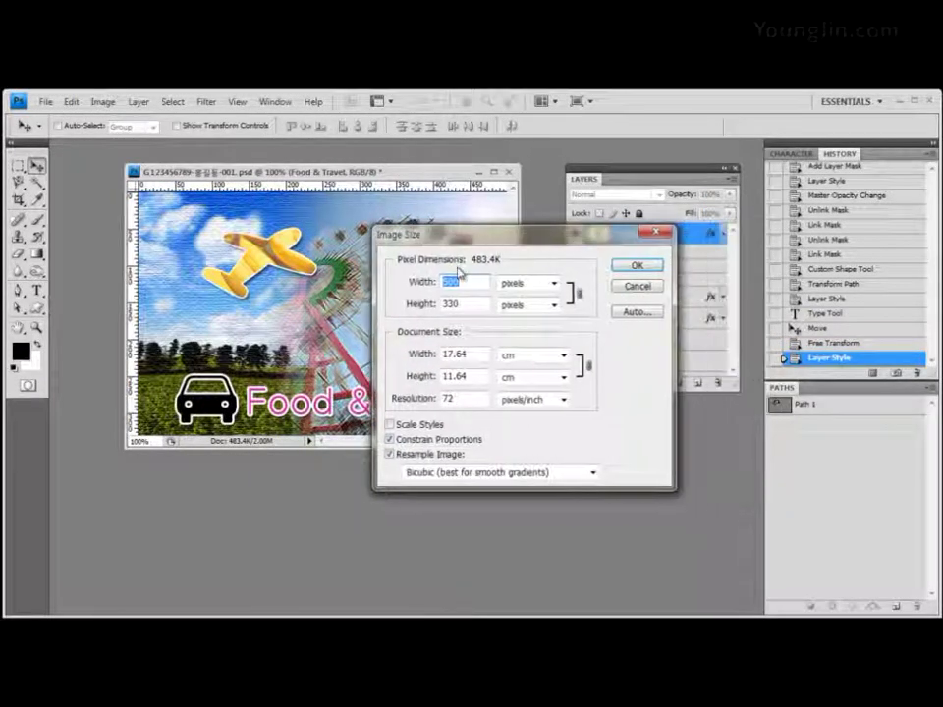
left_click(390, 425)
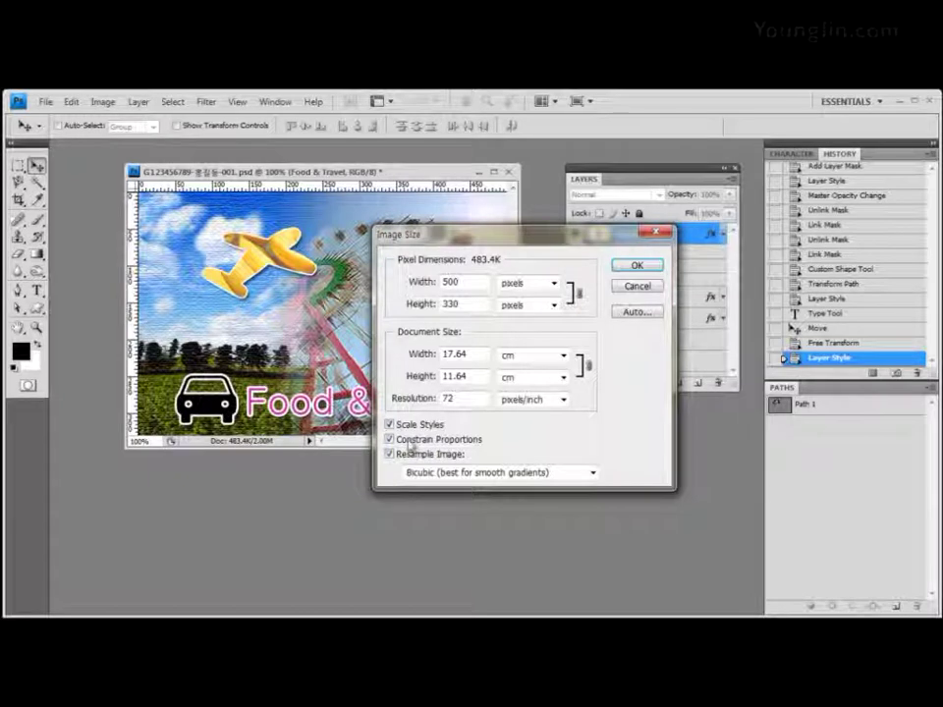
left_click(390, 425)
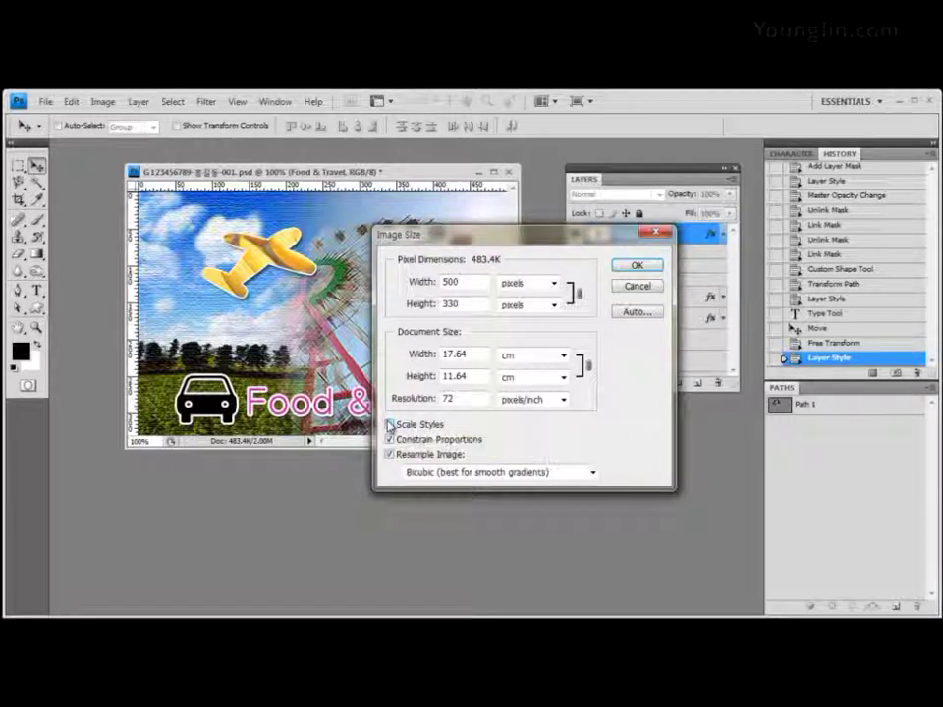
left_click_drag(537, 250, 414, 306)
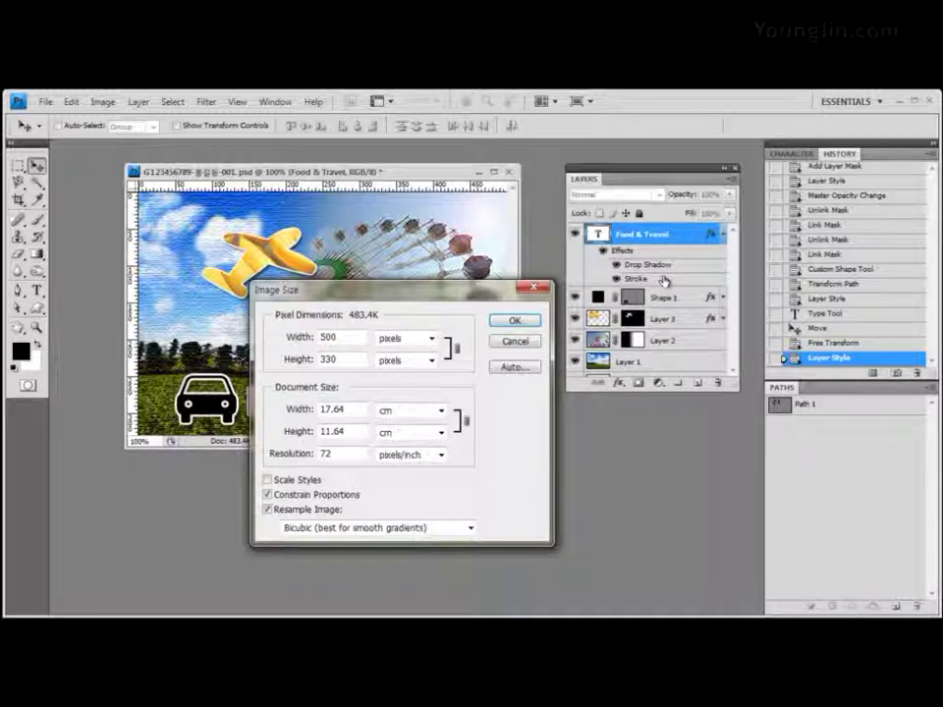
left_click(267, 481)
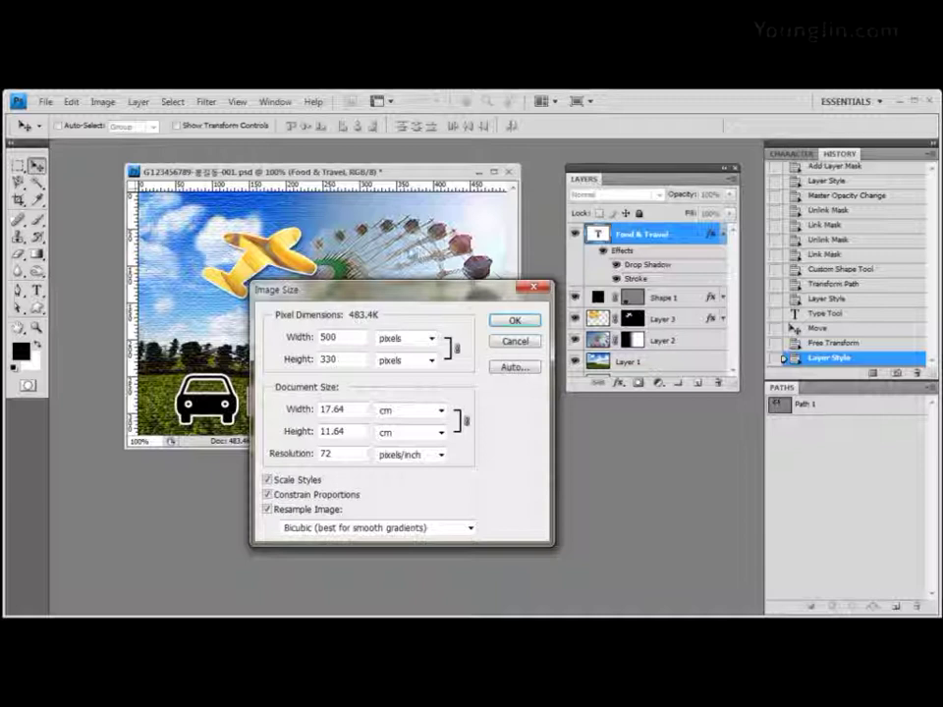
left_click(268, 481)
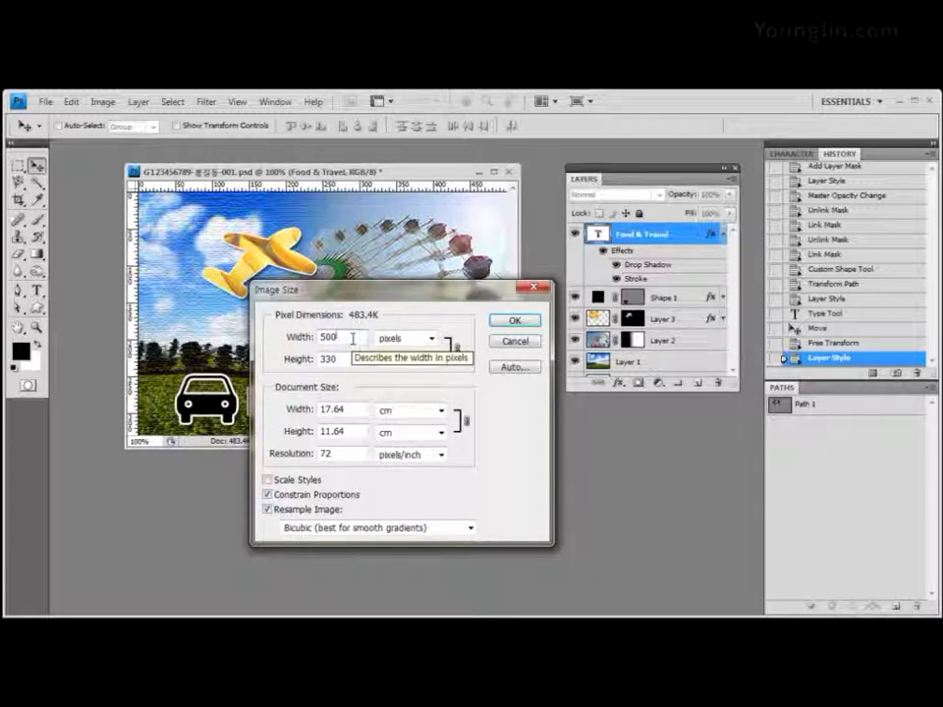
key("BackSpace")
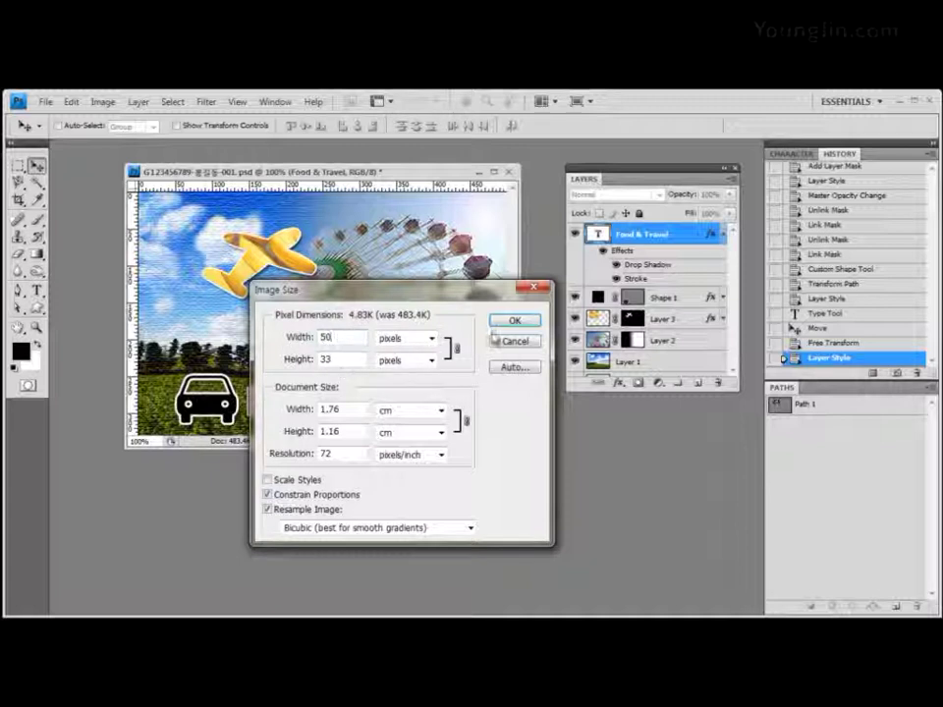
left_click_drag(478, 295, 541, 231)
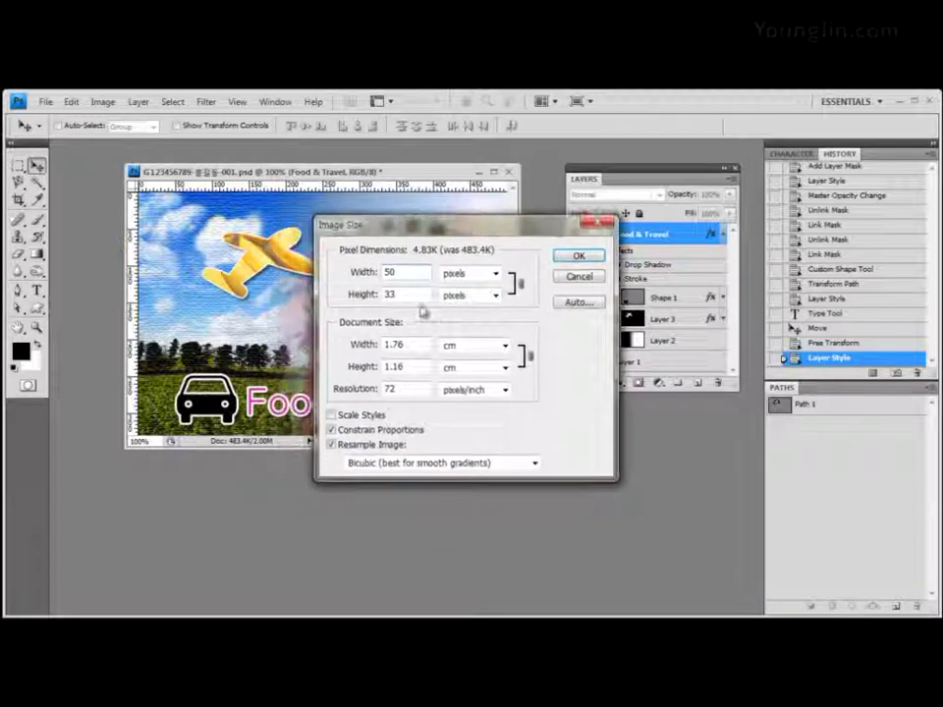
left_click(578, 256)
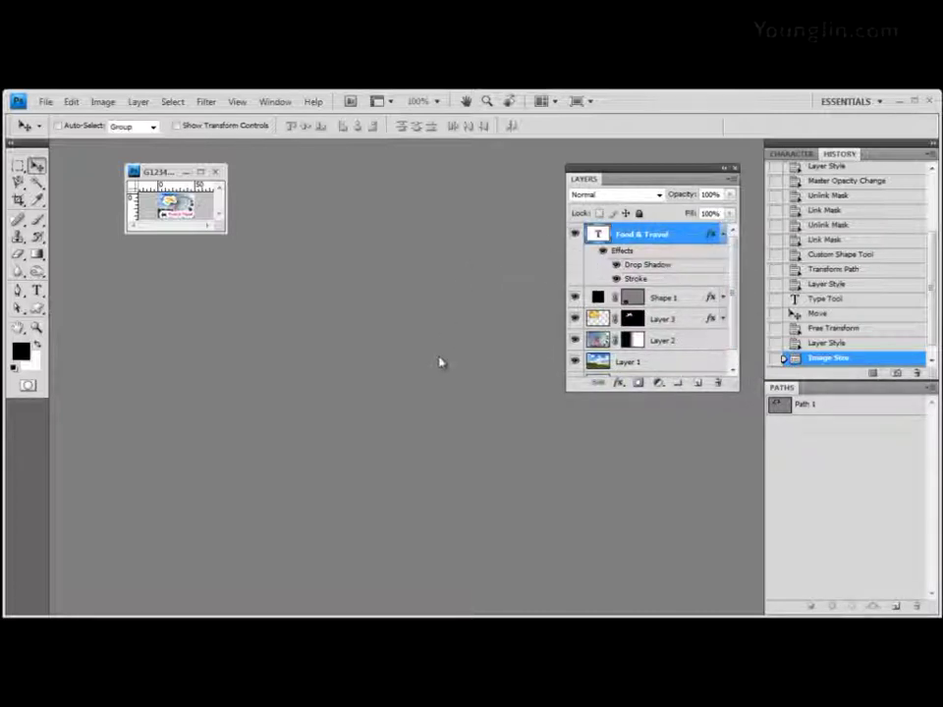
Save the resized document in Photoshop format in the Part03 folder, ending its file name in -1.psd, with Maximize compatibility on
left_click(46, 101)
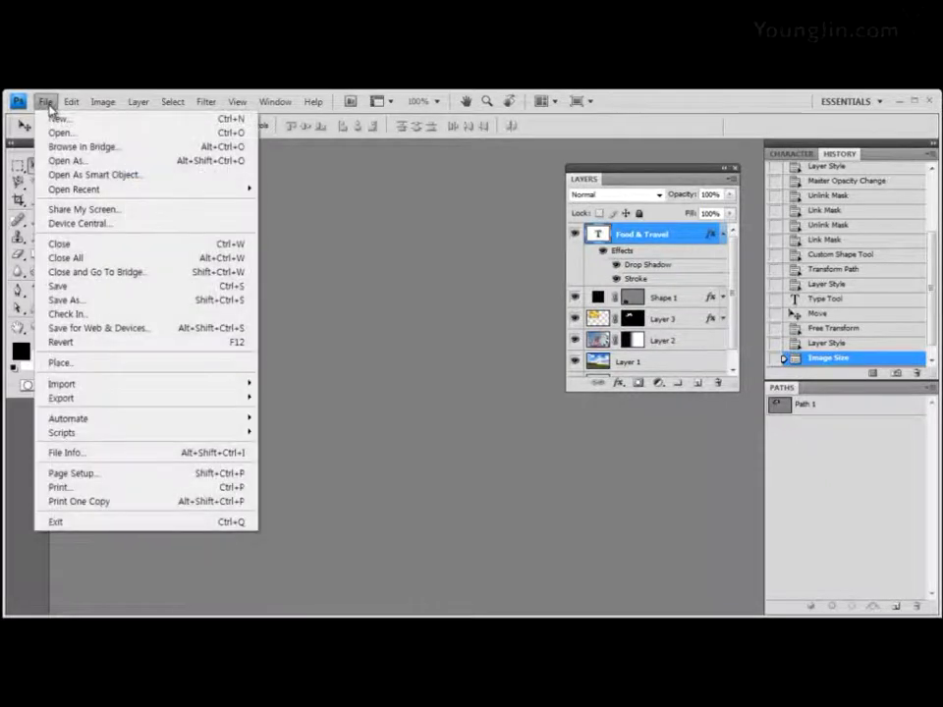
left_click(78, 304)
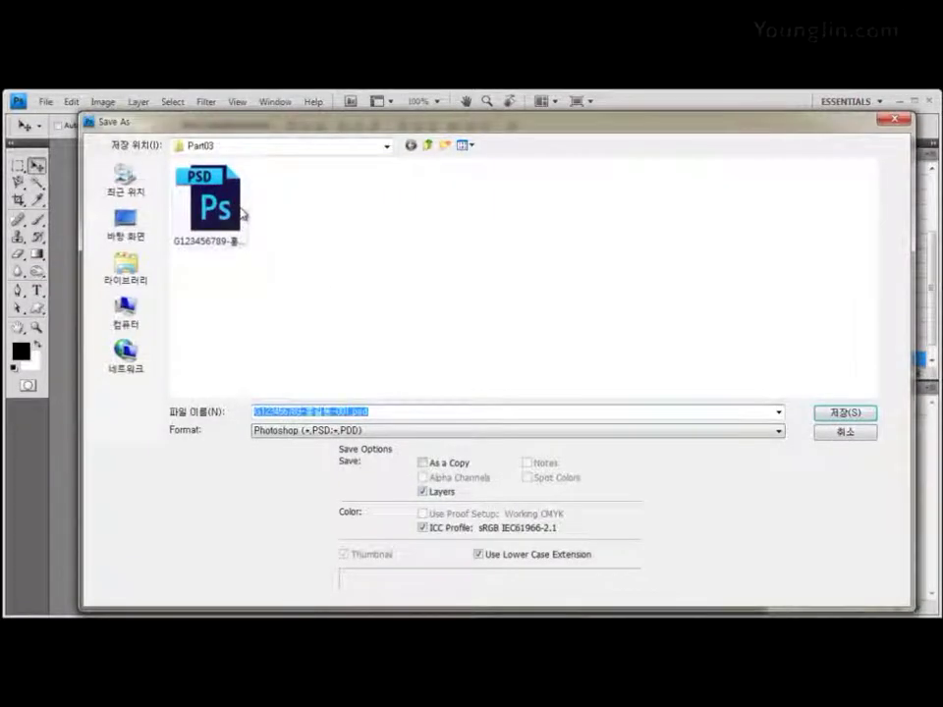
left_click(343, 417)
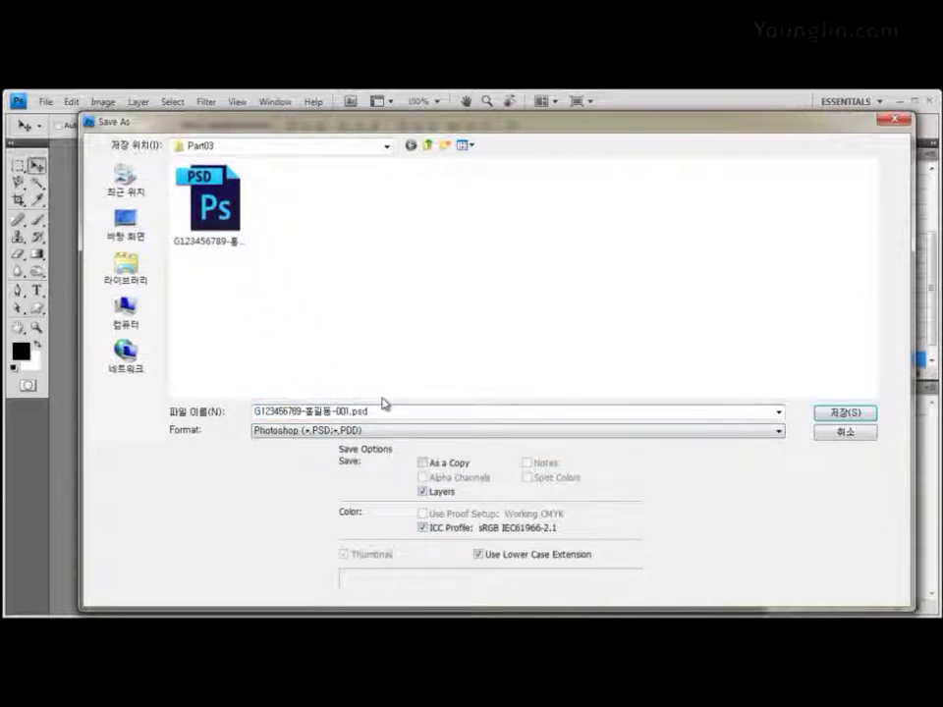
left_click(324, 430)
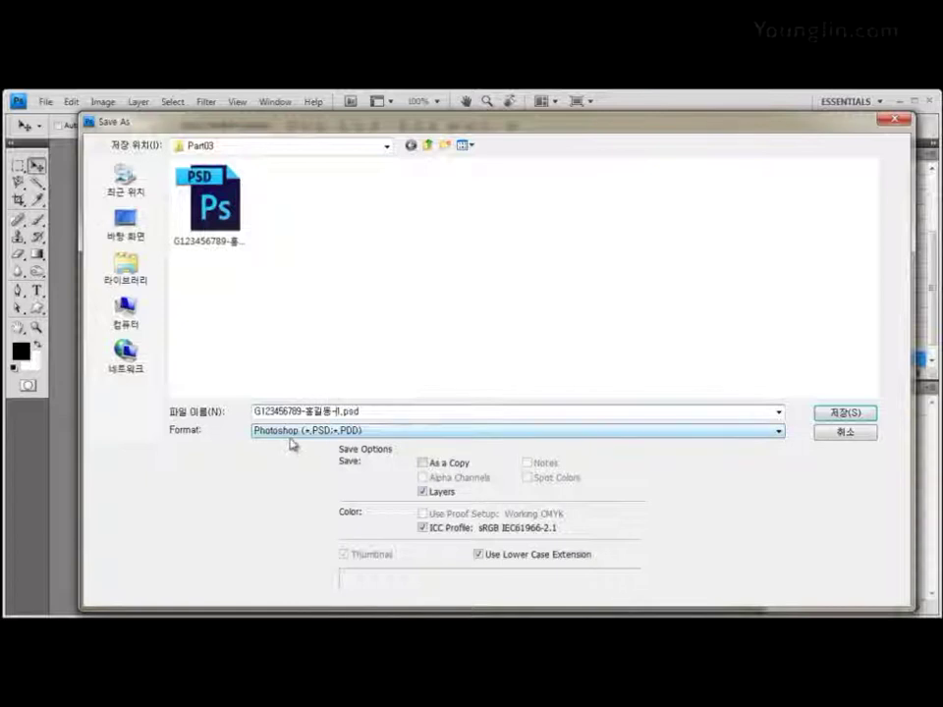
left_click(347, 429)
left_click(343, 434)
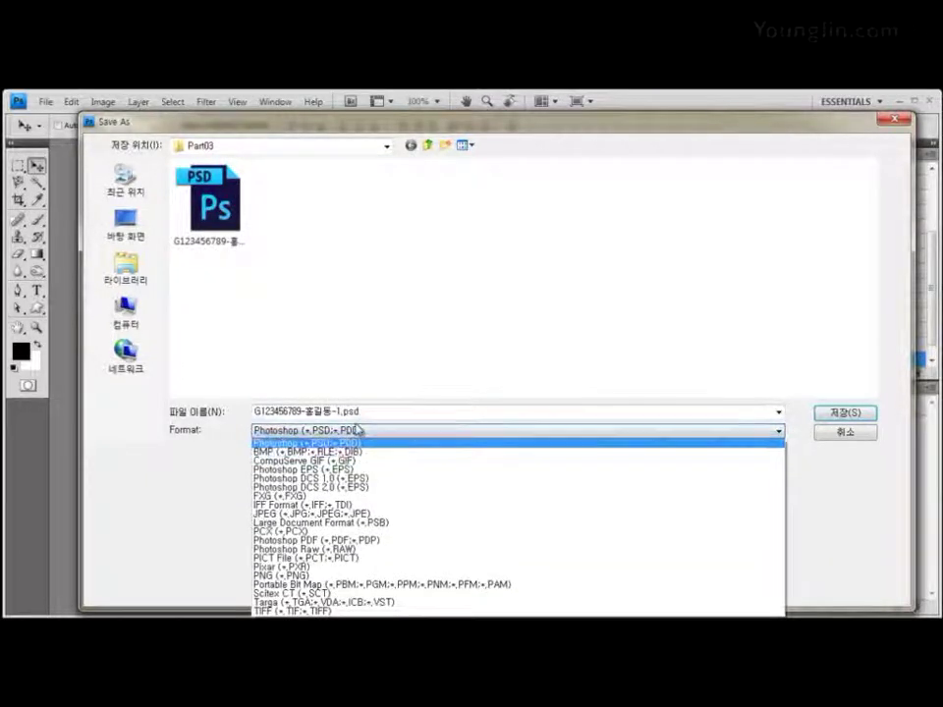
left_click(357, 430)
left_click(843, 414)
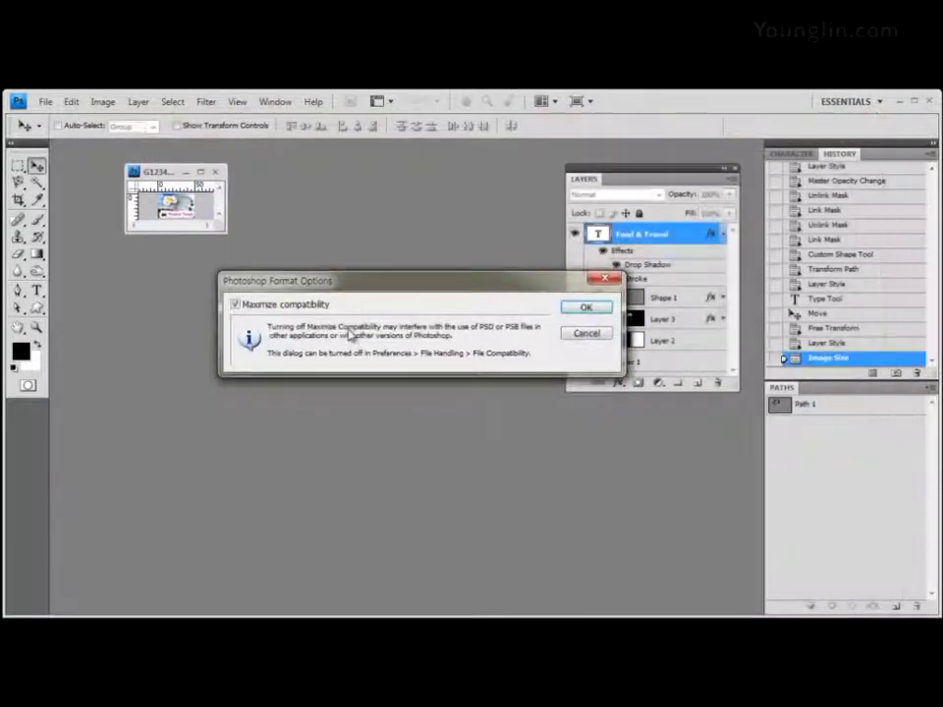
left_click(586, 307)
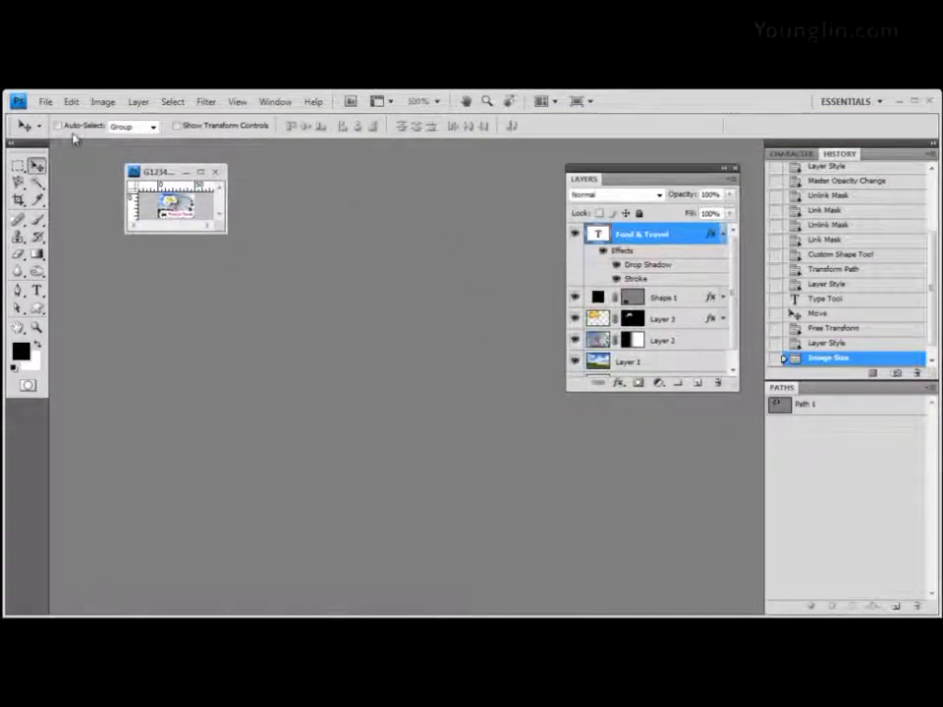
Browse the Part03 folder in the Open dialog as a detailed list with a wider file name column
left_click(45, 102)
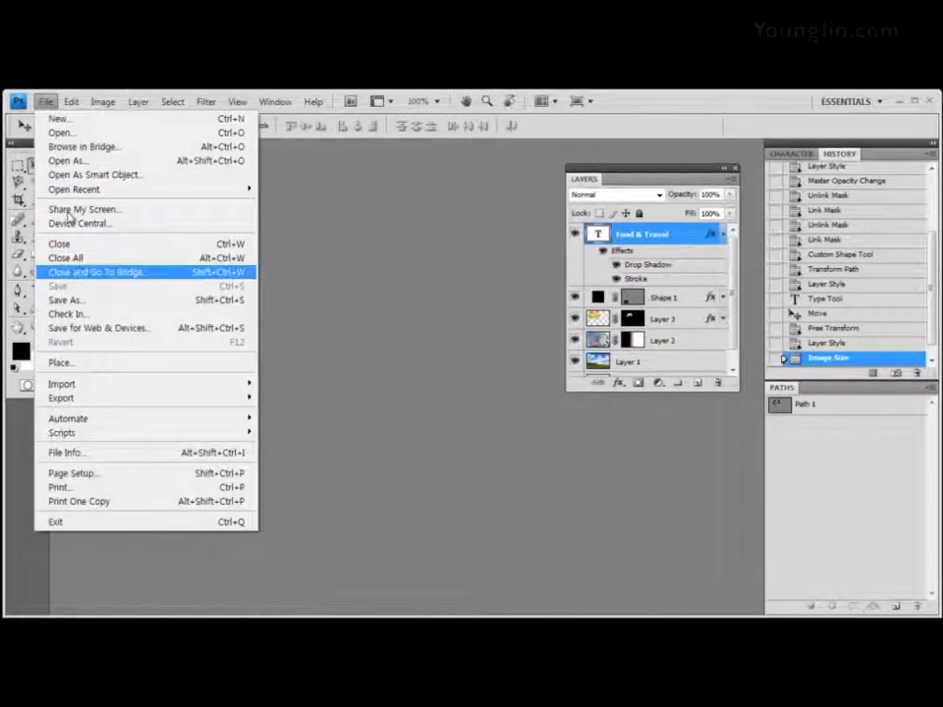
left_click(63, 133)
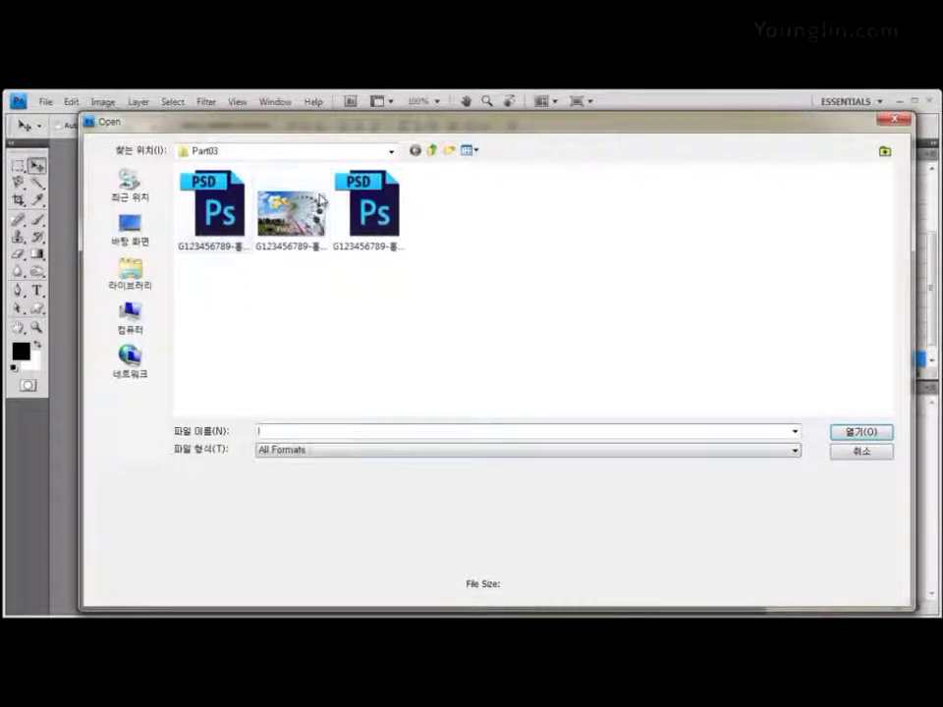
left_click(474, 151)
left_click(509, 250)
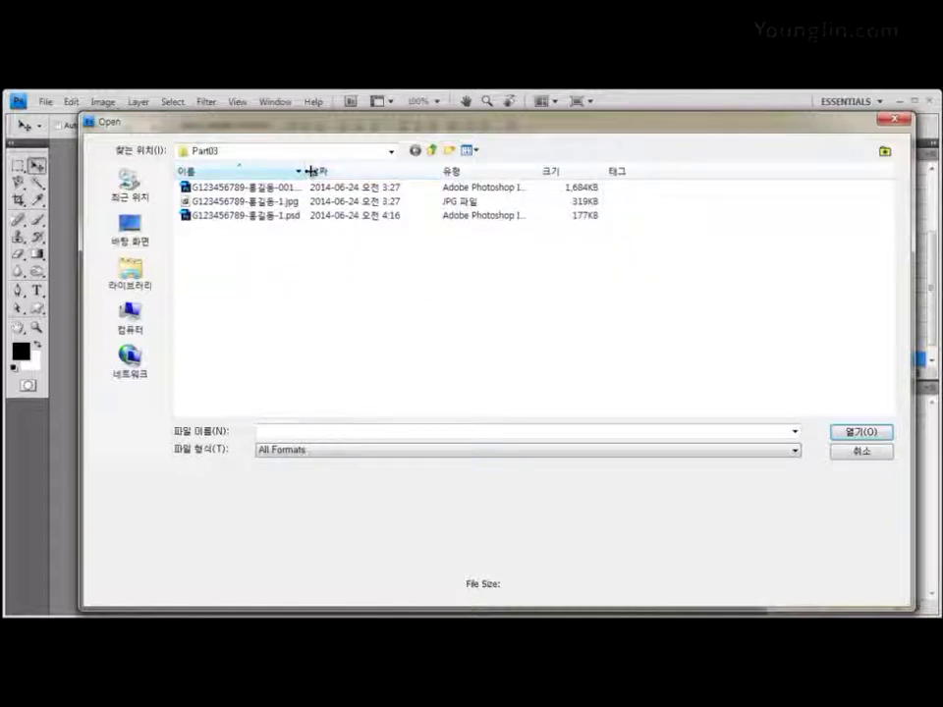
left_click_drag(308, 172, 326, 173)
Compare the previews, types and sizes of the files ending in -001.psd, -1.jpg and -1.psd, and leave without opening any
left_click(280, 188)
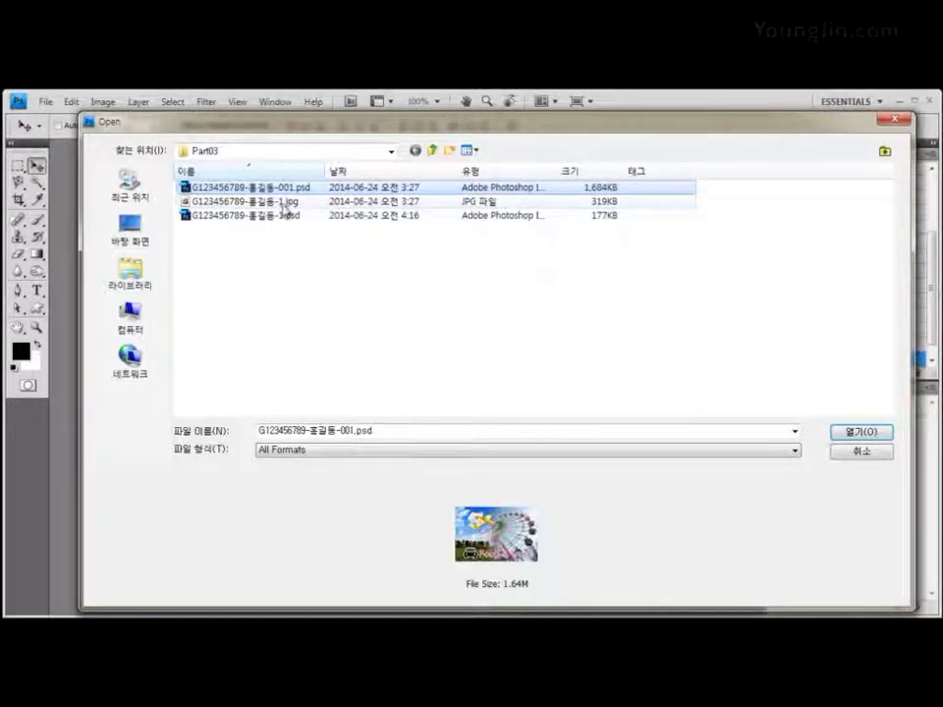
left_click(289, 204)
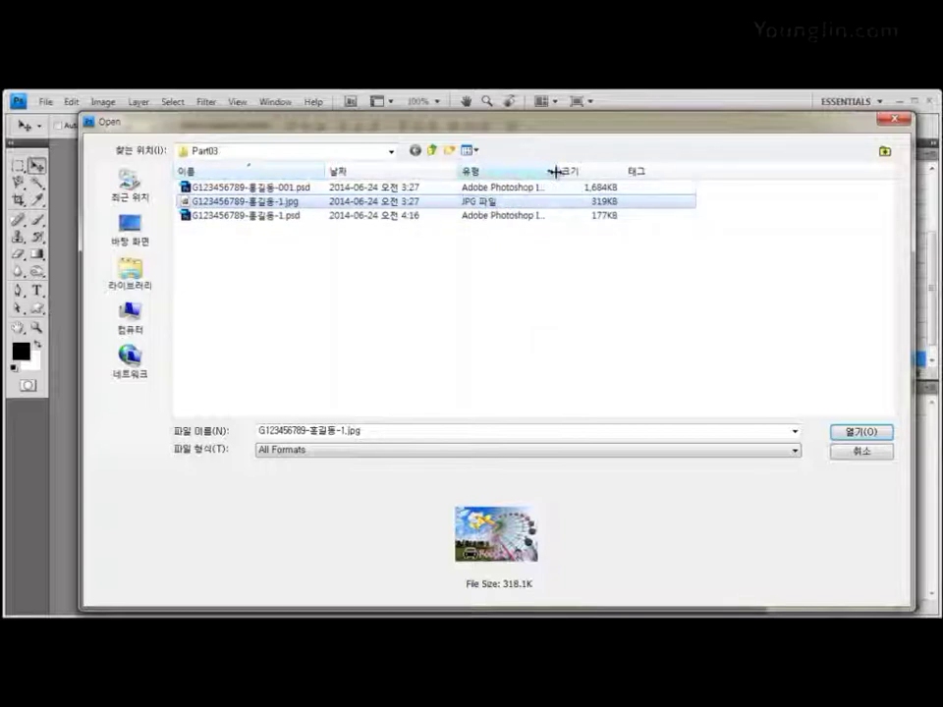
left_click_drag(552, 171, 604, 170)
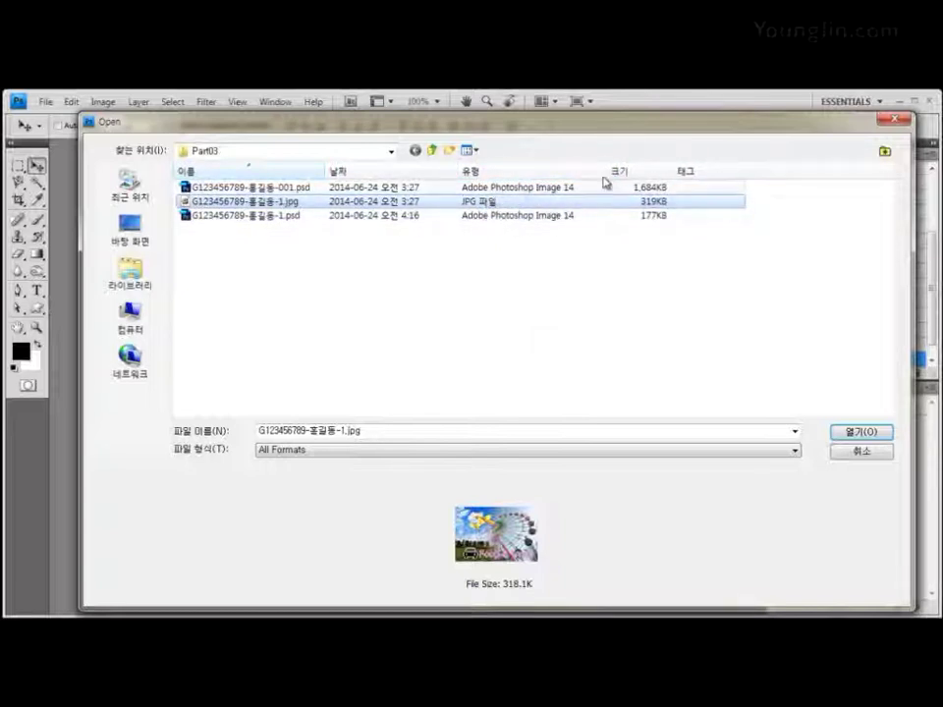
left_click(286, 216)
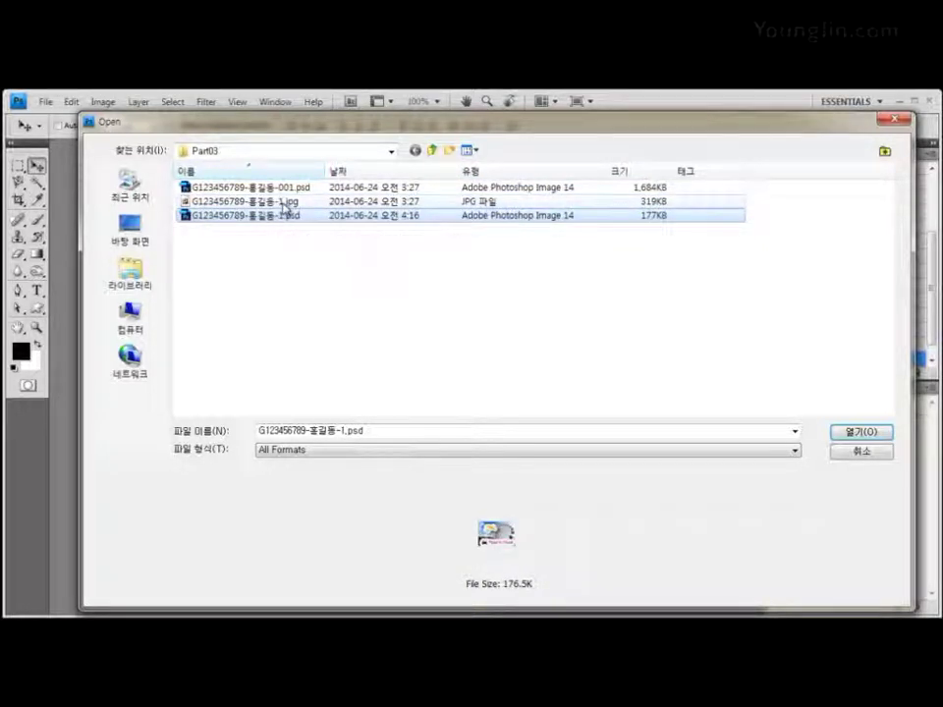
left_click(291, 202)
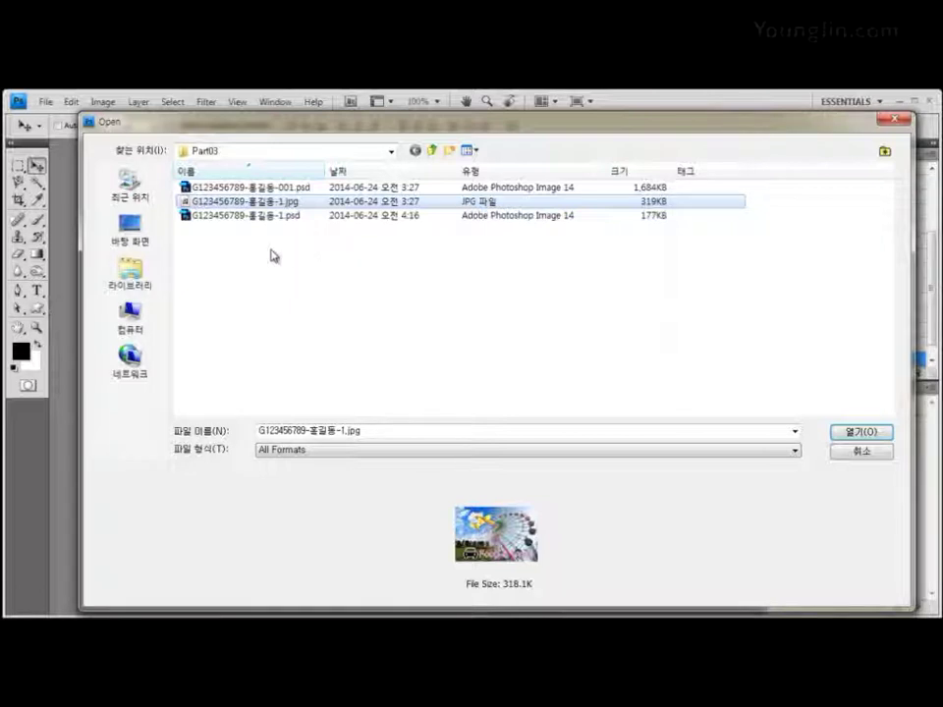
left_click(316, 189)
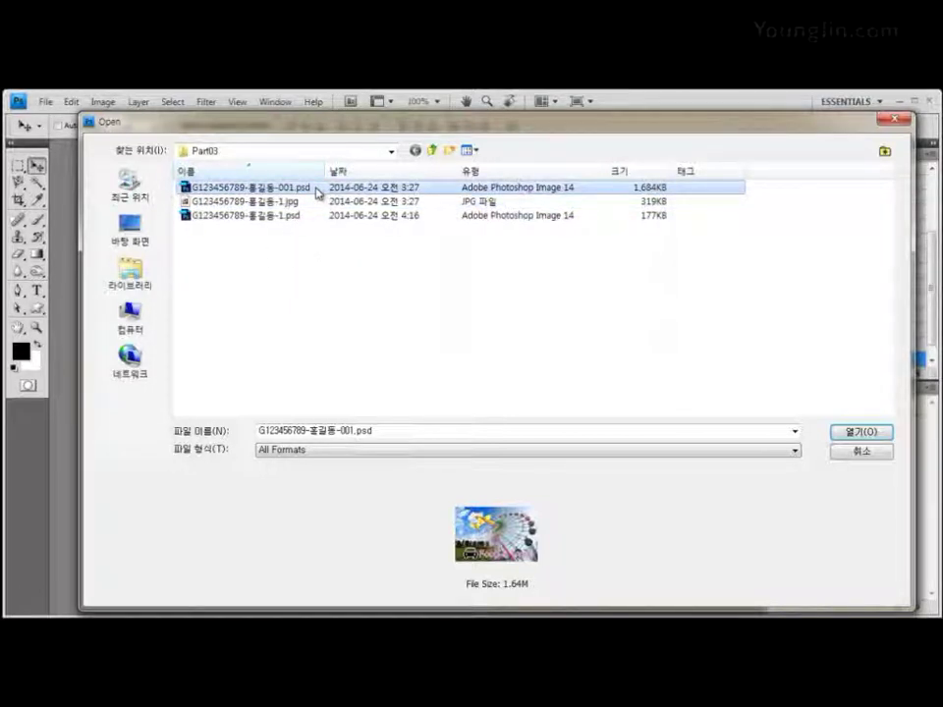
left_click(879, 460)
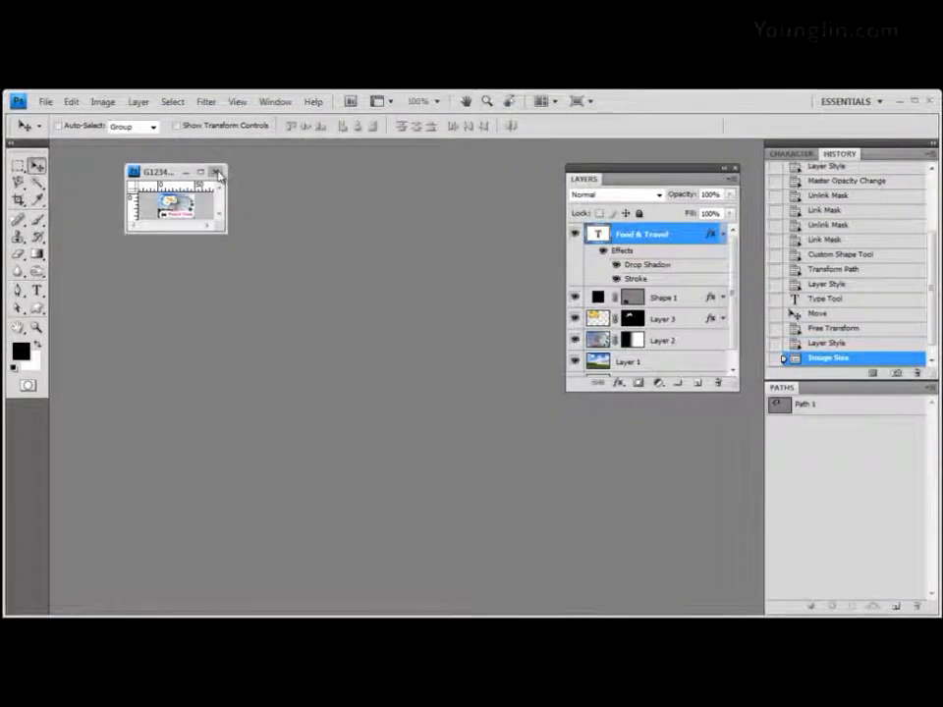
Close the resized document and open the original file ending in -001.psd from the Part03 folder
left_click(216, 173)
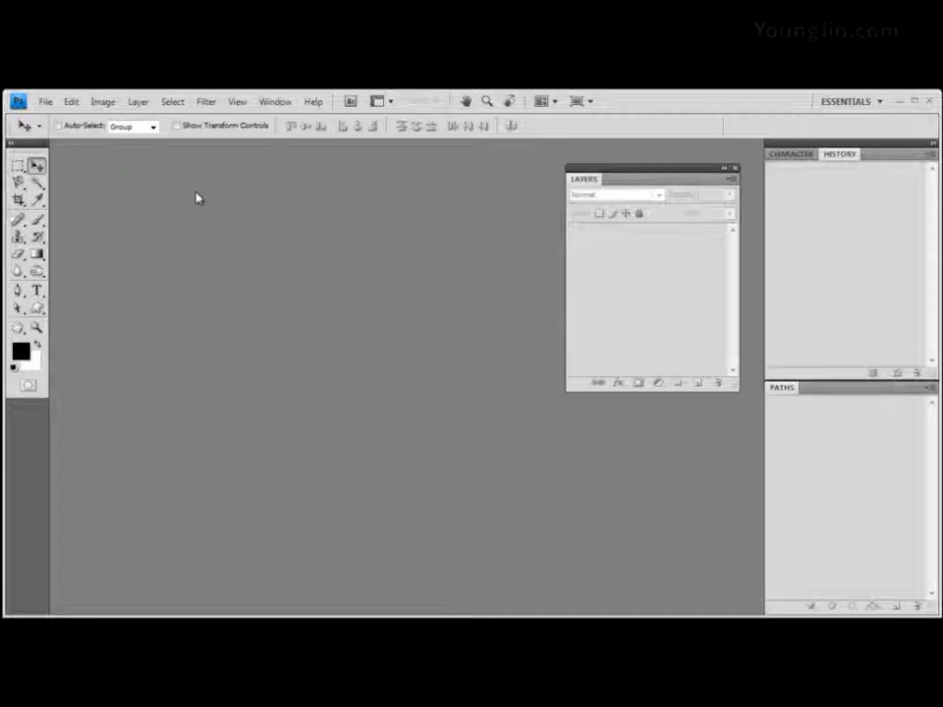
key("ctrl+o")
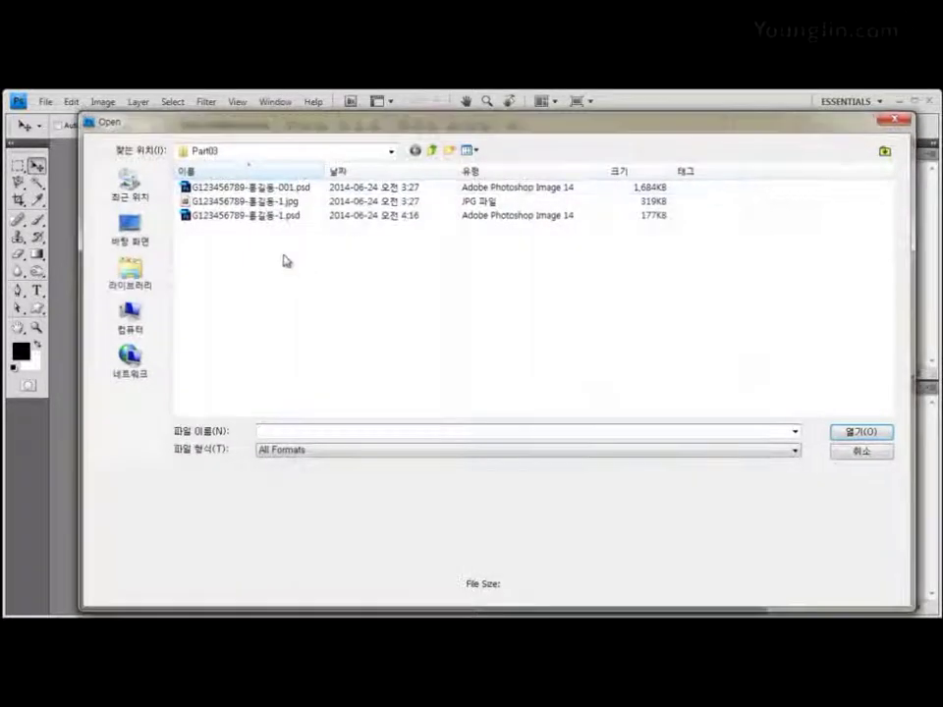
left_click(296, 217)
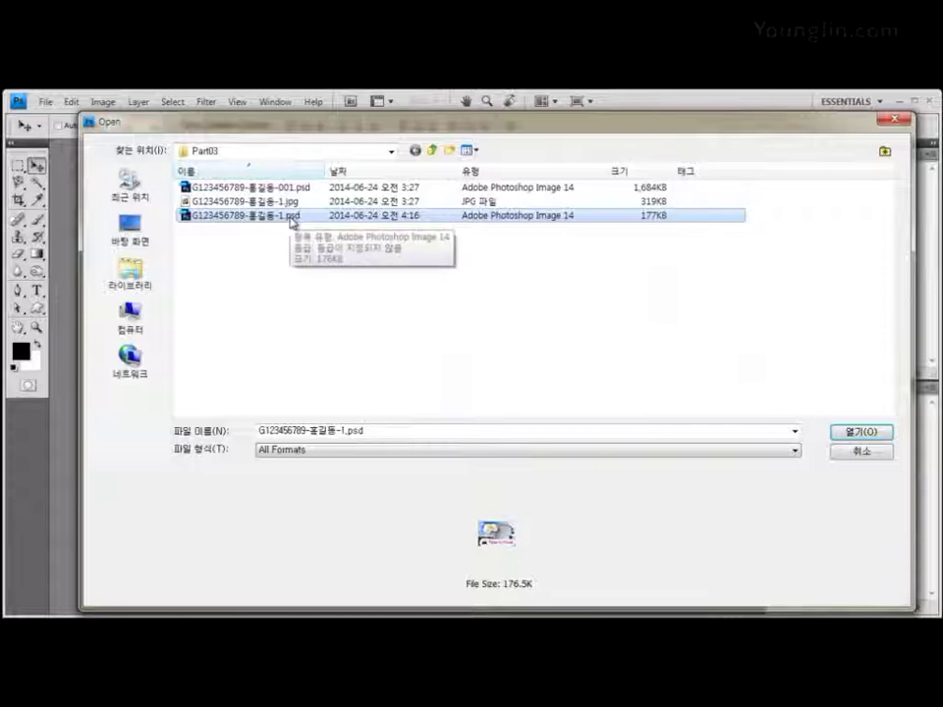
left_click(248, 187)
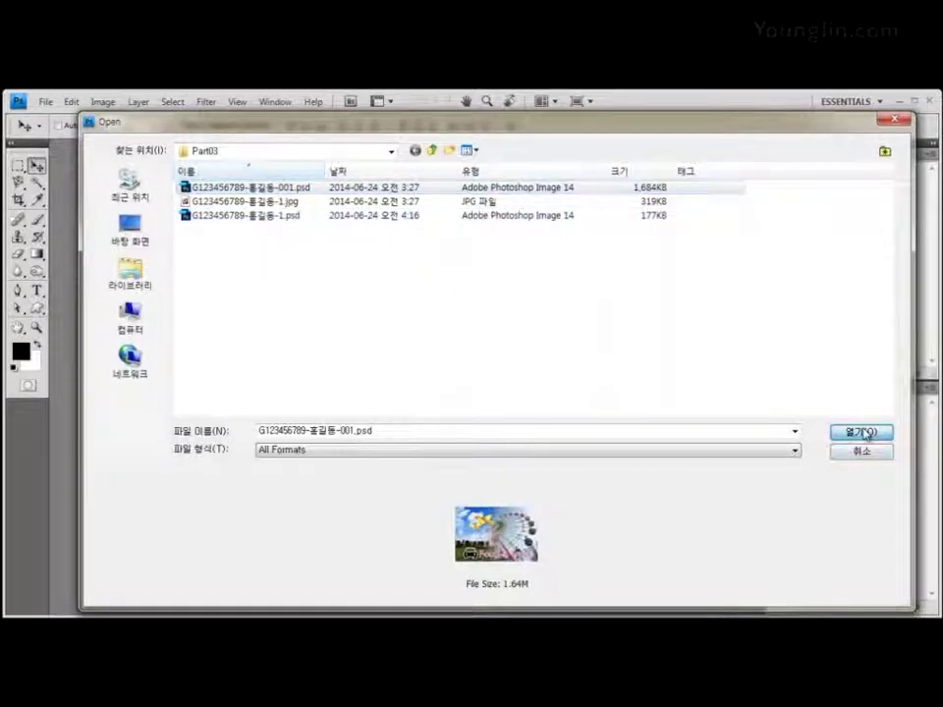
left_click(865, 434)
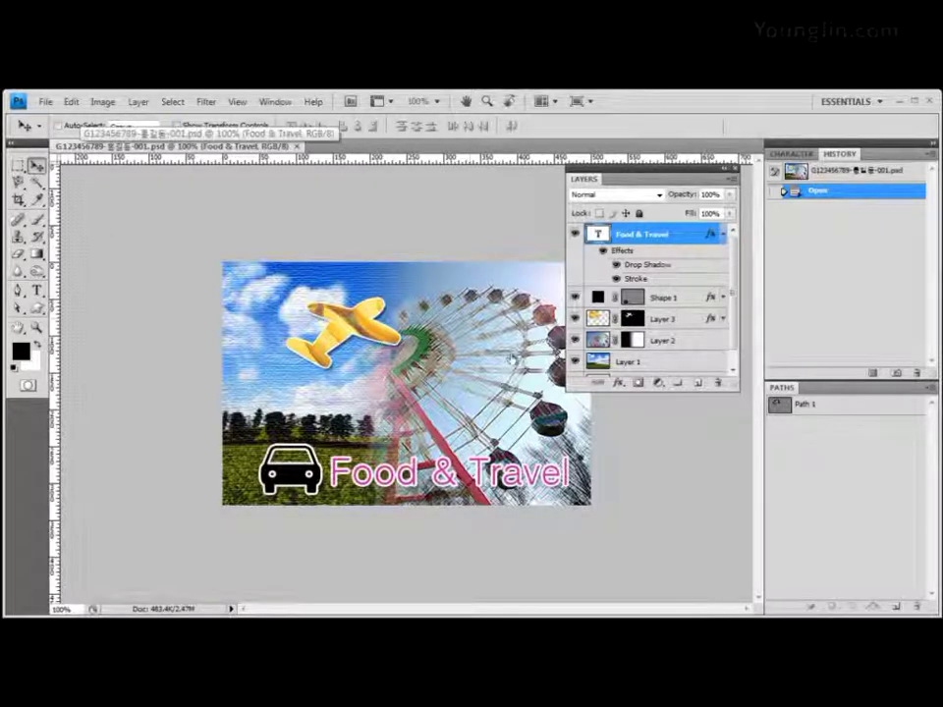
left_click(45, 101)
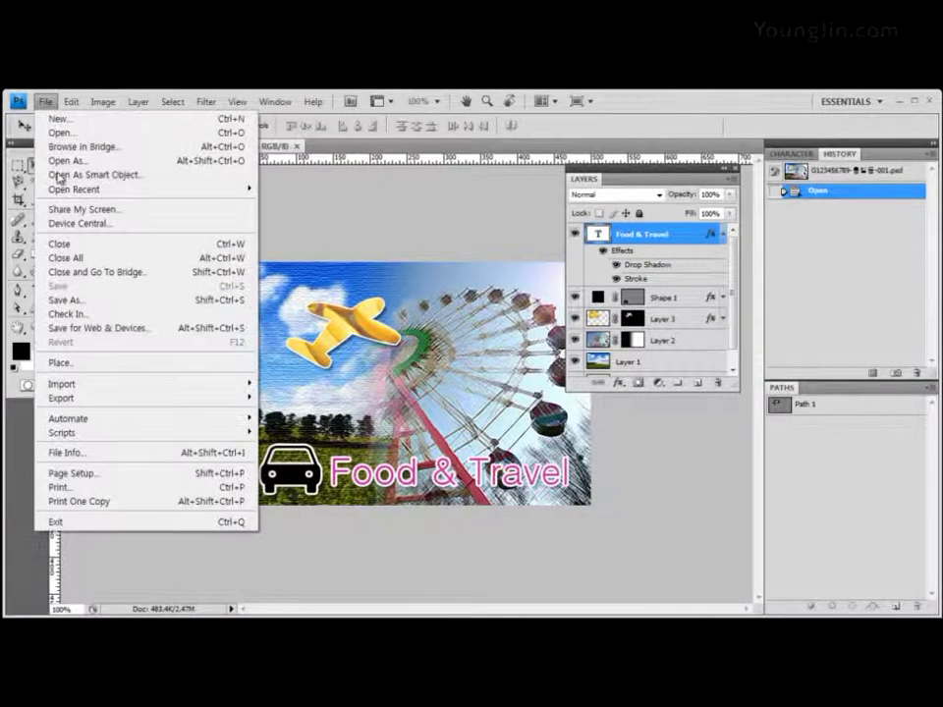
left_click(65, 299)
left_click(442, 430)
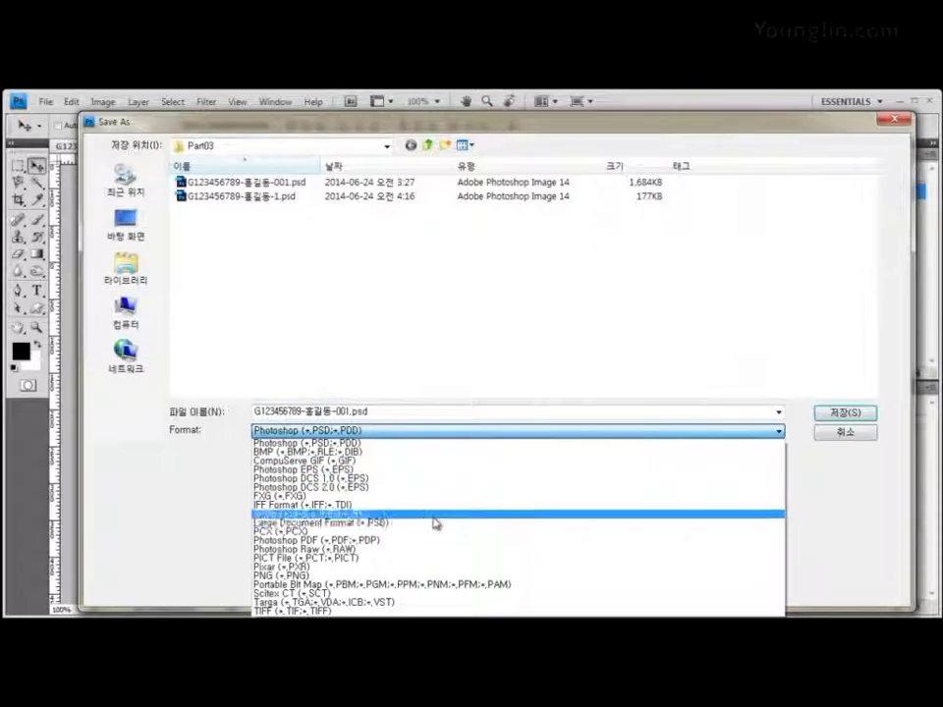
left_click(433, 513)
left_click(836, 434)
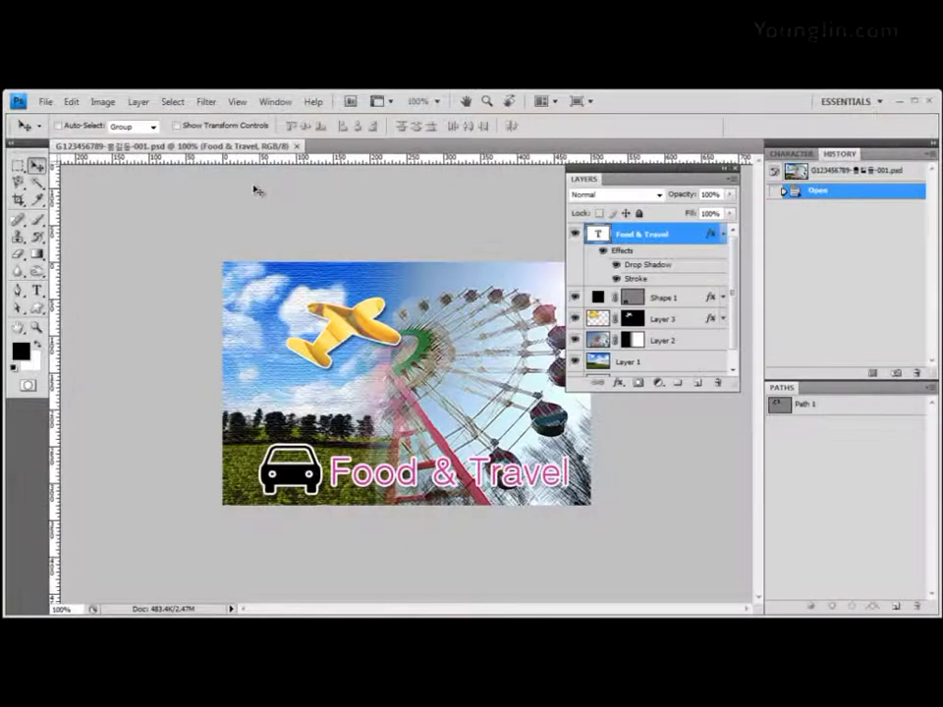
Resize the image to 50 pixels wide with proportions constrained
left_click(102, 102)
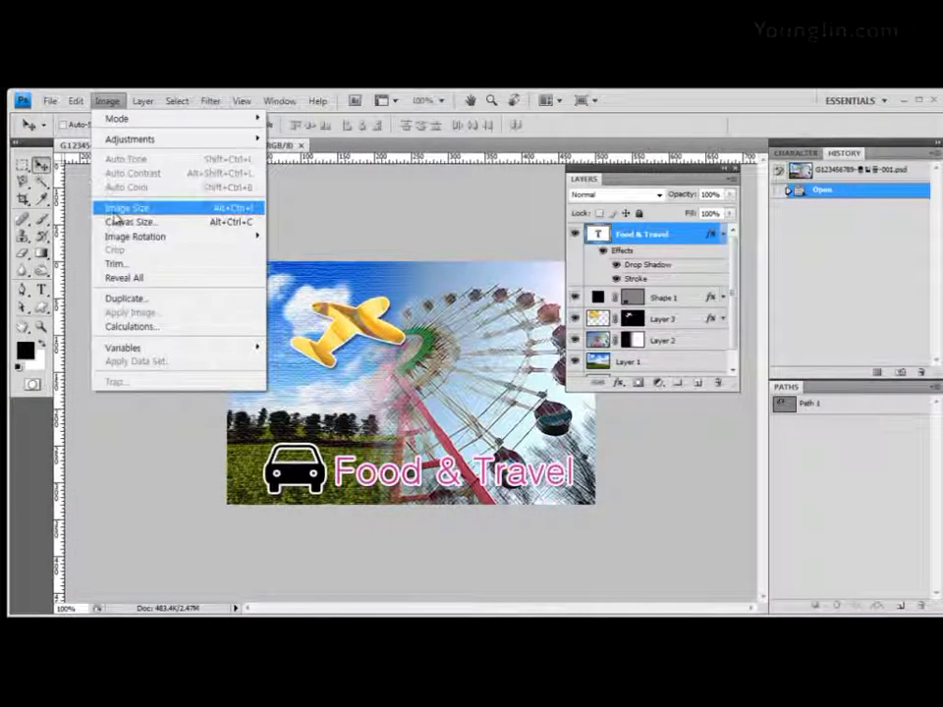
left_click(113, 208)
type("50")
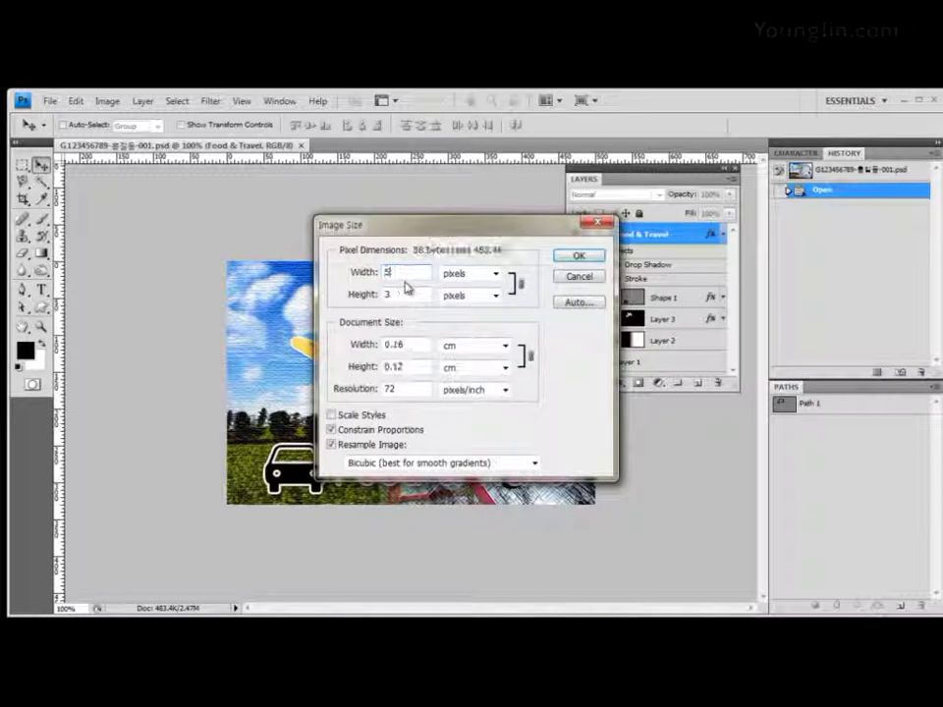
left_click(589, 261)
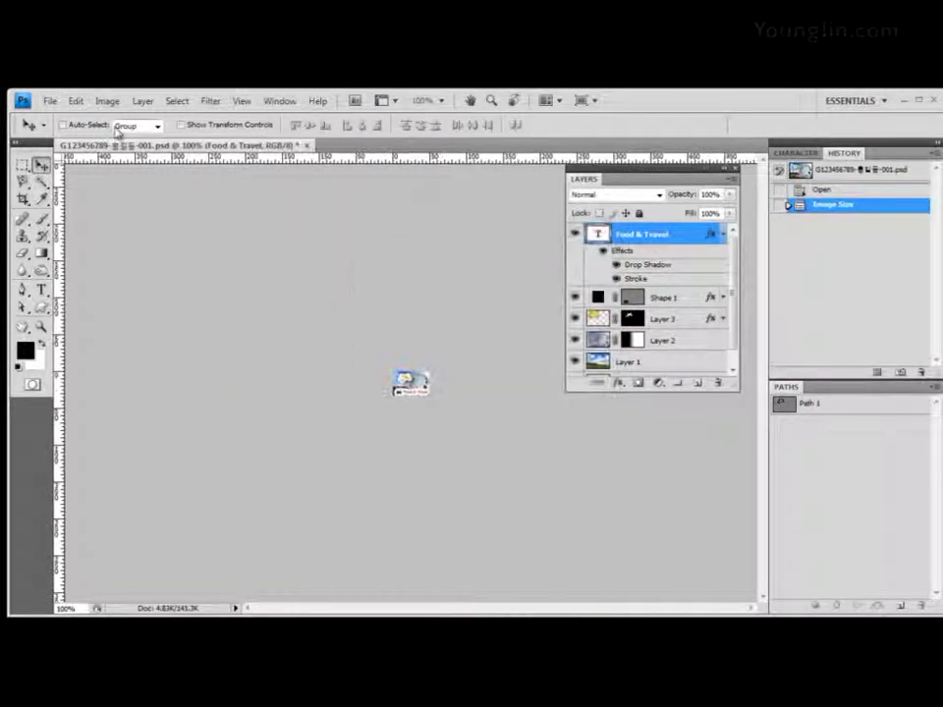
Save the reduced document in Photoshop format over the Part03 file ending in -1.psd, with Maximize compatibility on
left_click(49, 102)
left_click(74, 297)
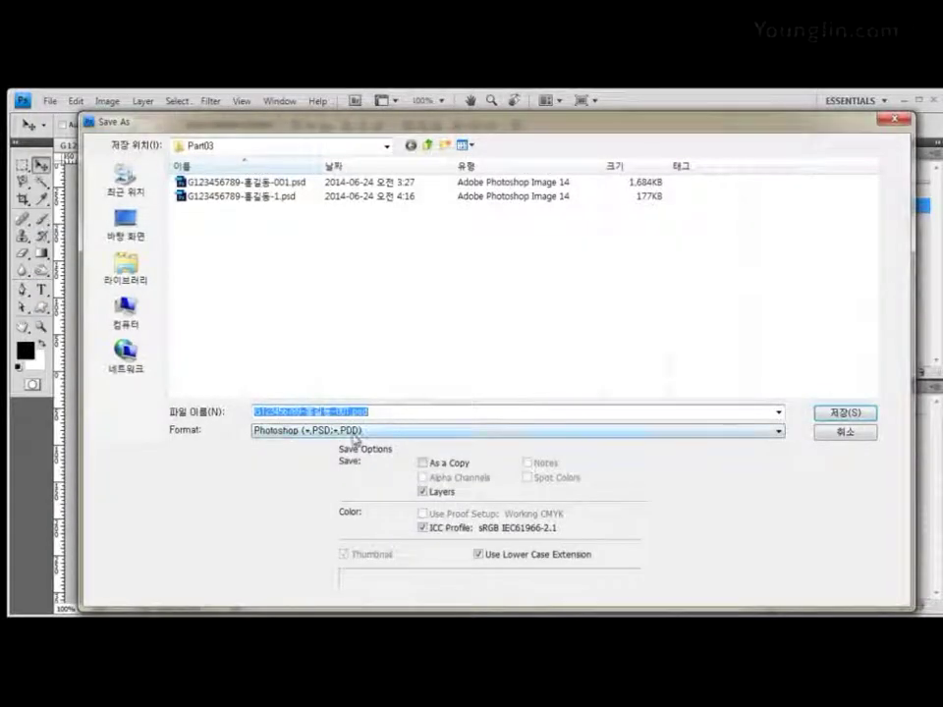
left_click(292, 196)
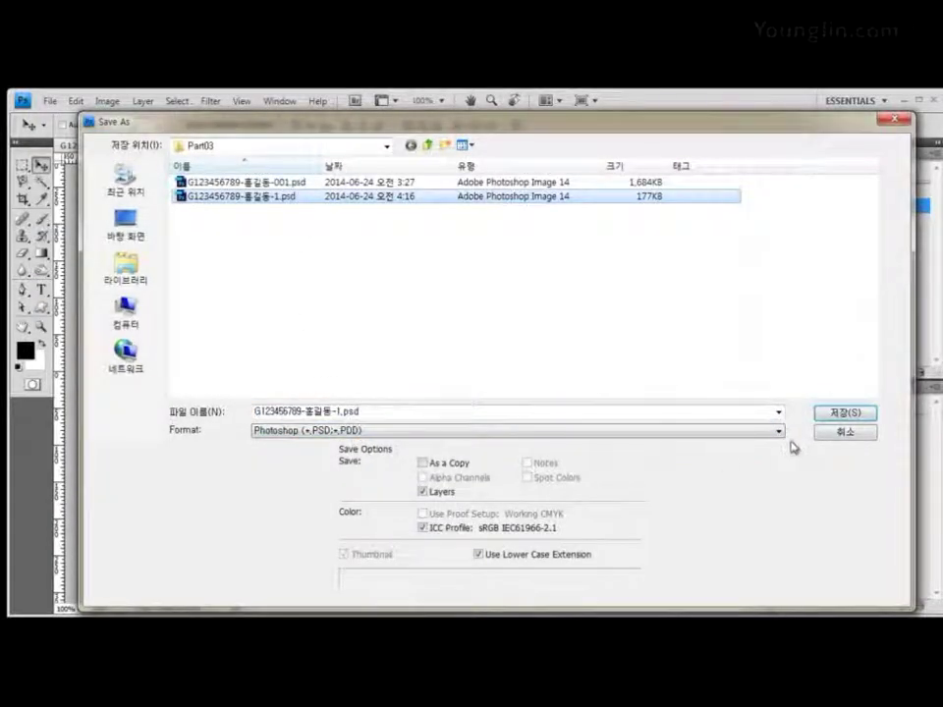
left_click(826, 420)
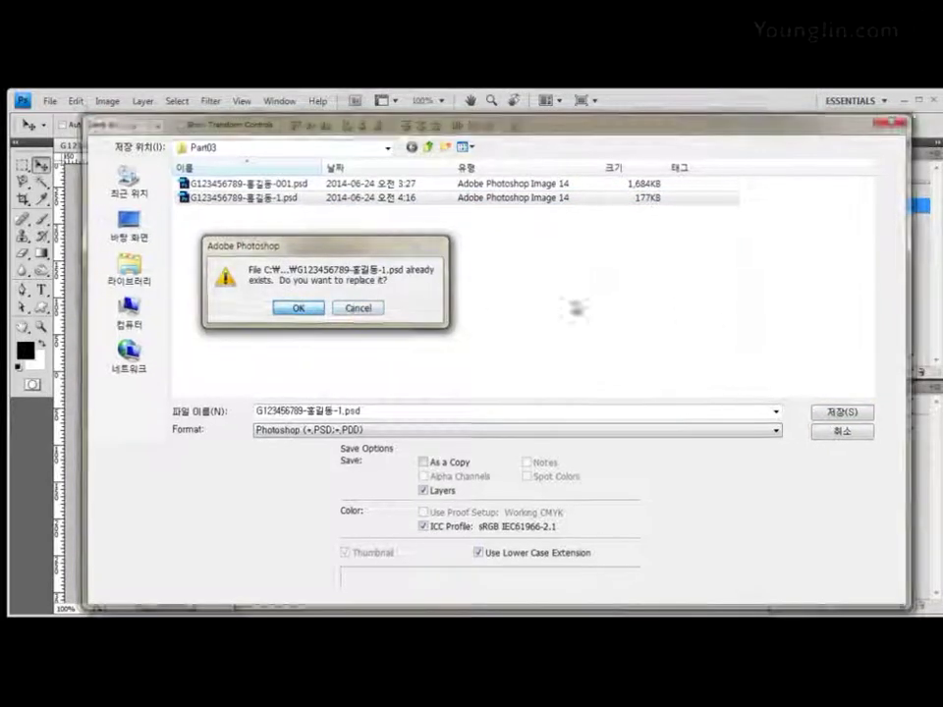
key("Return")
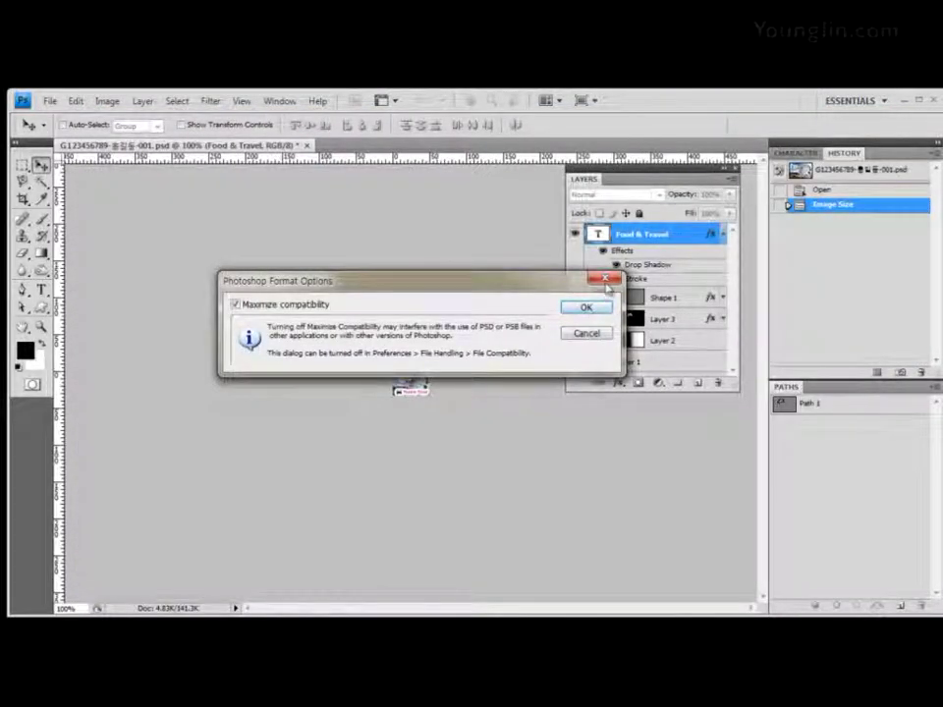
left_click(607, 307)
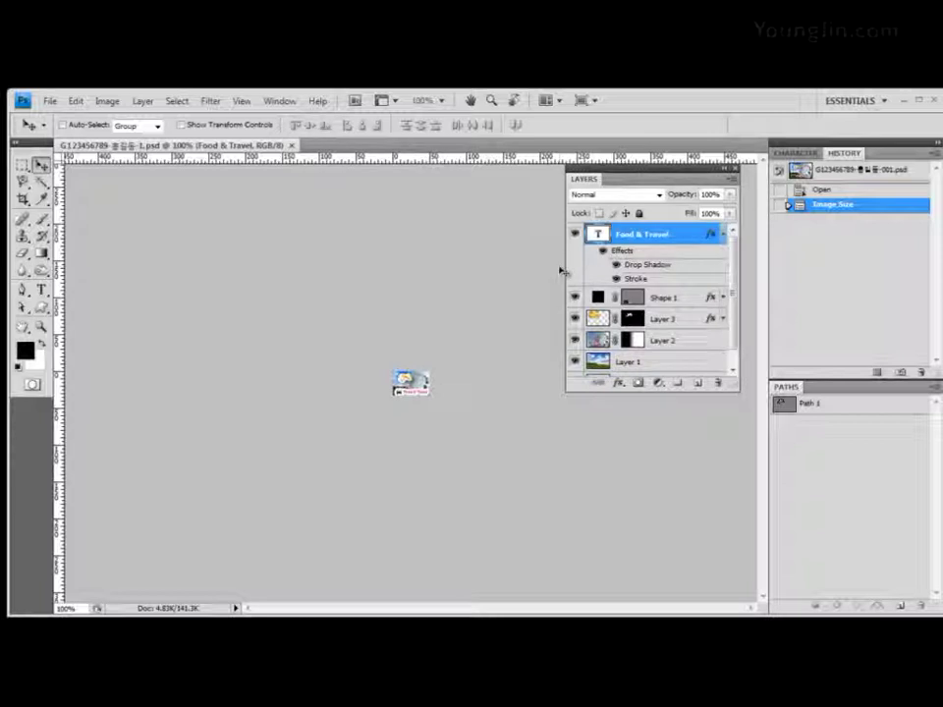
Collapse the text layer's effects and load Path 1 as a selection on Layer 3
left_click(724, 234)
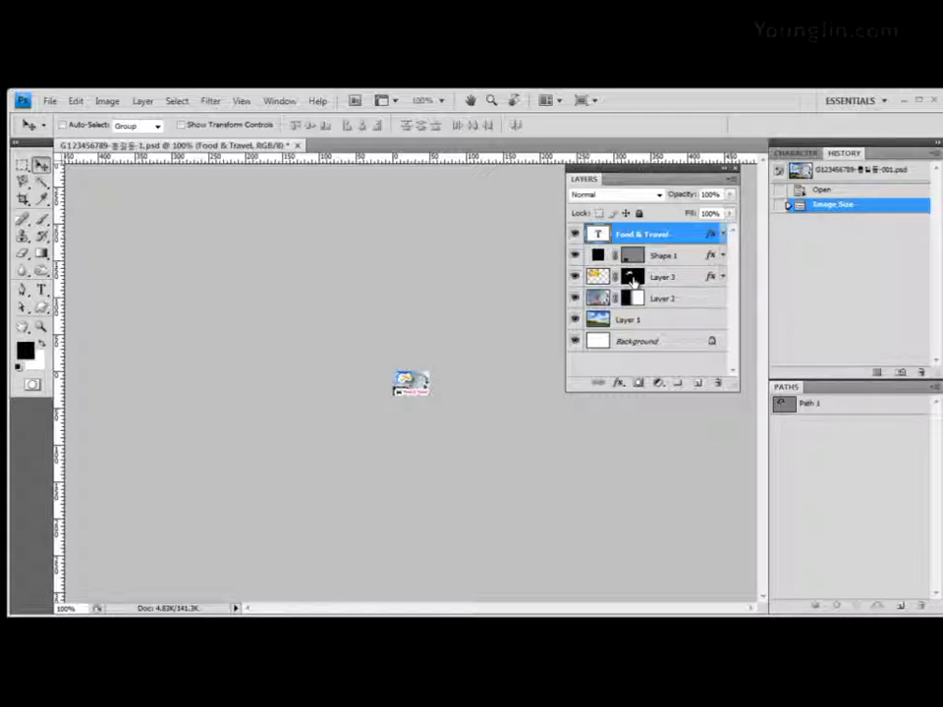
left_click(632, 276)
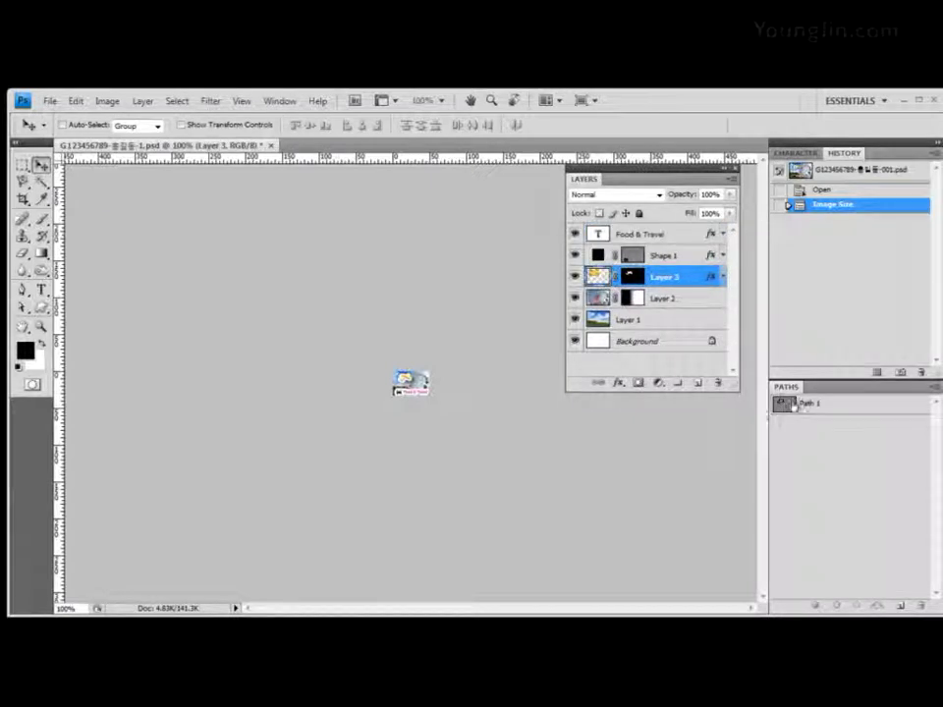
left_click(781, 404, "ctrl")
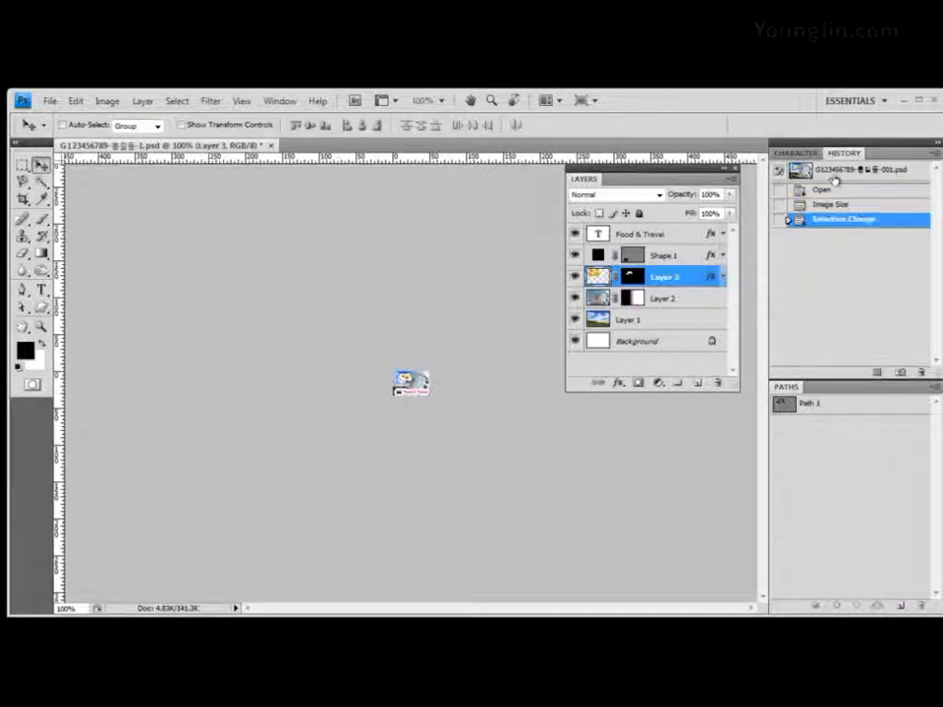
Close the reduced document without saving the changes and open the original file ending in -001.psd from the Part03 folder
left_click(271, 145)
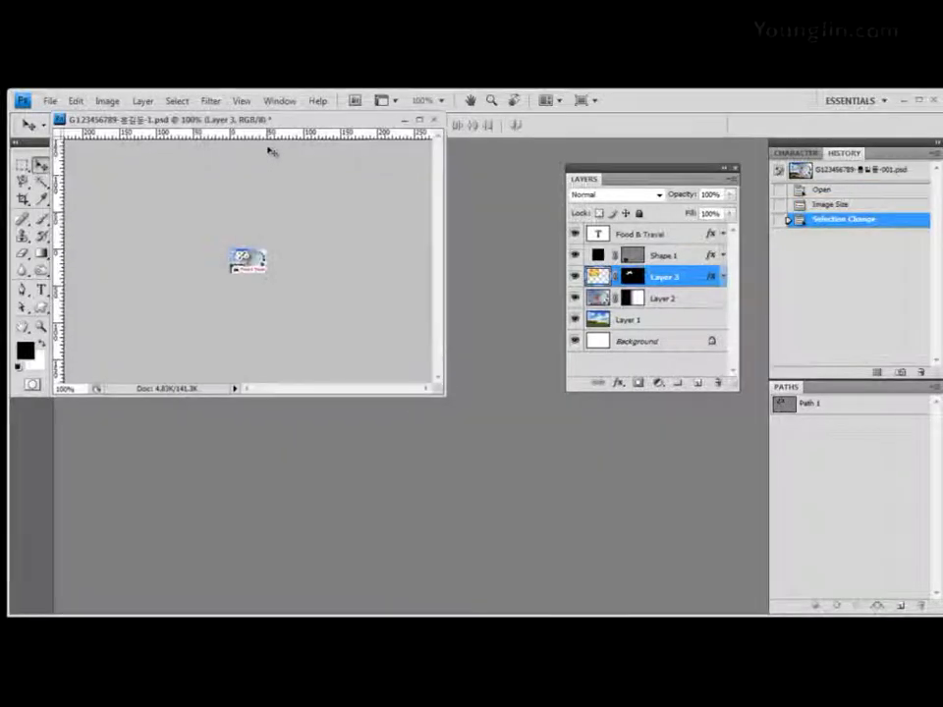
left_click(337, 315)
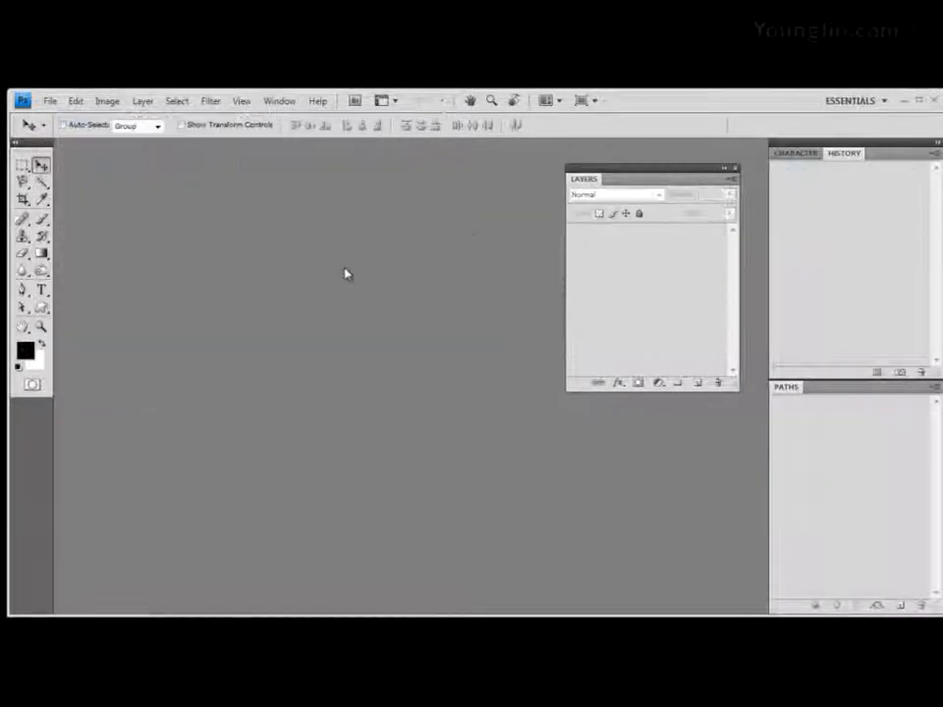
key("ctrl+o")
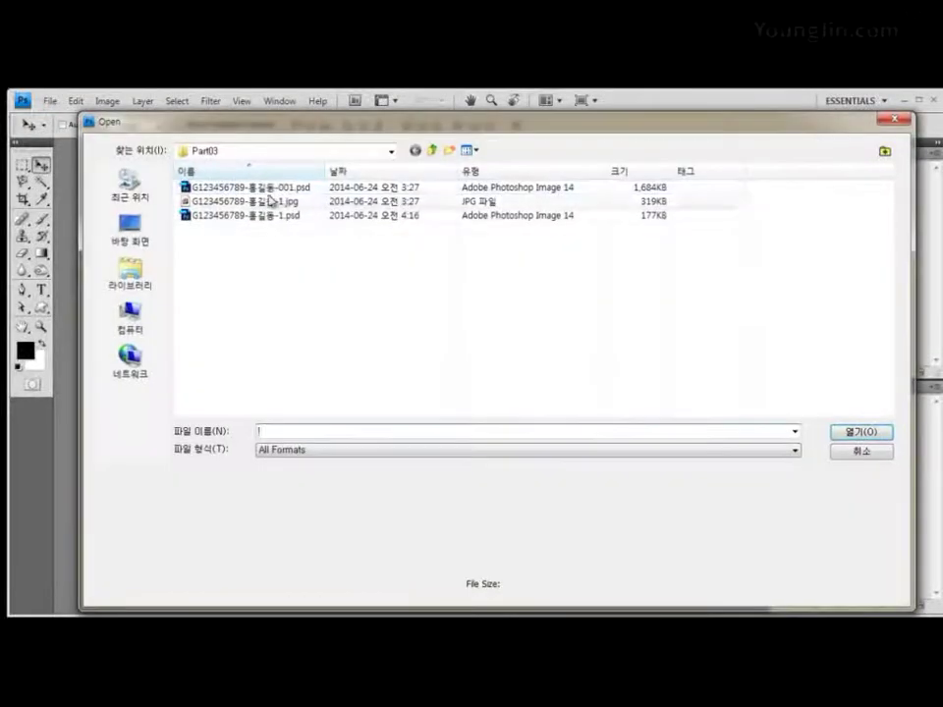
double_click(245, 188)
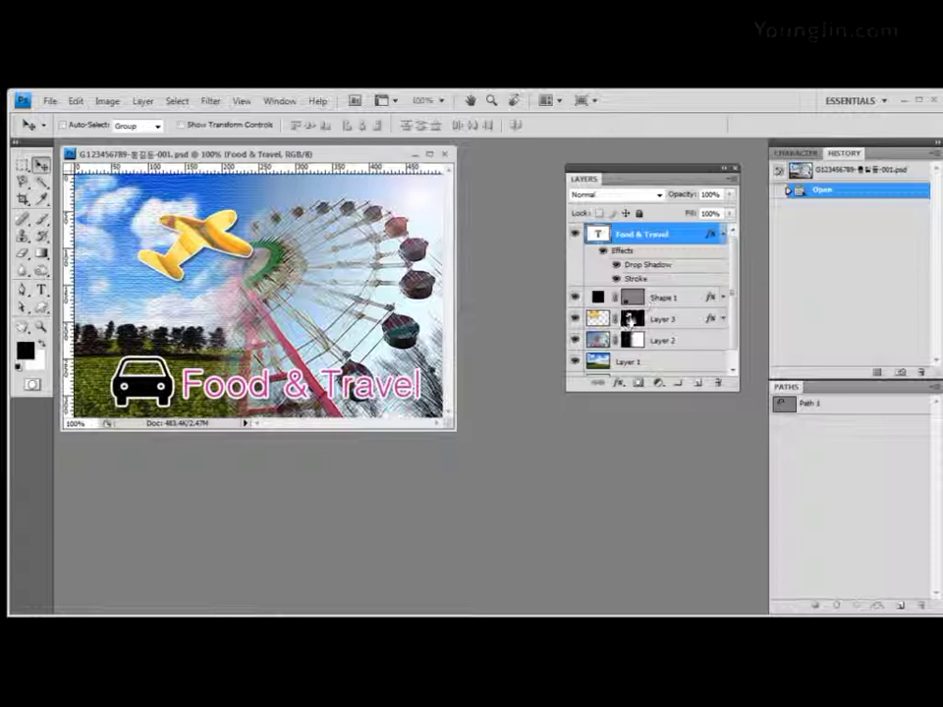
With the airplane outline selected, delete Layer 3's layer mask without applying it and clear the layer's effects
left_click(632, 320)
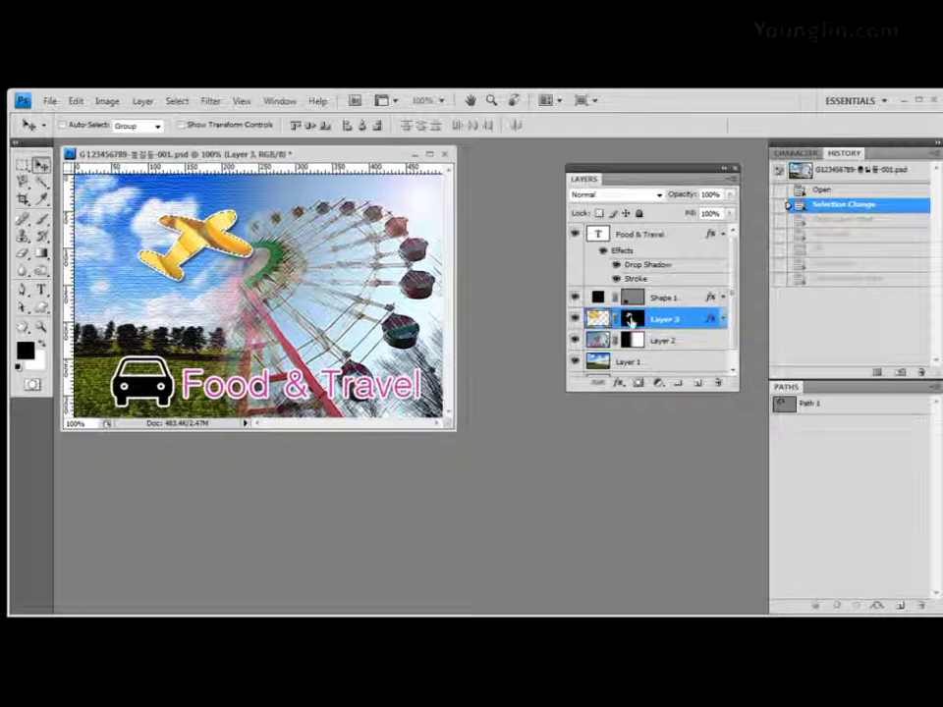
left_click_drag(633, 318, 718, 382)
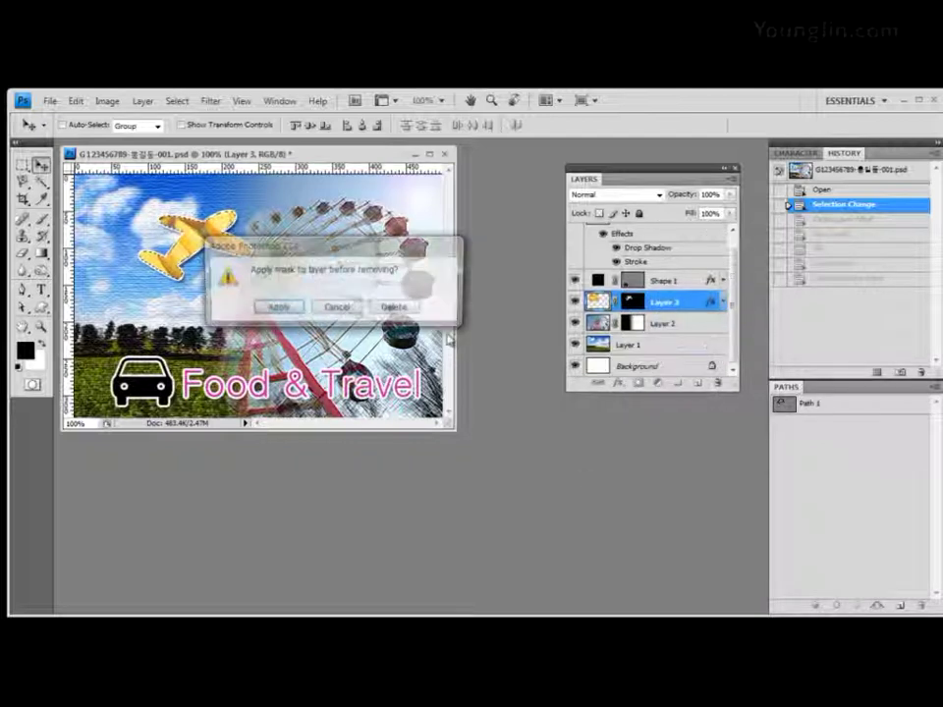
left_click(393, 306)
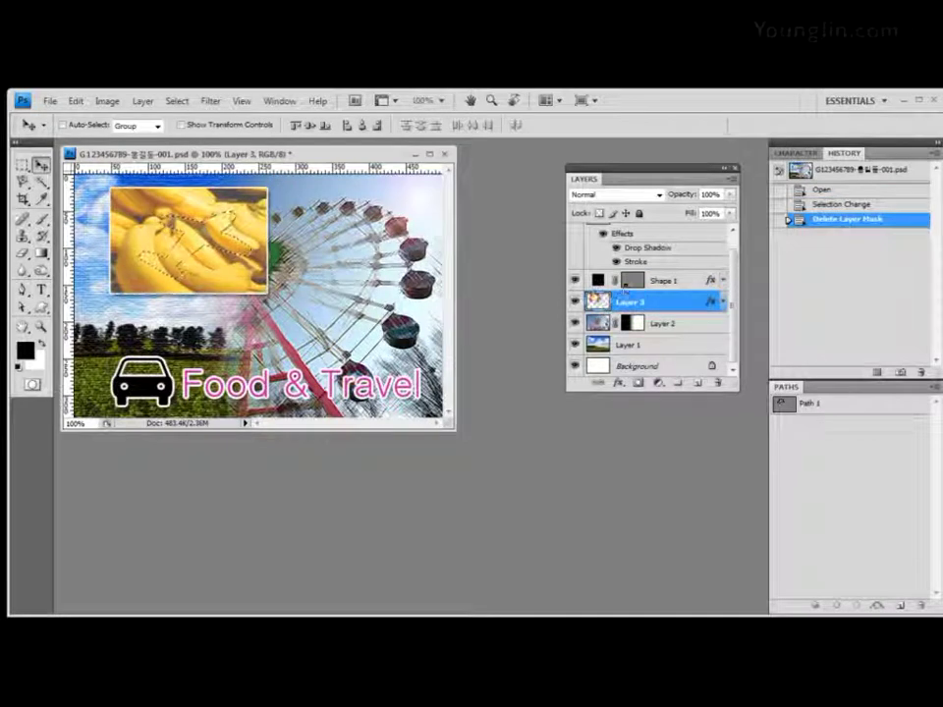
left_click(725, 307)
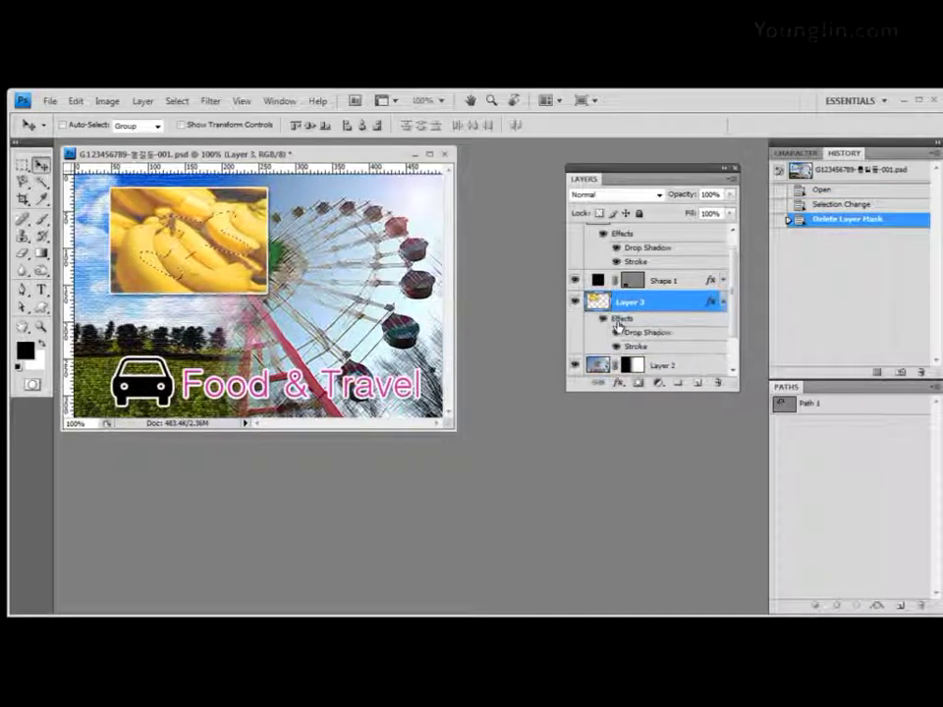
left_click_drag(623, 315, 725, 382)
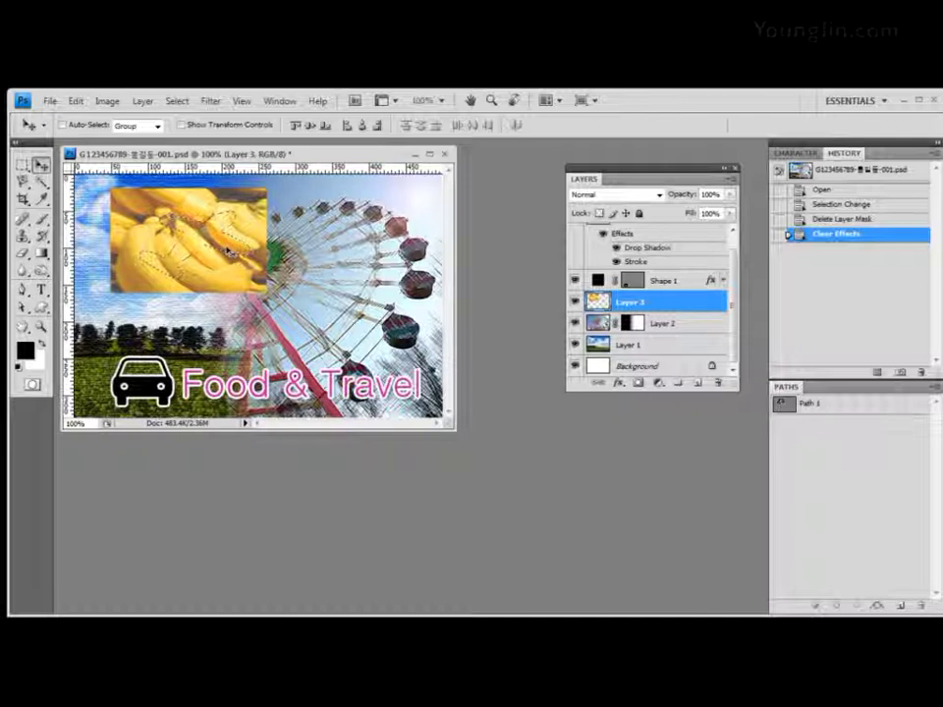
Add a new layer directly above Layer 2, fill the airplane selection with black, and hide Layer 3 to check it
left_click(665, 329)
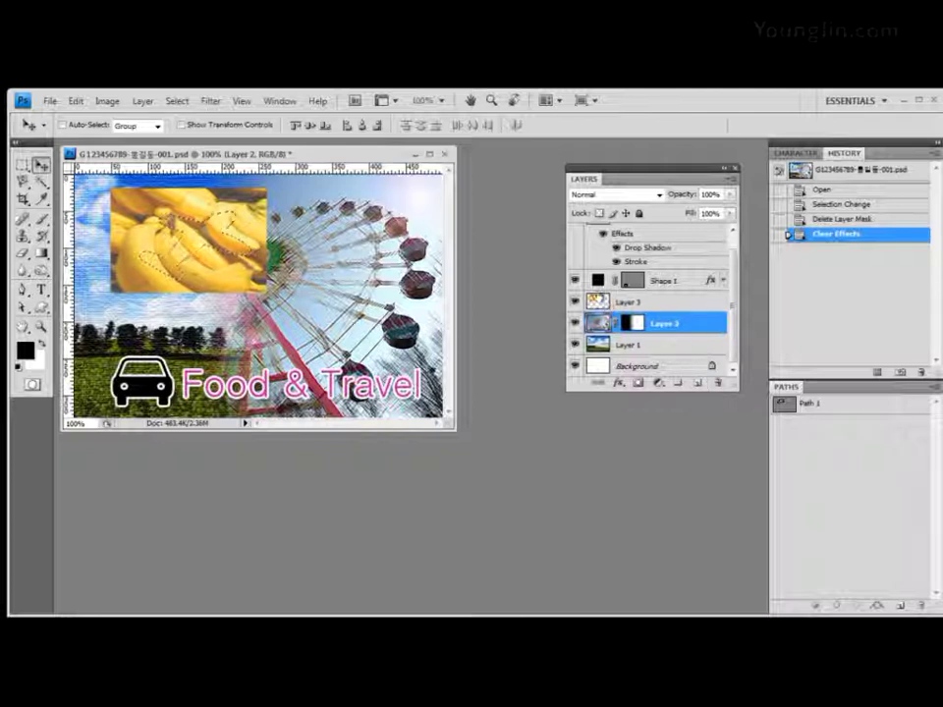
left_click(699, 384)
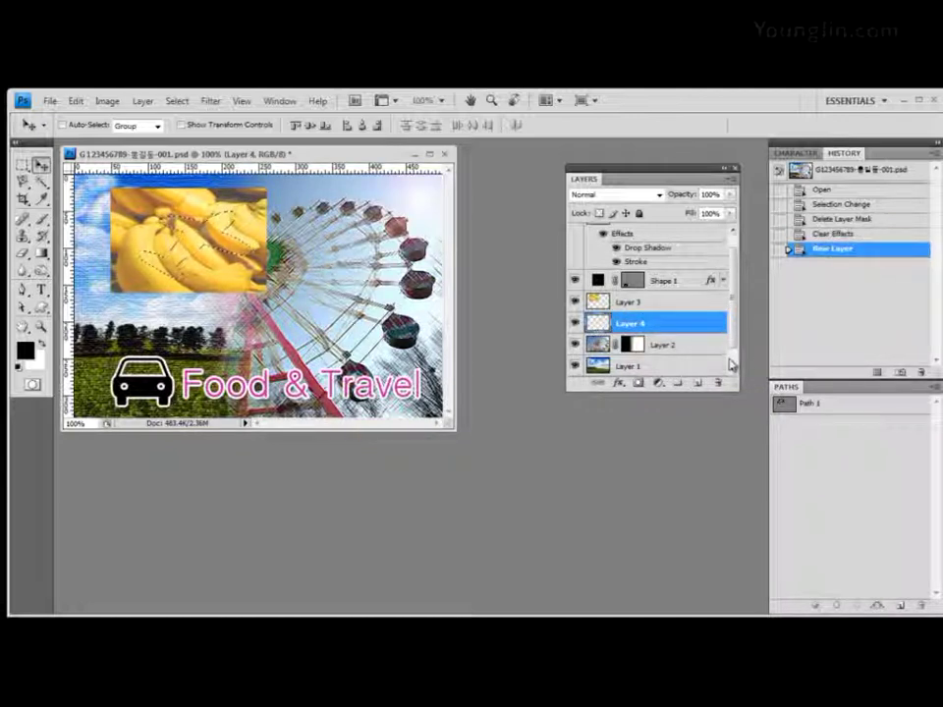
key("alt+Delete")
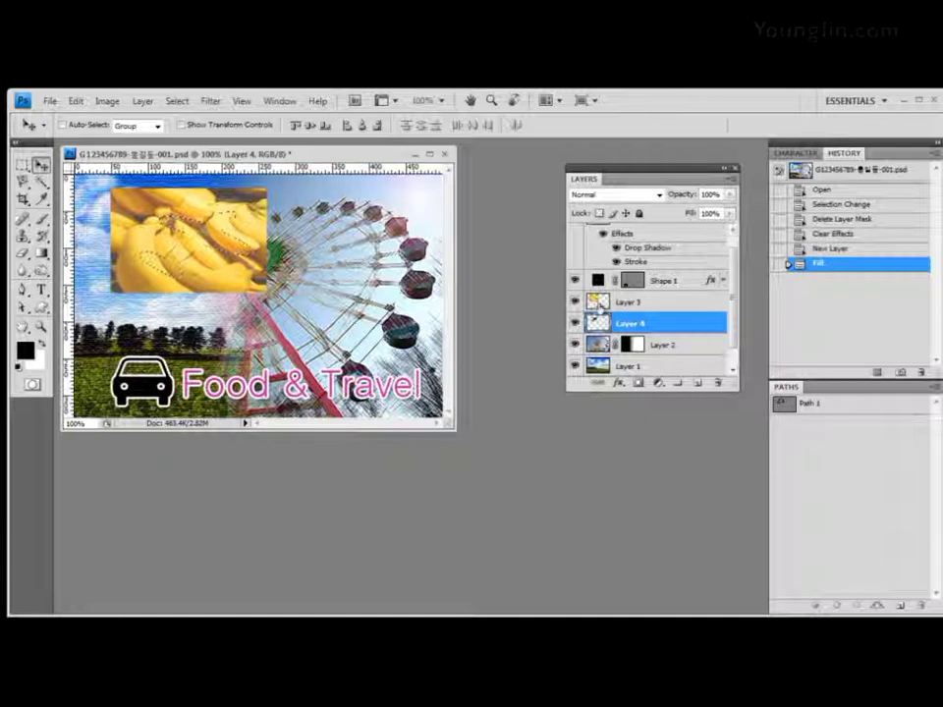
left_click(575, 302)
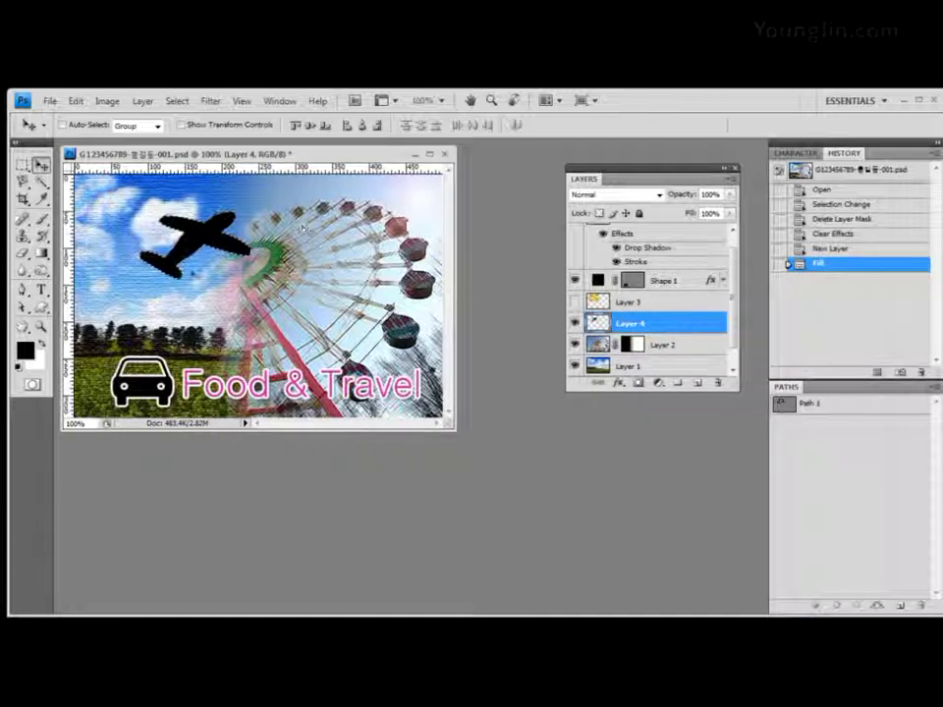
Show the banana layer again and clip it to the black airplane layer beneath it
left_click(575, 302)
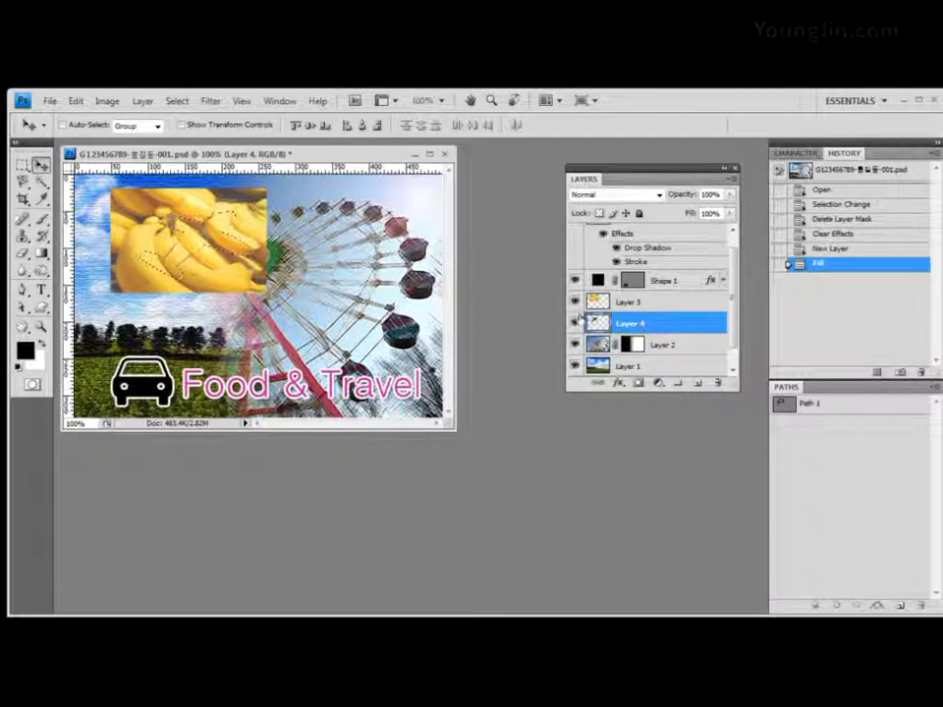
left_click(678, 313, "alt")
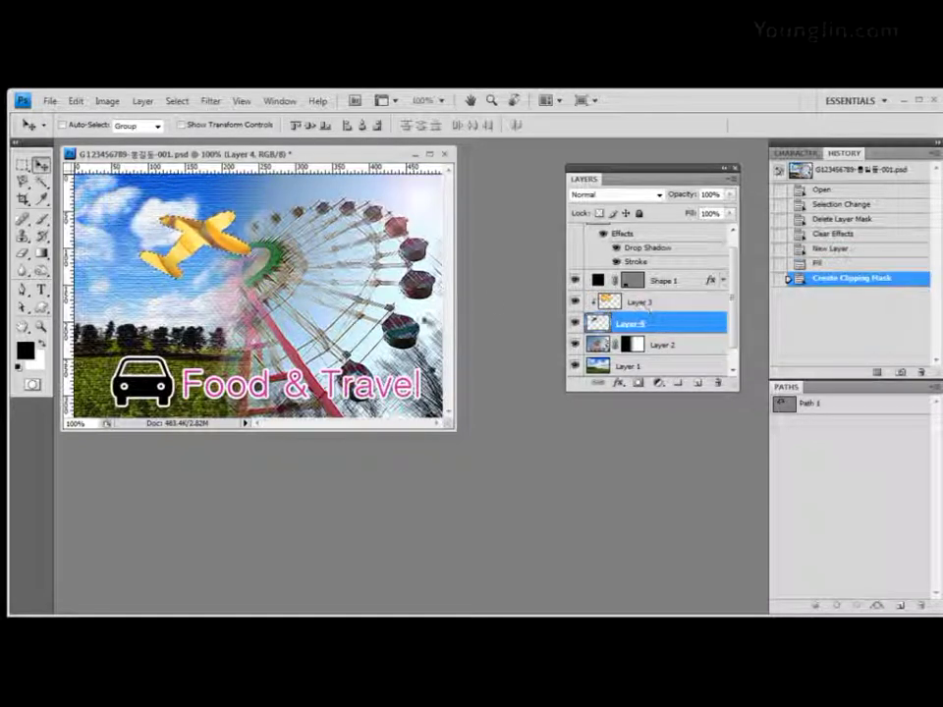
left_click(646, 303)
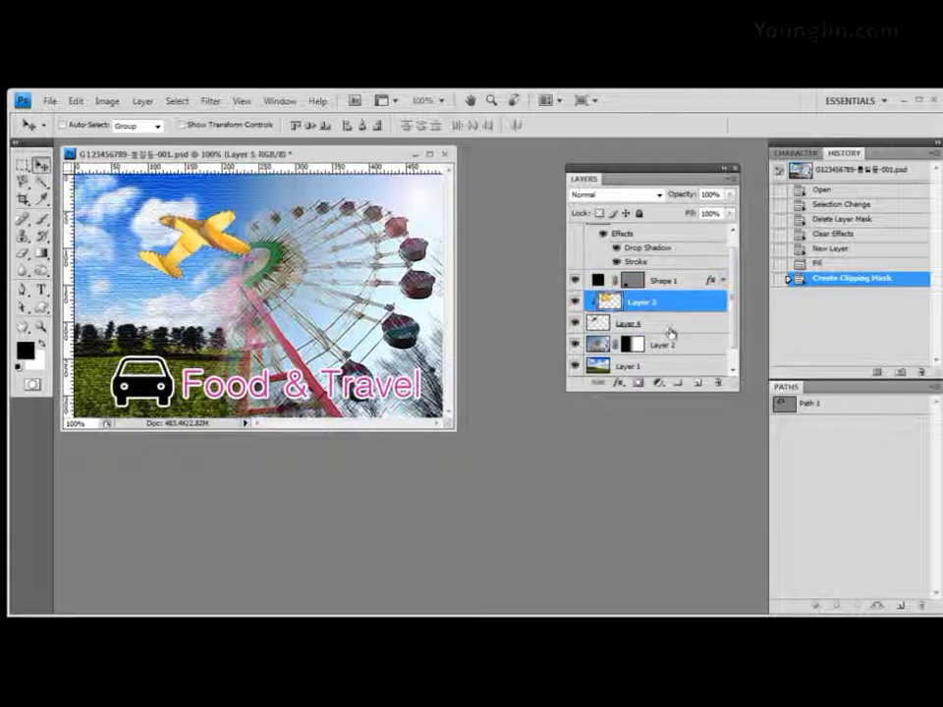
Add a Stroke and a Drop Shadow to the black airplane layer, Layer 4
left_click(660, 326)
left_click(618, 383)
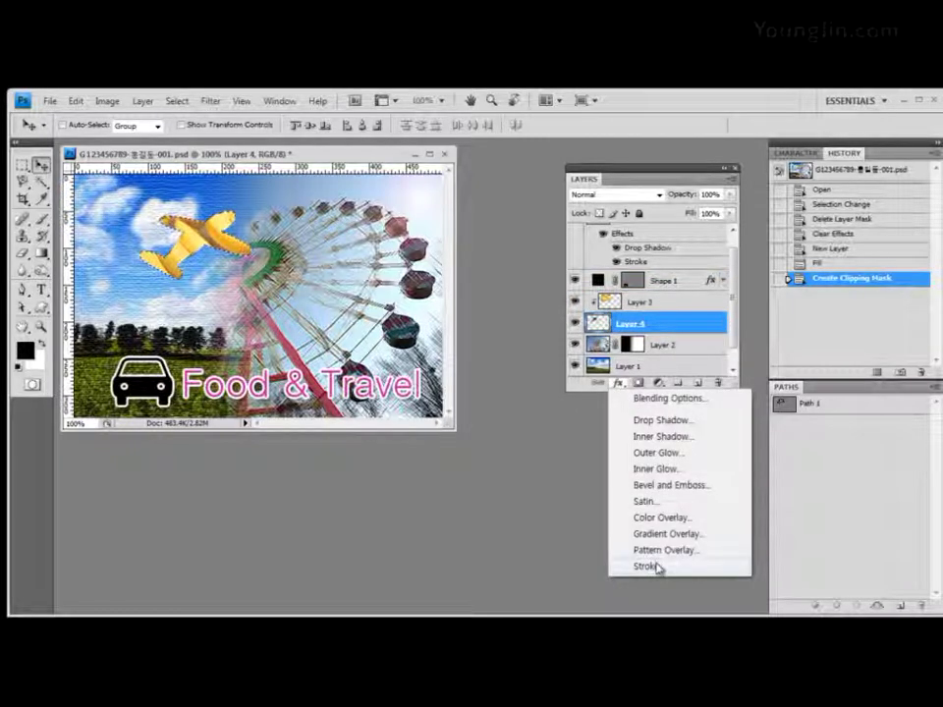
left_click(619, 384)
left_click(442, 255)
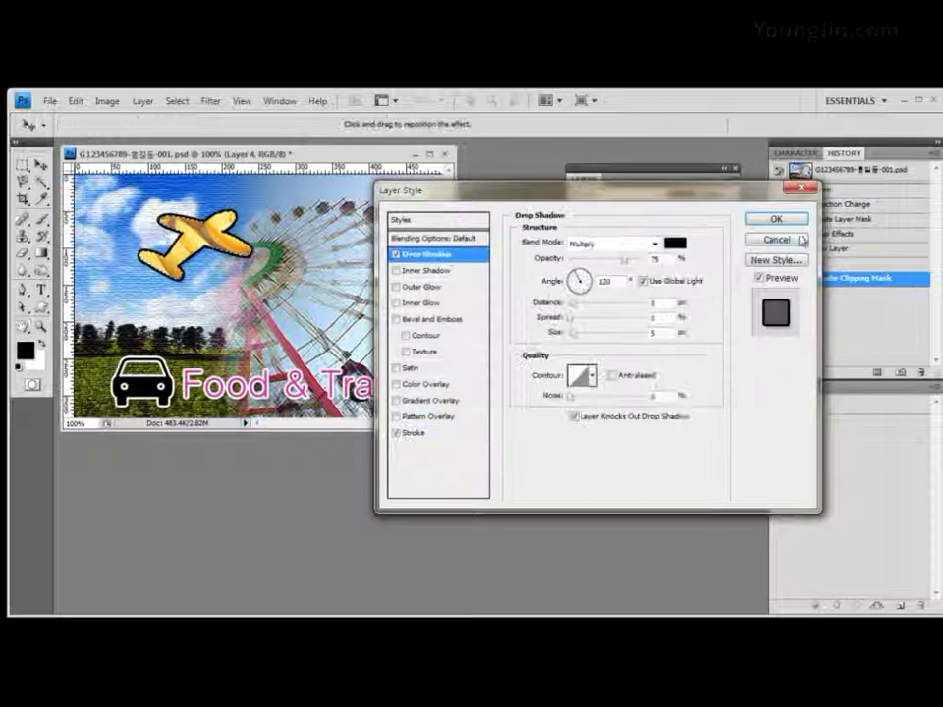
left_click(794, 225)
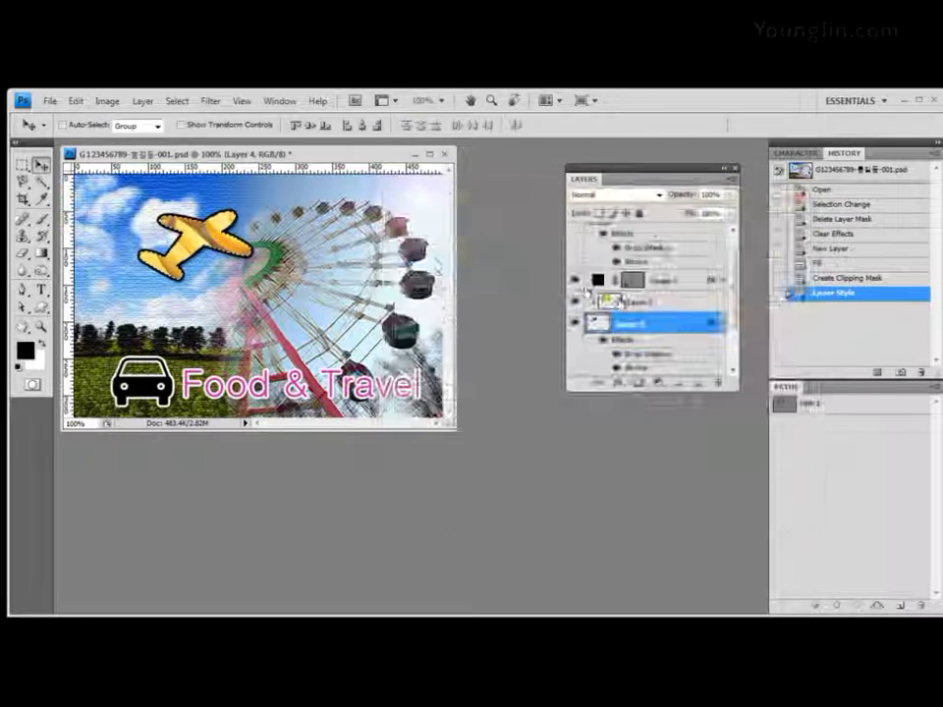
Compare the result with earlier history states back to the opened file, and return to the Layer Style state
left_click(826, 280)
left_click(822, 205)
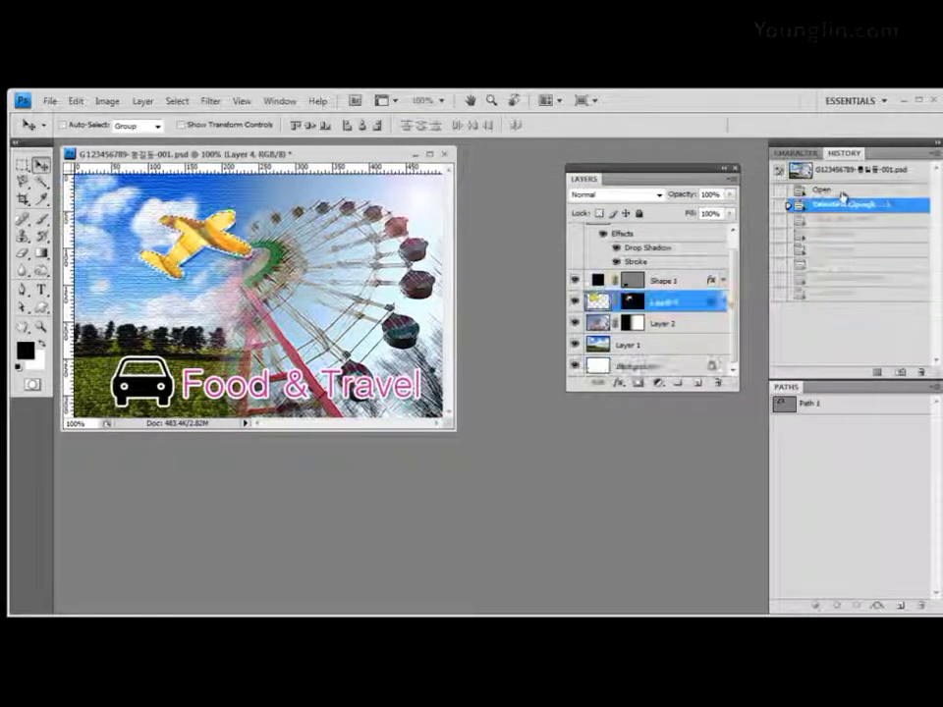
left_click(840, 190)
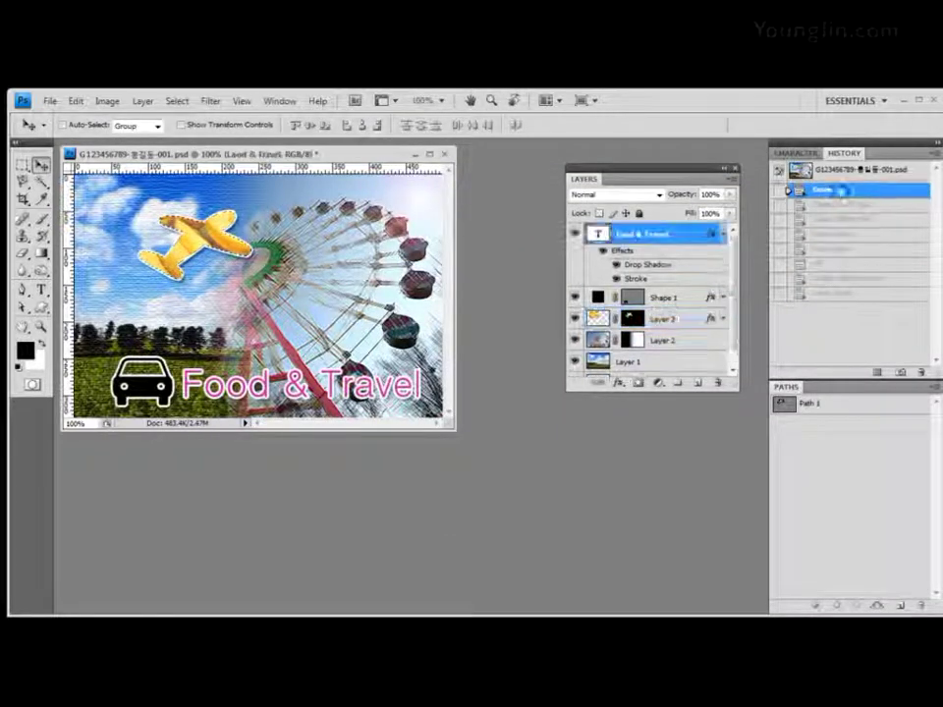
left_click(876, 293)
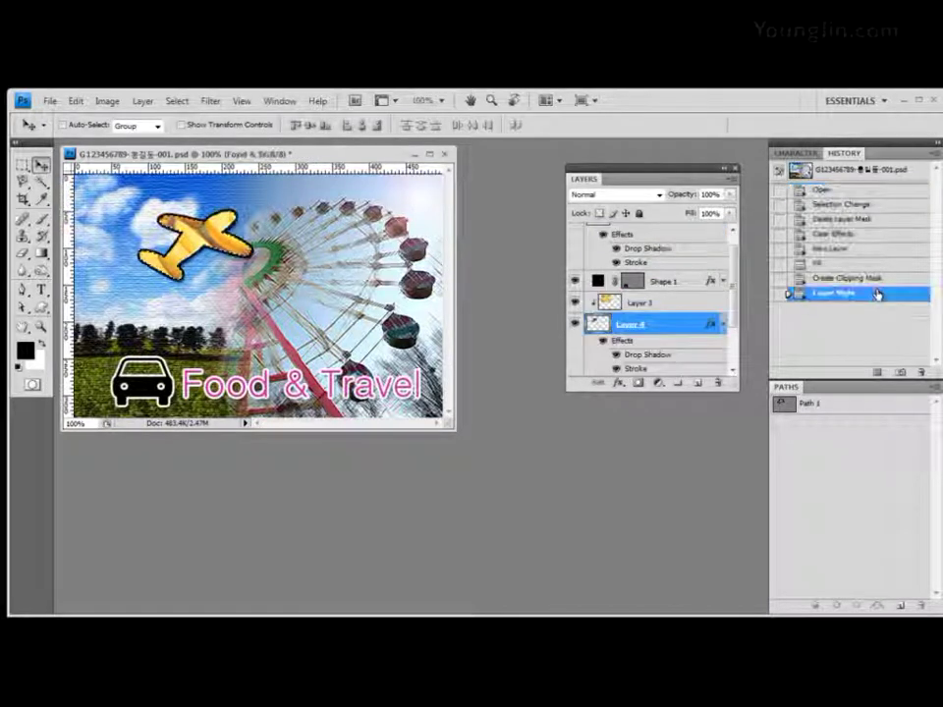
Change the stroke colour of Layer 4 to white and deselect the airplane selection
double_click(639, 369)
left_click(553, 335)
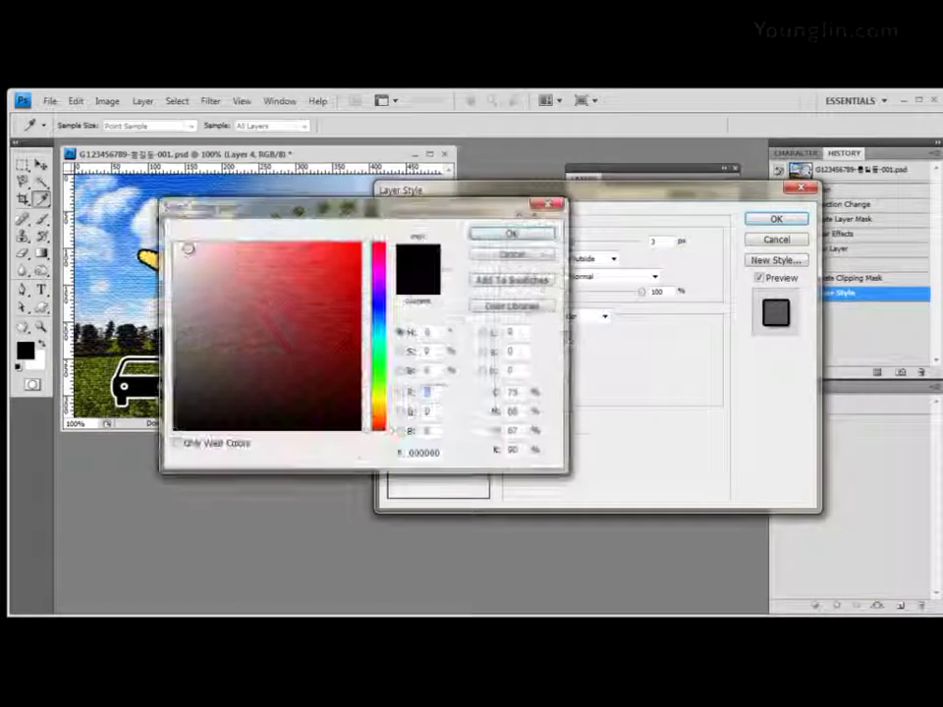
left_click(189, 248)
left_click(544, 235)
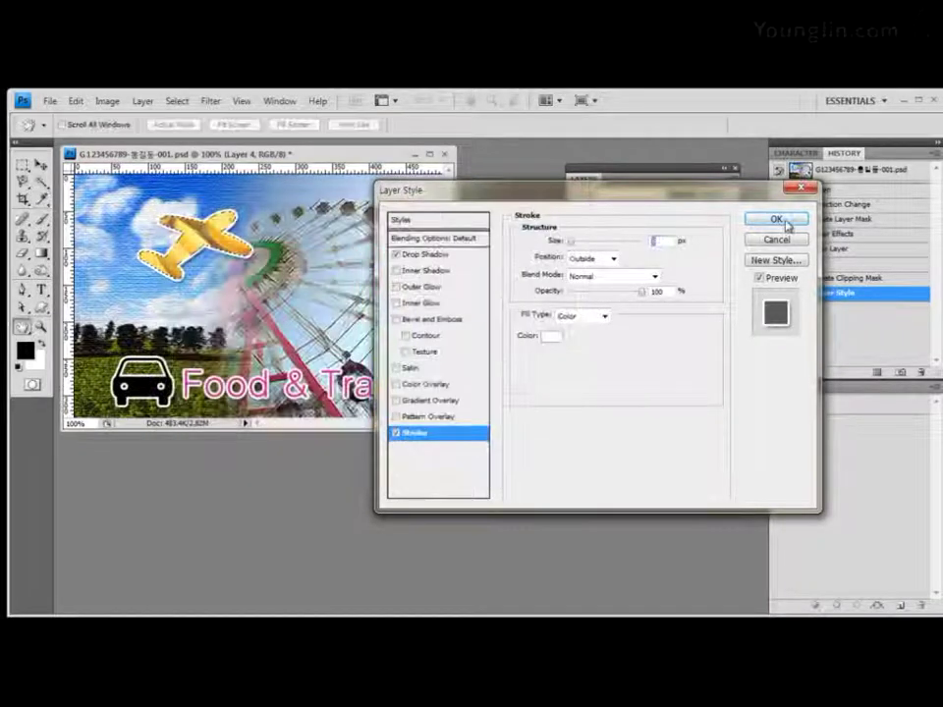
left_click(778, 220)
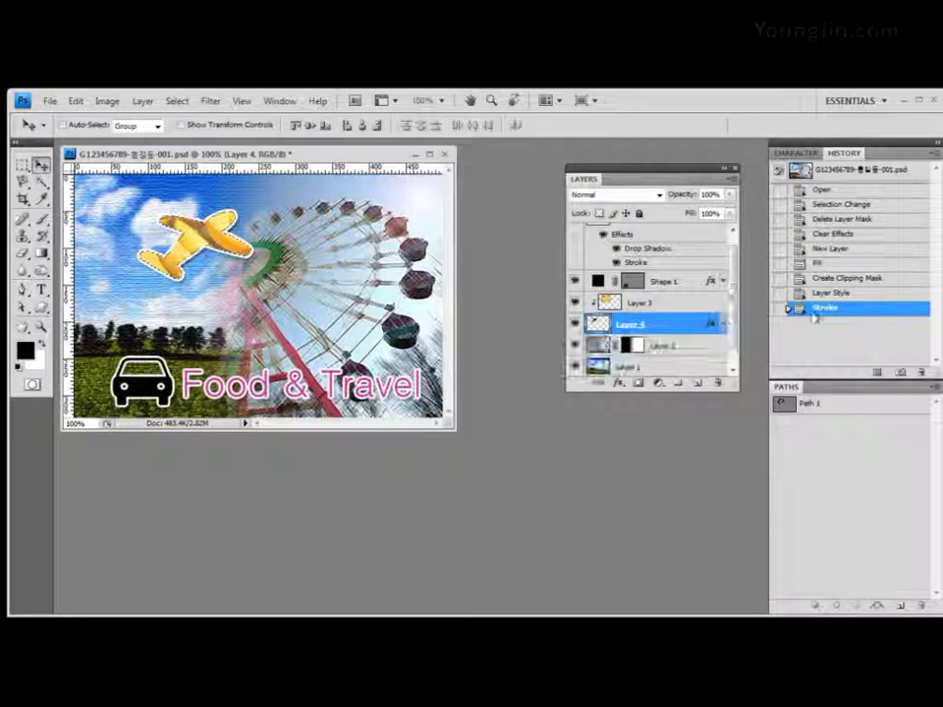
key("ctrl+d")
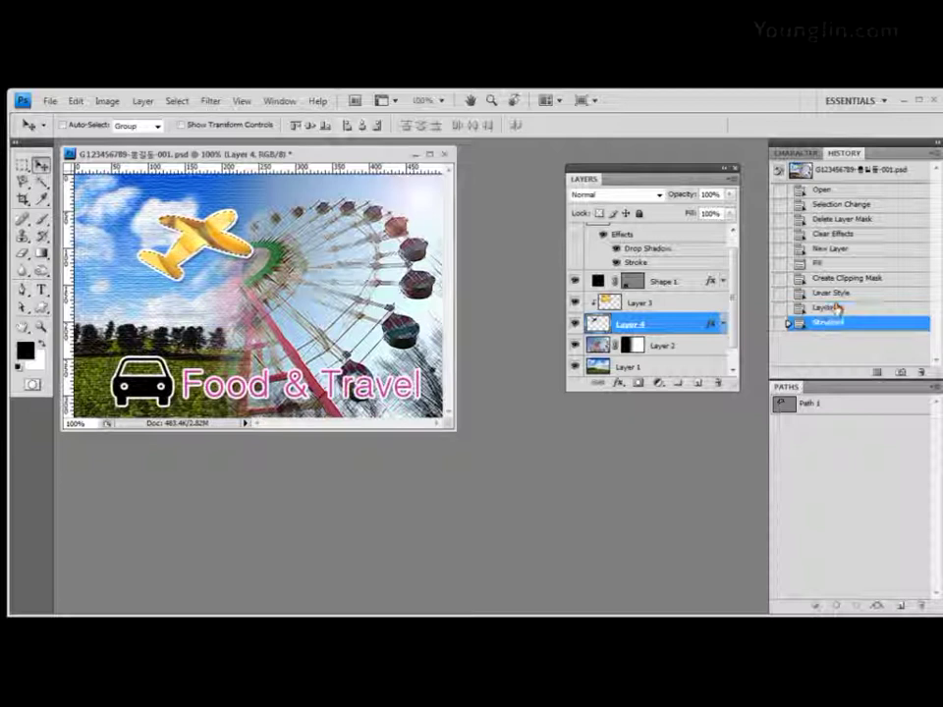
Compare the white-stroked airplane with the opened file's history state twice, returning to the Deselect state
left_click(848, 192)
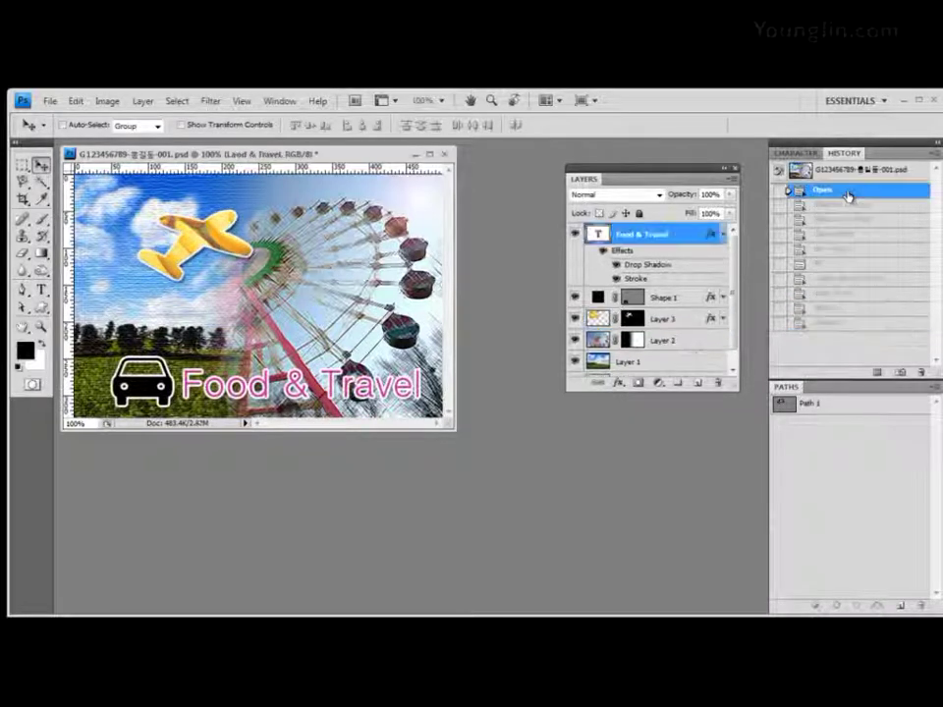
left_click(841, 324)
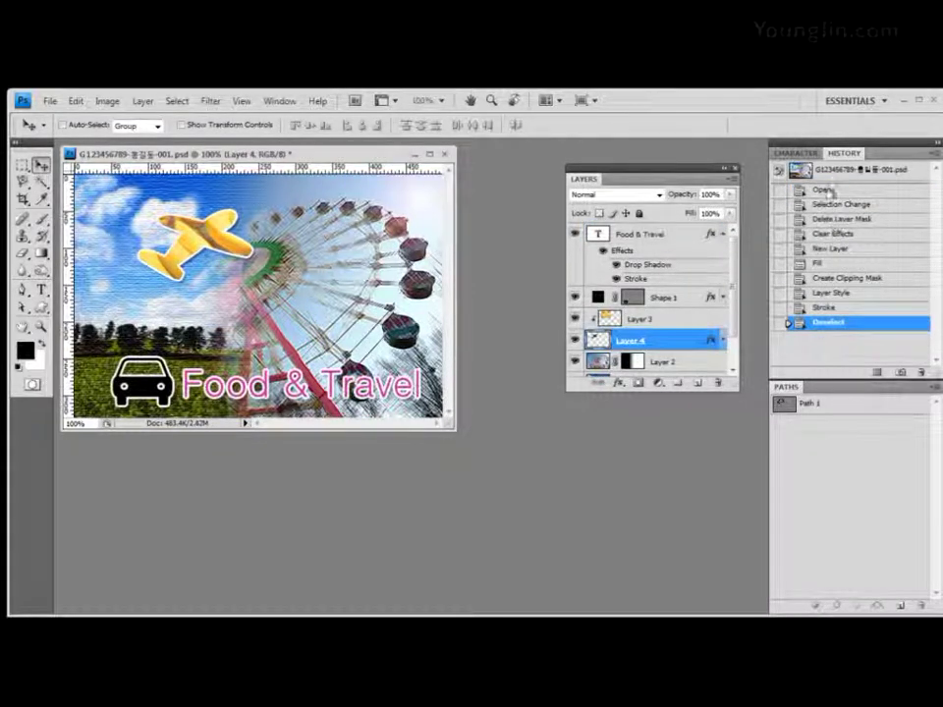
left_click(840, 190)
left_click(838, 324)
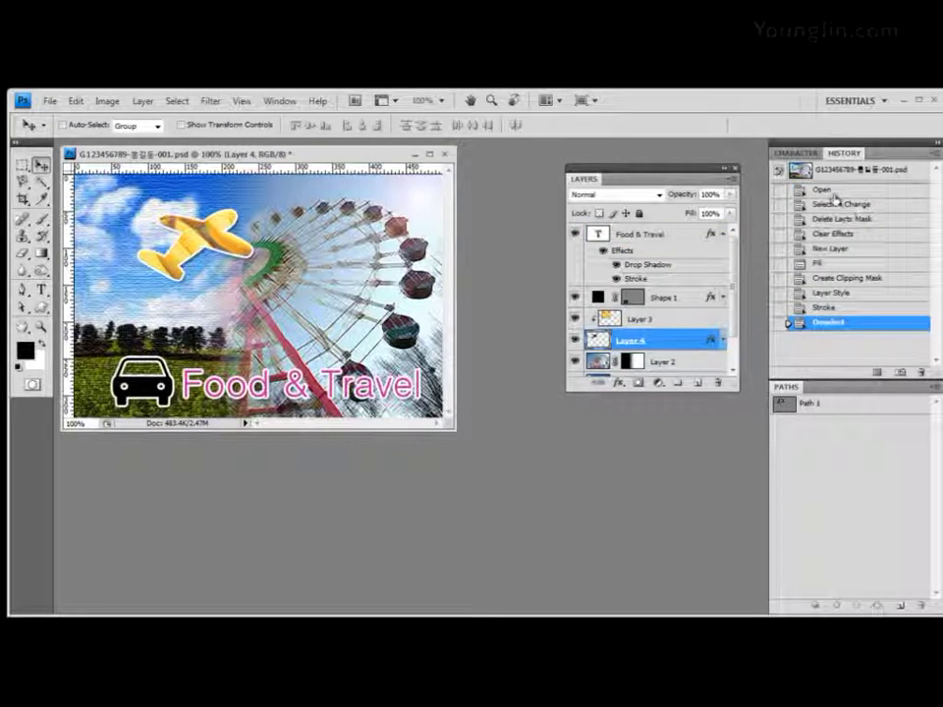
Adjust the stroke size of the black airplane layer, Layer 4, and collapse its effects list
scroll(731, 337, "down", 1)
left_click(723, 316)
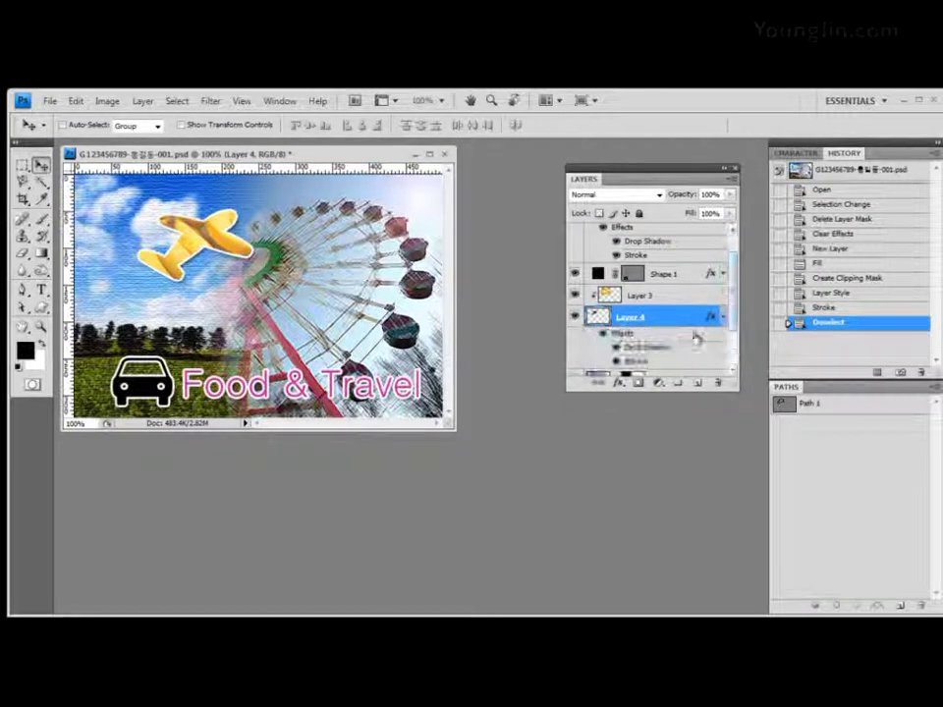
double_click(638, 362)
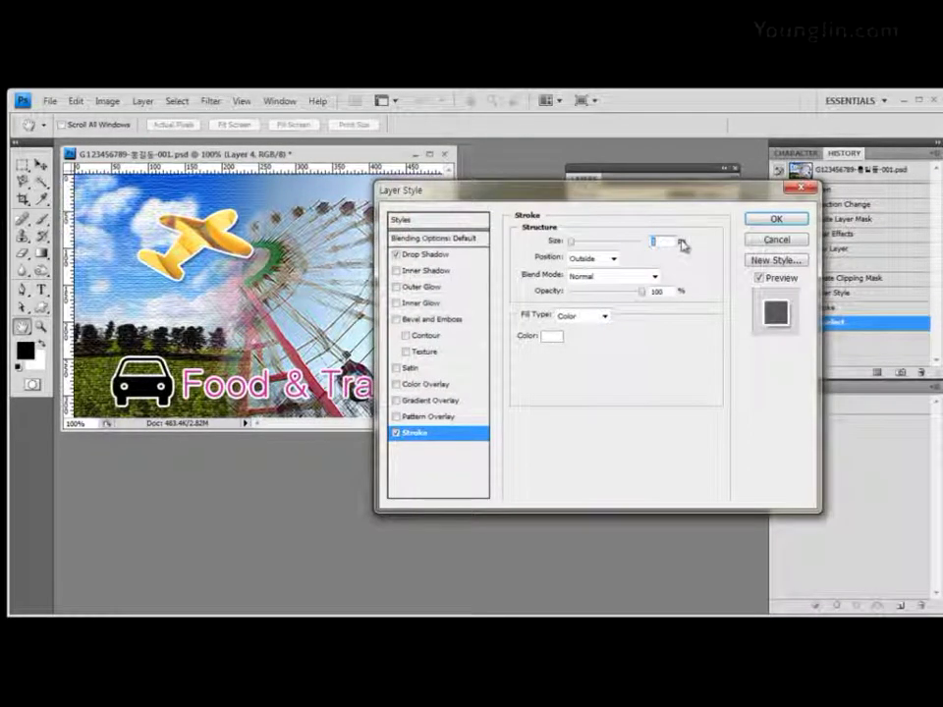
key("Return")
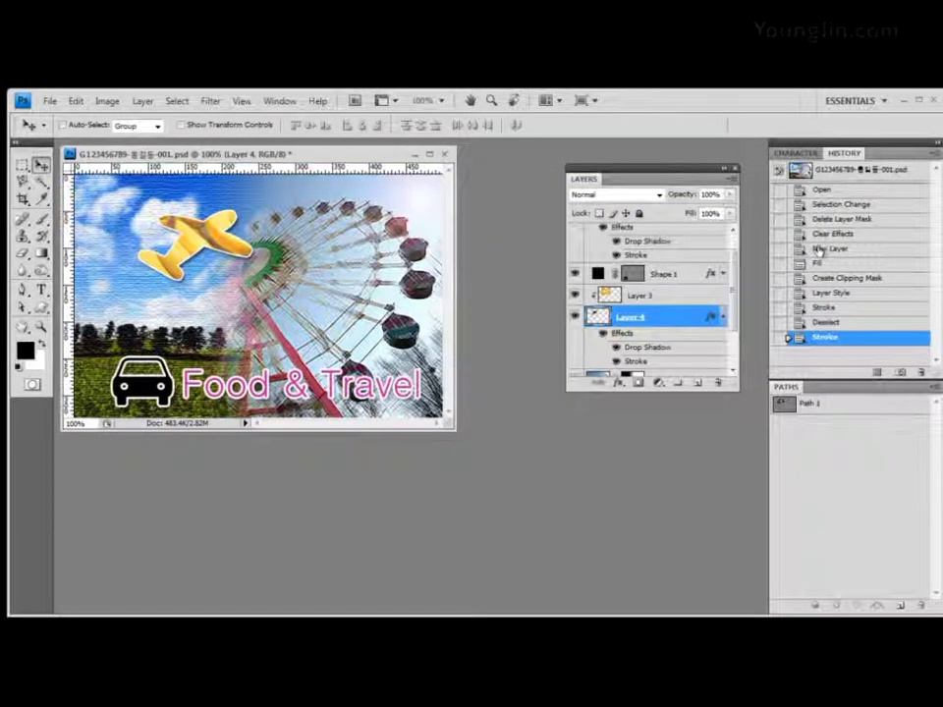
left_click(723, 316)
Compare the clipping-mask airplane in the latest Stroke state with the layer-mask version in the Open state, selecting Layer 3 there
left_click(857, 189)
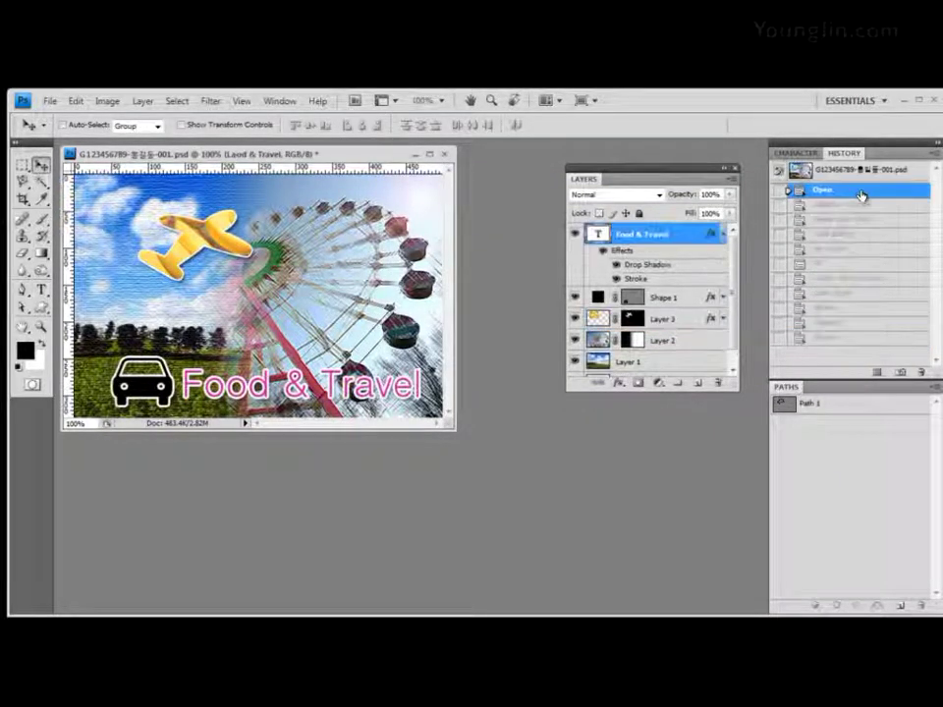
left_click(845, 339)
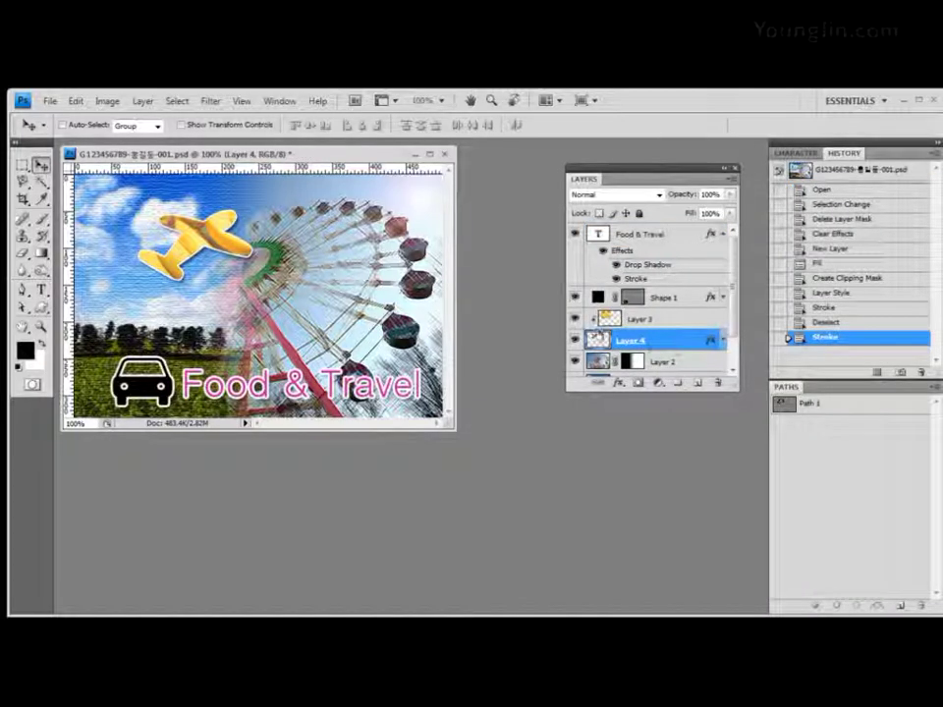
left_click(801, 189)
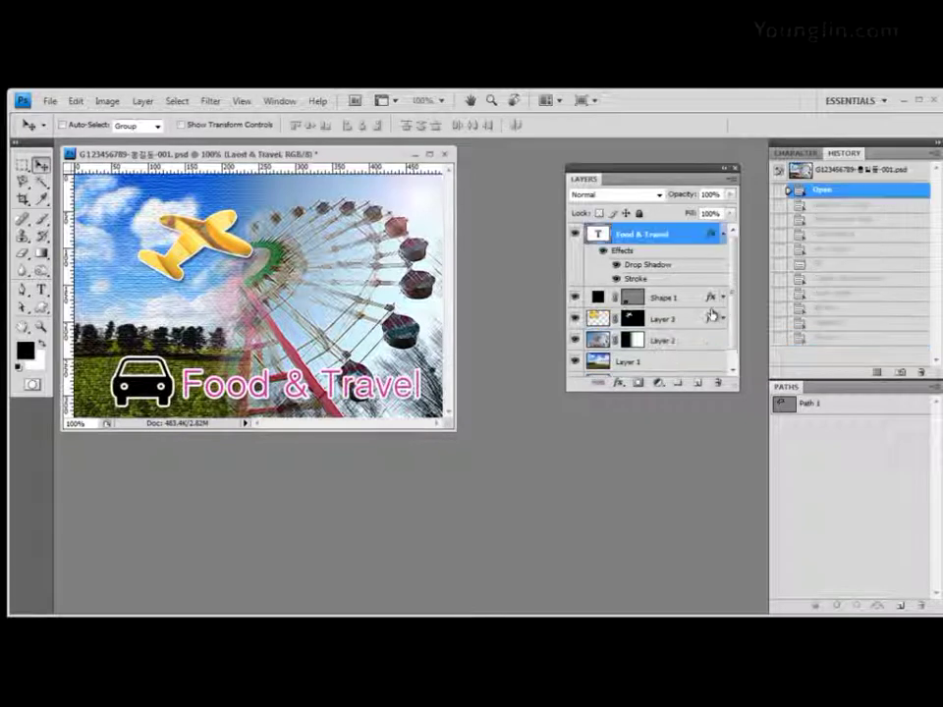
left_click(661, 320)
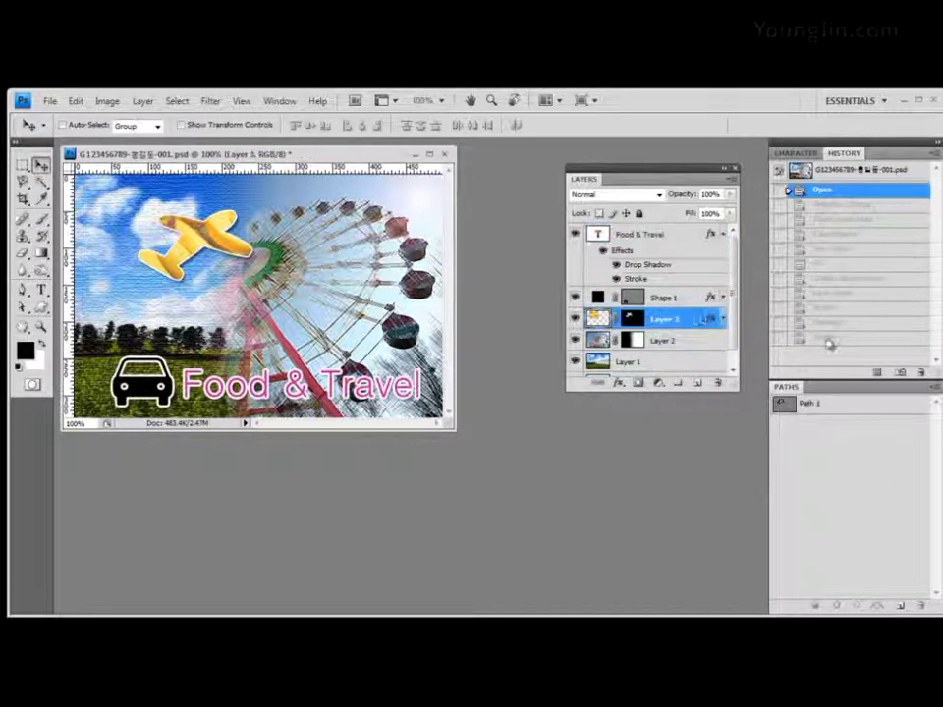
key("ctrl+z")
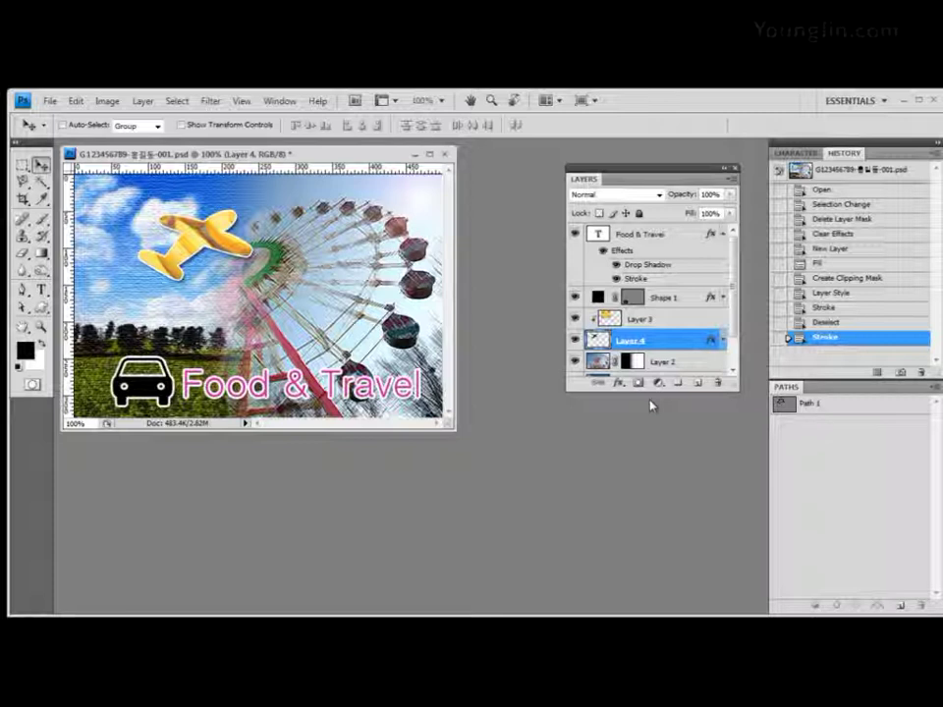
left_click(823, 189)
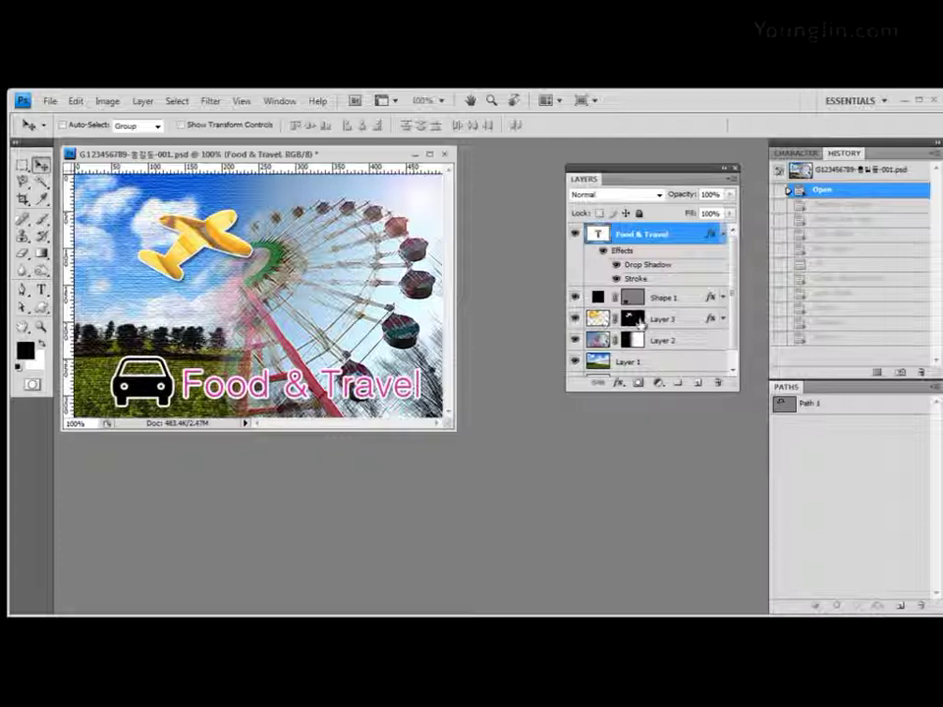
left_click(658, 320)
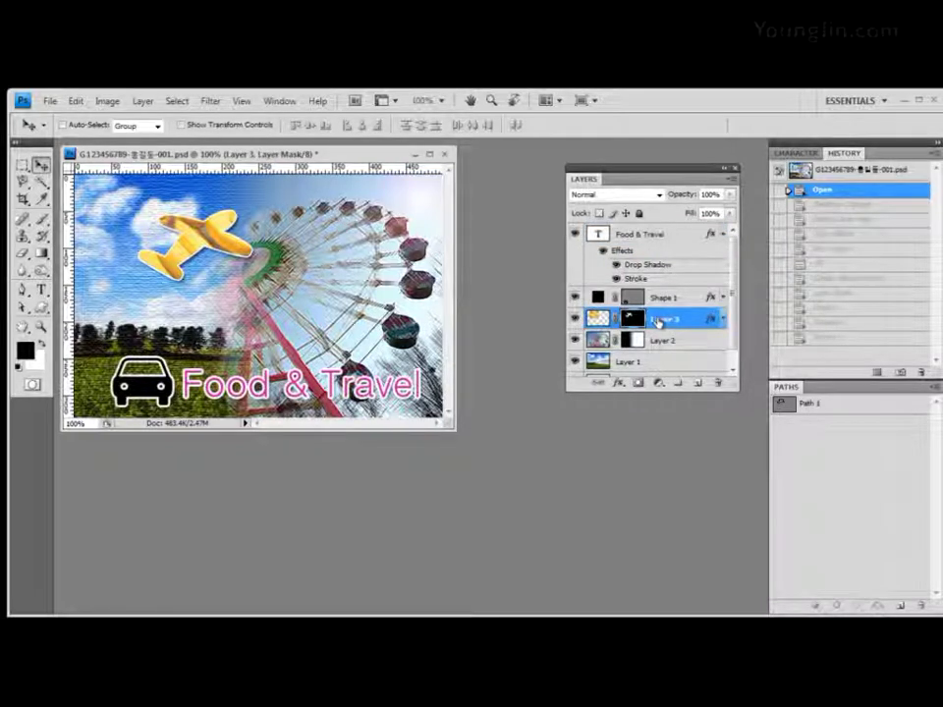